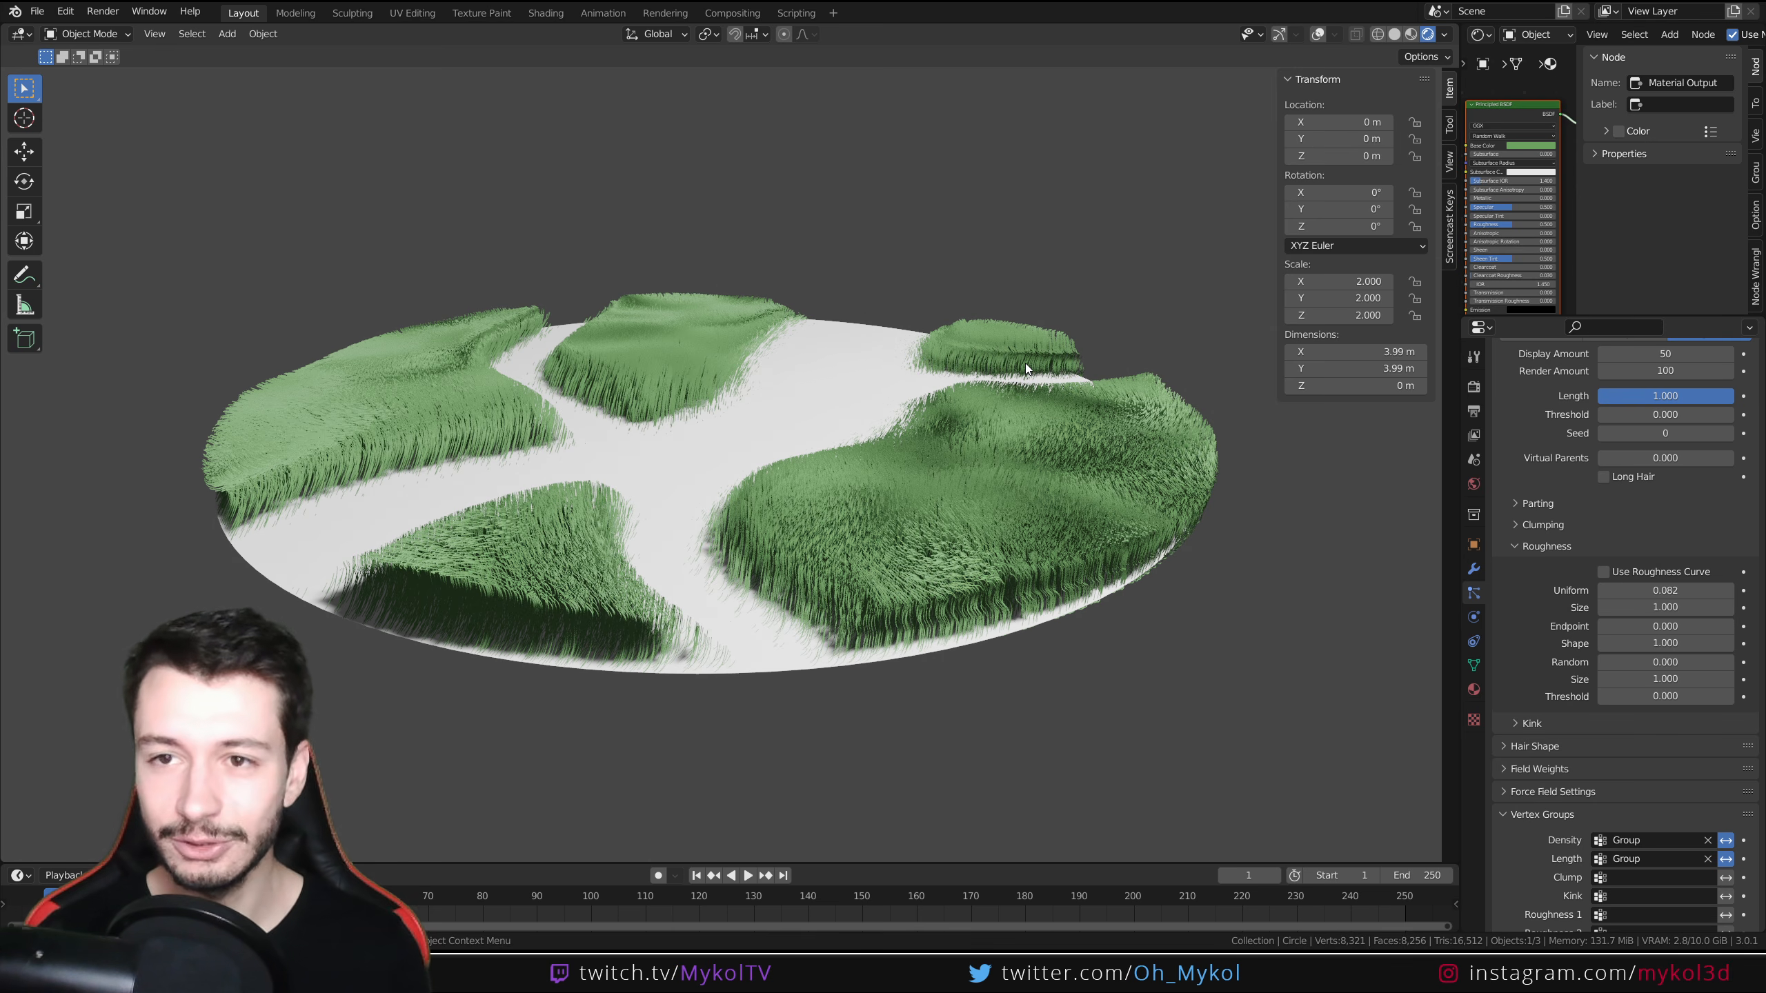
# Turn on the viewport gizmo and selection overlays, then switch the finished grass disc to Weight Paint mode
pyautogui.click(1278, 34)
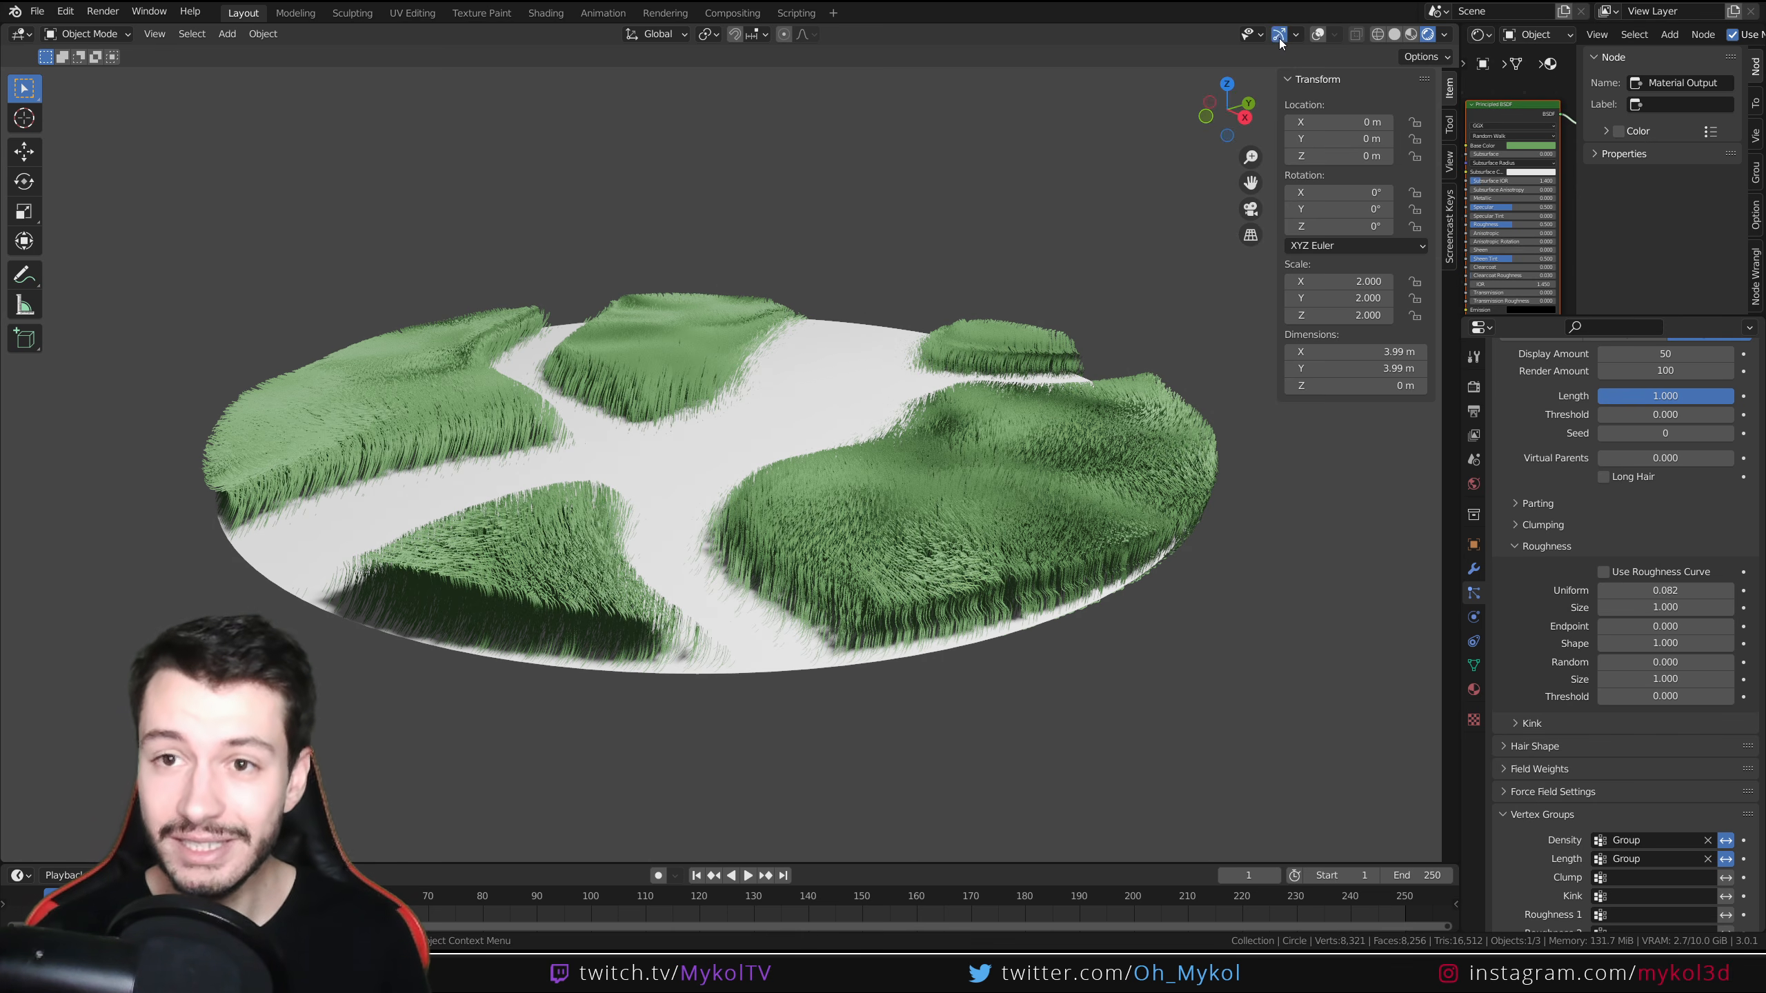
pyautogui.click(1317, 34)
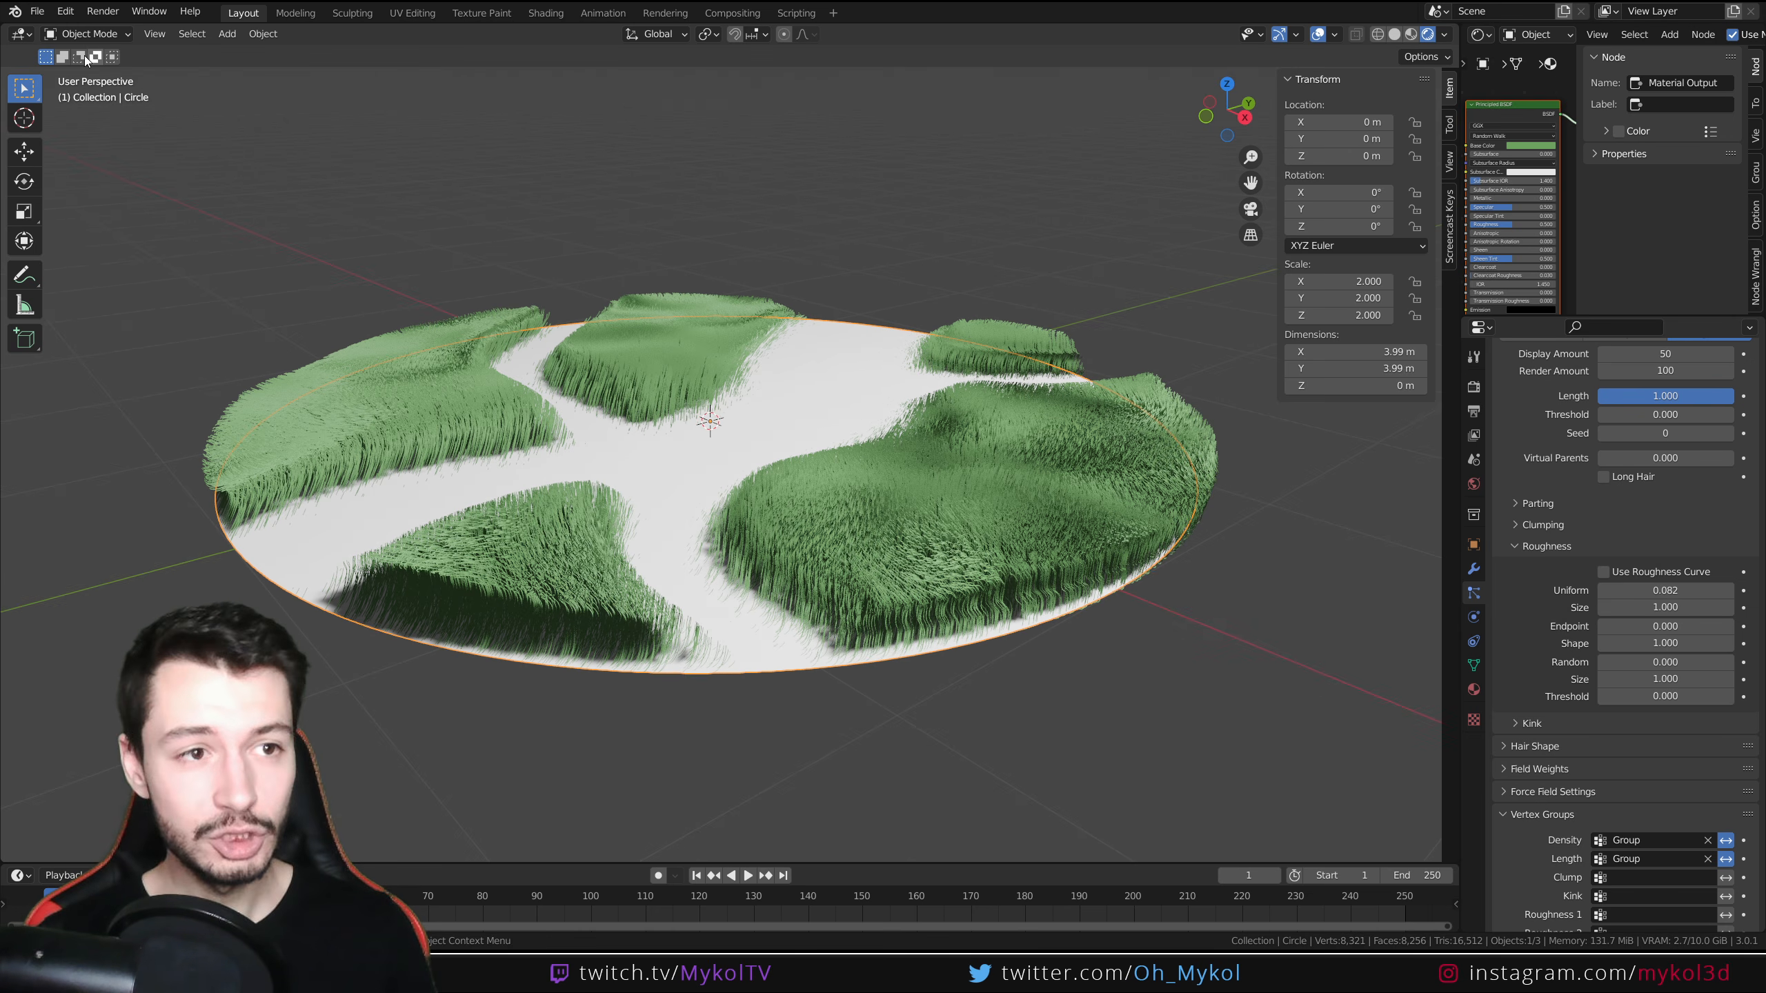
pyautogui.click(86, 33)
pyautogui.click(95, 129)
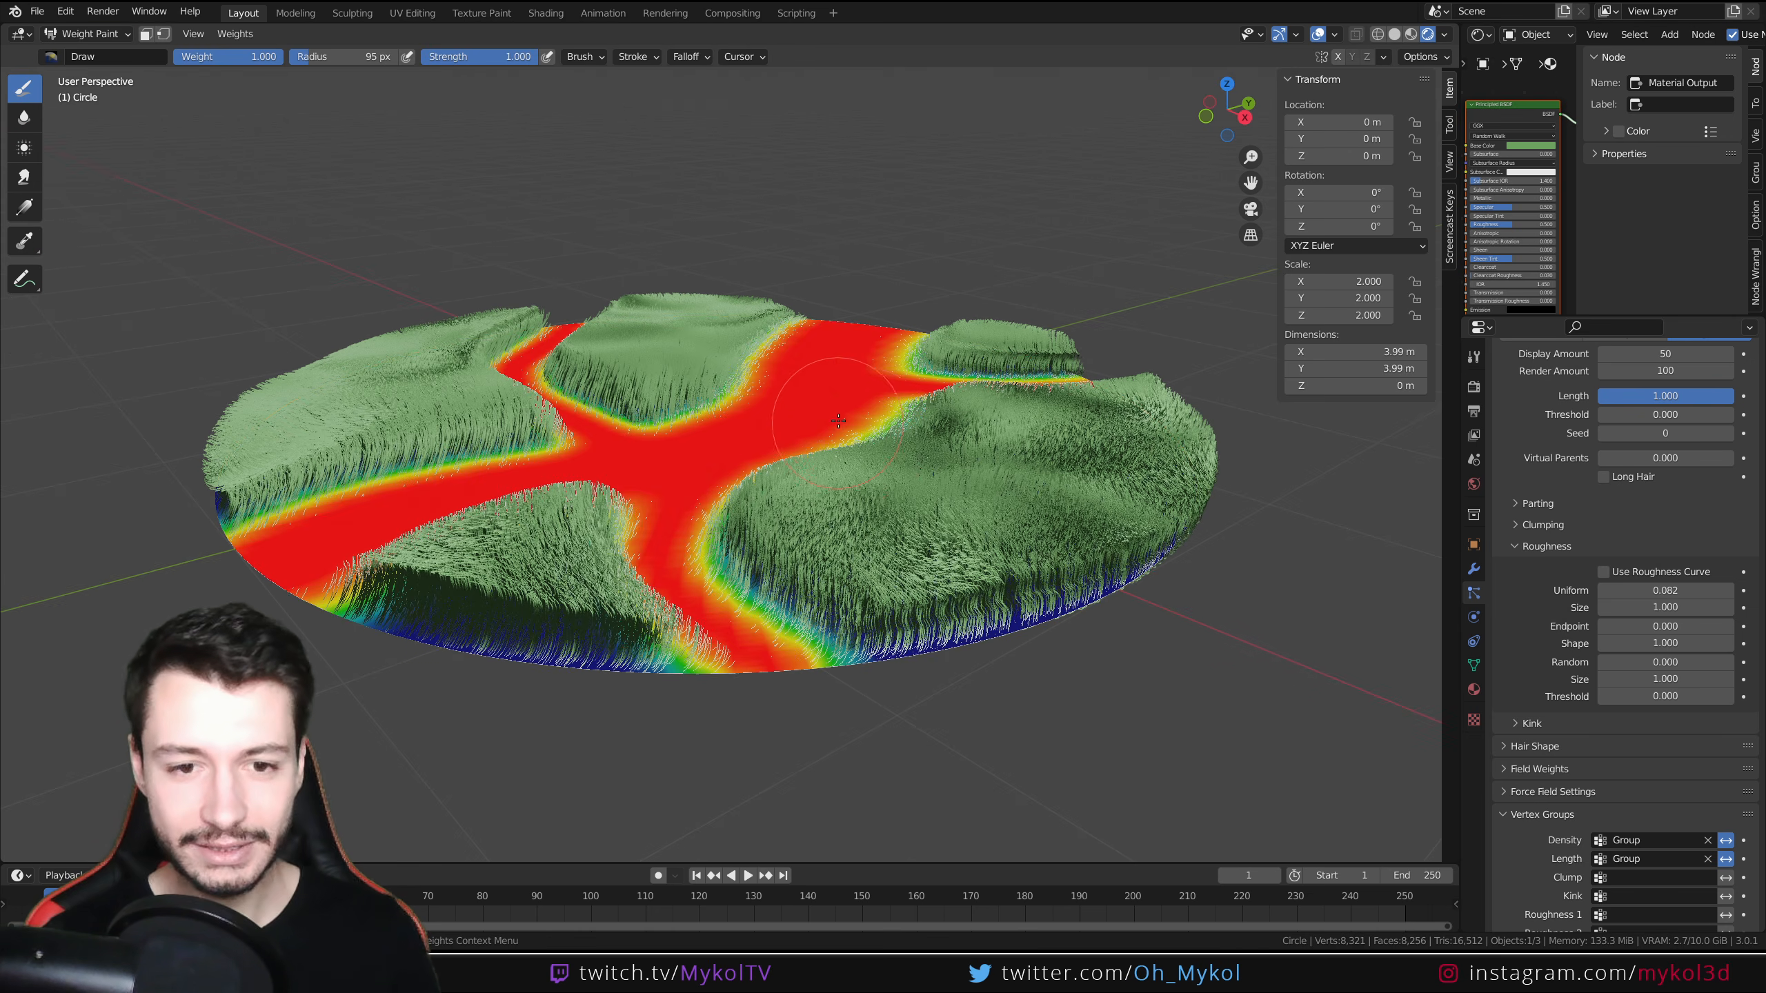
# Orbit around the painted density weights on the grass disc, undo a stray stroke, and return to Object Mode
pyautogui.moveTo(817, 407); pyautogui.dragTo(843, 469, button='middle')
pyautogui.moveTo(860, 477); pyautogui.dragTo(1112, 723)
pyautogui.moveTo(1113, 722); pyautogui.dragTo(511, 153, button='middle')
pyautogui.click(86, 33)
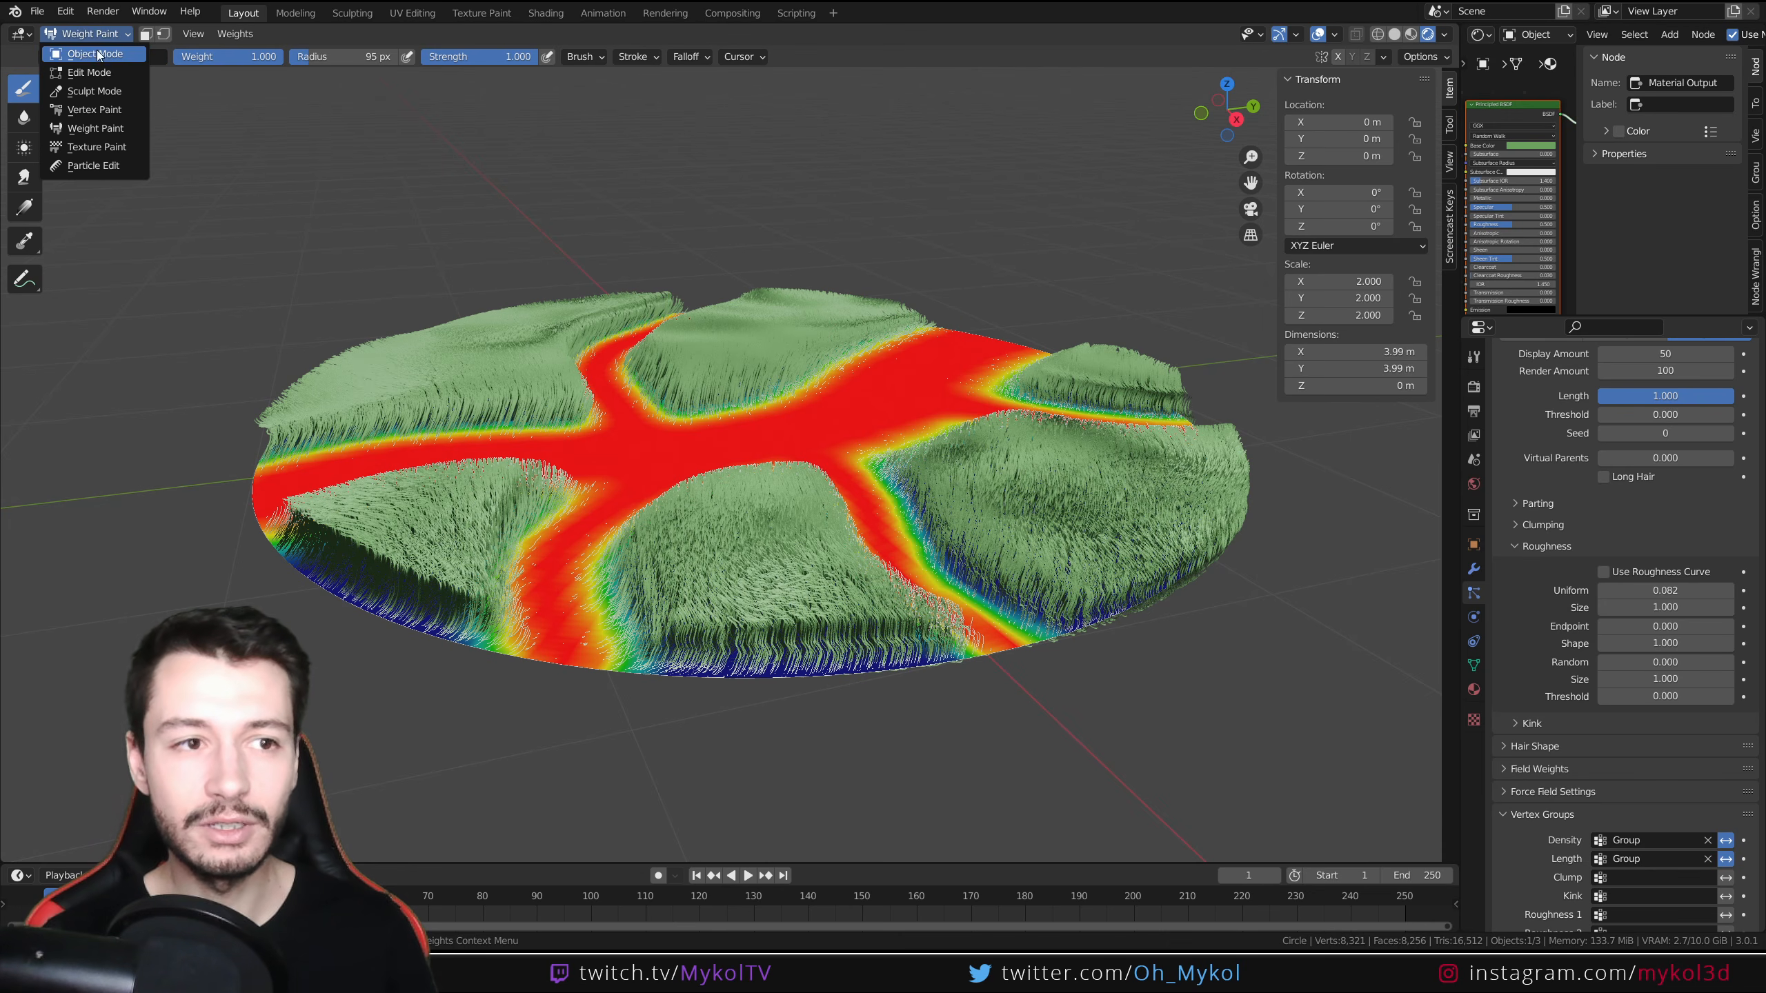
pyautogui.click(83, 59)
pyautogui.moveTo(748, 465); pyautogui.dragTo(920, 538, button='middle')
pyautogui.hotkey('ctrl', 'Tab')
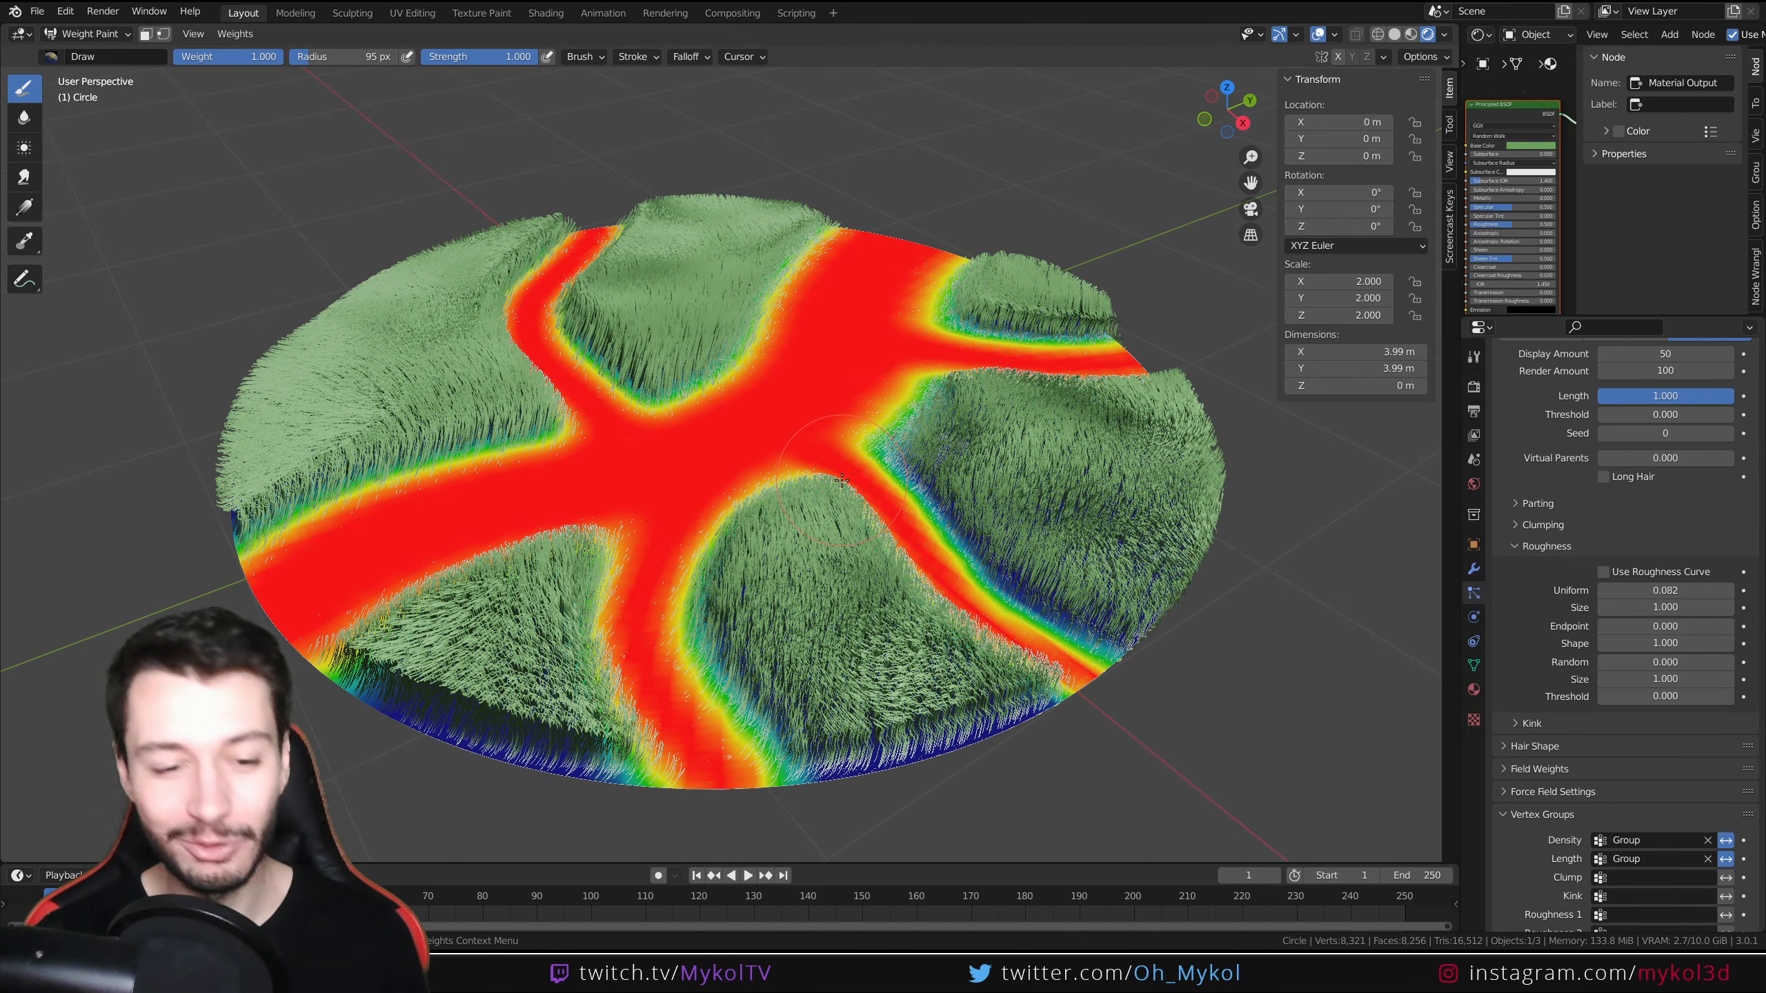
pyautogui.hotkey('ctrl', 'z')
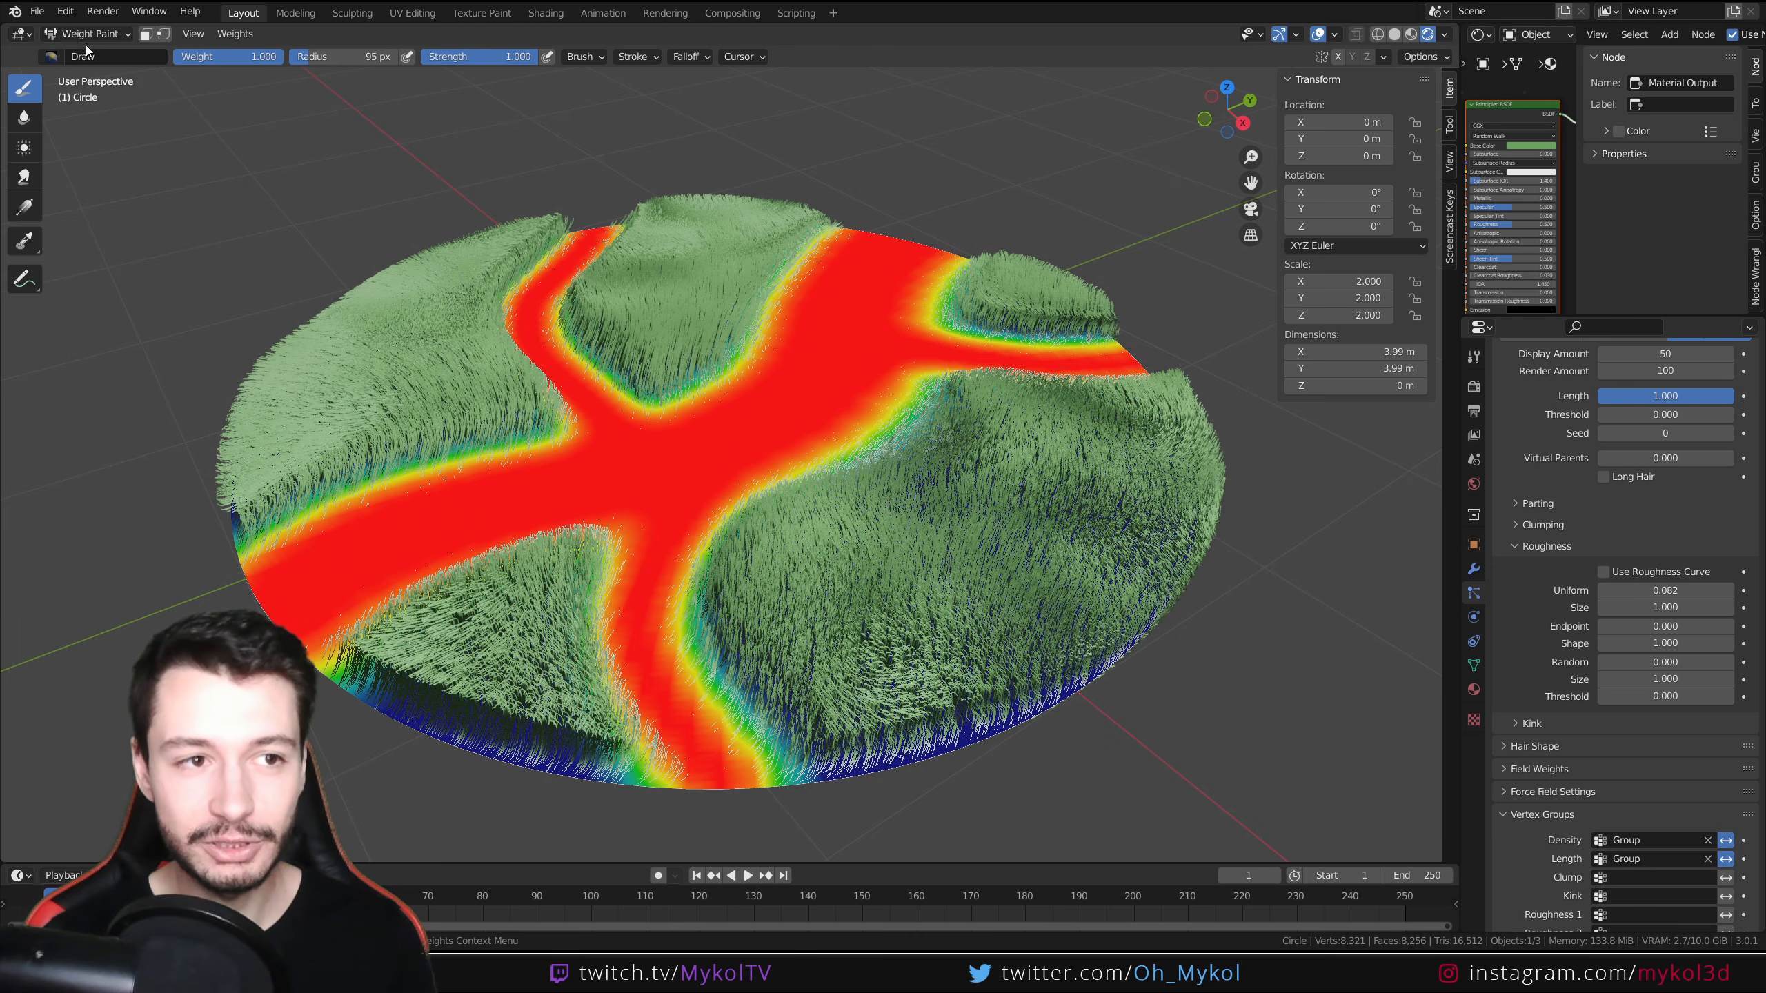
pyautogui.click(87, 34)
pyautogui.click(89, 53)
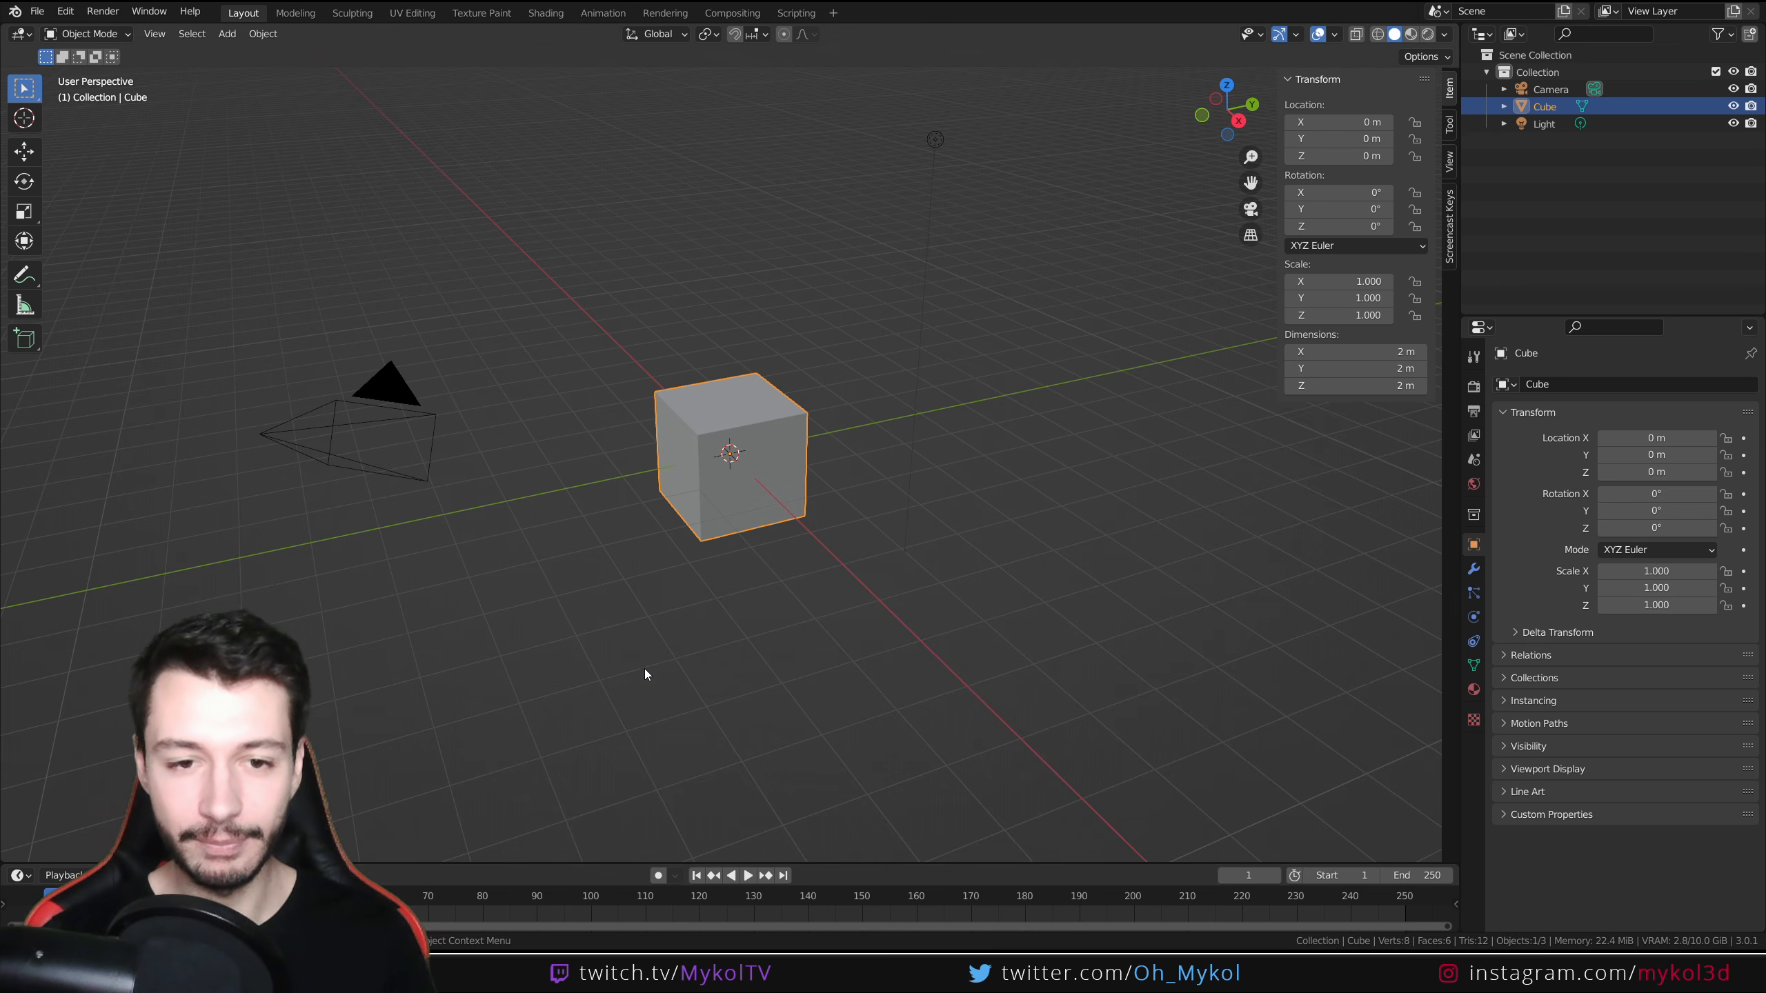
# In a new scene, delete the default cube and add a circle mesh
pyautogui.press('Delete')
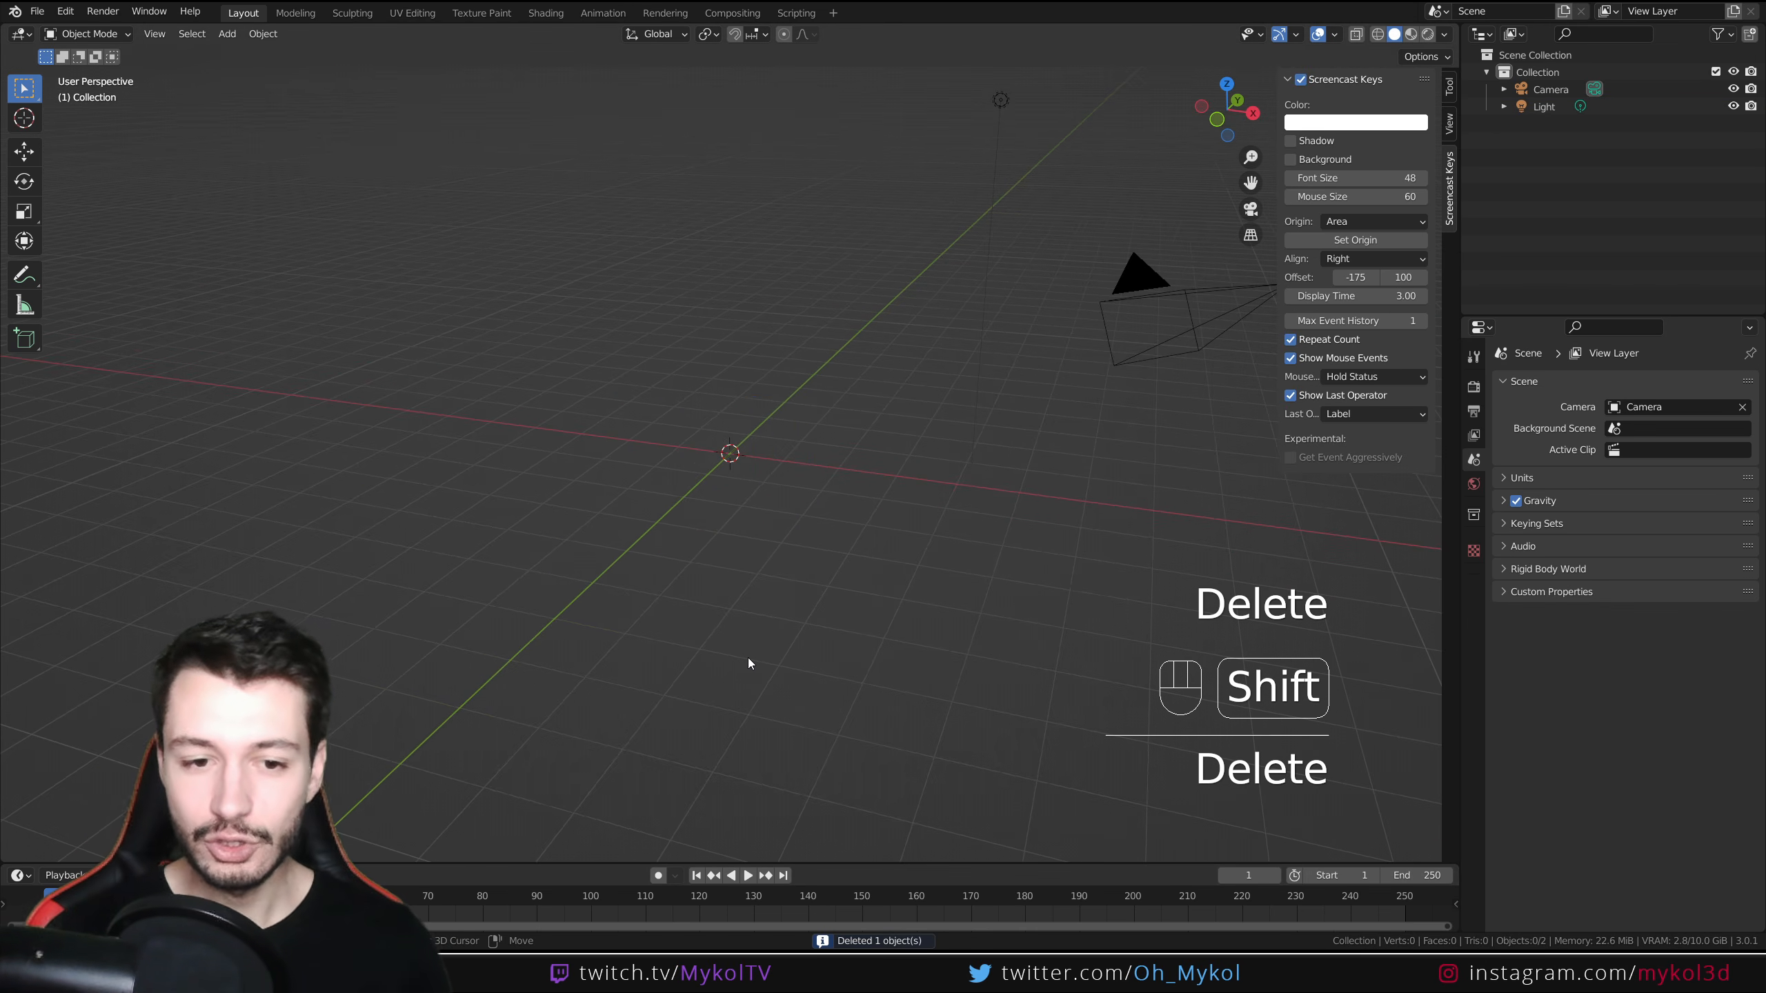
pyautogui.hotkey('shift', 'a')
pyautogui.moveTo(748, 657)
pyautogui.moveTo(700, 601)
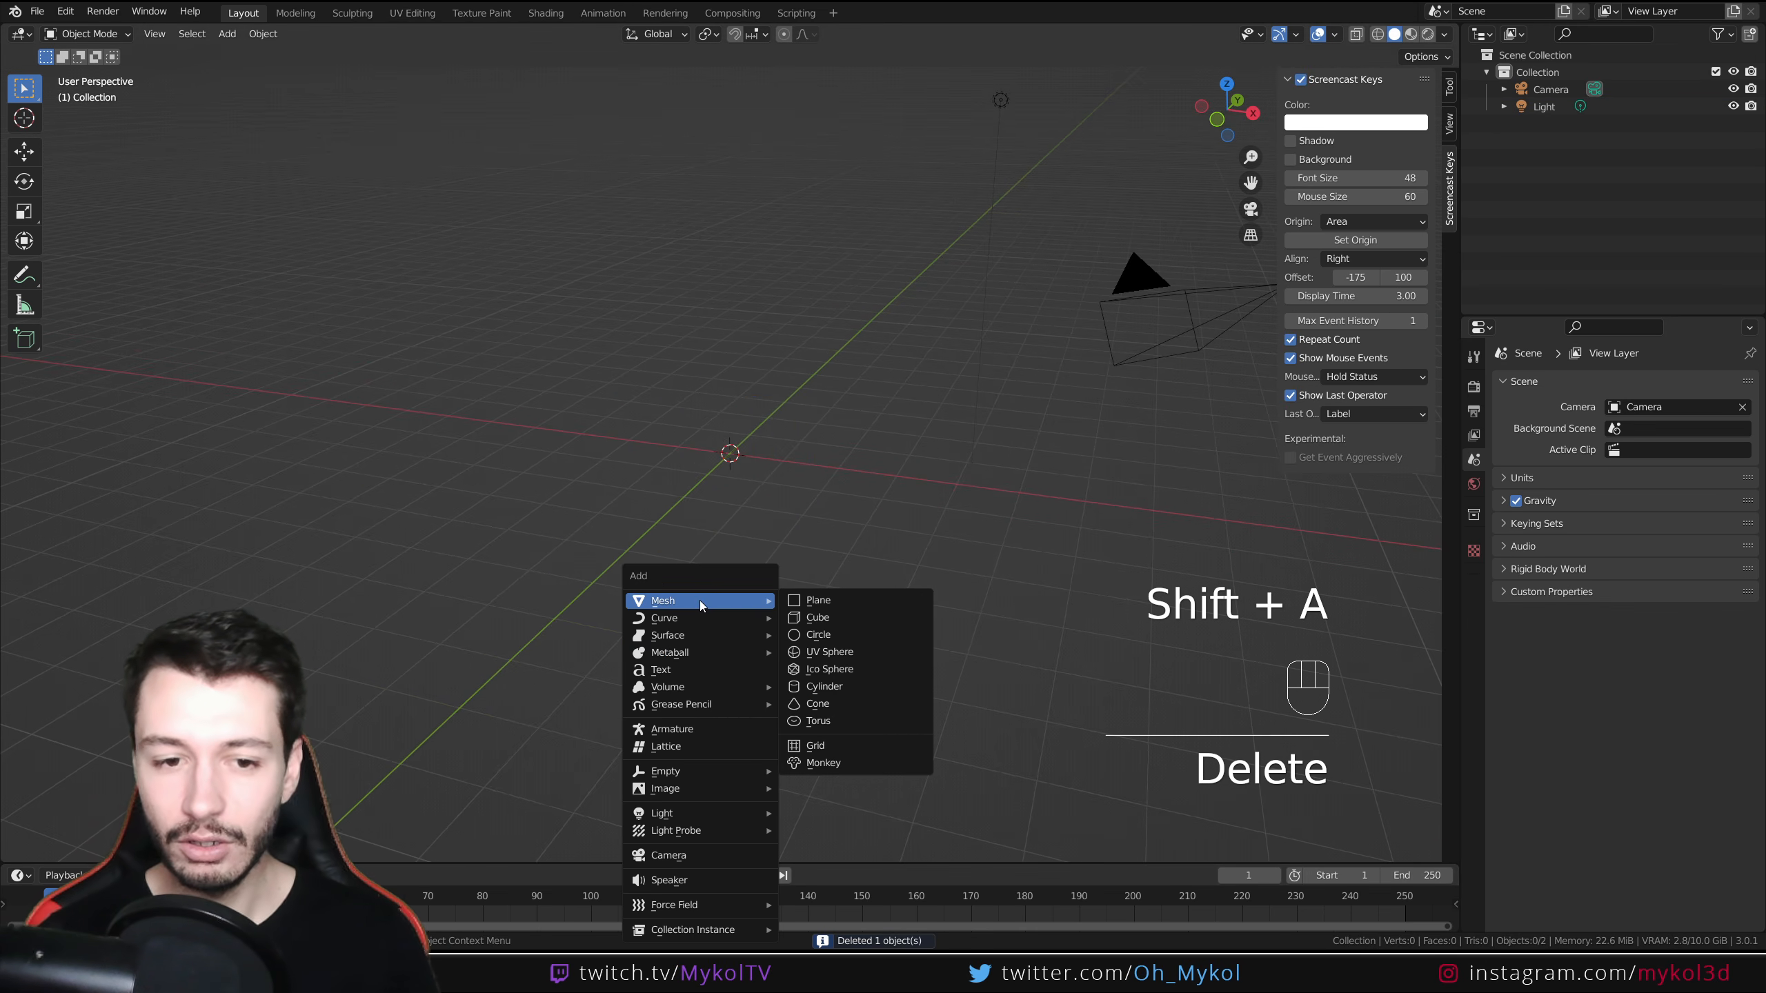
pyautogui.click(838, 634)
# Set the new circle's vertex count to 64
pyautogui.moveTo(789, 532); pyautogui.dragTo(810, 606, button='middle')
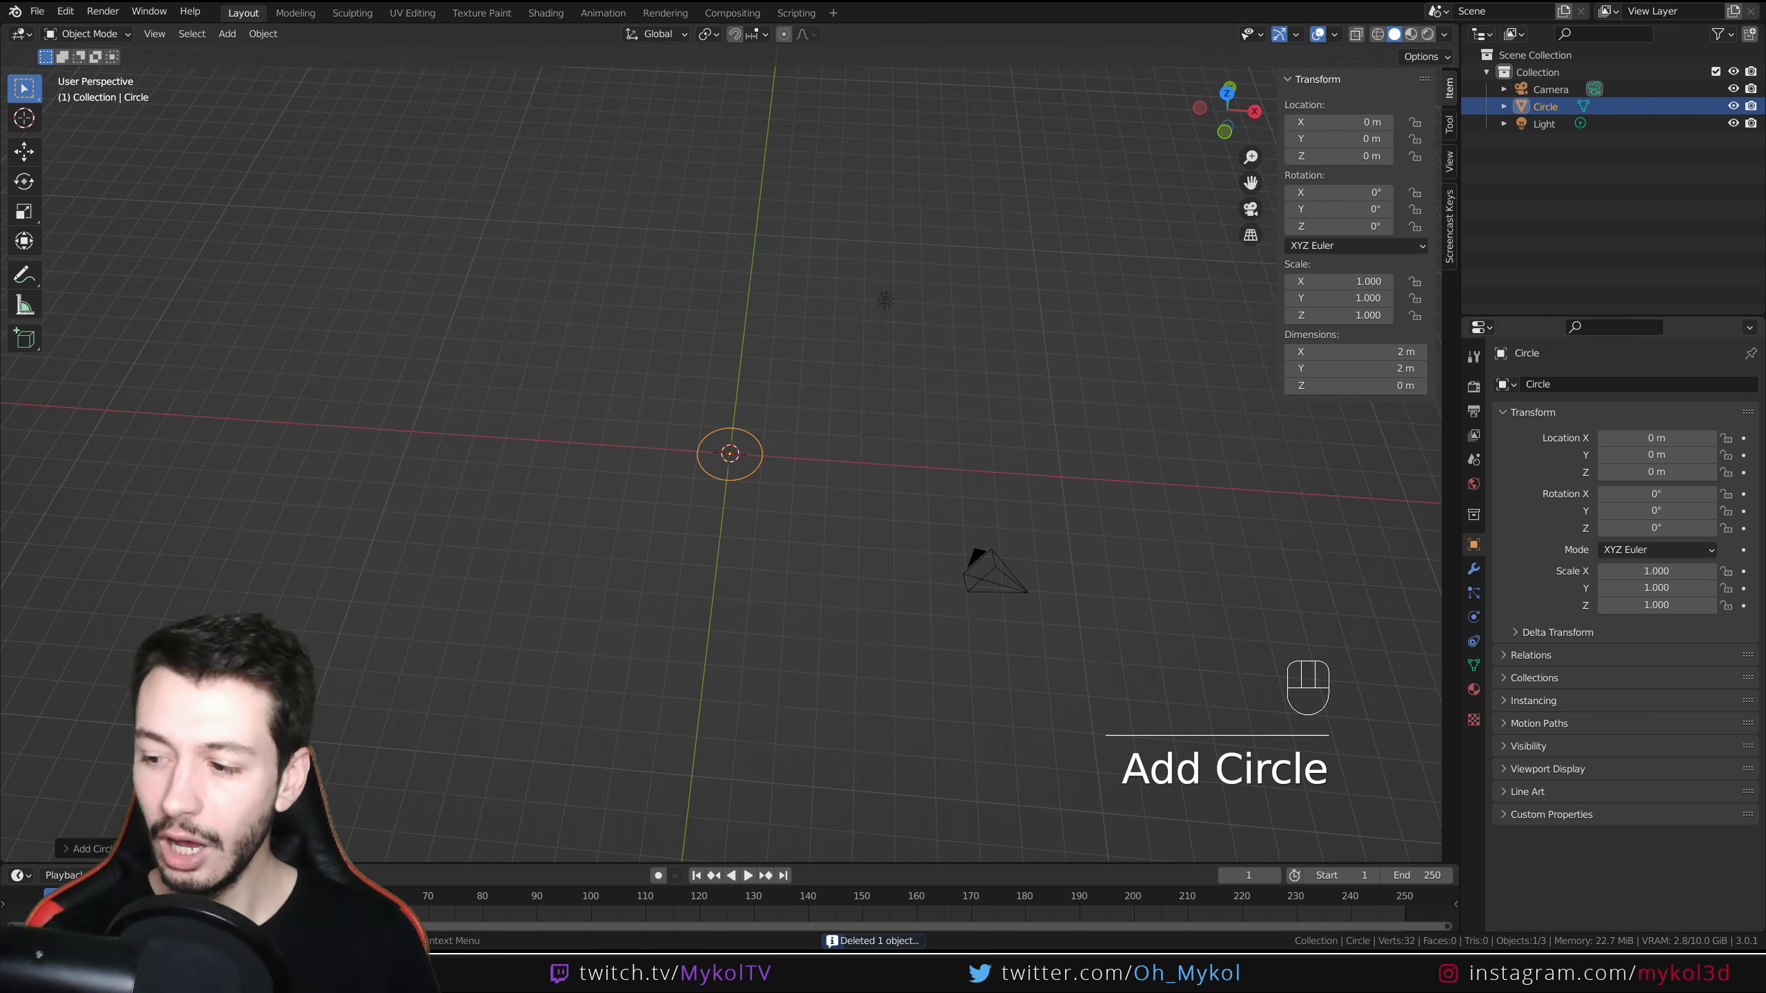
pyautogui.click(98, 848)
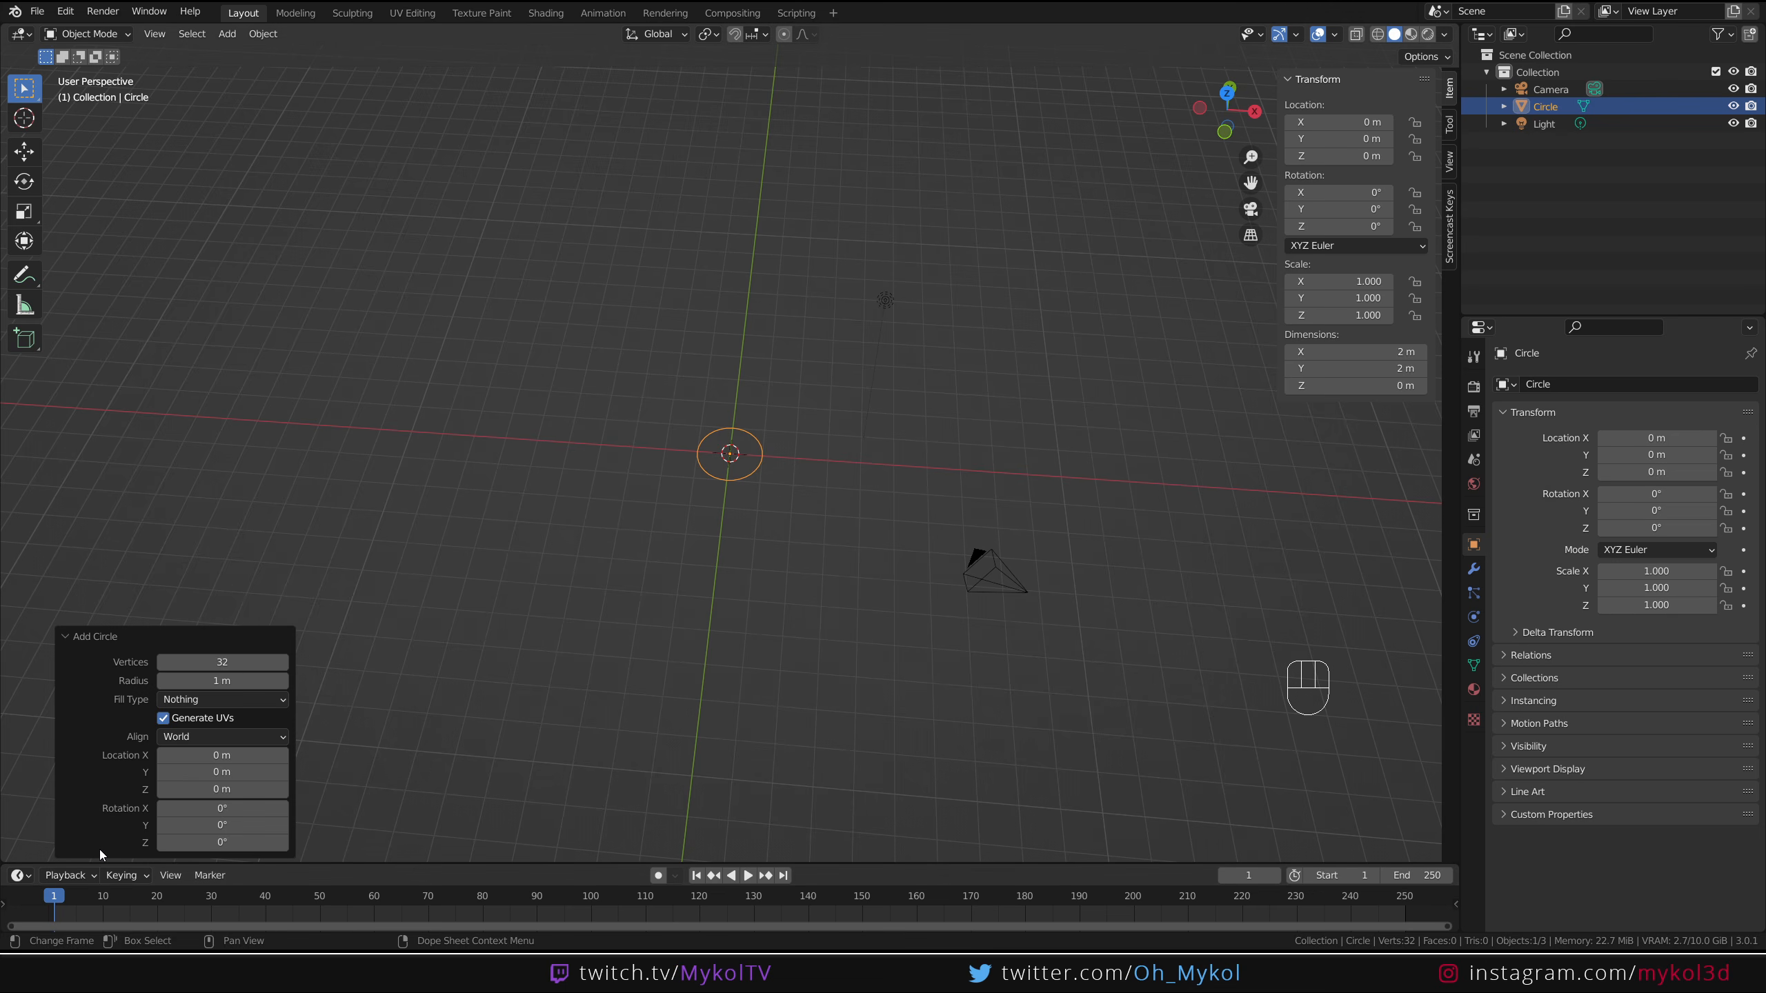
pyautogui.click(223, 661)
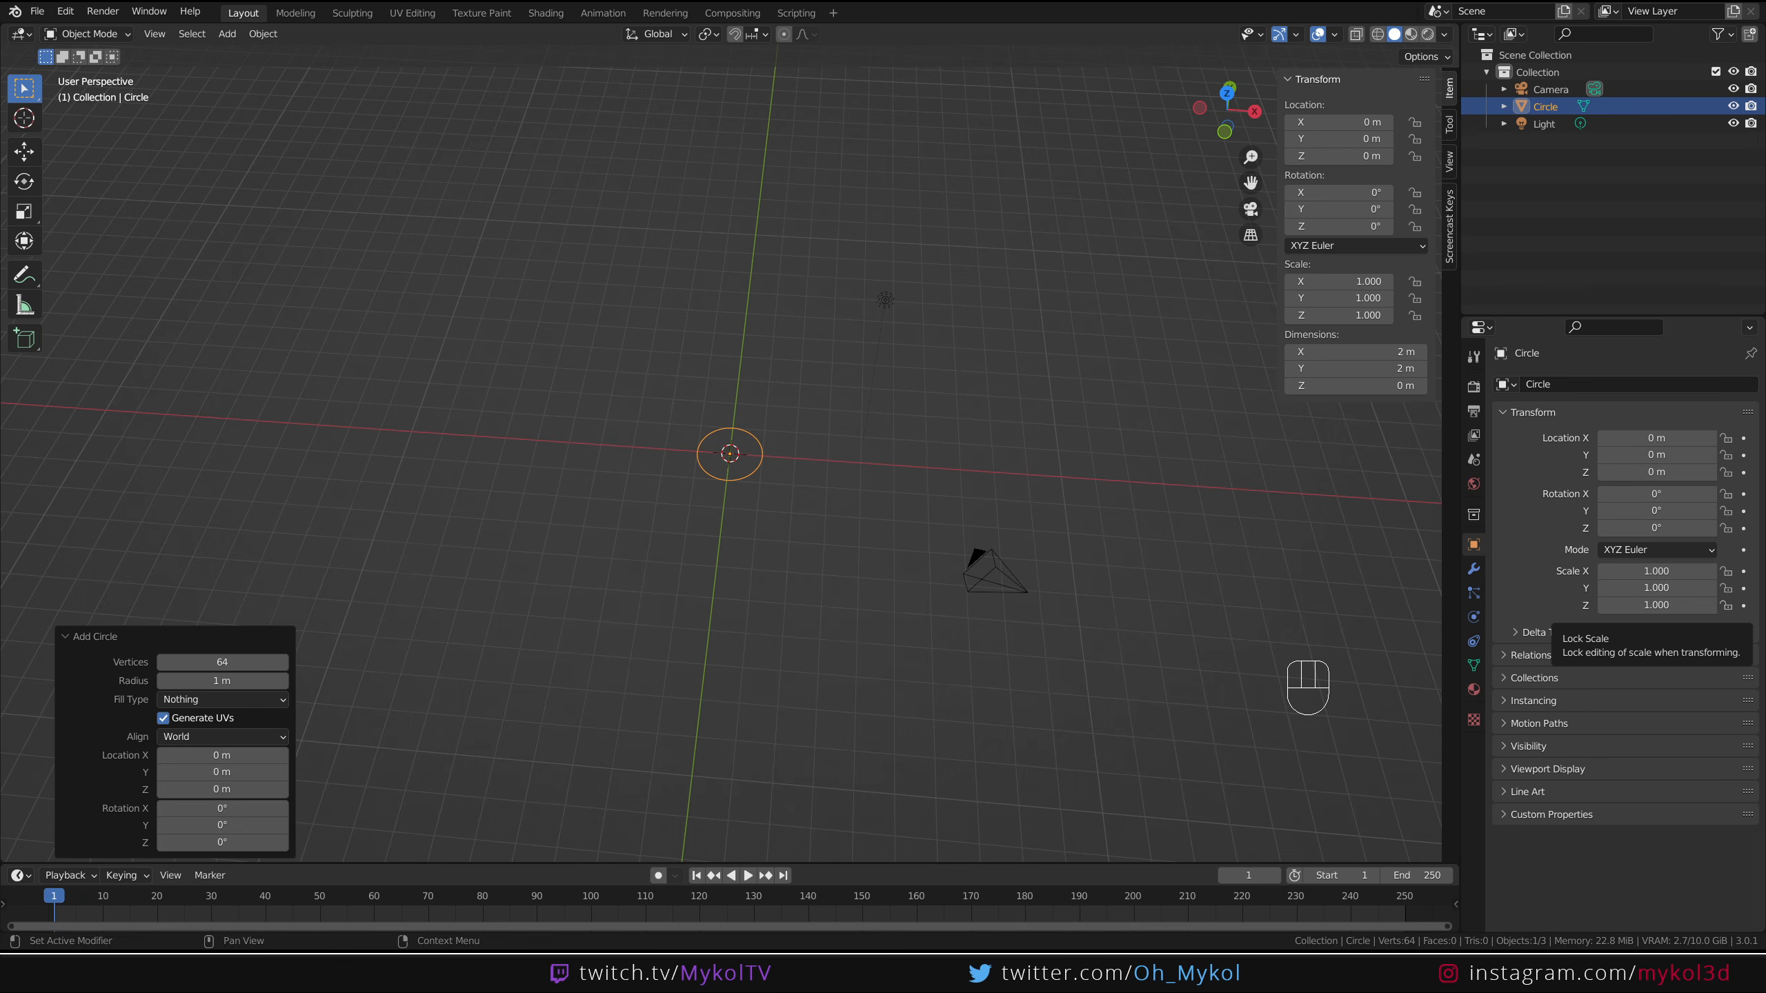
# Scale the circle up to 5 on all axes
pyautogui.press('s')
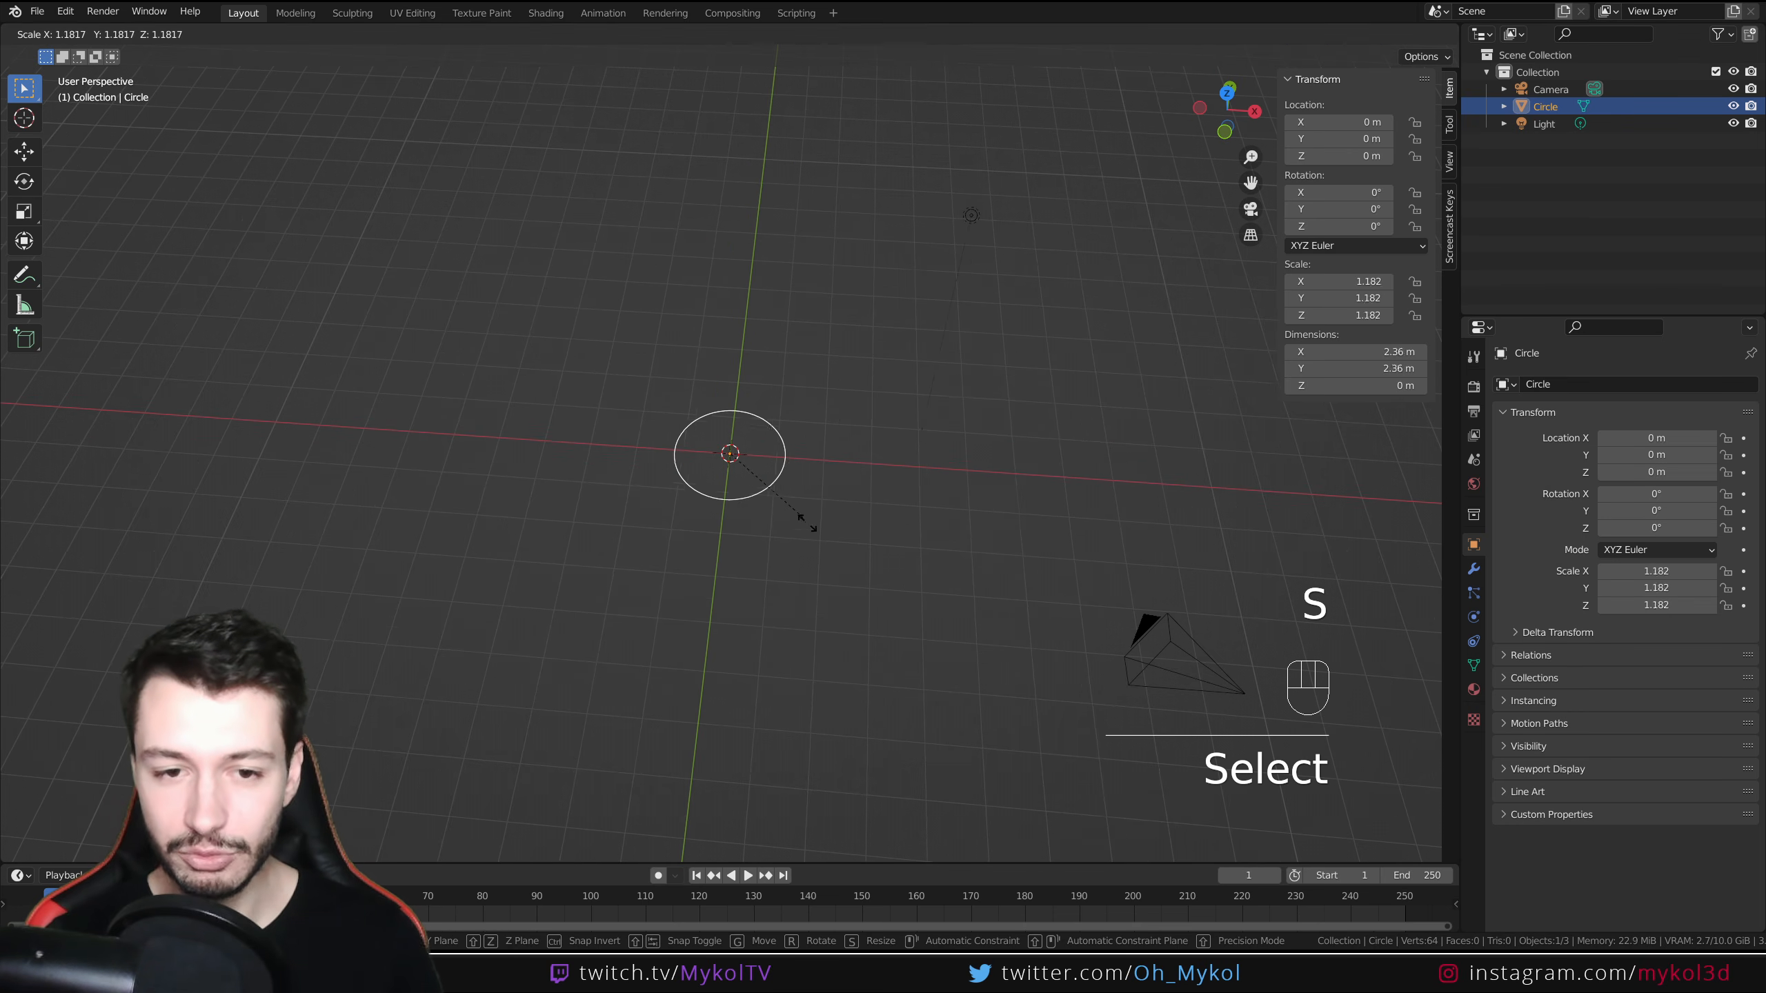
pyautogui.keyDown('ctrl'); pyautogui.click(1071, 676); pyautogui.keyUp('ctrl')
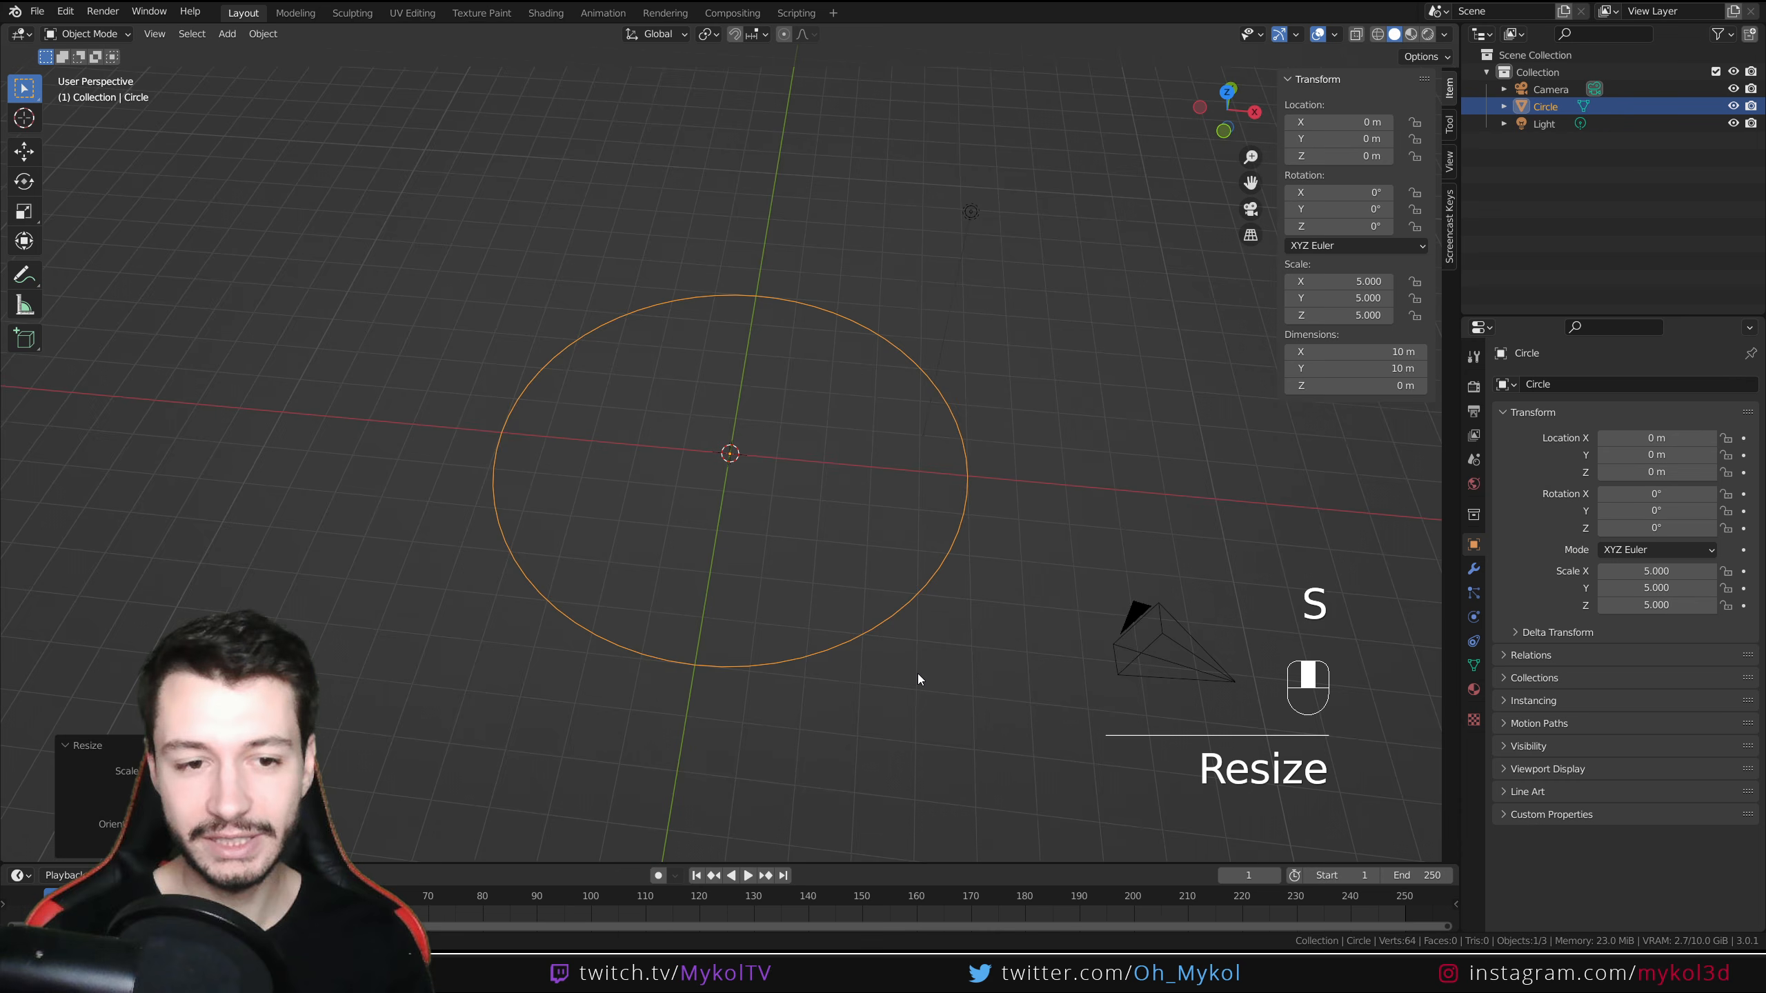
# Enter Edit Mode and fill the circle outline with a face
pyautogui.moveTo(919, 676); pyautogui.dragTo(919, 609, button='middle')
pyautogui.press('Tab')
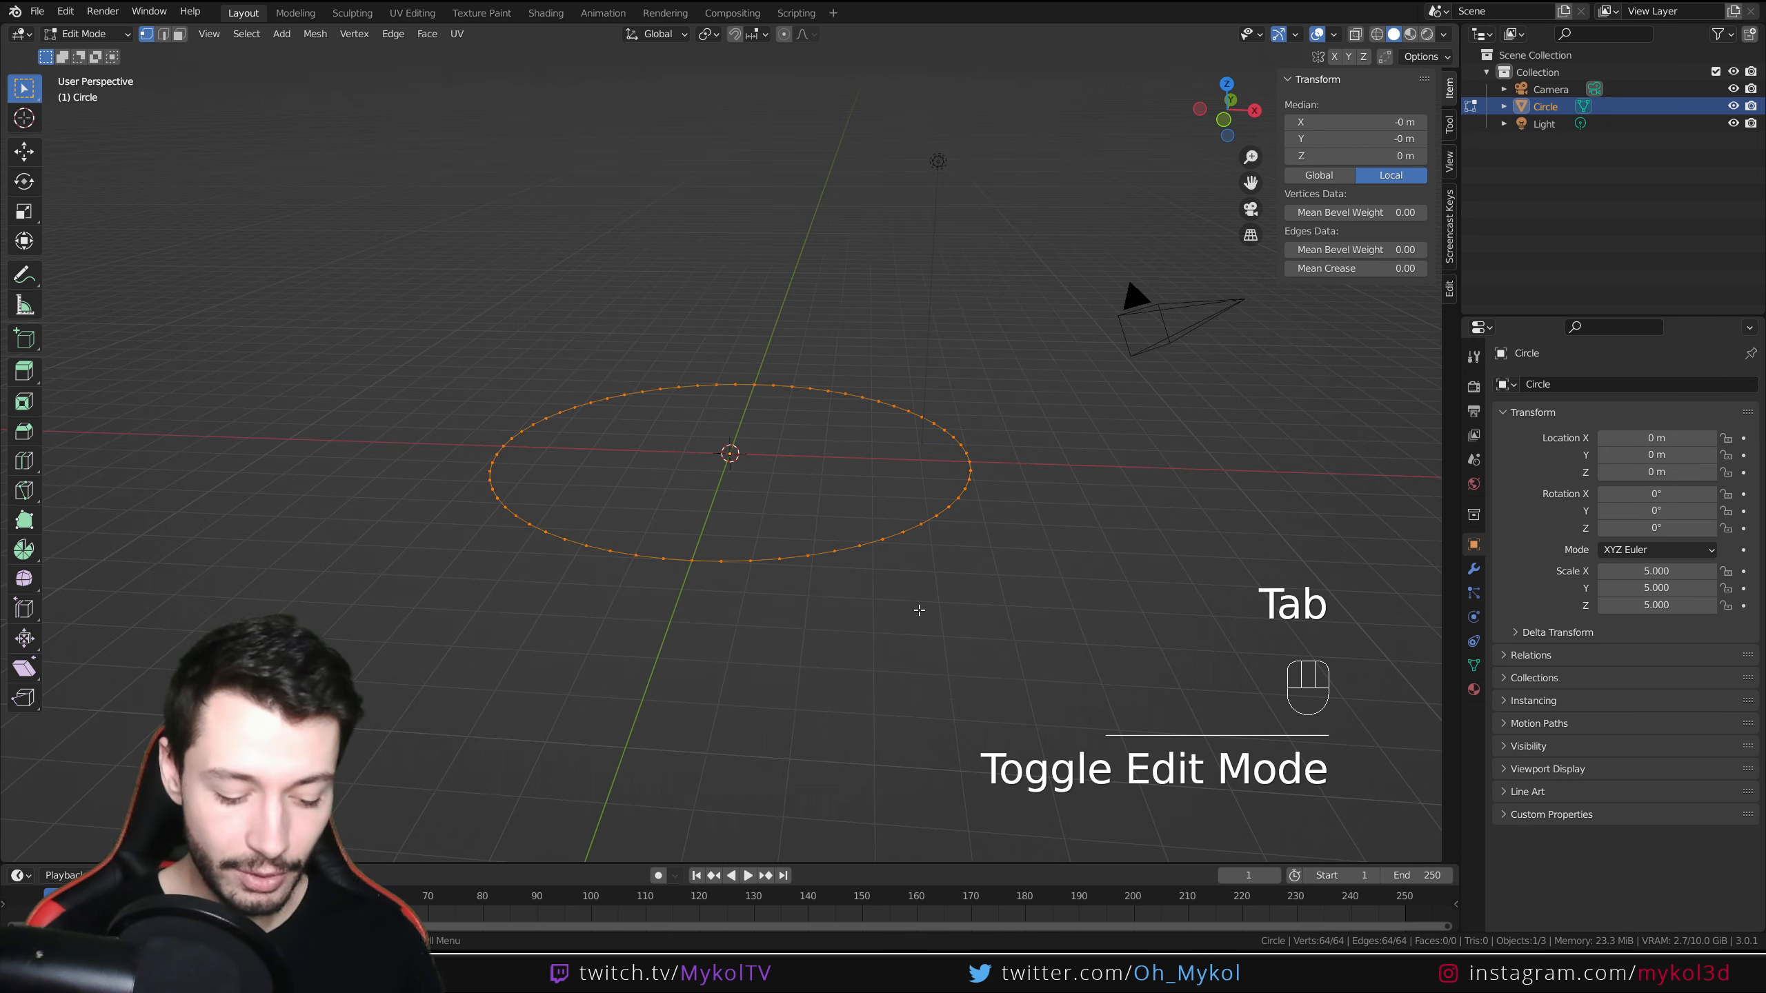
pyautogui.press('f')
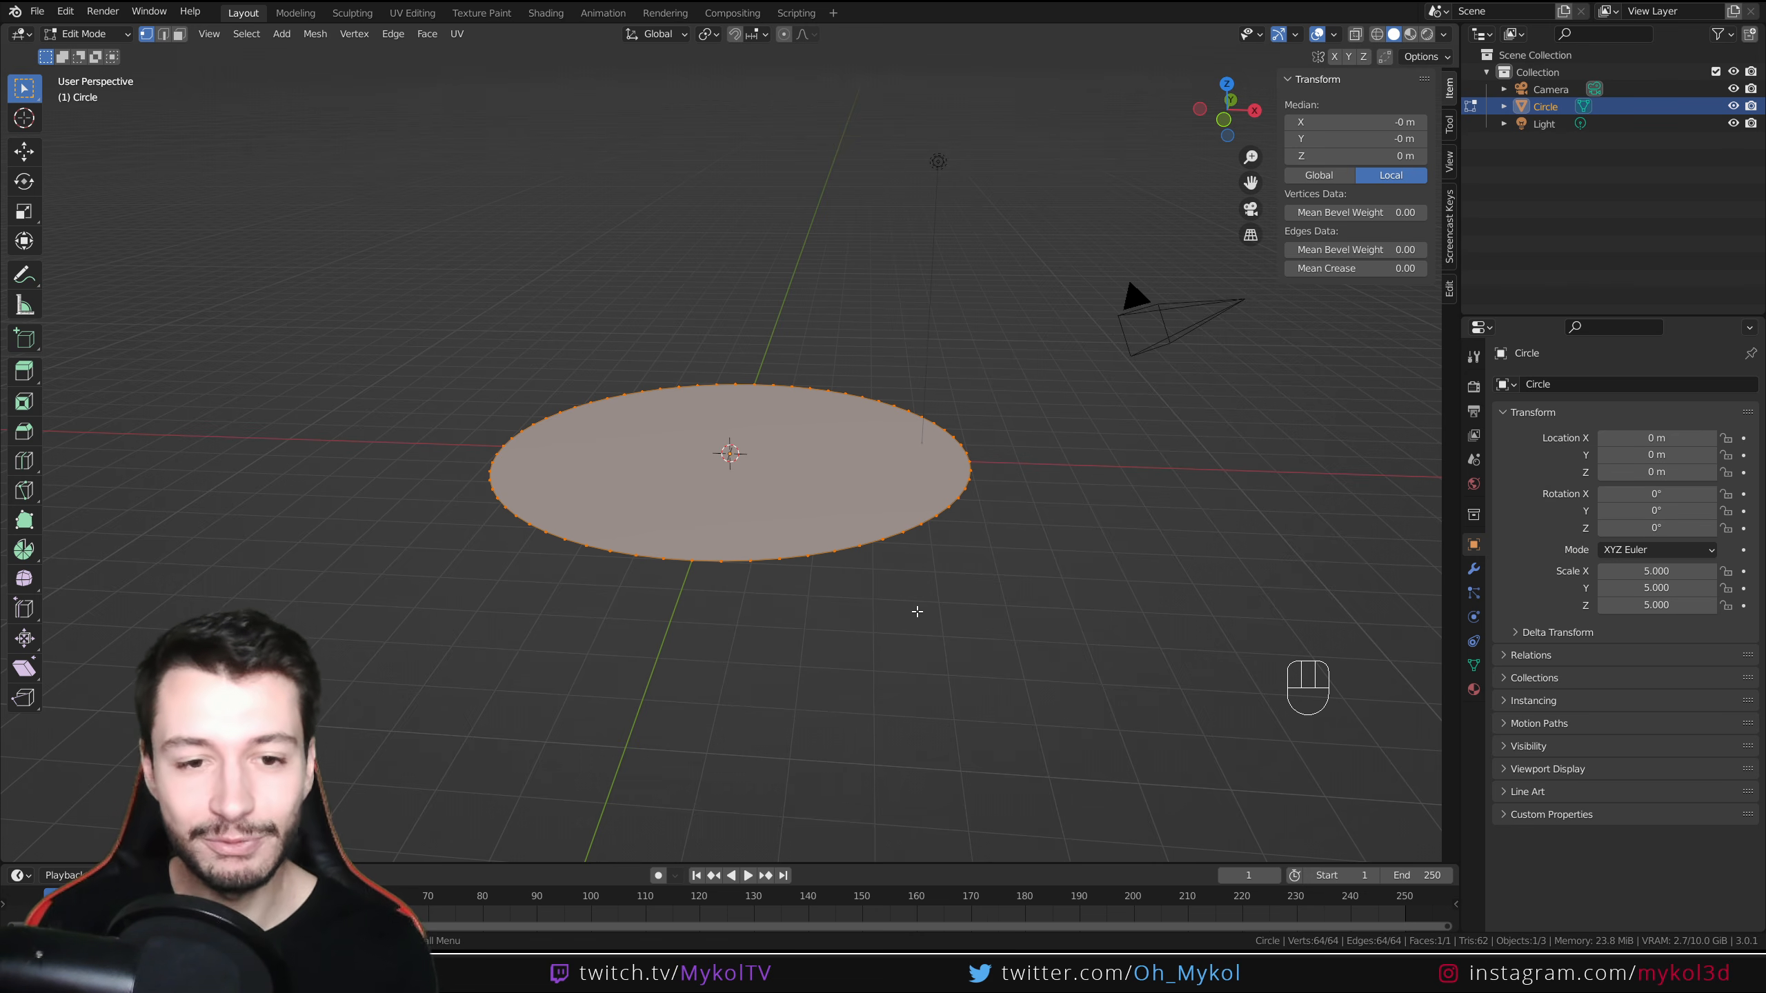
# Switch to face selection, select the disc's face and inset it slightly
pyautogui.click(180, 34)
pyautogui.moveTo(893, 388); pyautogui.dragTo(896, 433, button='middle')
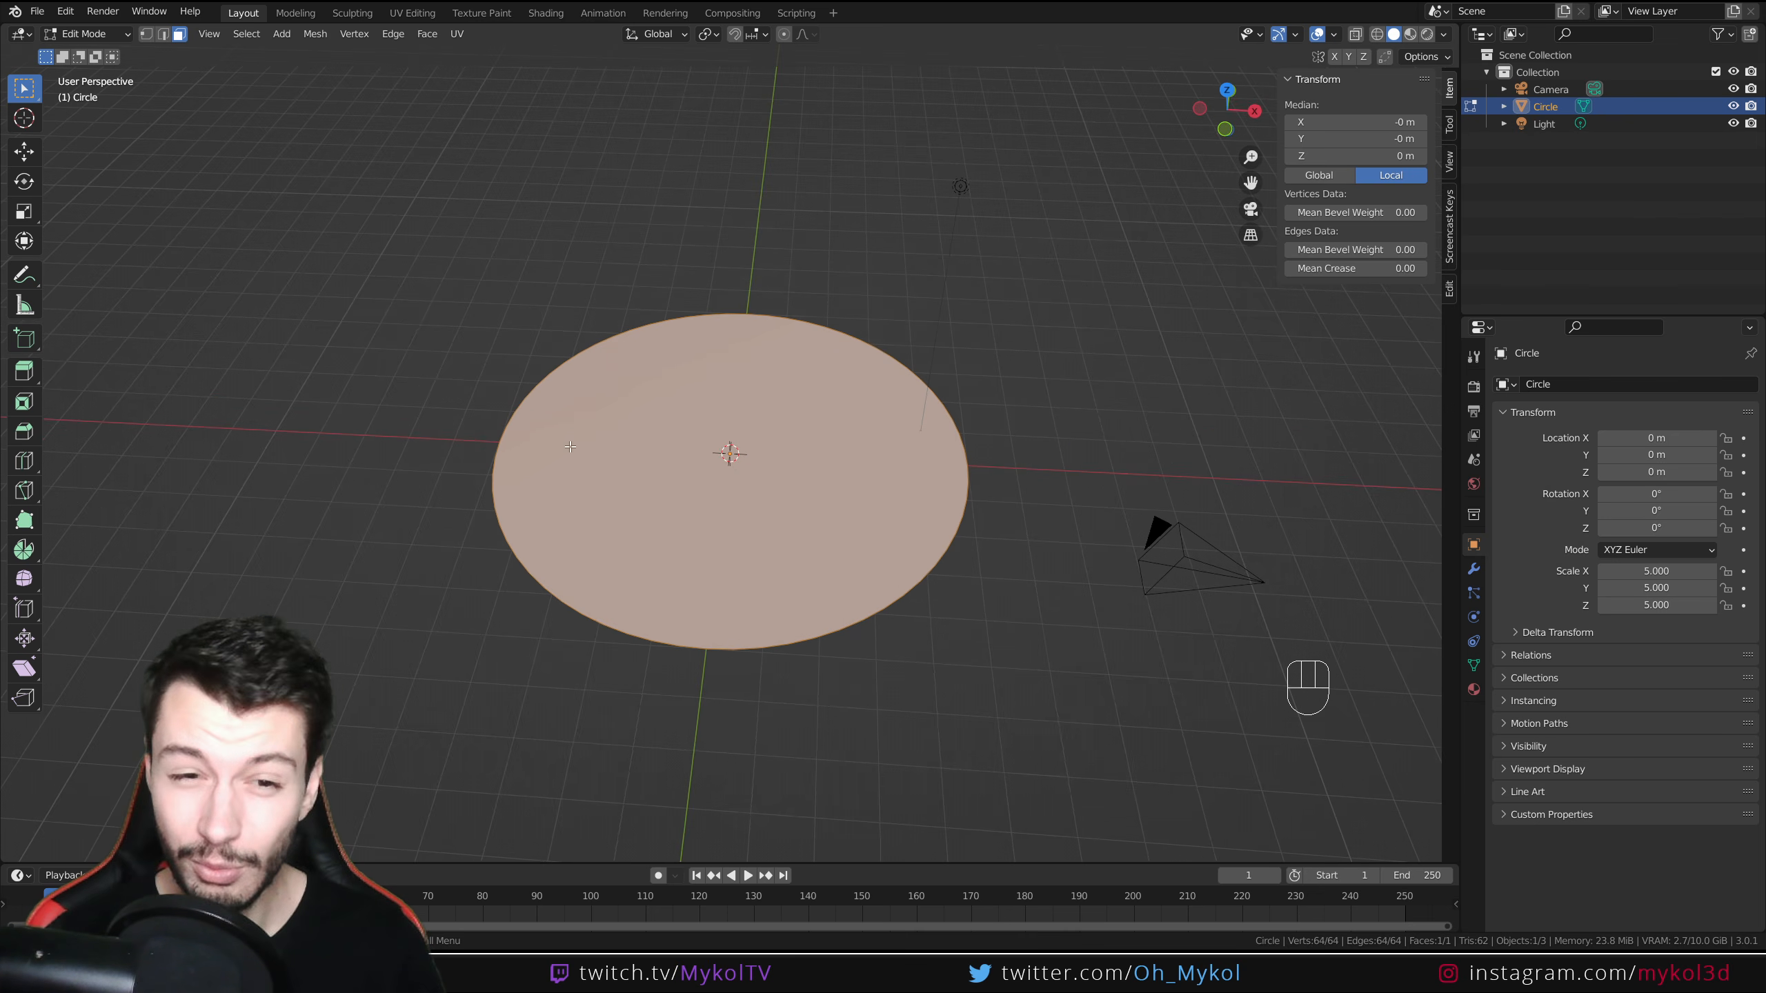
pyautogui.click(947, 658)
pyautogui.scroll(2, 947, 658)
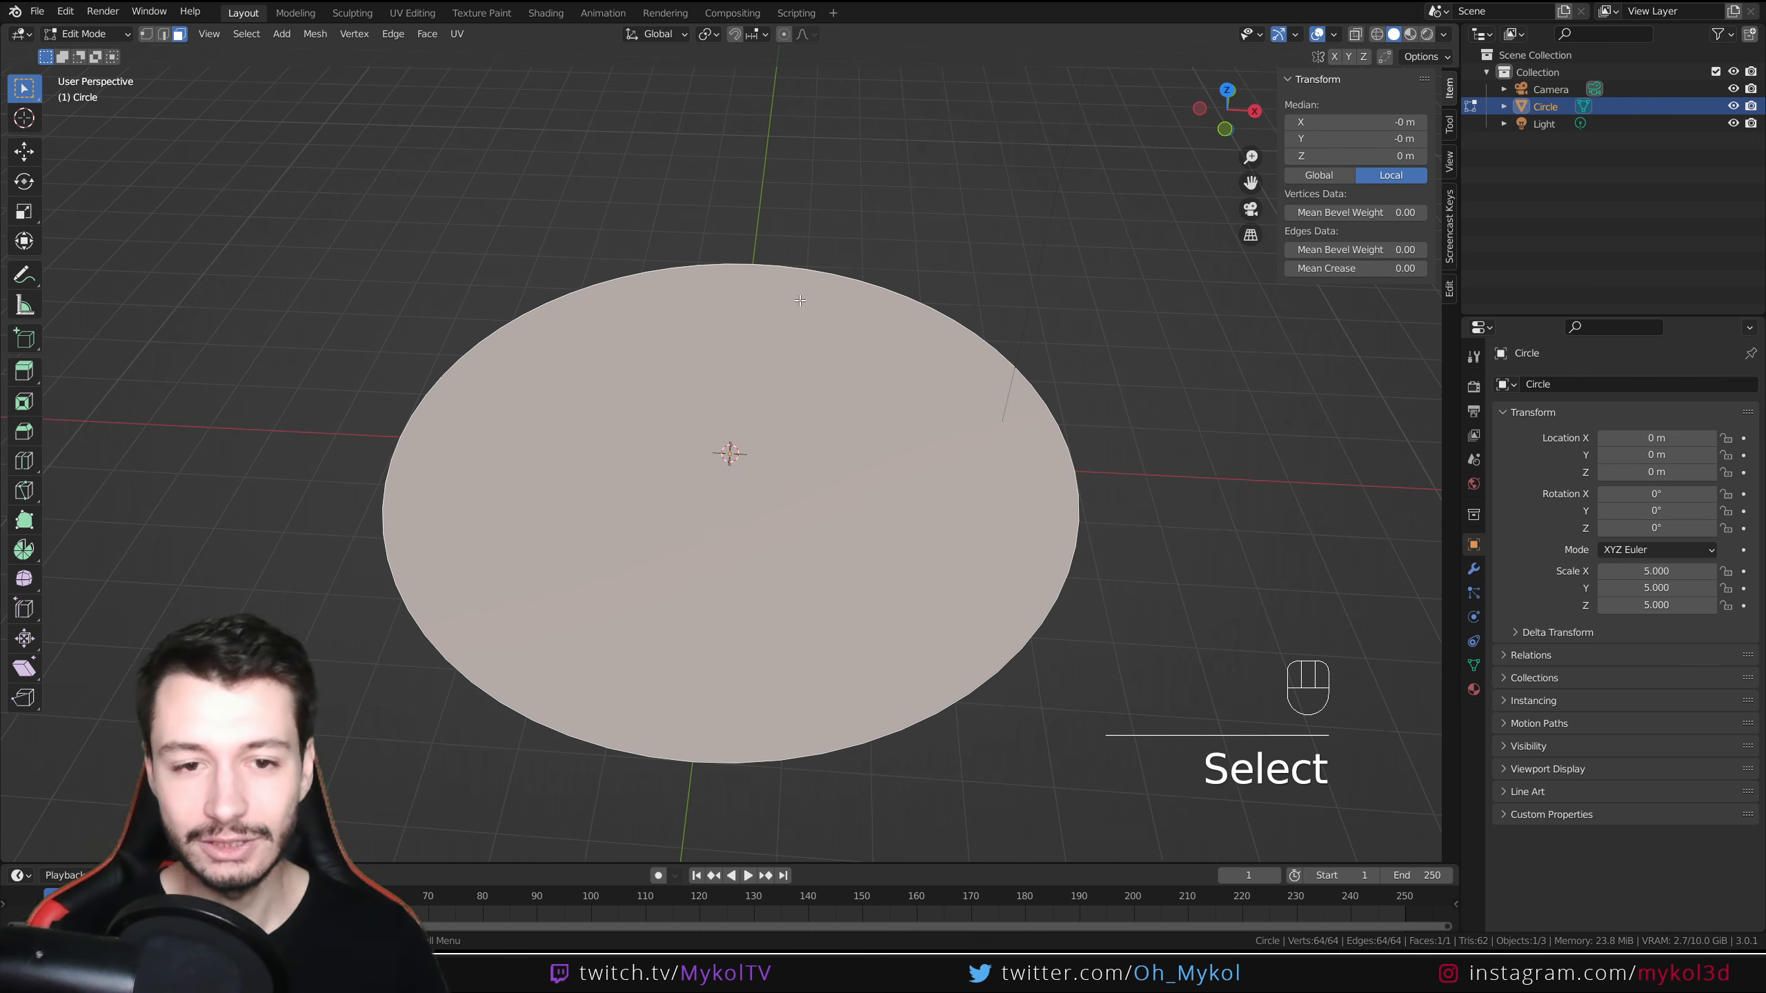
pyautogui.press('i')
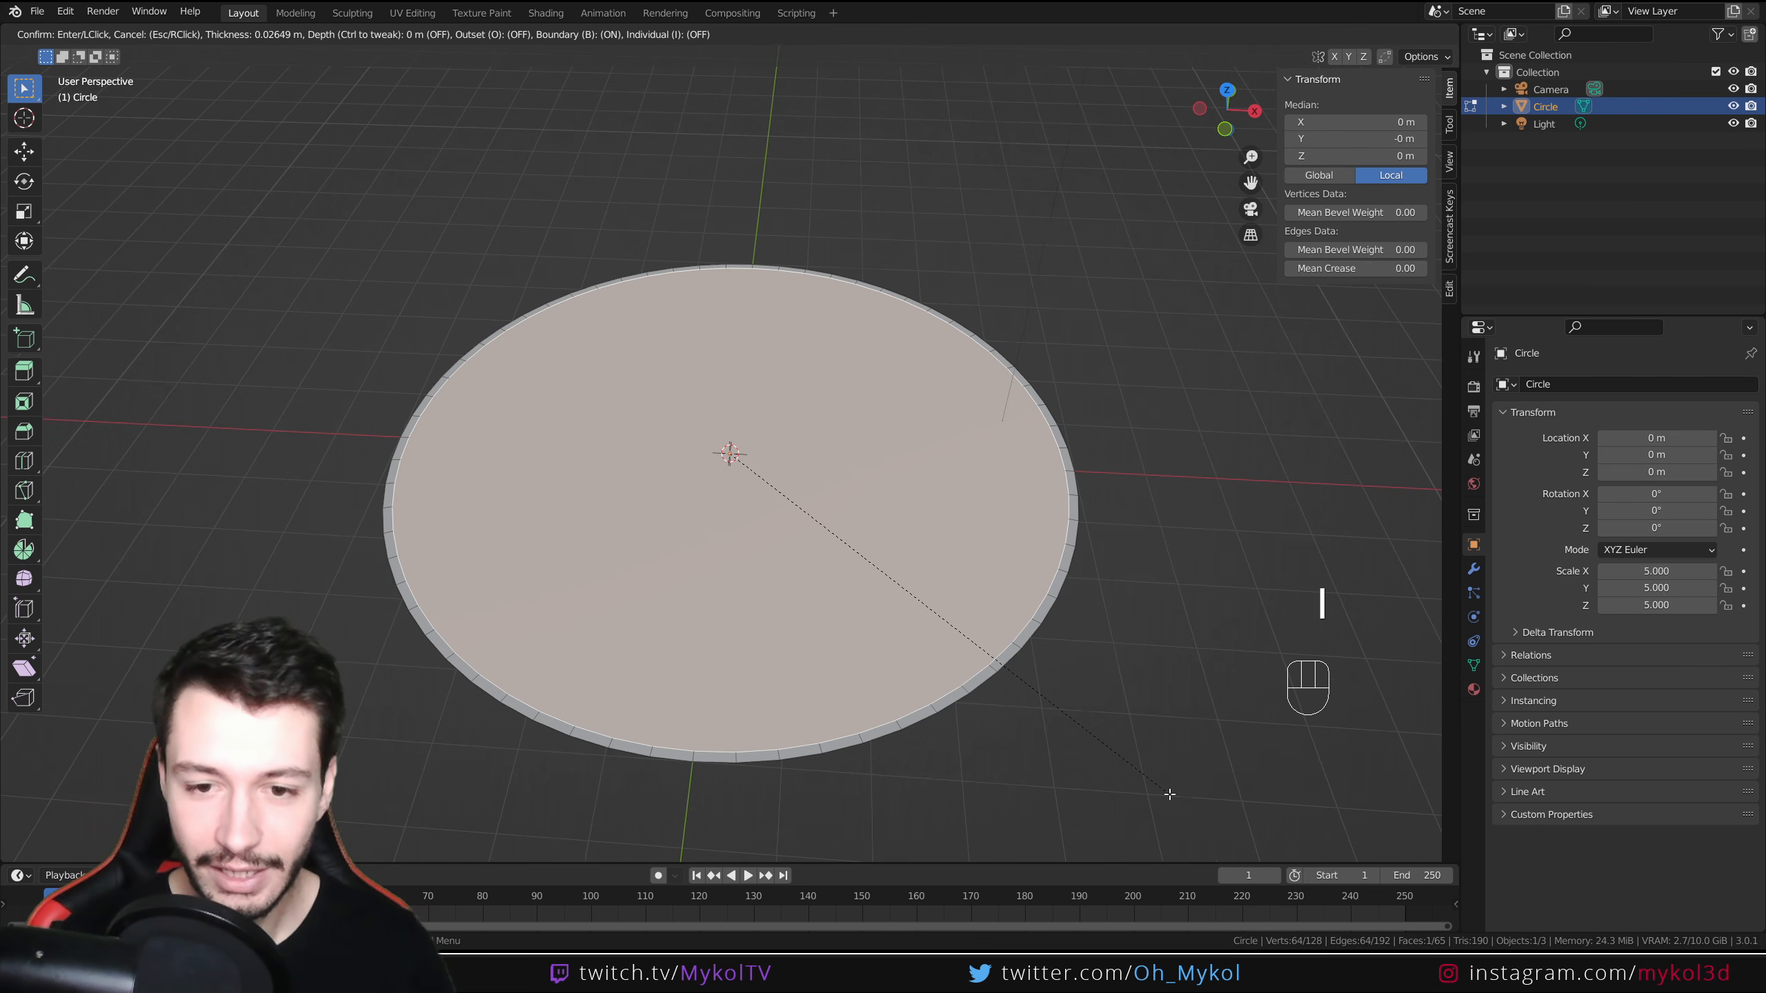
pyautogui.click(1169, 794)
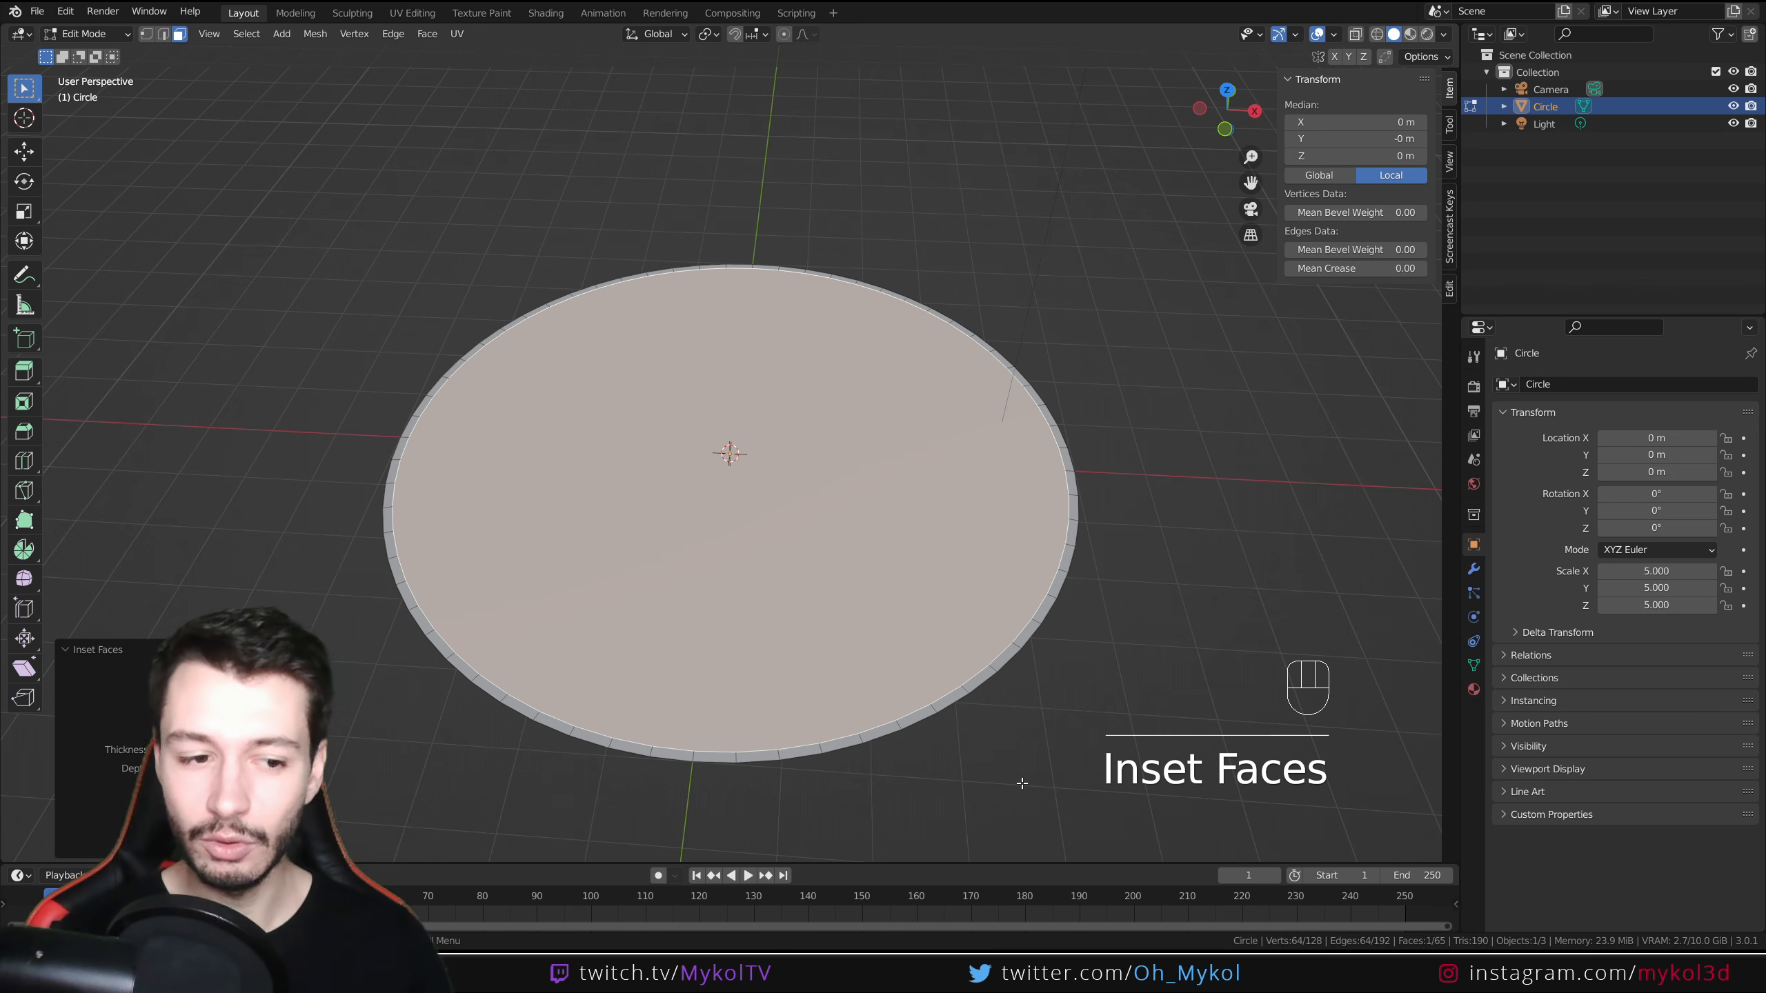
# Repeat the inset many times to fill the disc with concentric rings of faces
pyautogui.hotkey('shift', 'r')
pyautogui.hotkey('shift', 'r')
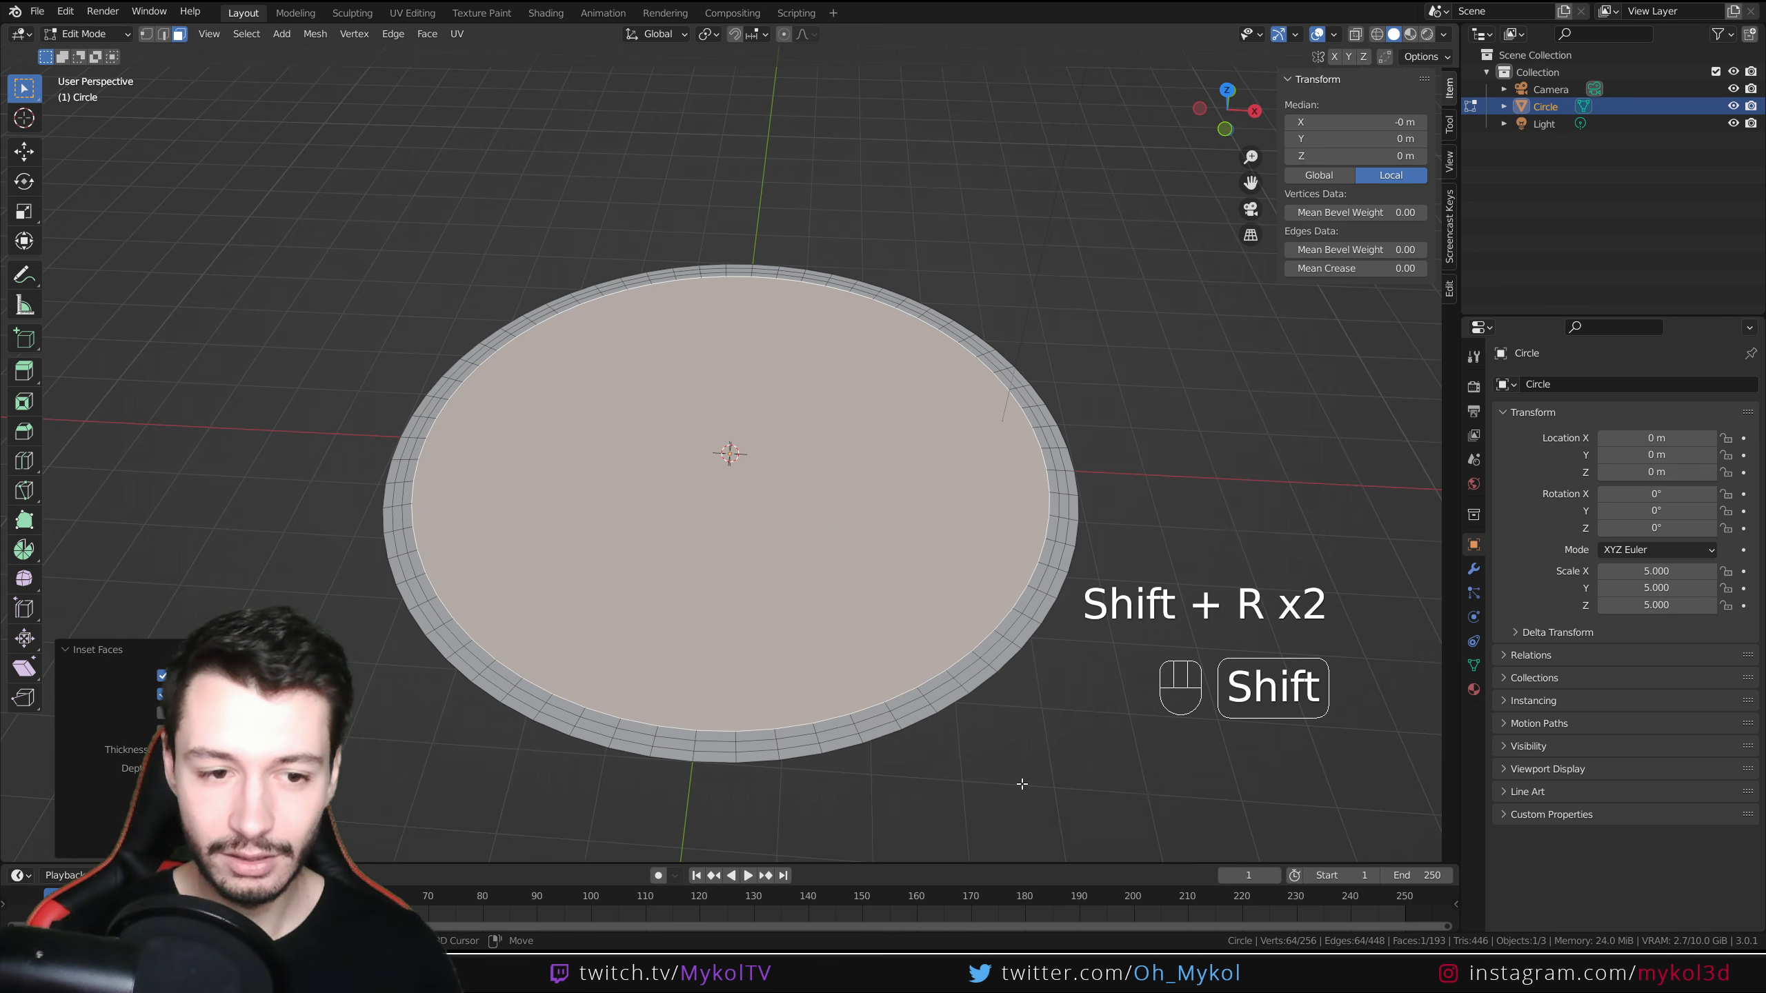
pyautogui.hotkey('shift', 'r')
pyautogui.hotkey('shift', 'r')
pyautogui.hotkey('shift', 'r')
pyautogui.hotkey('shift', 'r')
pyautogui.hotkey('shift', 'r')
pyautogui.hotkey('shift', 'r')
pyautogui.hotkey('shift', 'r')
pyautogui.hotkey('shift', 'r')
pyautogui.hotkey('shift', 'r')
pyautogui.hotkey('shift', 'r')
pyautogui.hotkey('shift', 'r')
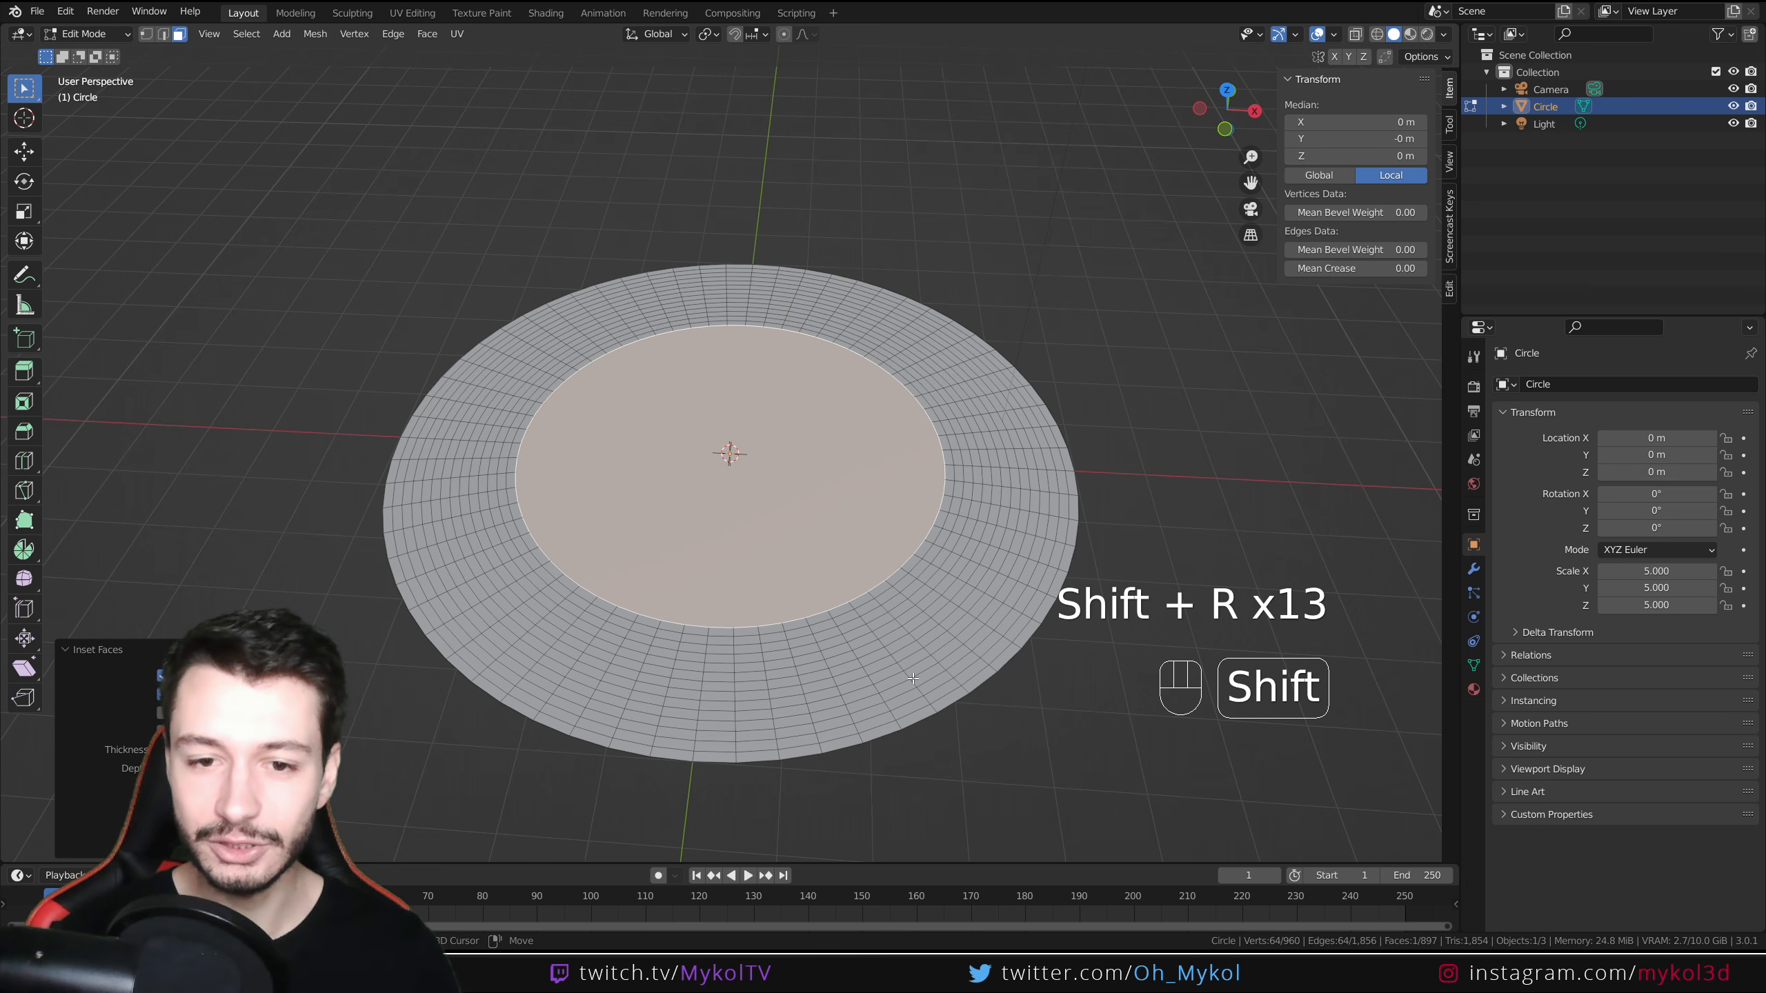
pyautogui.hotkey('shift', 'r')
pyautogui.hotkey('shift', 'r')
pyautogui.hotkey('shift', 'r')
pyautogui.hotkey('shift', 'r')
pyautogui.hotkey('shift', 'r')
pyautogui.hotkey('shift', 'r')
pyautogui.hotkey('shift', 'r')
pyautogui.hotkey('shift', 'r')
pyautogui.hotkey('shift', 'r')
pyautogui.hotkey('shift', 'r')
pyautogui.hotkey('shift', 'r')
pyautogui.hotkey('shift', 'r')
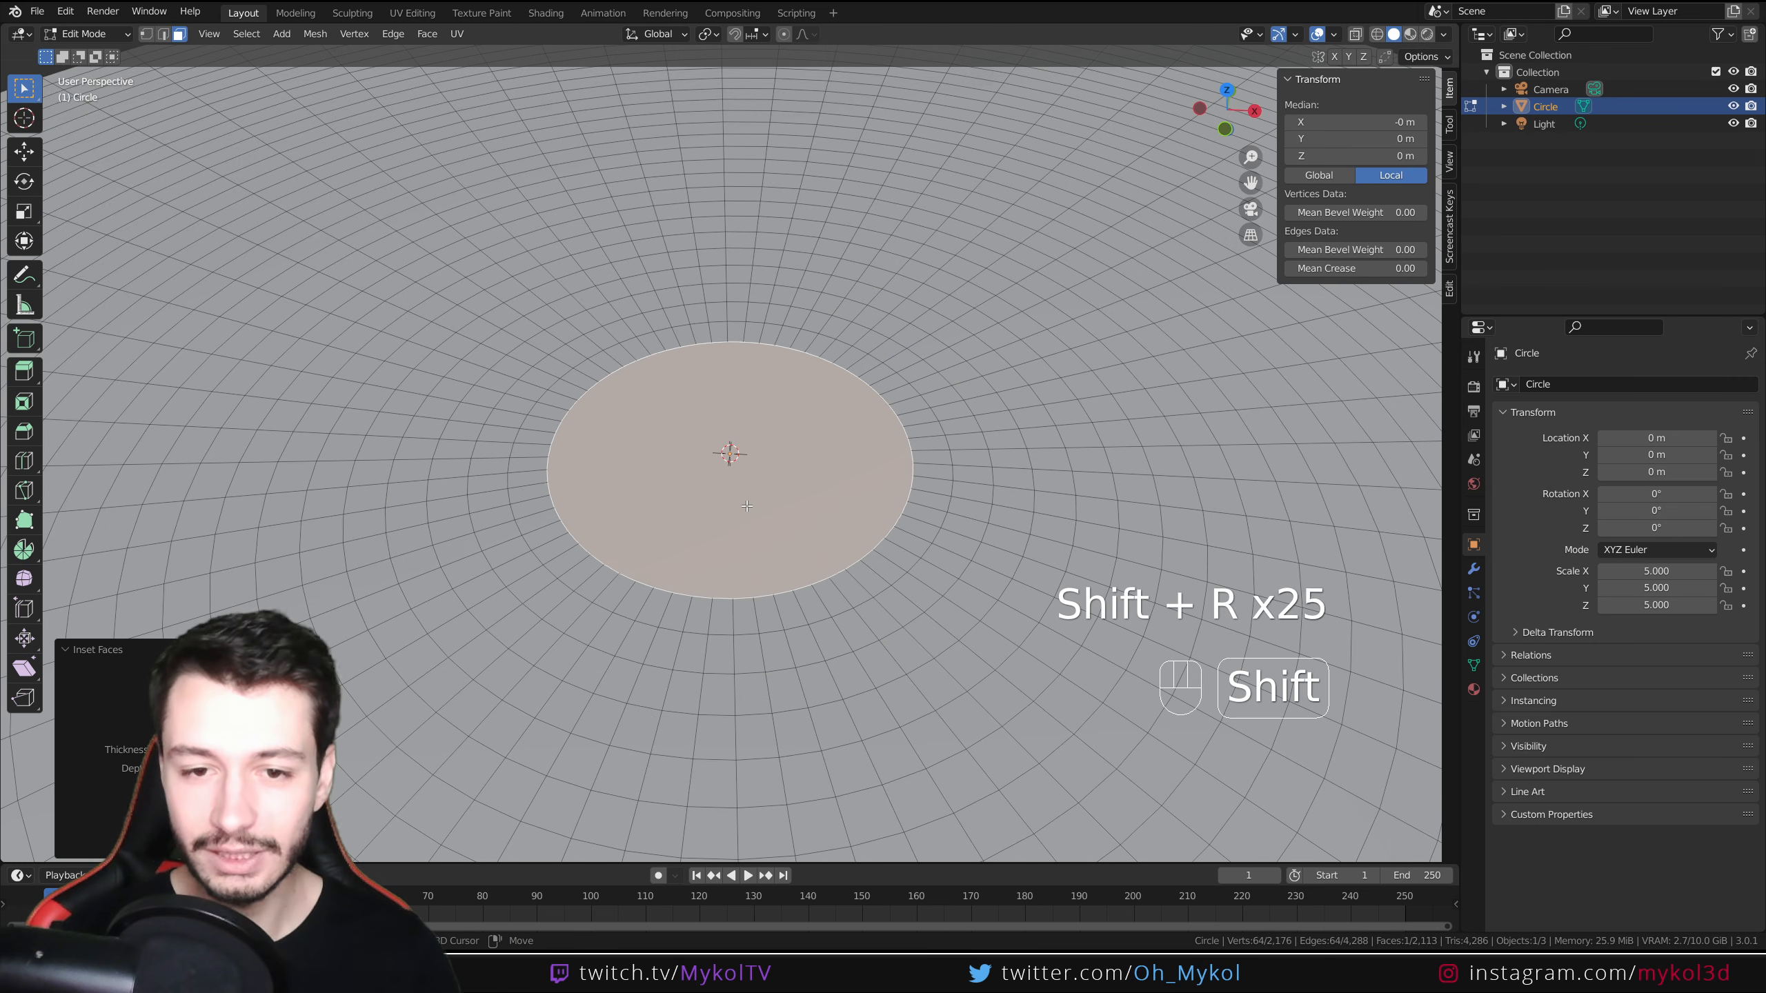
pyautogui.hotkey('shift', 'r')
pyautogui.hotkey('shift', 'r')
pyautogui.hotkey('shift', 'r')
pyautogui.hotkey('shift', 'r')
pyautogui.scroll(-3, 750, 506)
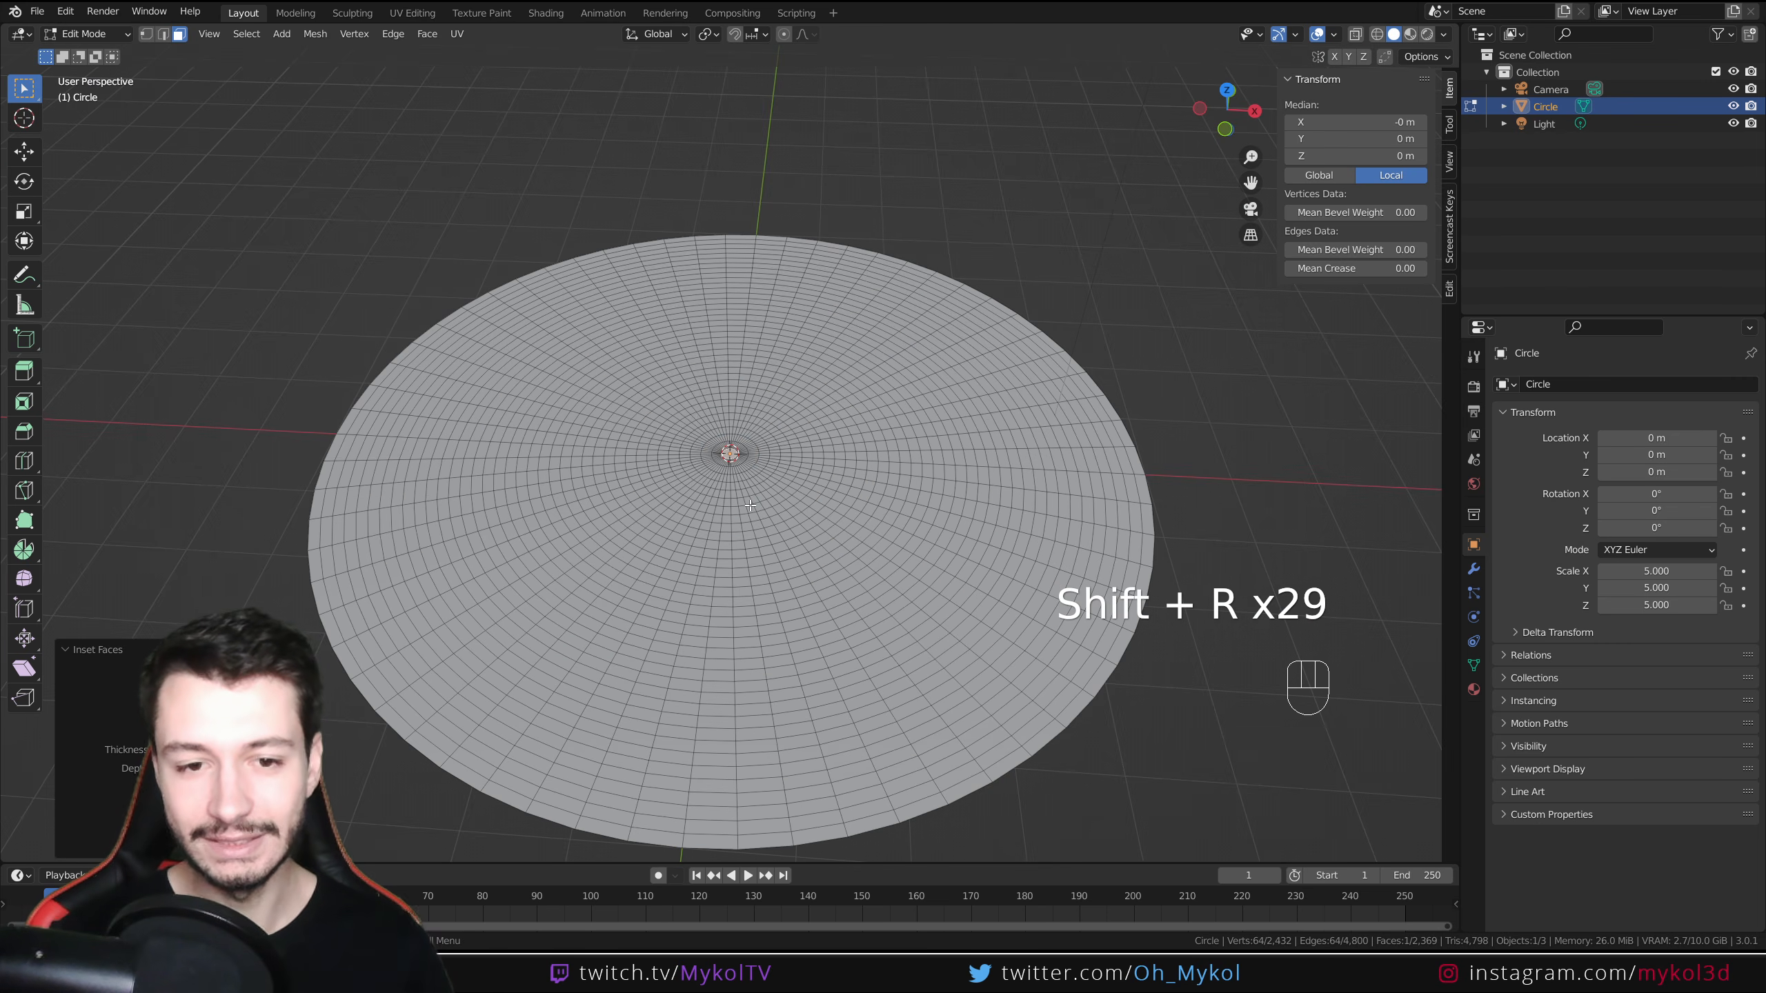
pyautogui.scroll(2, 742, 554)
pyautogui.scroll(-3, 751, 574)
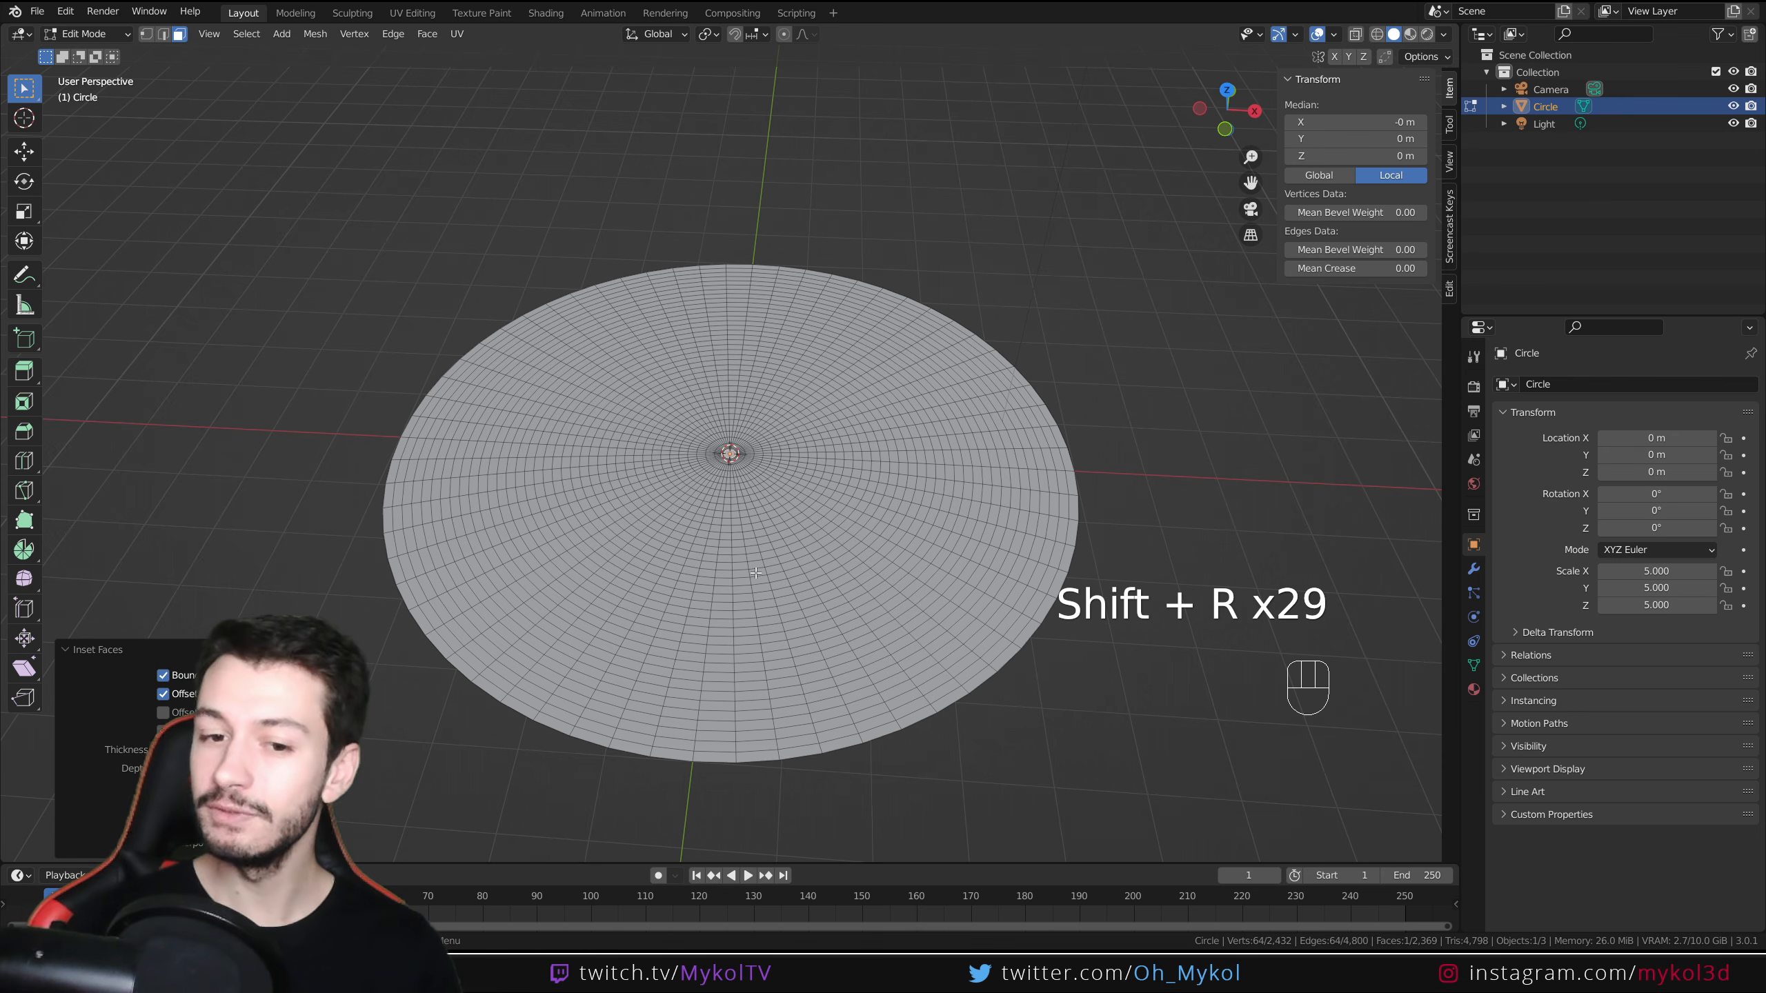
# Return to Object Mode and add a particle system to the disc
pyautogui.press('Tab')
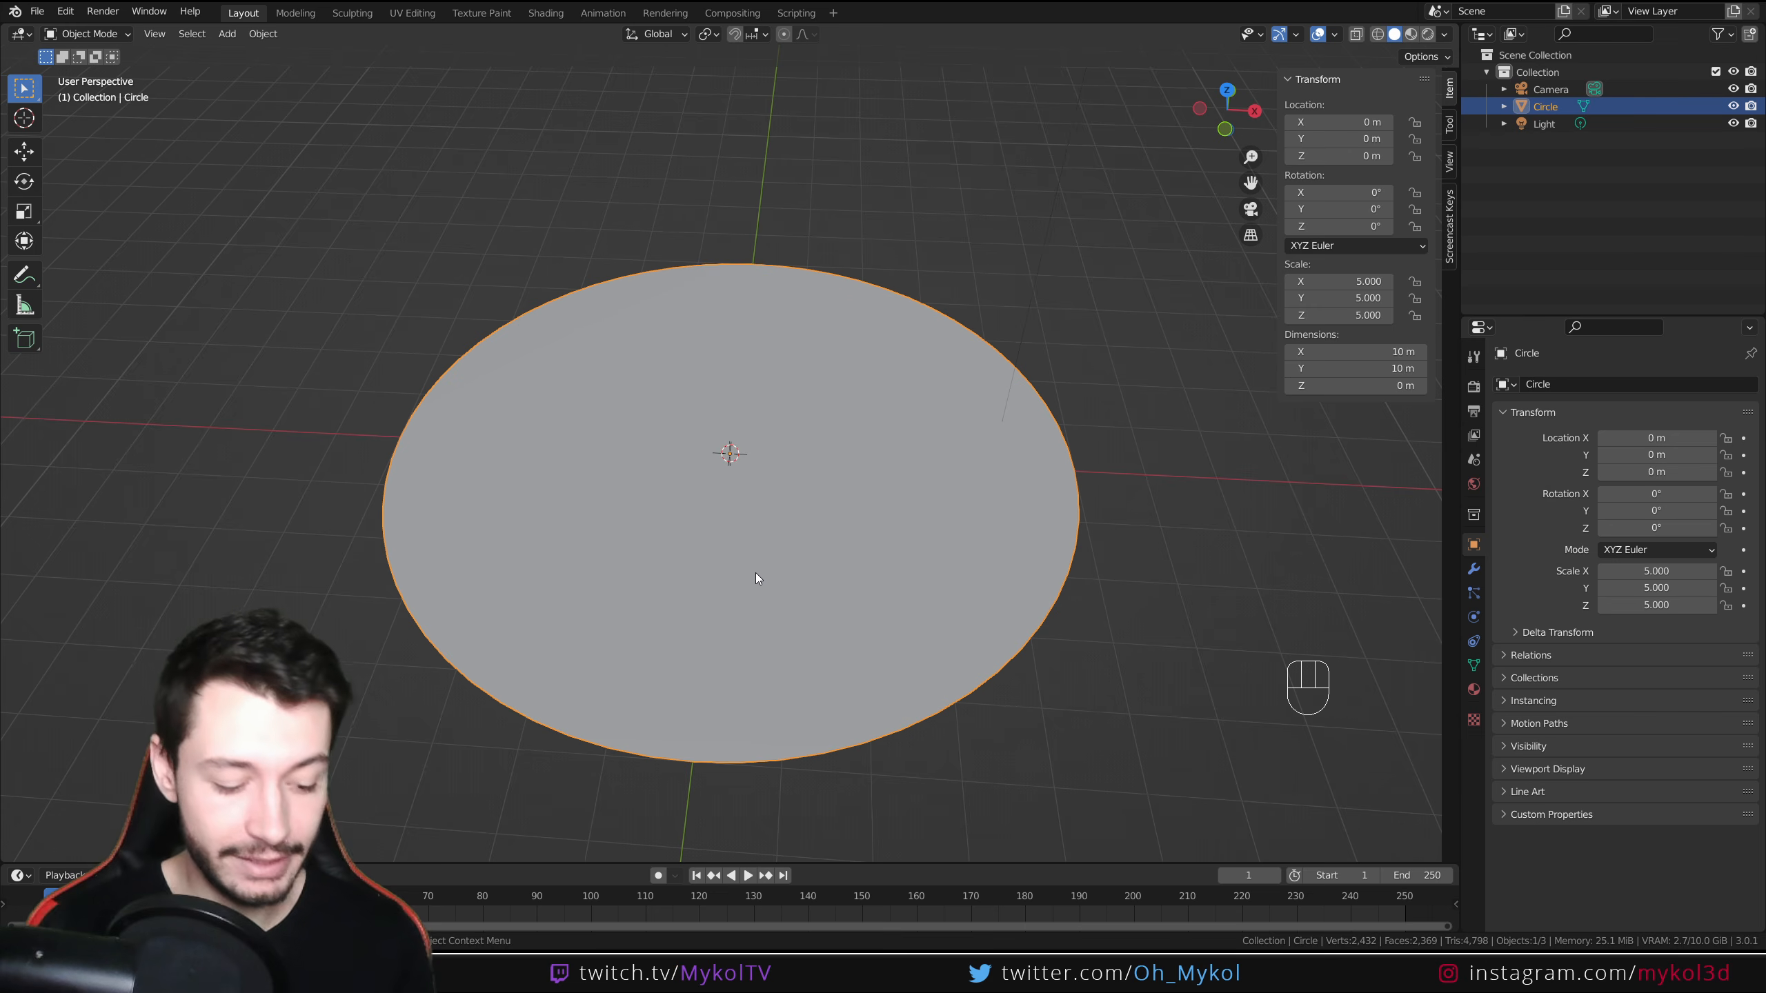
pyautogui.press('Tab')
pyautogui.press('Tab')
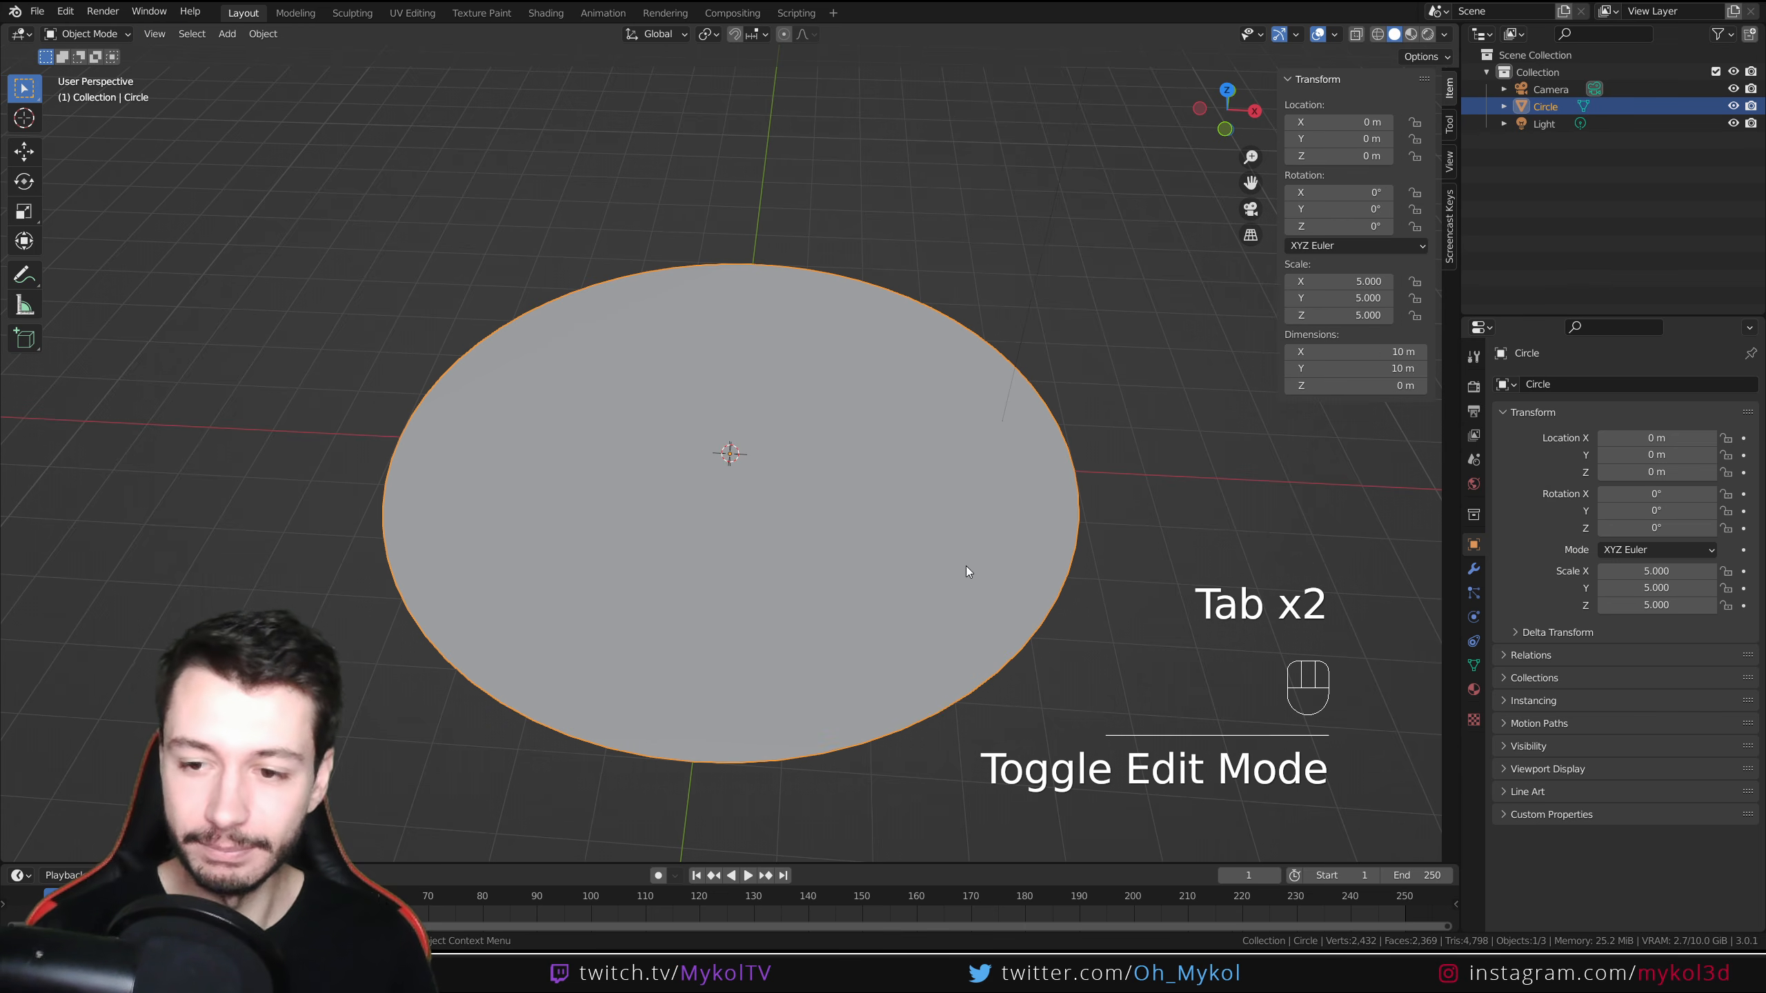
pyautogui.click(1473, 594)
pyautogui.click(1750, 385)
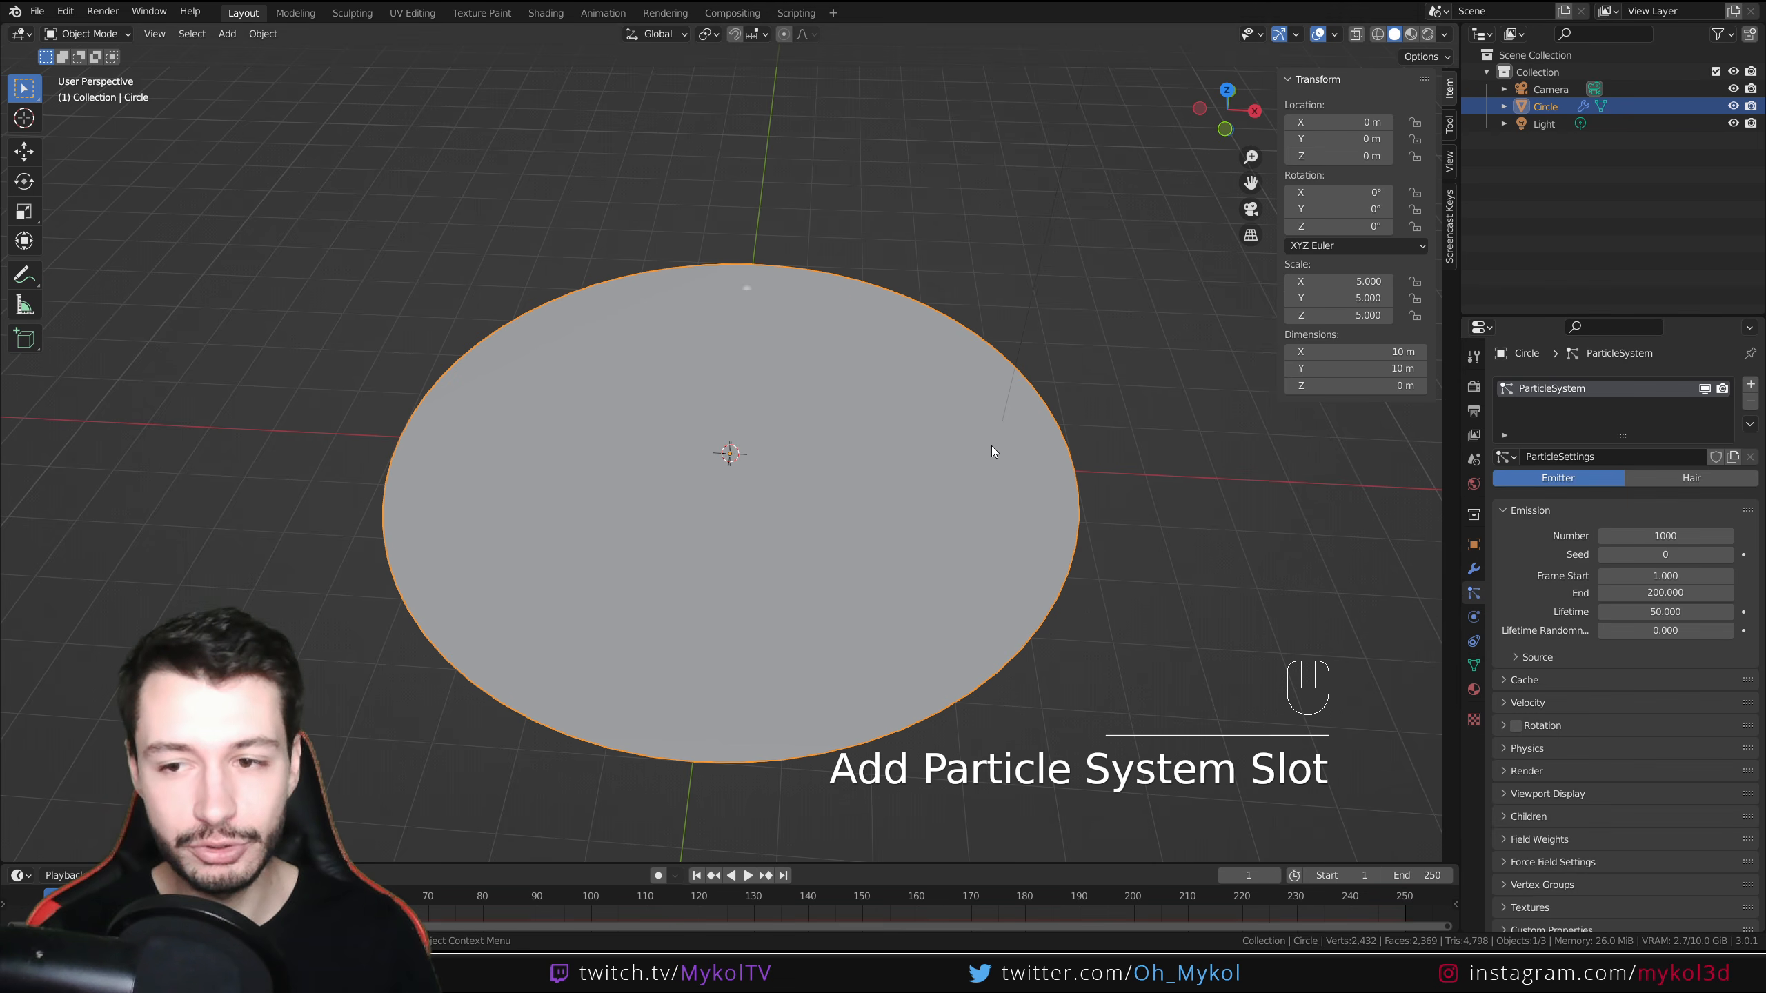
# Play and stop the animation to preview the emitter particles falling from the disc
pyautogui.scroll(-3, 965, 615)
pyautogui.moveTo(965, 615); pyautogui.dragTo(975, 513, button='middle')
pyautogui.press('space')
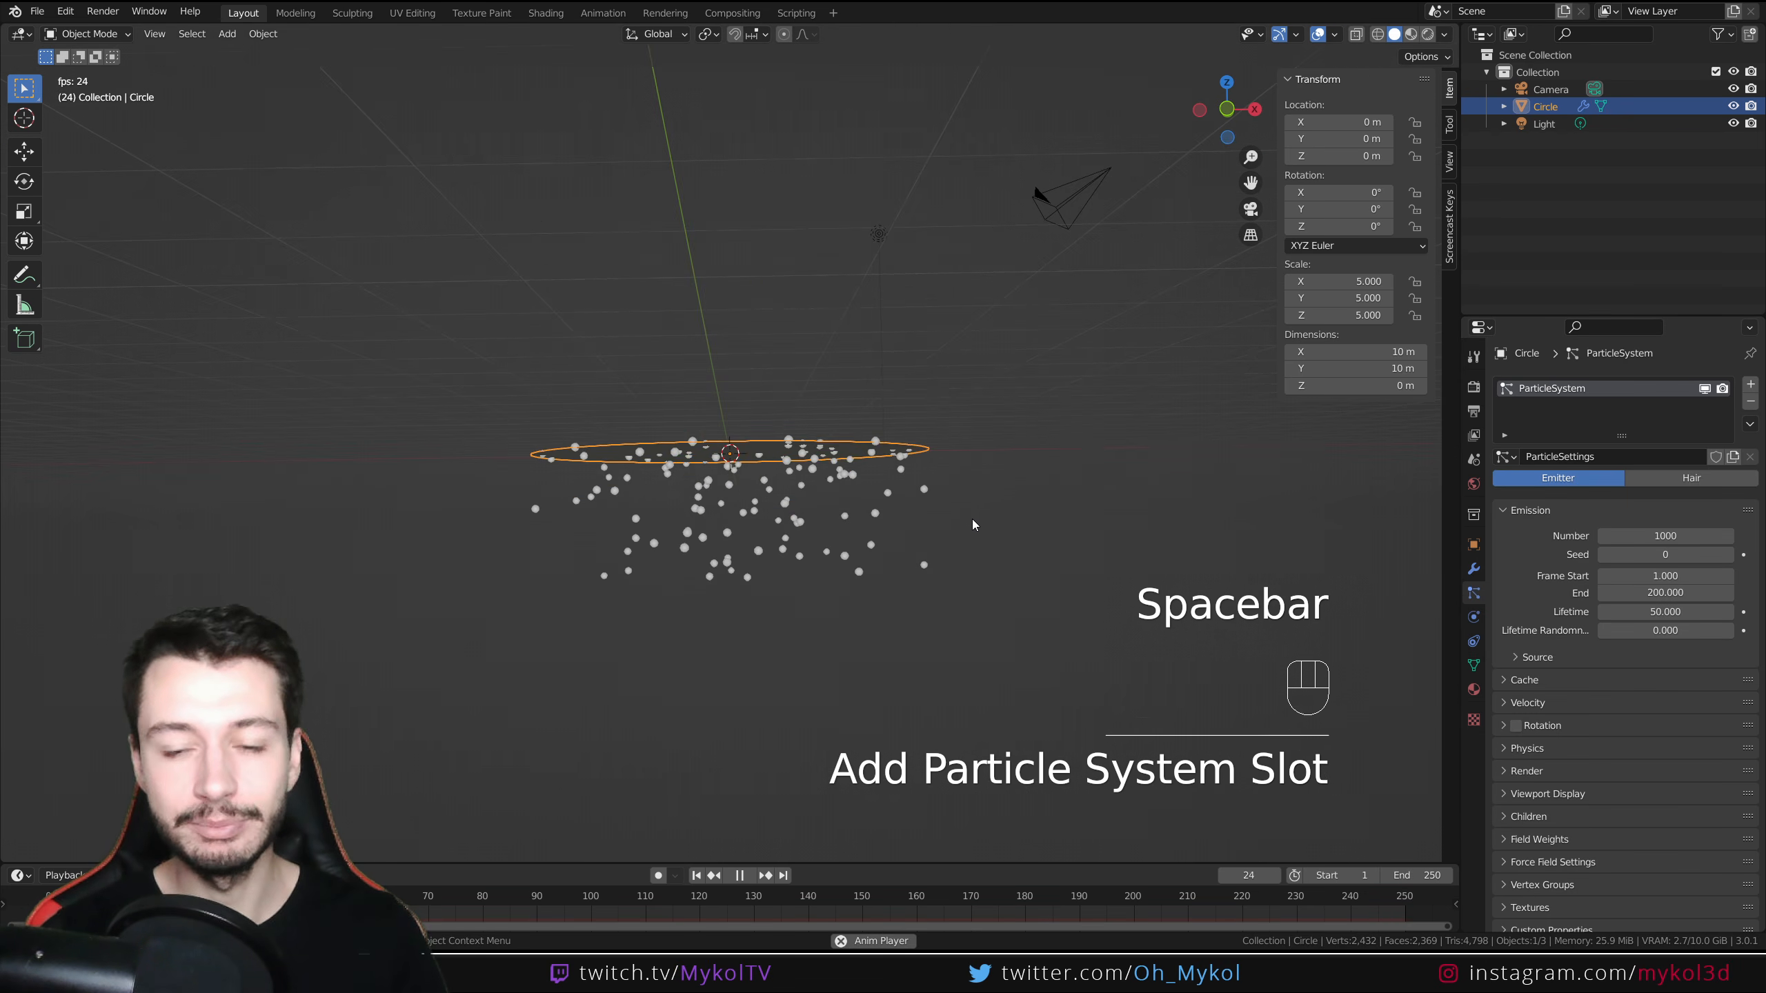
pyautogui.press('space')
pyautogui.moveTo(906, 398); pyautogui.dragTo(886, 477, button='middle')
pyautogui.scroll(2, 887, 476)
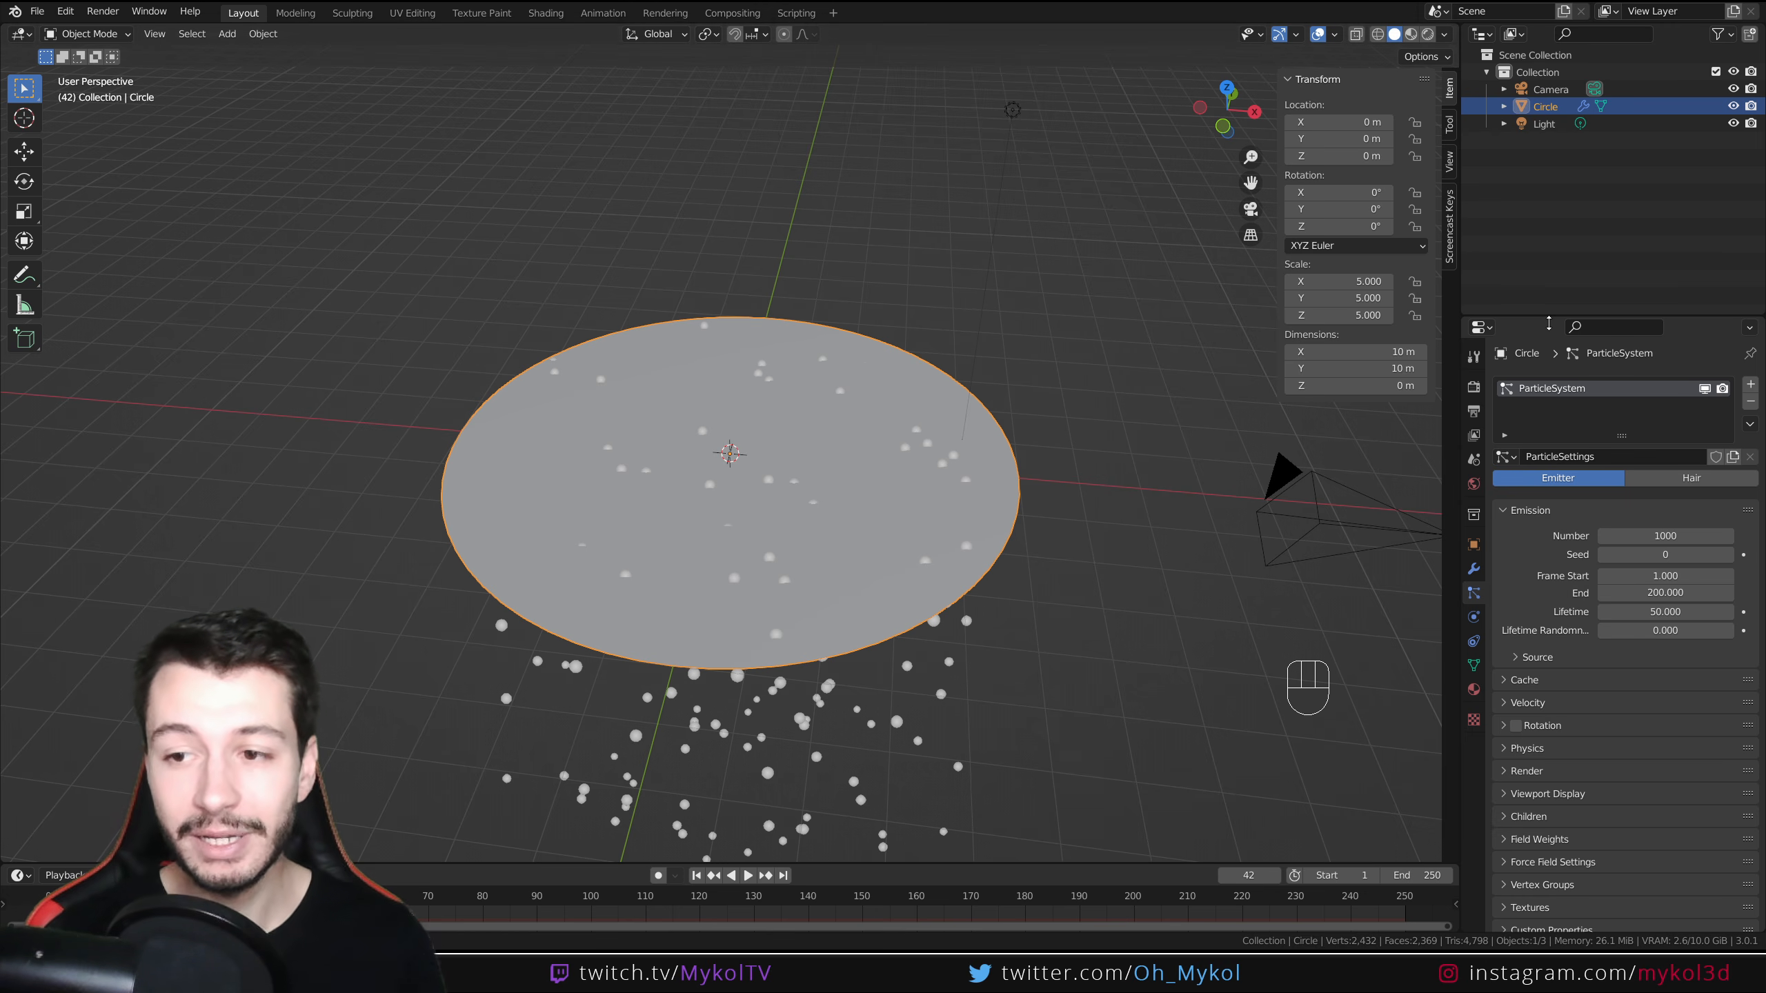
# Change the particle system type to Hair and set the hair length to 0.3 m
pyautogui.click(1692, 478)
pyautogui.moveTo(1000, 610)
pyautogui.mouseDown(button='middle')
pyautogui.moveTo(985, 587)
pyautogui.moveTo(989, 602)
pyautogui.mouseUp(button='middle')
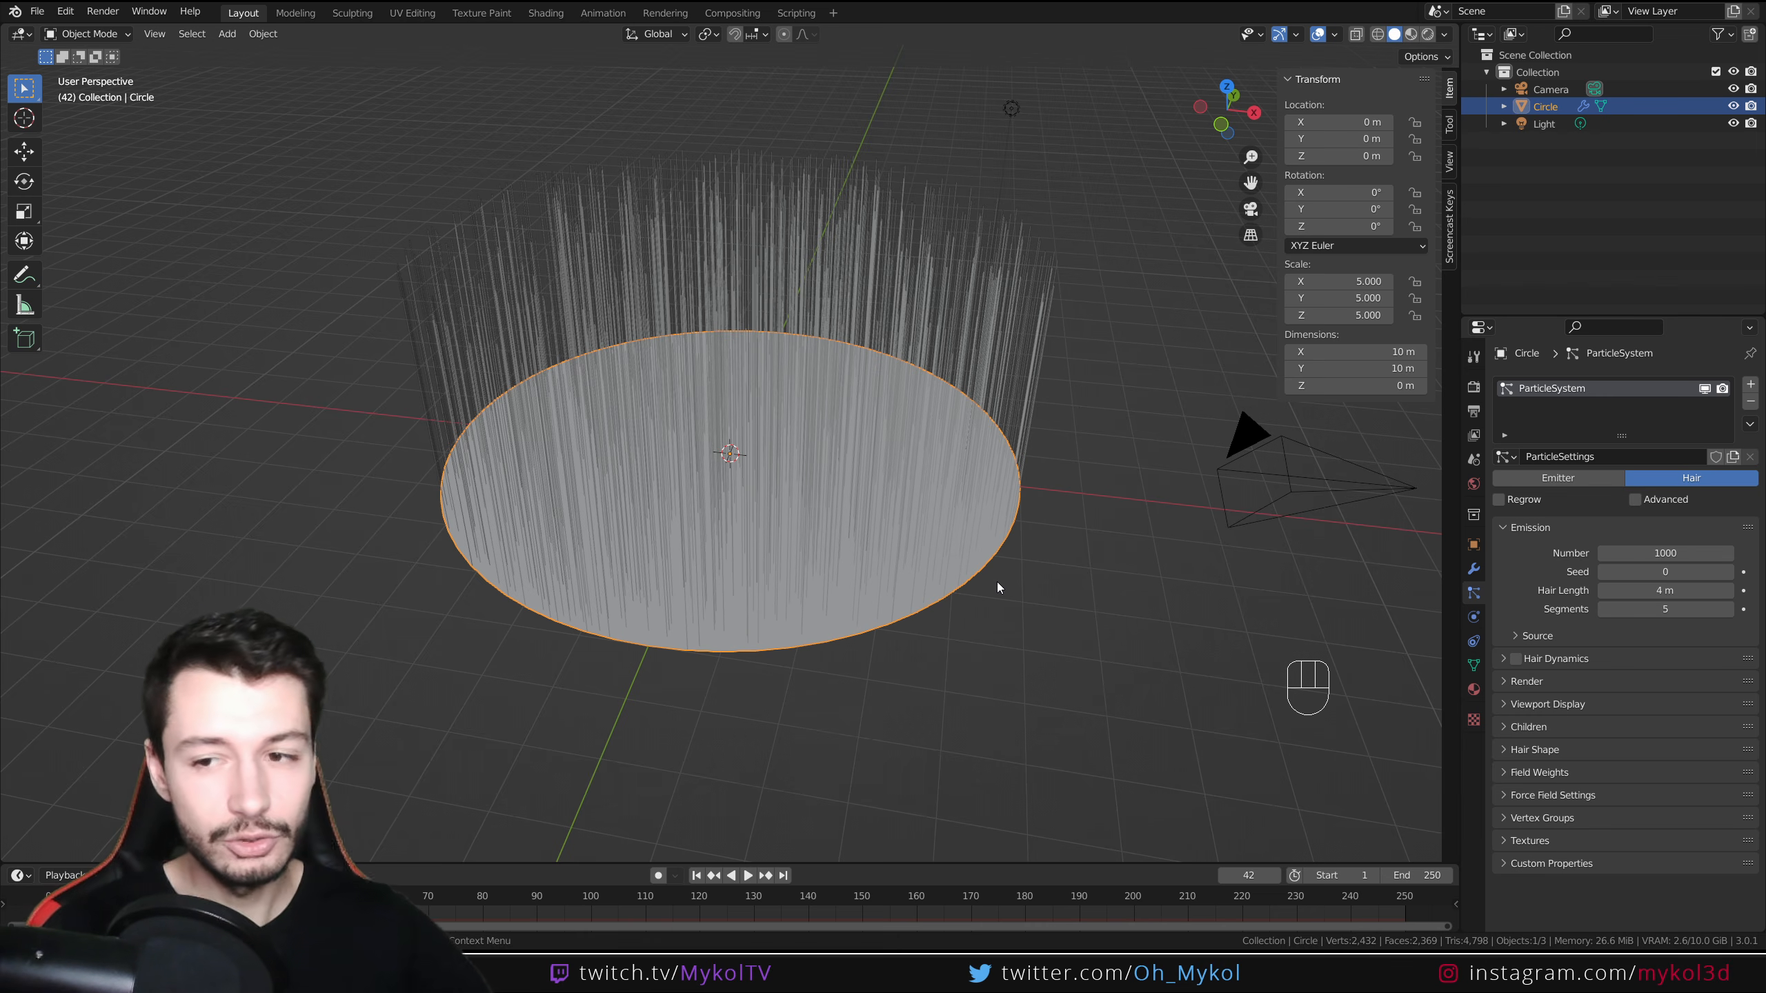
pyautogui.click(1665, 591)
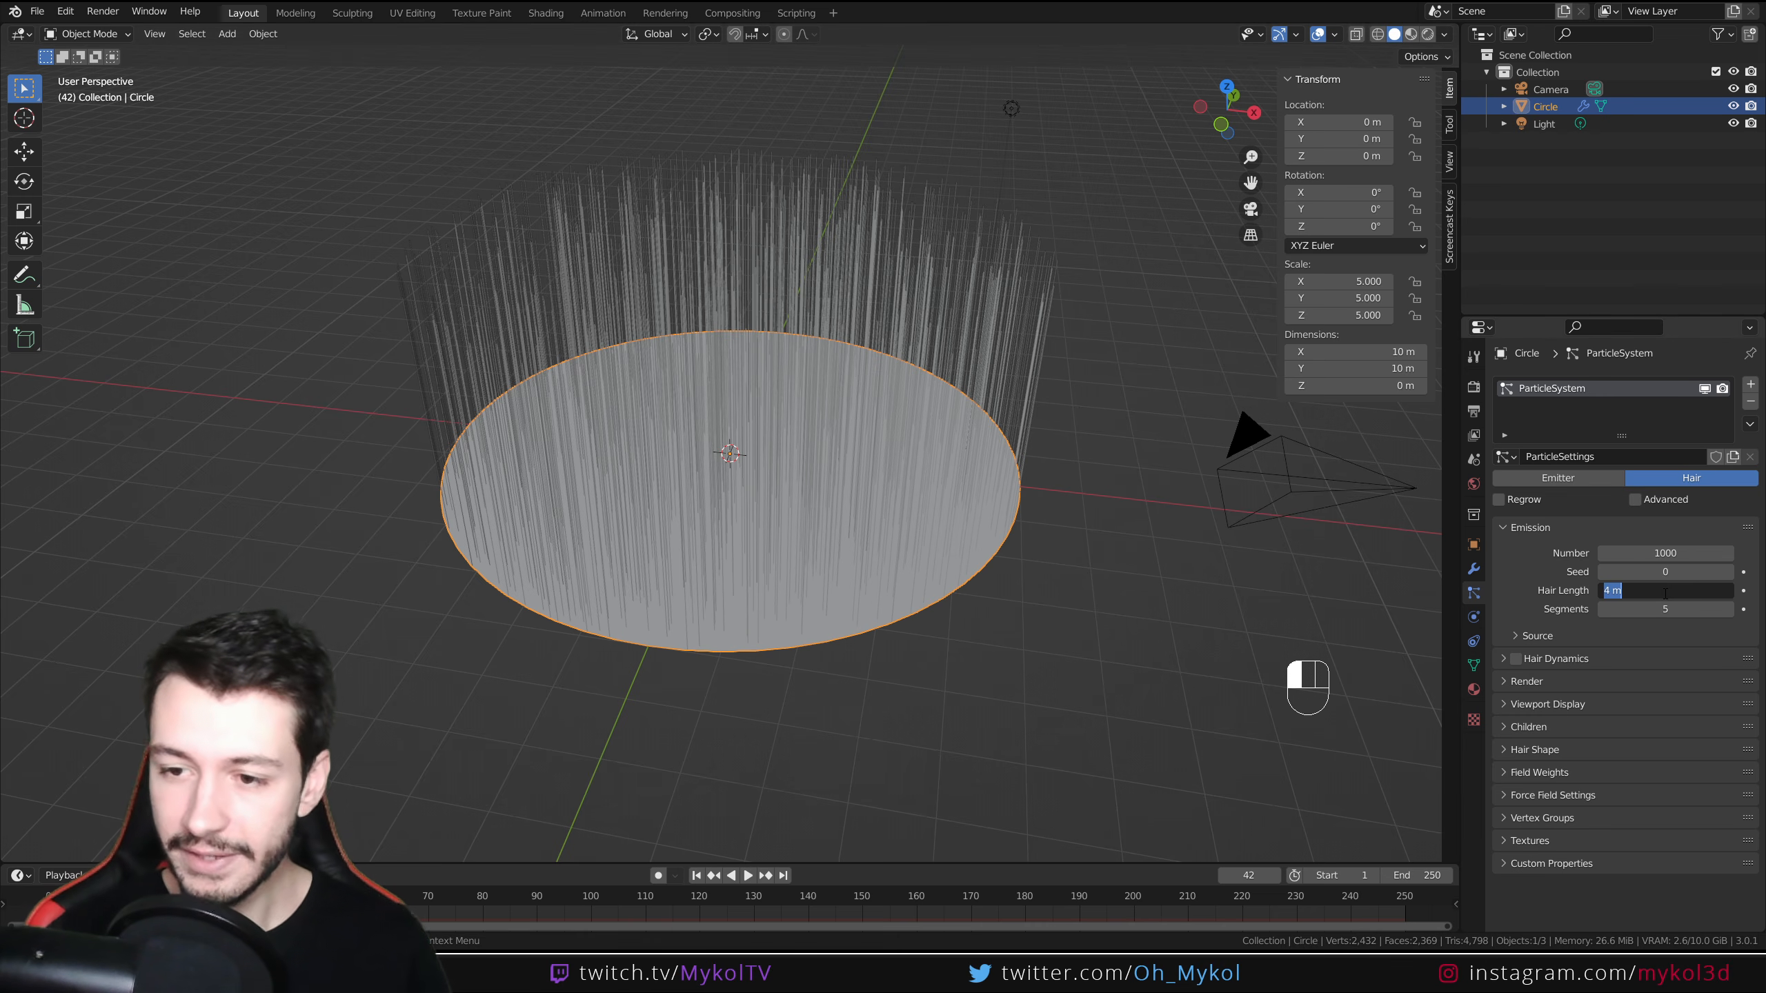
pyautogui.write('0')
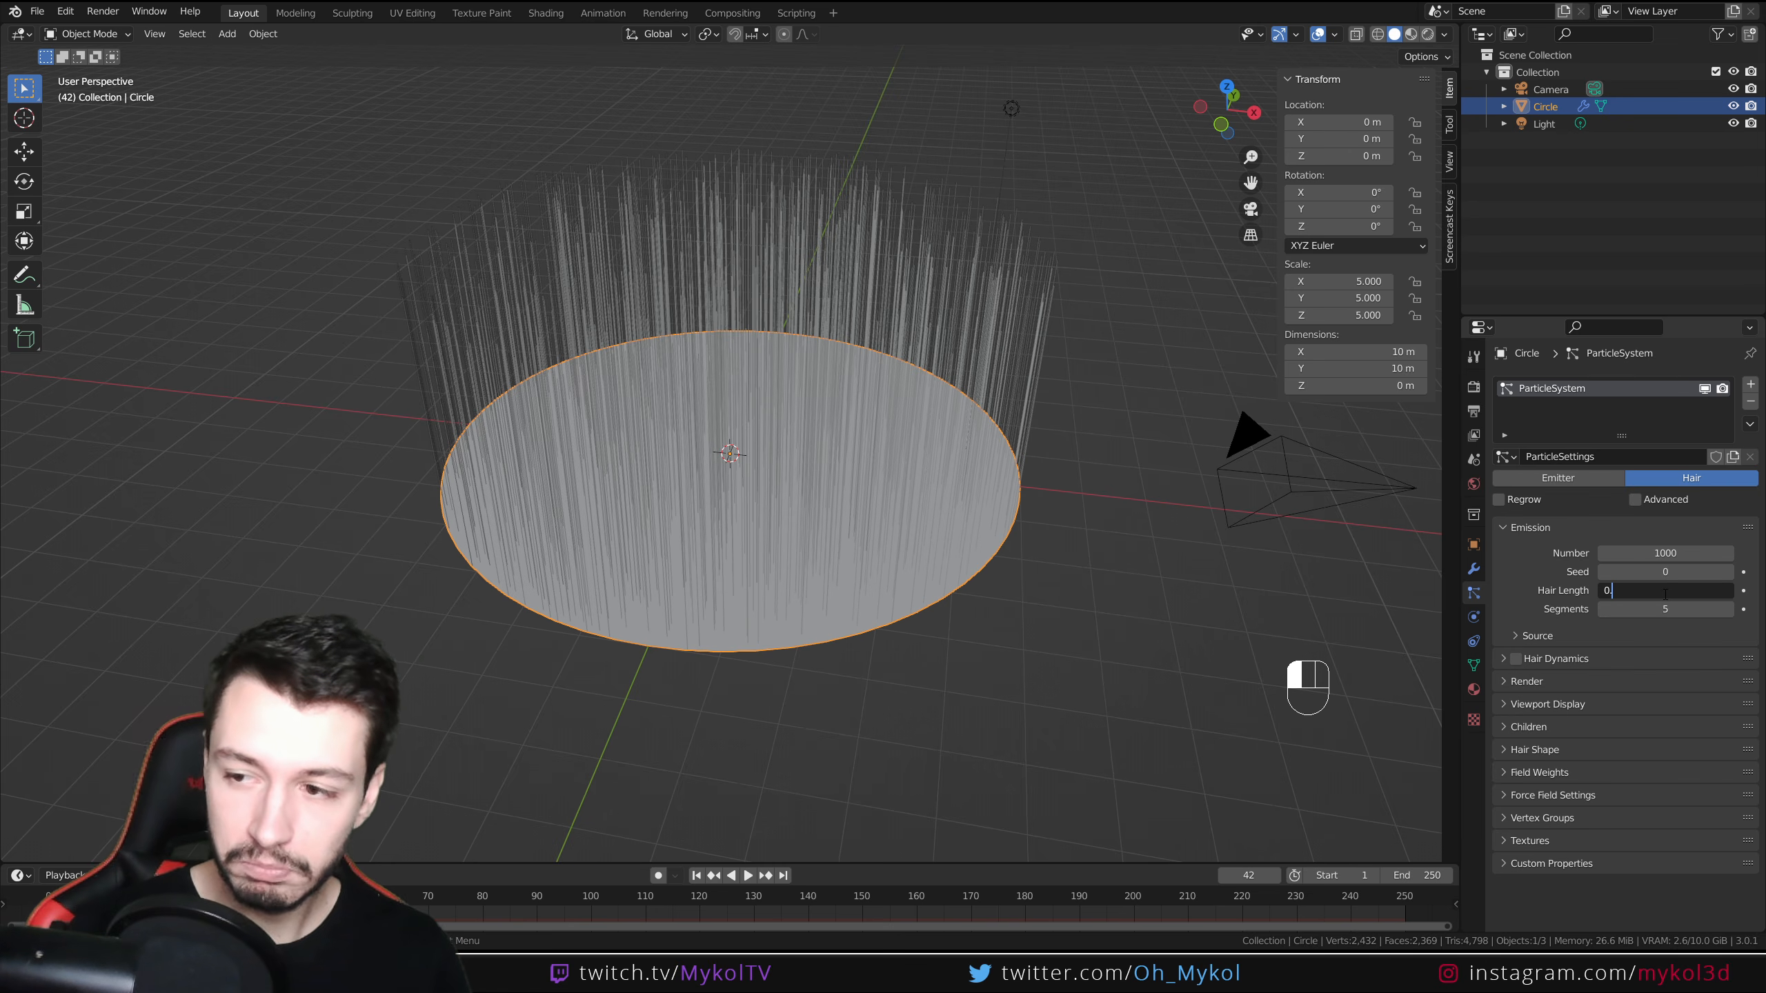
pyautogui.write('.3')
pyautogui.press('Return')
# Orbit and zoom around the disc to inspect the short hair strands
pyautogui.moveTo(1184, 467); pyautogui.dragTo(954, 643, button='middle')
pyautogui.scroll(6, 954, 642)
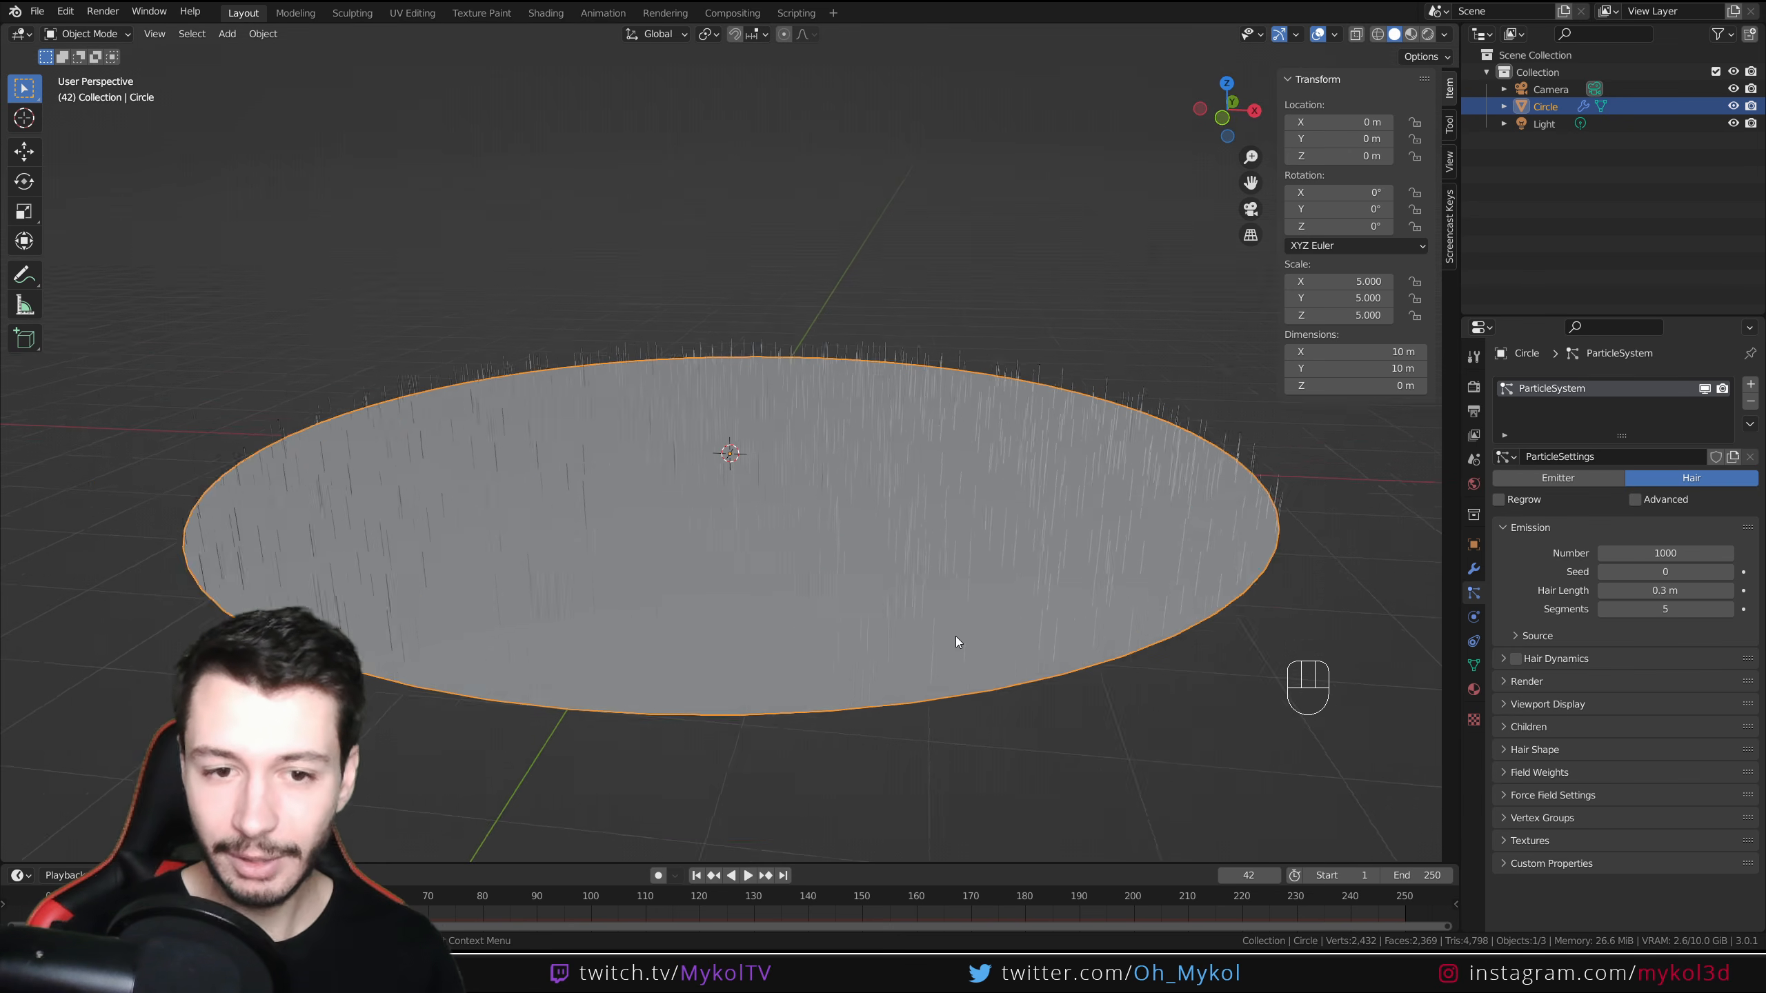
pyautogui.moveTo(984, 571); pyautogui.dragTo(990, 588, button='middle')
pyautogui.scroll(-6, 991, 589)
pyautogui.scroll(2, 990, 588)
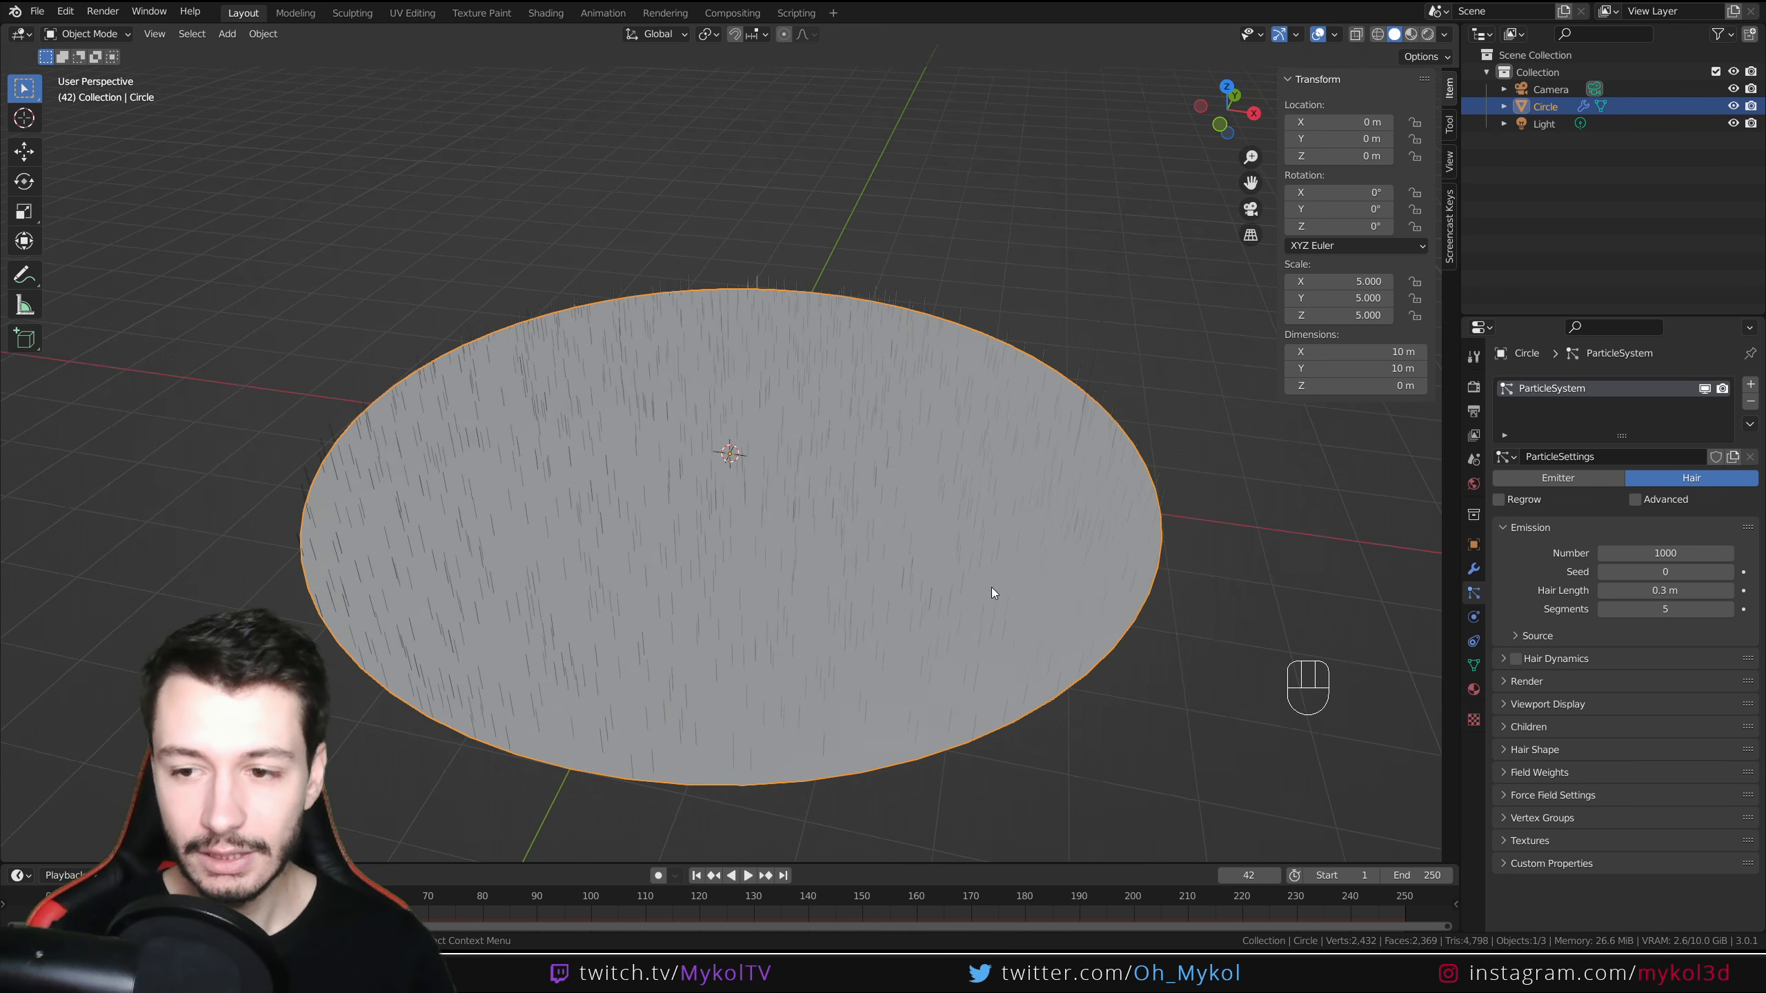
# Set the hair particle children to Interpolated
pyautogui.click(1505, 726)
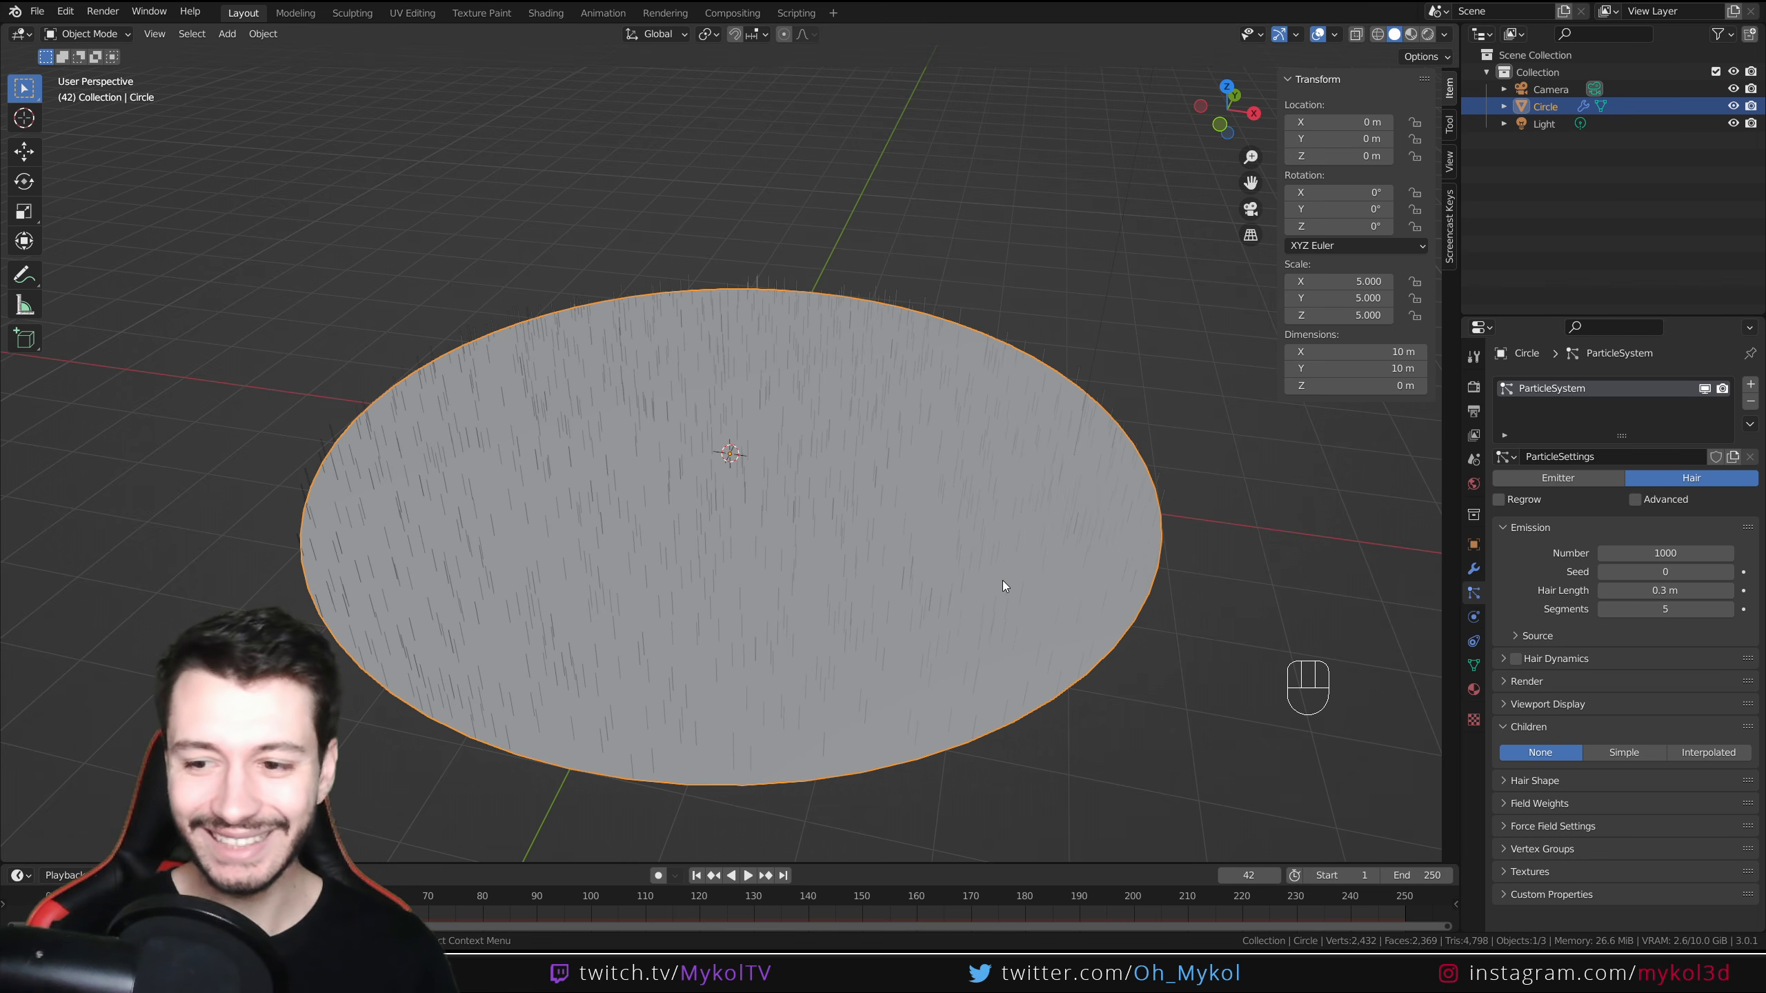
pyautogui.click(1718, 755)
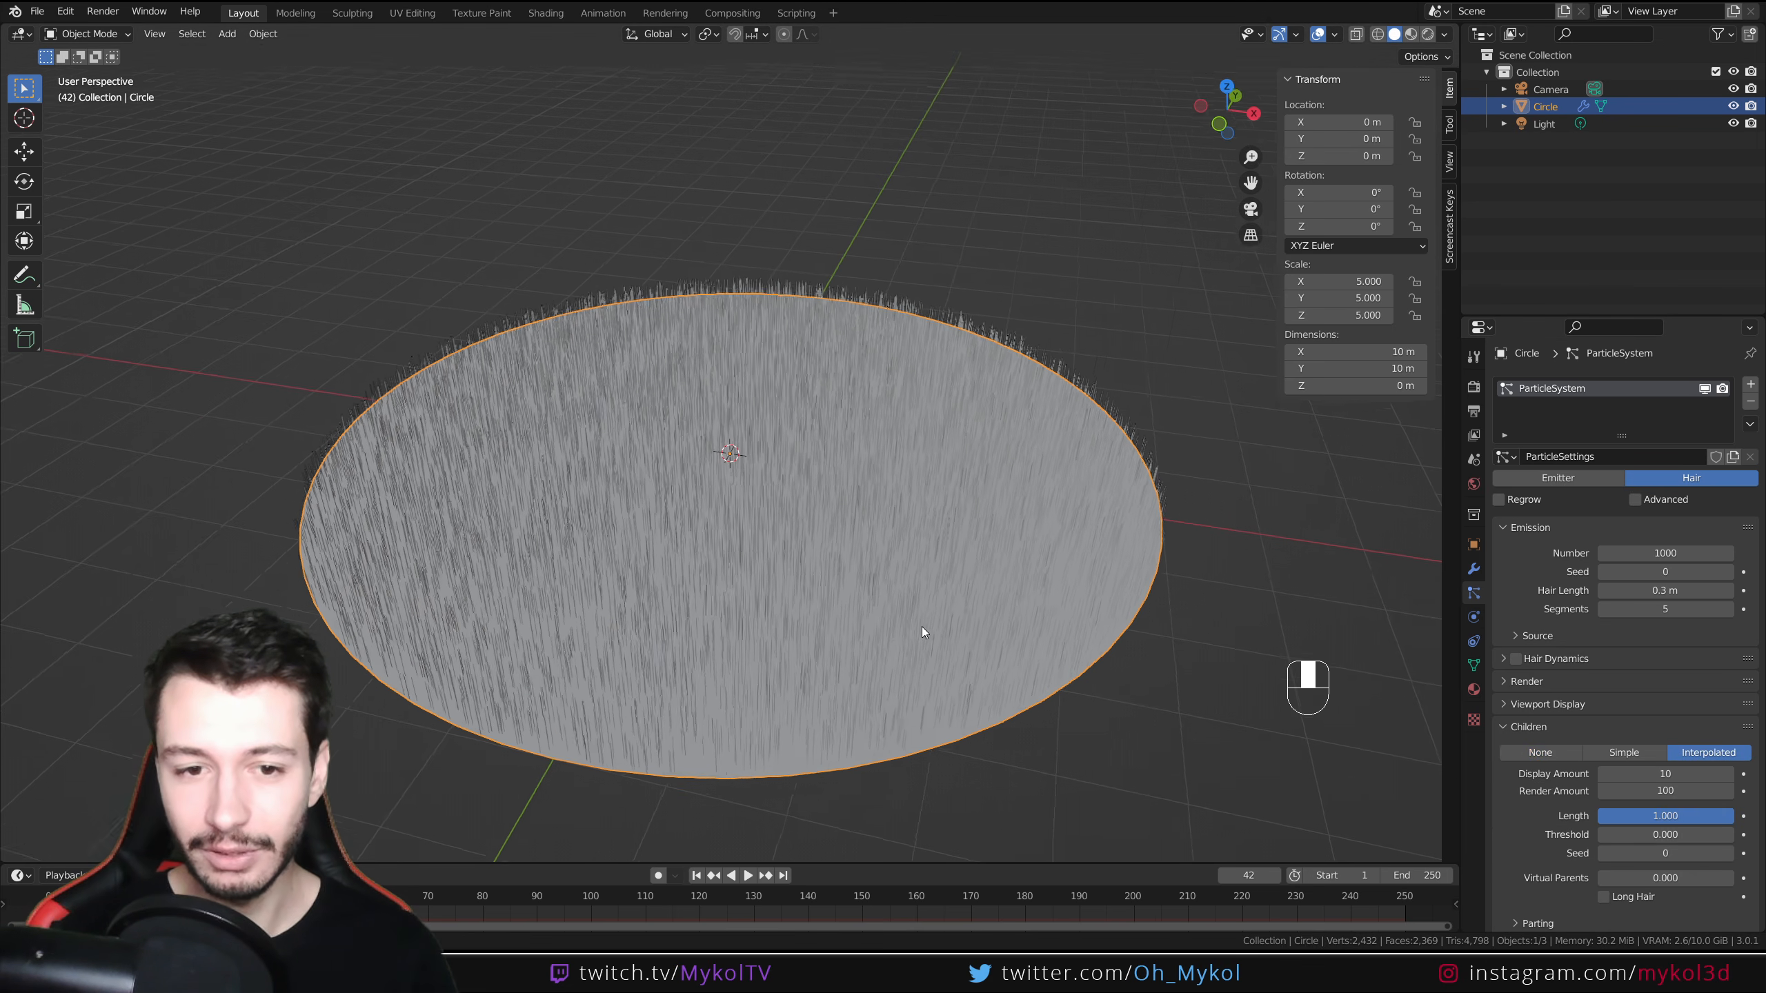
pyautogui.moveTo(922, 627)
pyautogui.mouseDown(button='middle')
pyautogui.moveTo(927, 561)
pyautogui.moveTo(923, 645)
pyautogui.mouseUp(button='middle')
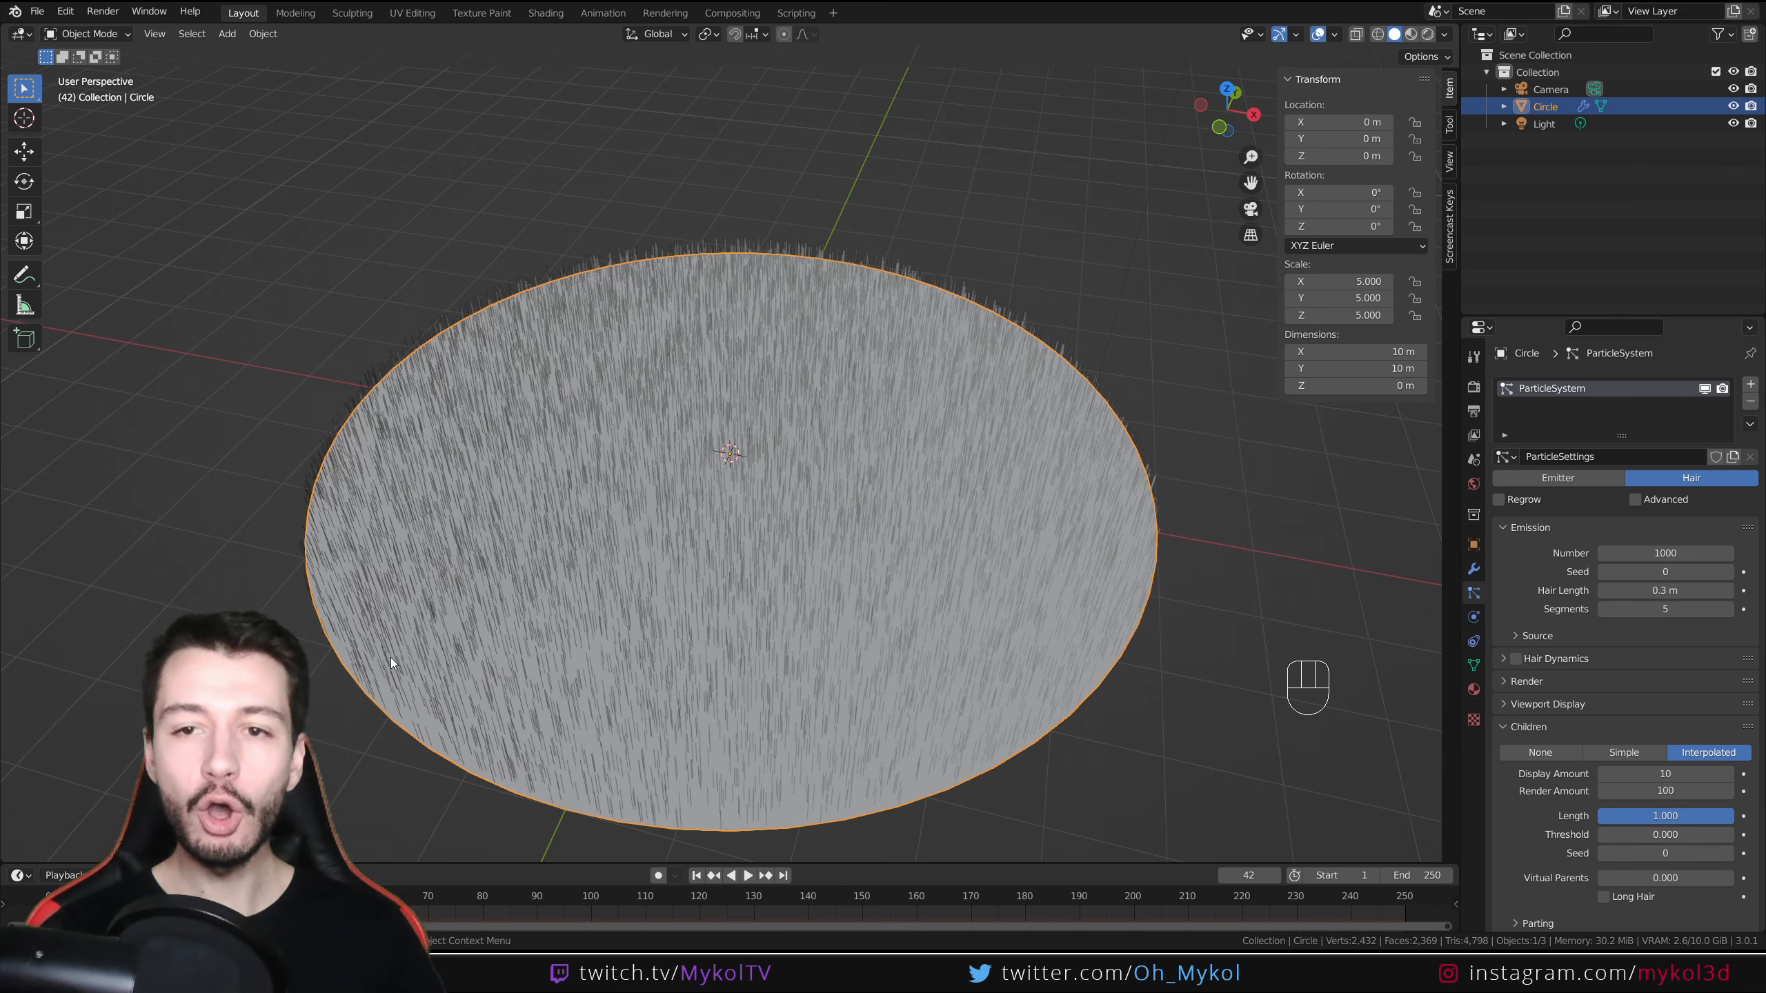
# Switch the viewport to rendered shading
pyautogui.click(1430, 37)
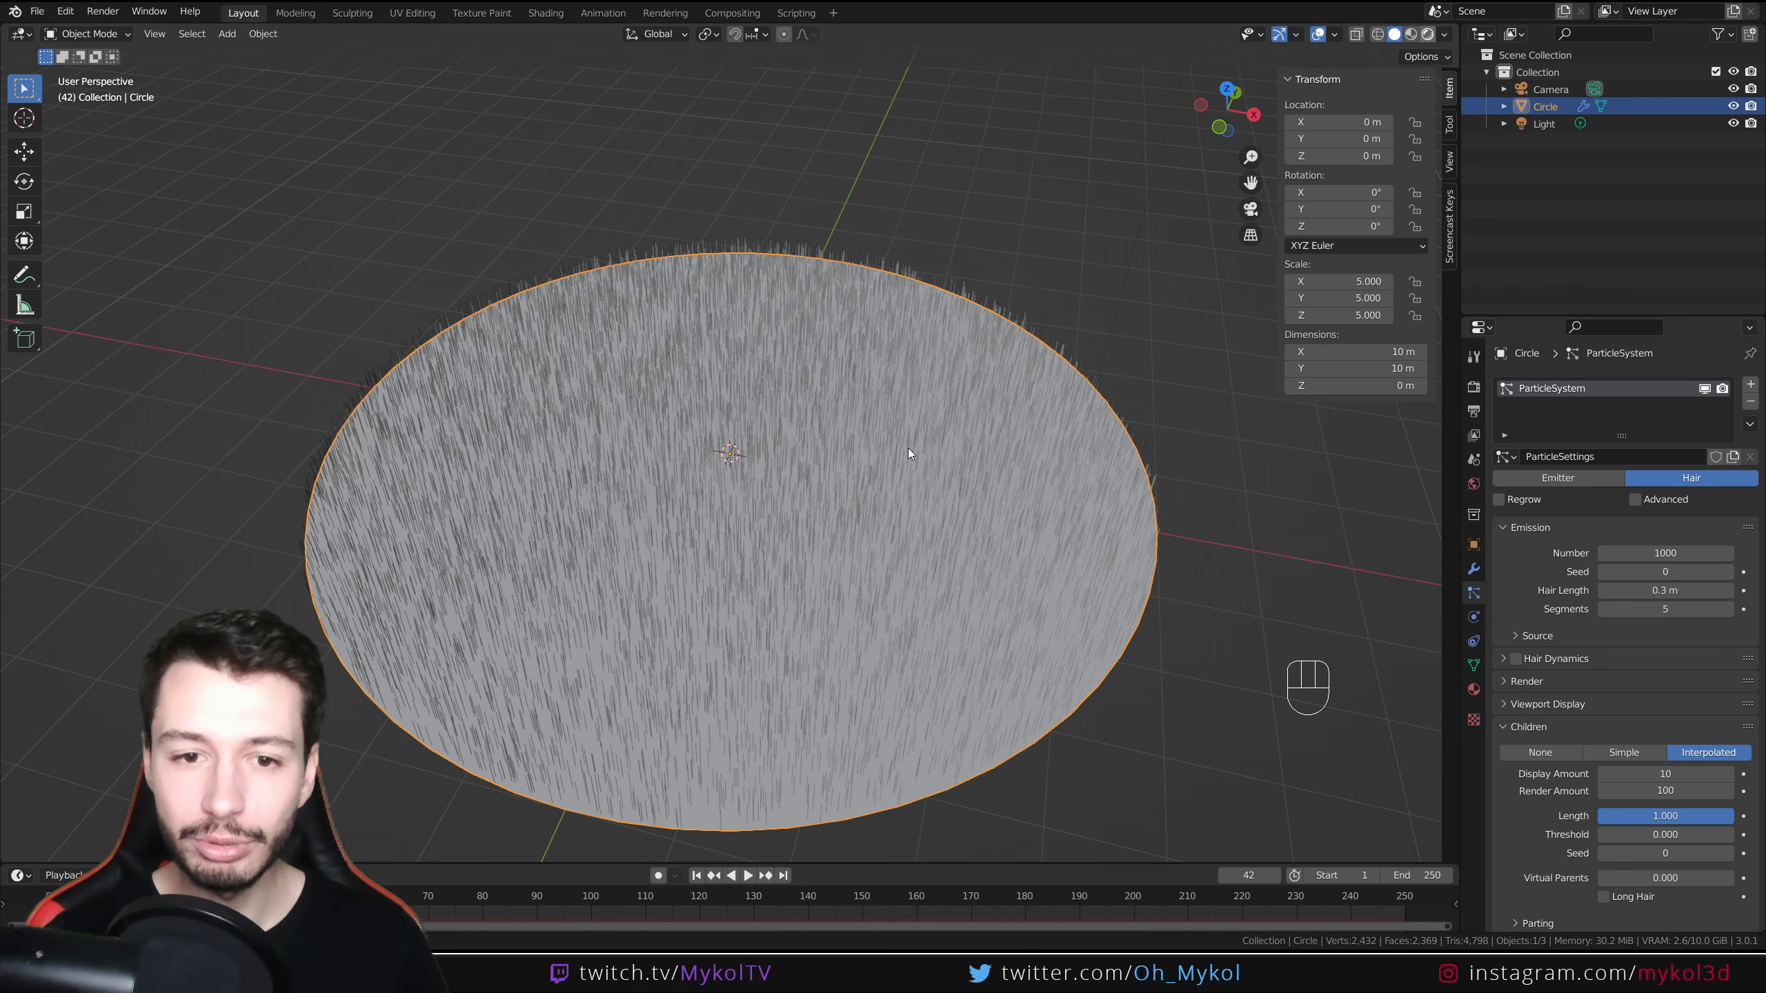
pyautogui.scroll(-5, 890, 480)
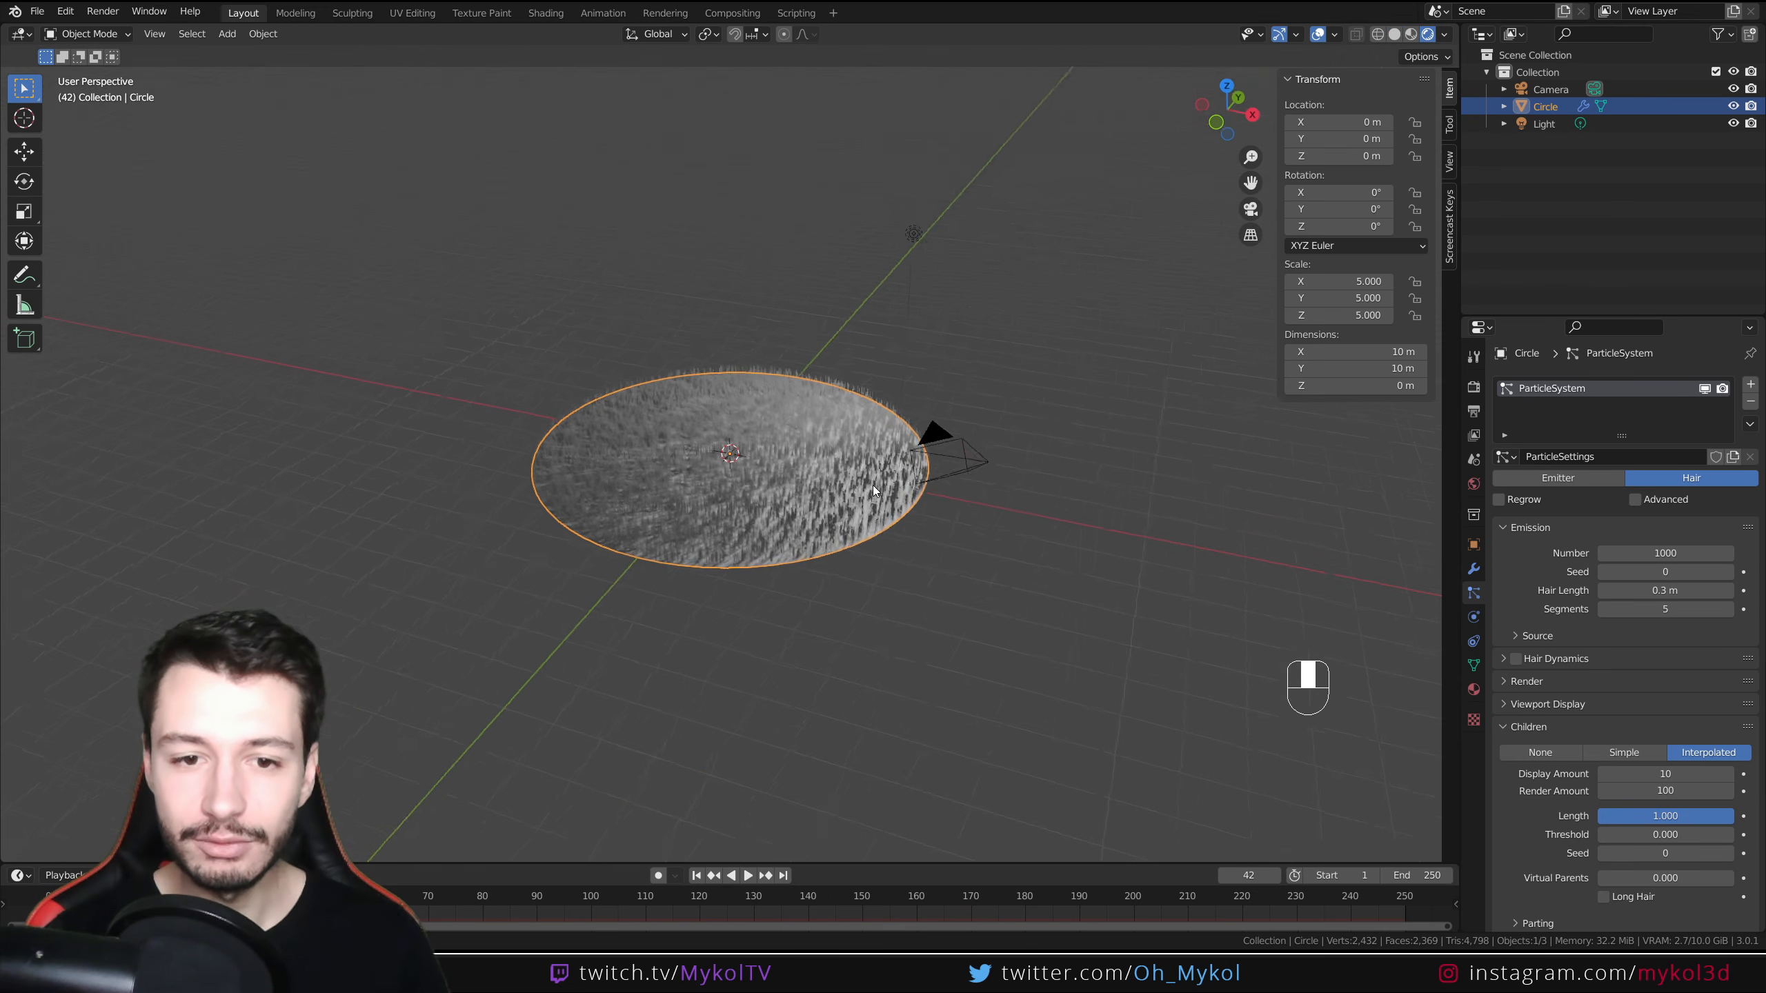
# Select the point light and set its power to 5000 W
pyautogui.click(914, 232)
pyautogui.click(1474, 618)
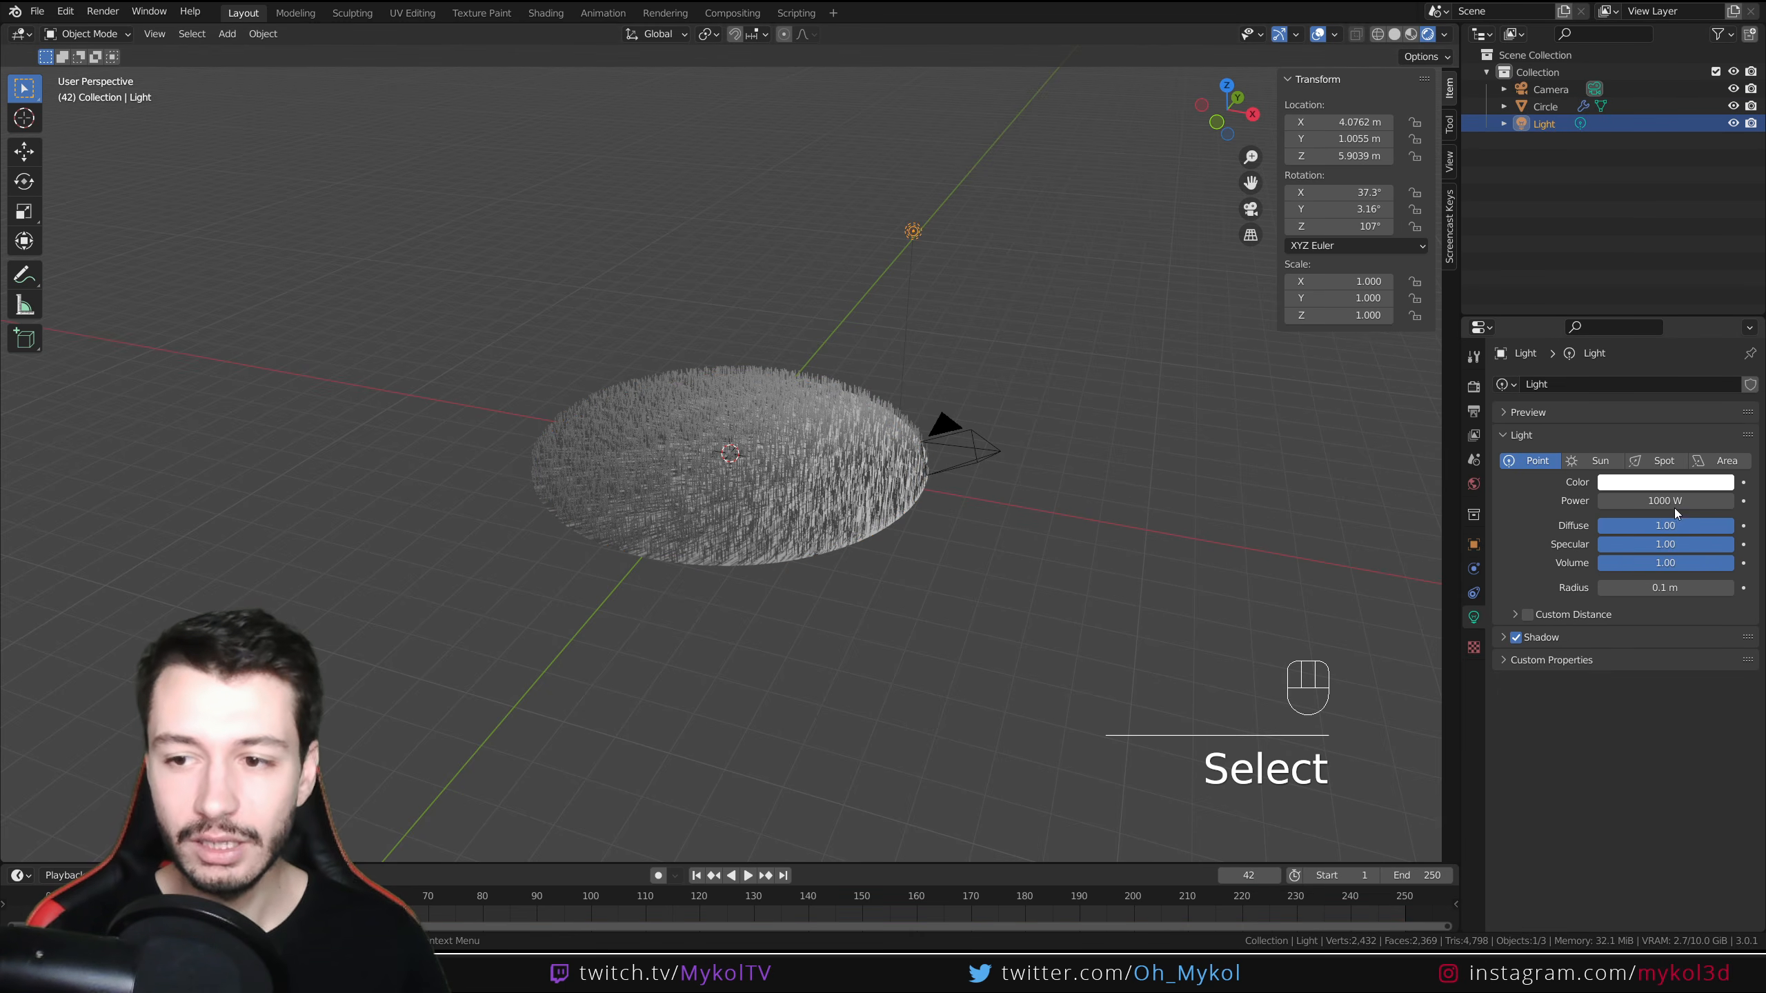
pyautogui.click(1664, 502)
pyautogui.click(1610, 501)
pyautogui.press('BackSpace')
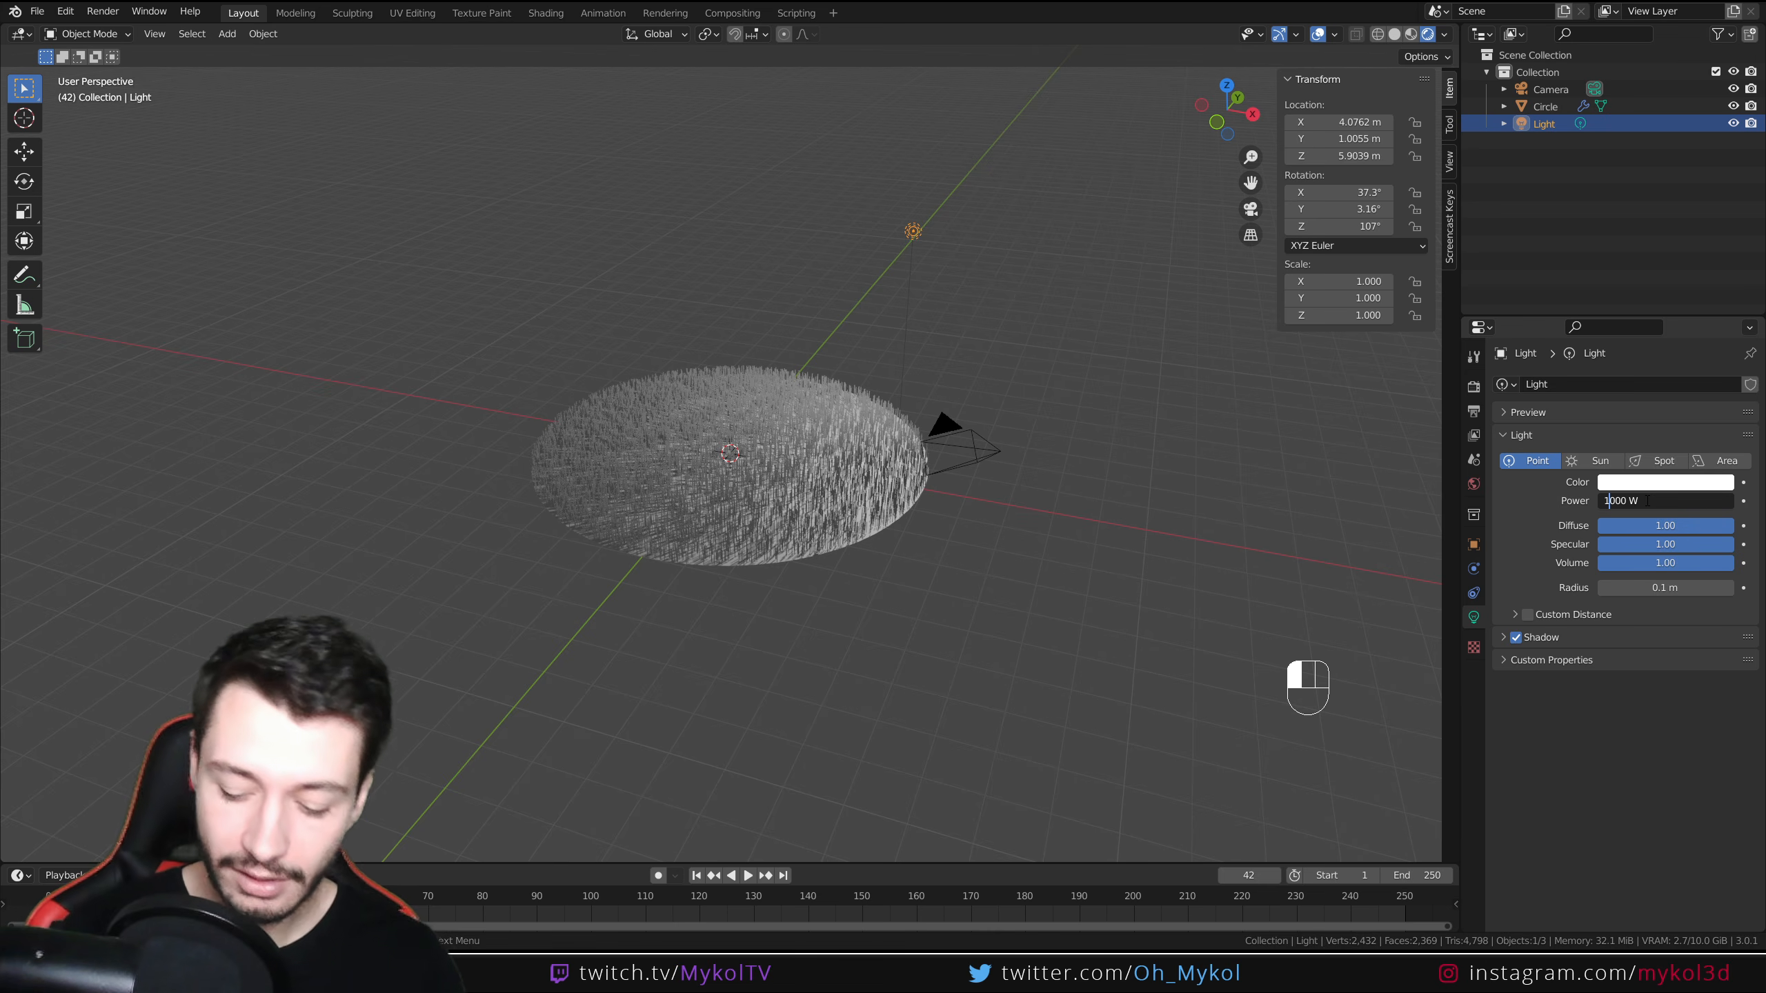
pyautogui.write('5')
pyautogui.press('Return')
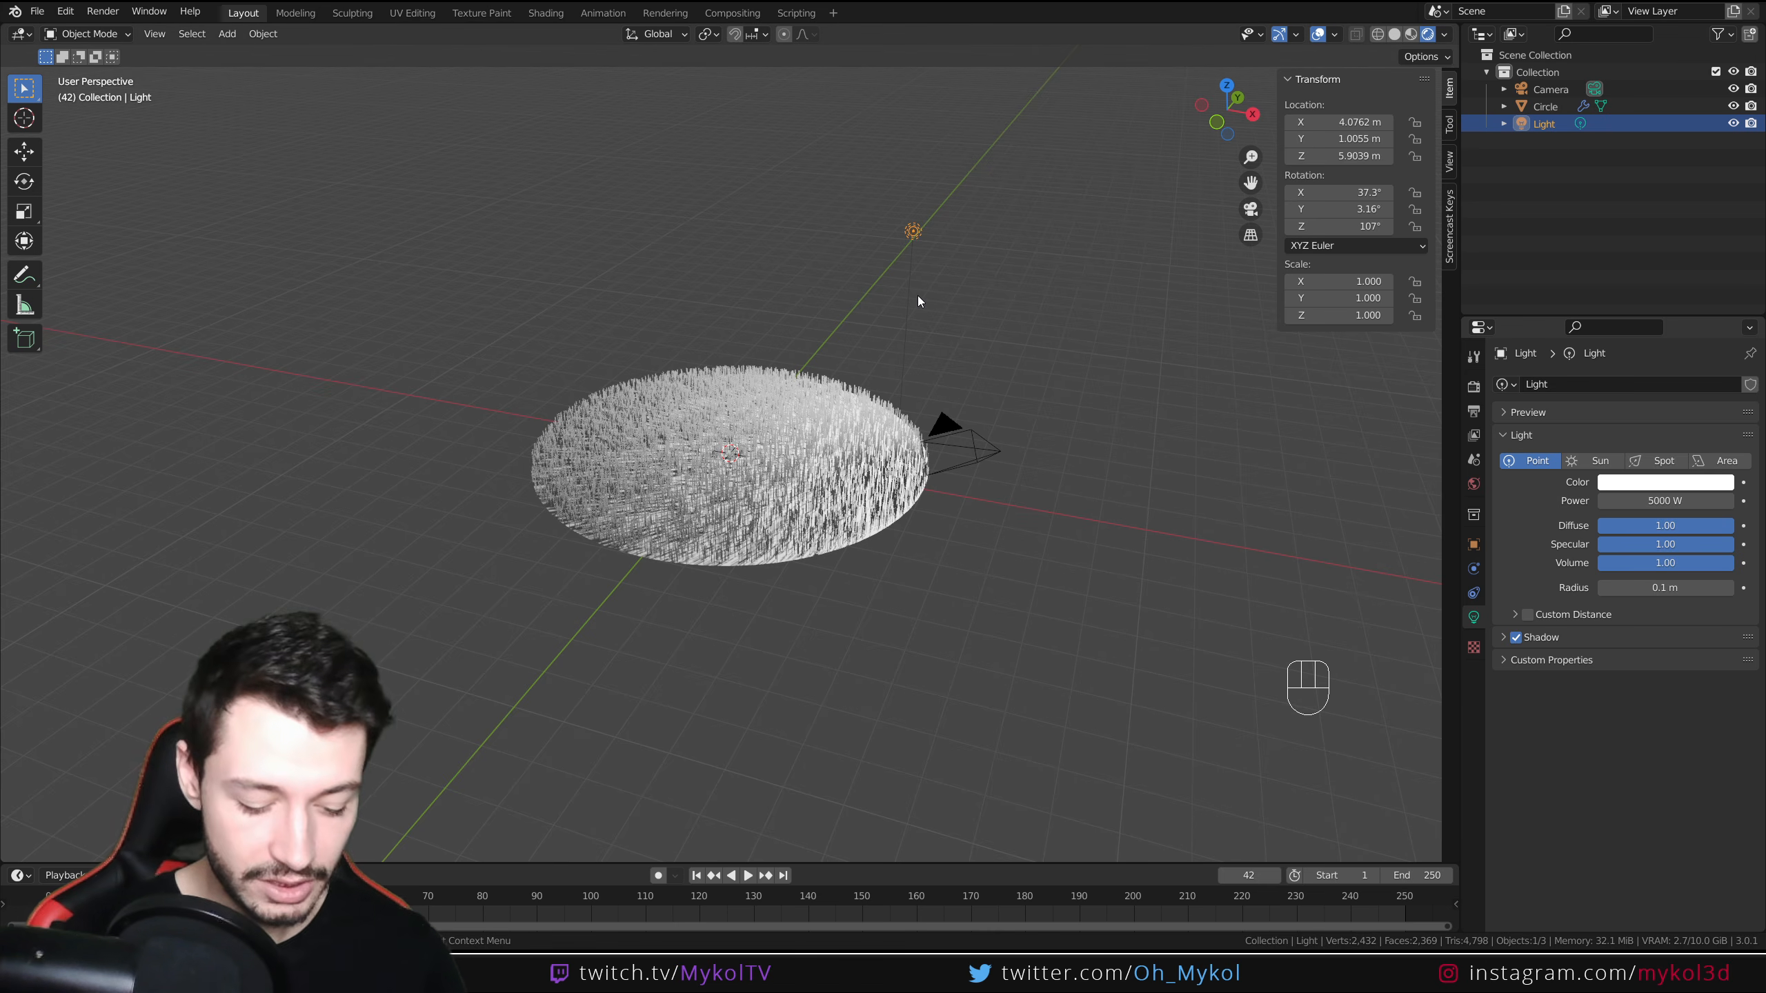
# Move the light to a new position above the disc
pyautogui.press('g')
pyautogui.click(947, 289)
pyautogui.scroll(3, 817, 469)
pyautogui.moveTo(817, 469); pyautogui.dragTo(824, 547, button='middle')
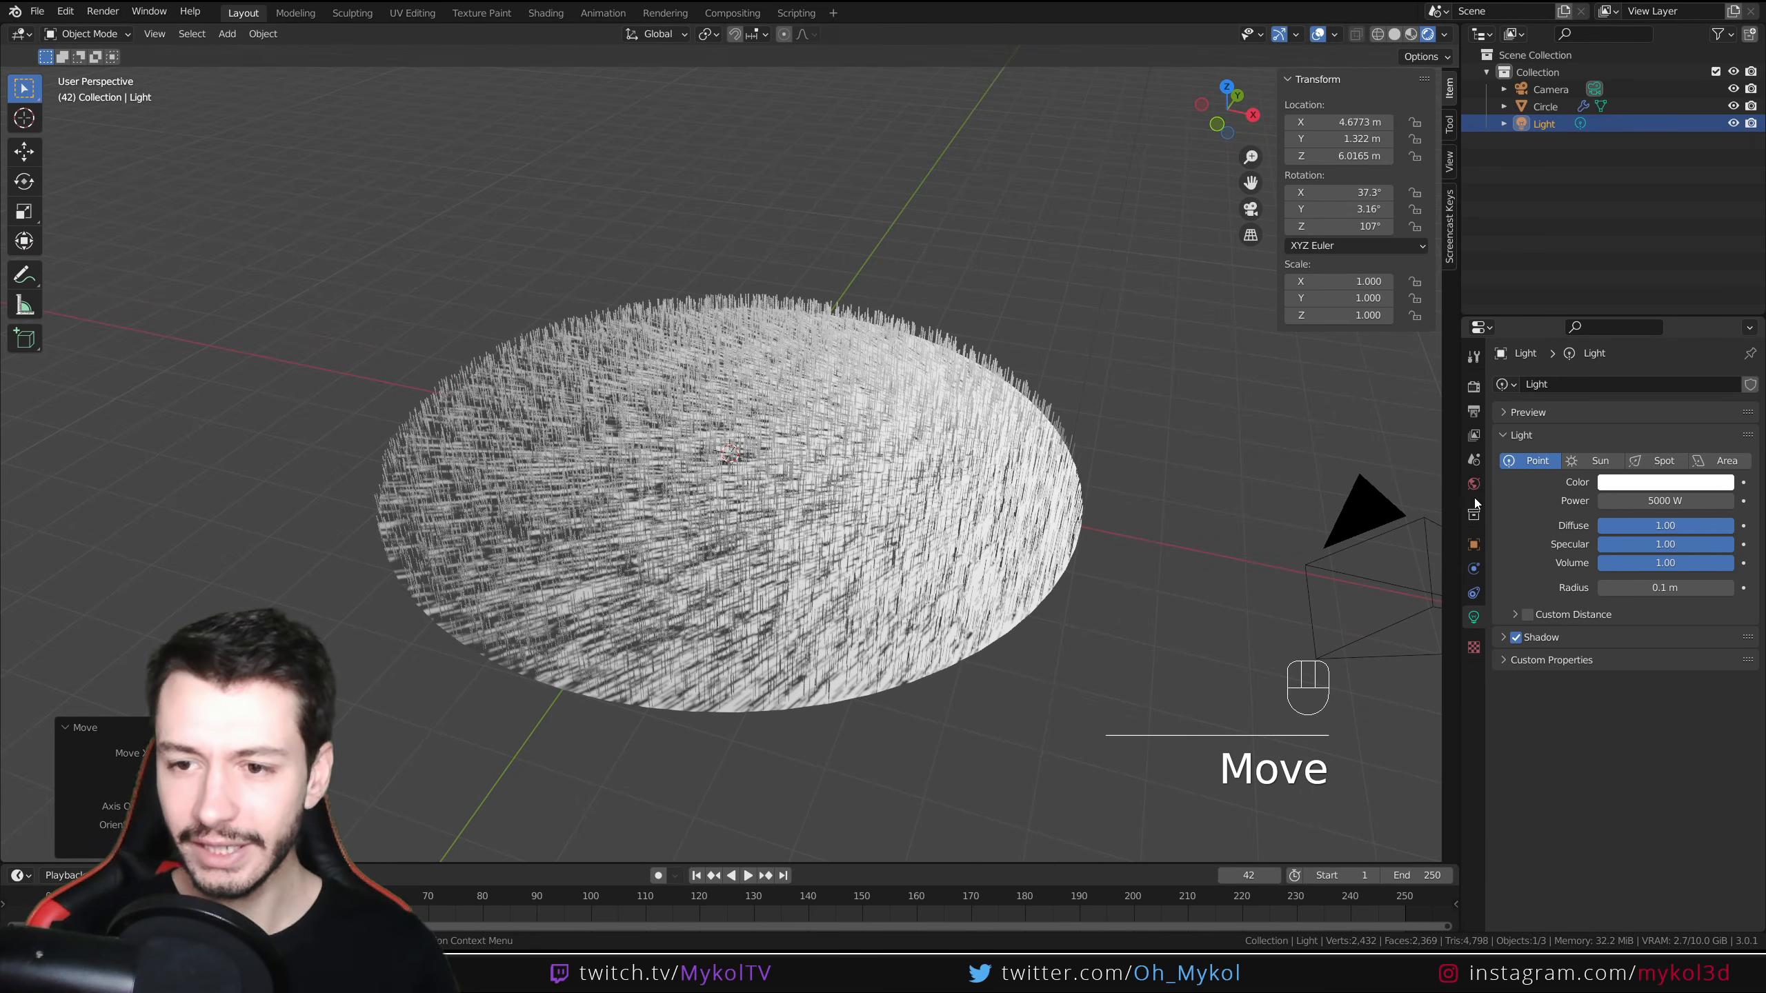
# Select the disc, create a new material for it and name it Sol
pyautogui.click(1032, 540)
pyautogui.click(1474, 689)
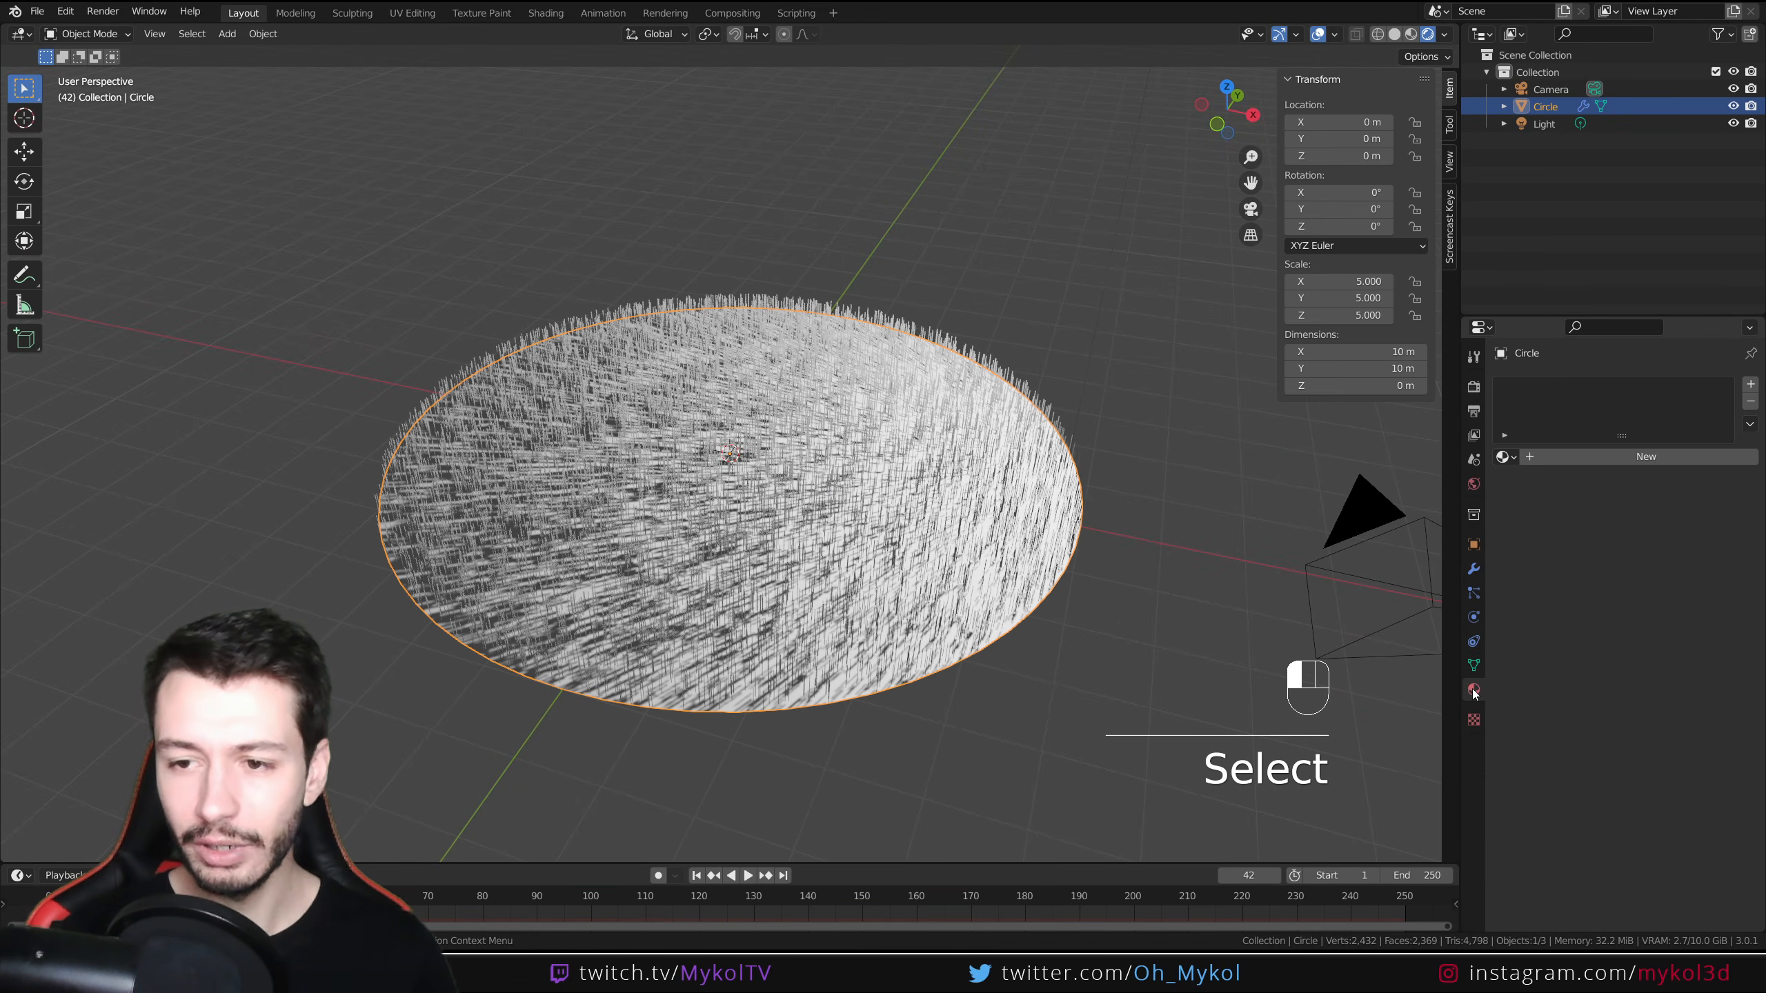
pyautogui.click(1597, 458)
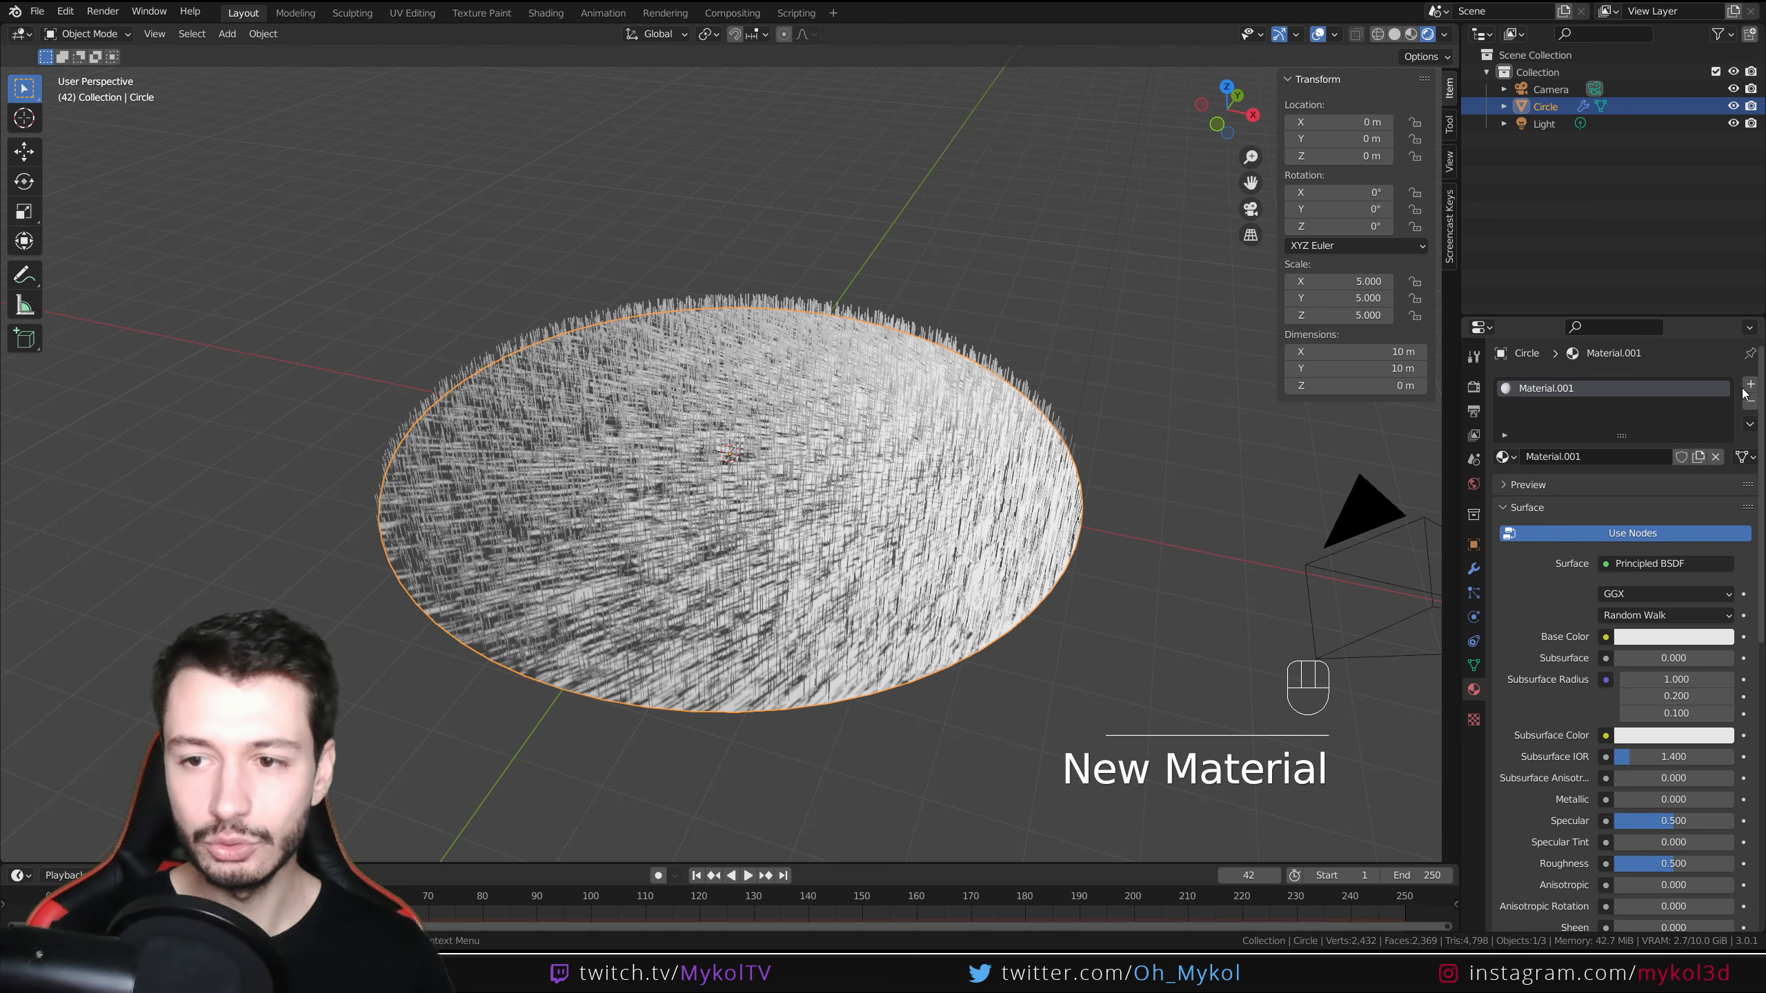
pyautogui.doubleClick(1553, 388)
pyautogui.write('Sol')
pyautogui.press('Return')
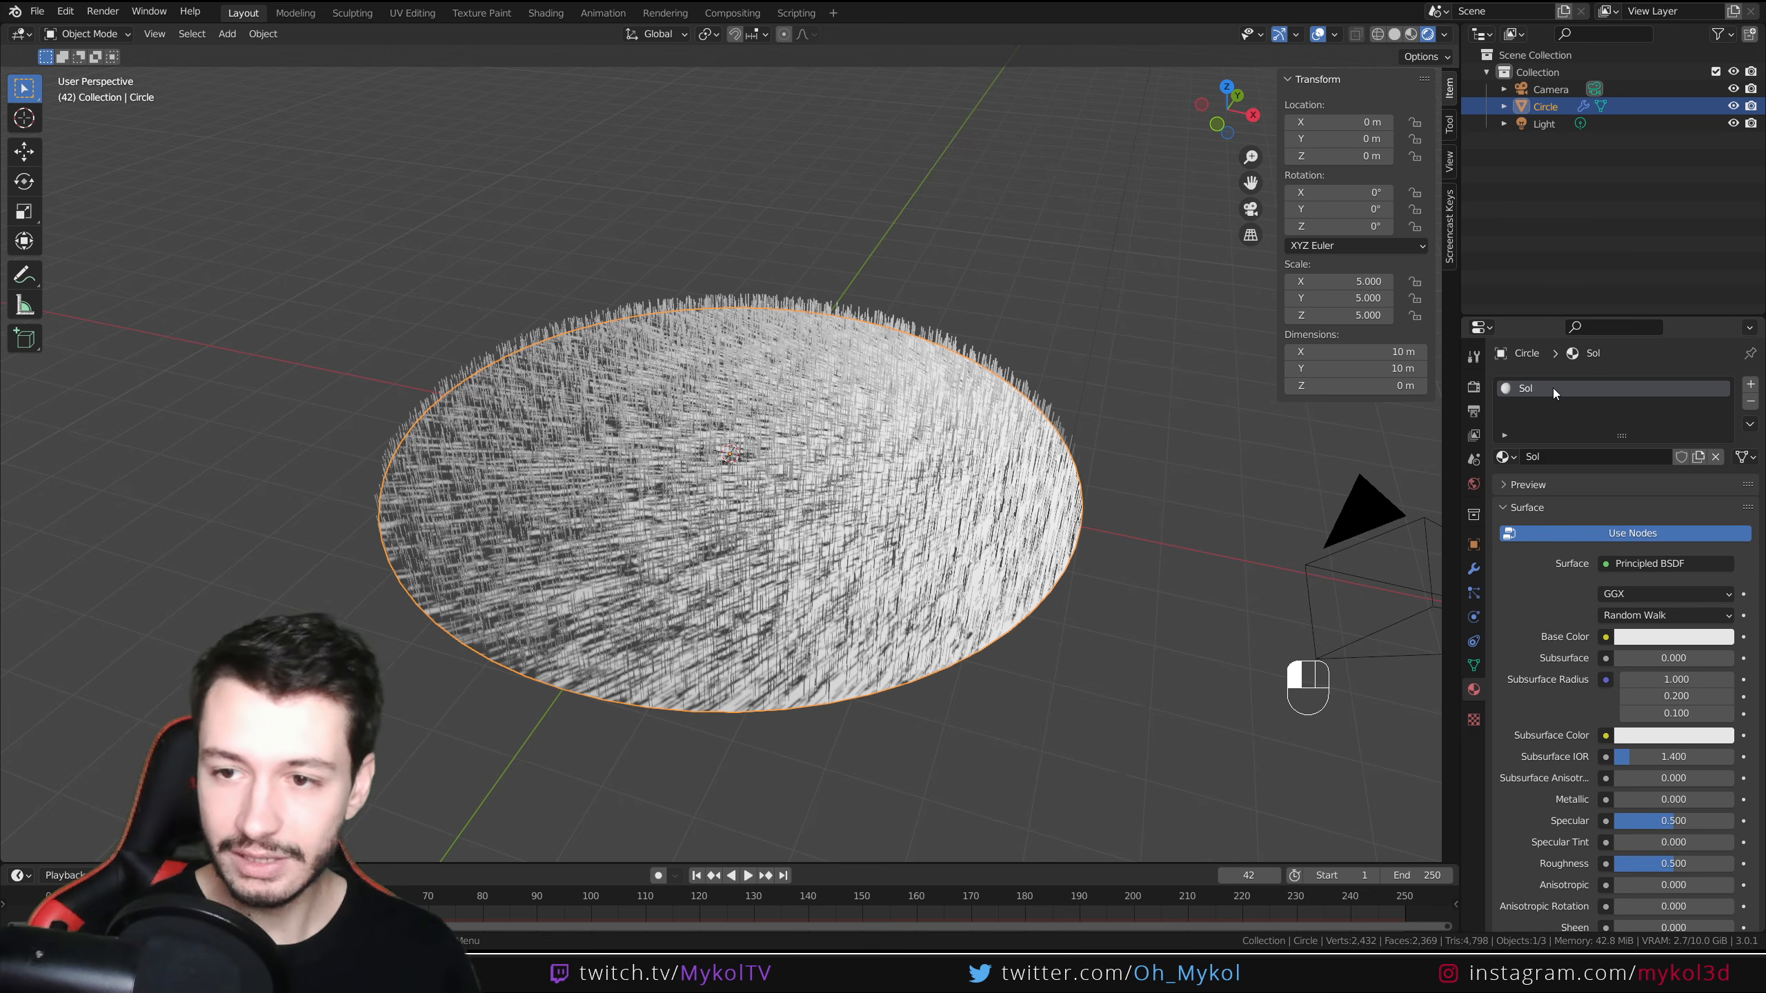
# Add a second material slot with a new material named Herbe
pyautogui.click(1751, 384)
pyautogui.click(1571, 491)
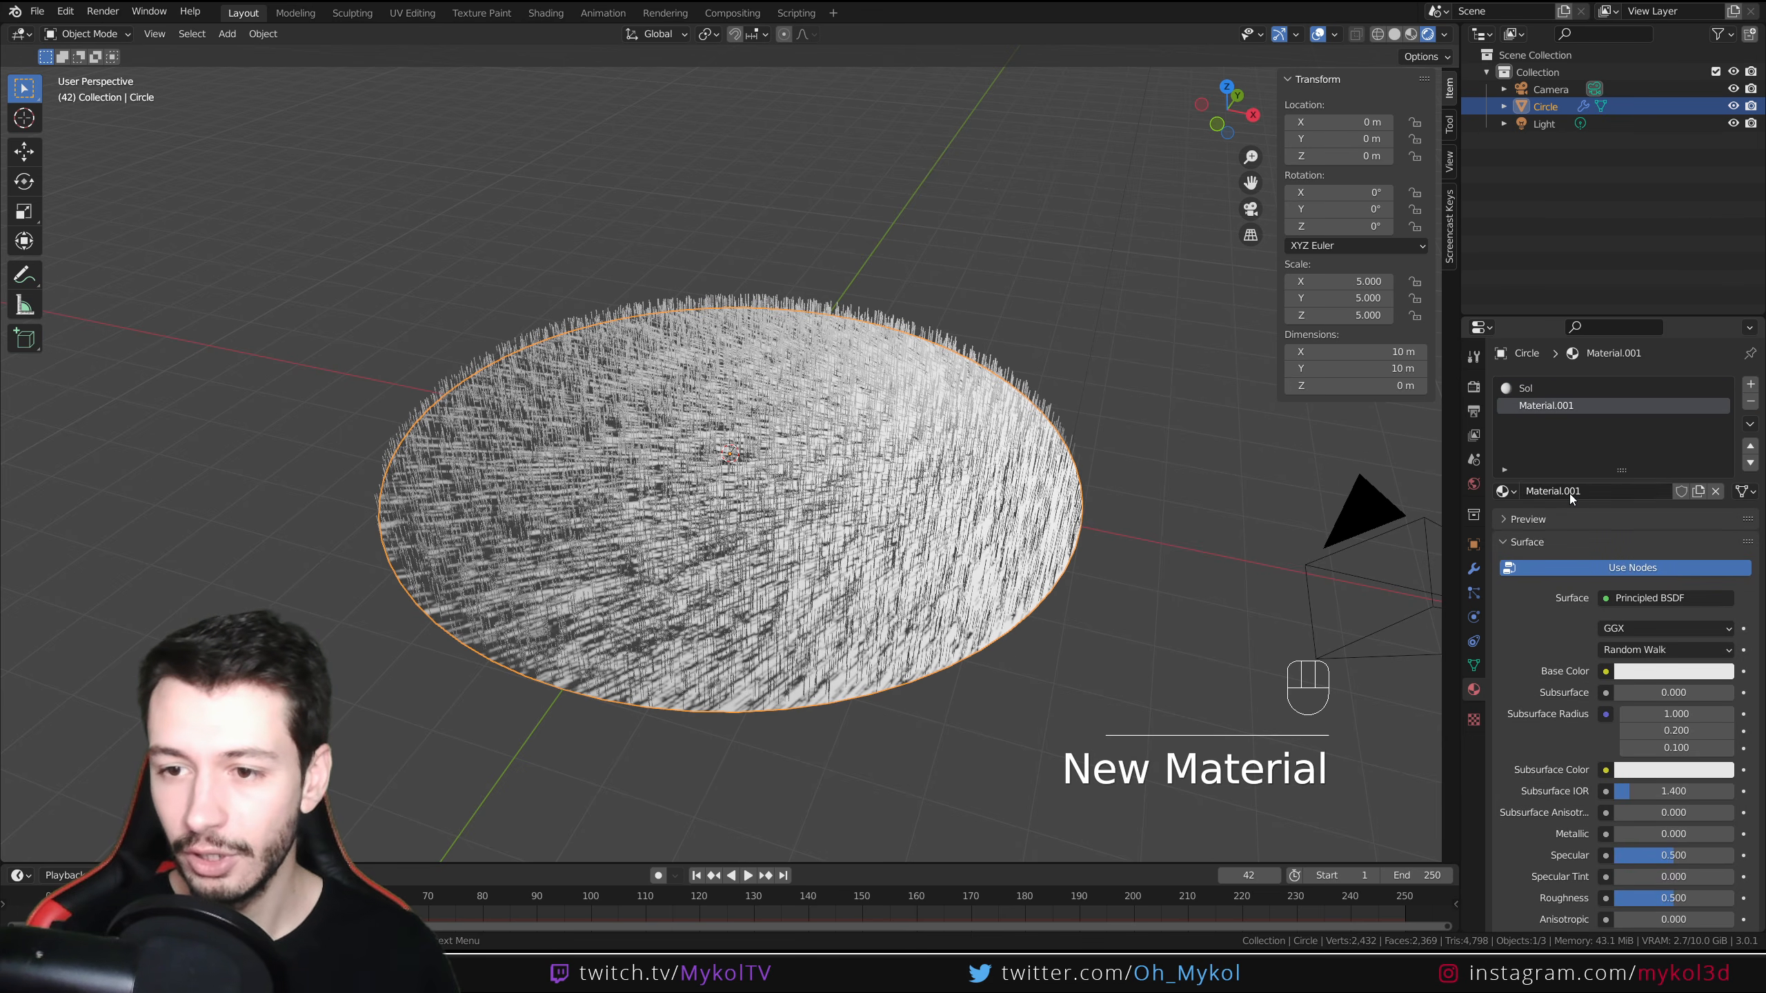
pyautogui.click(1570, 491)
pyautogui.write('Hebr')
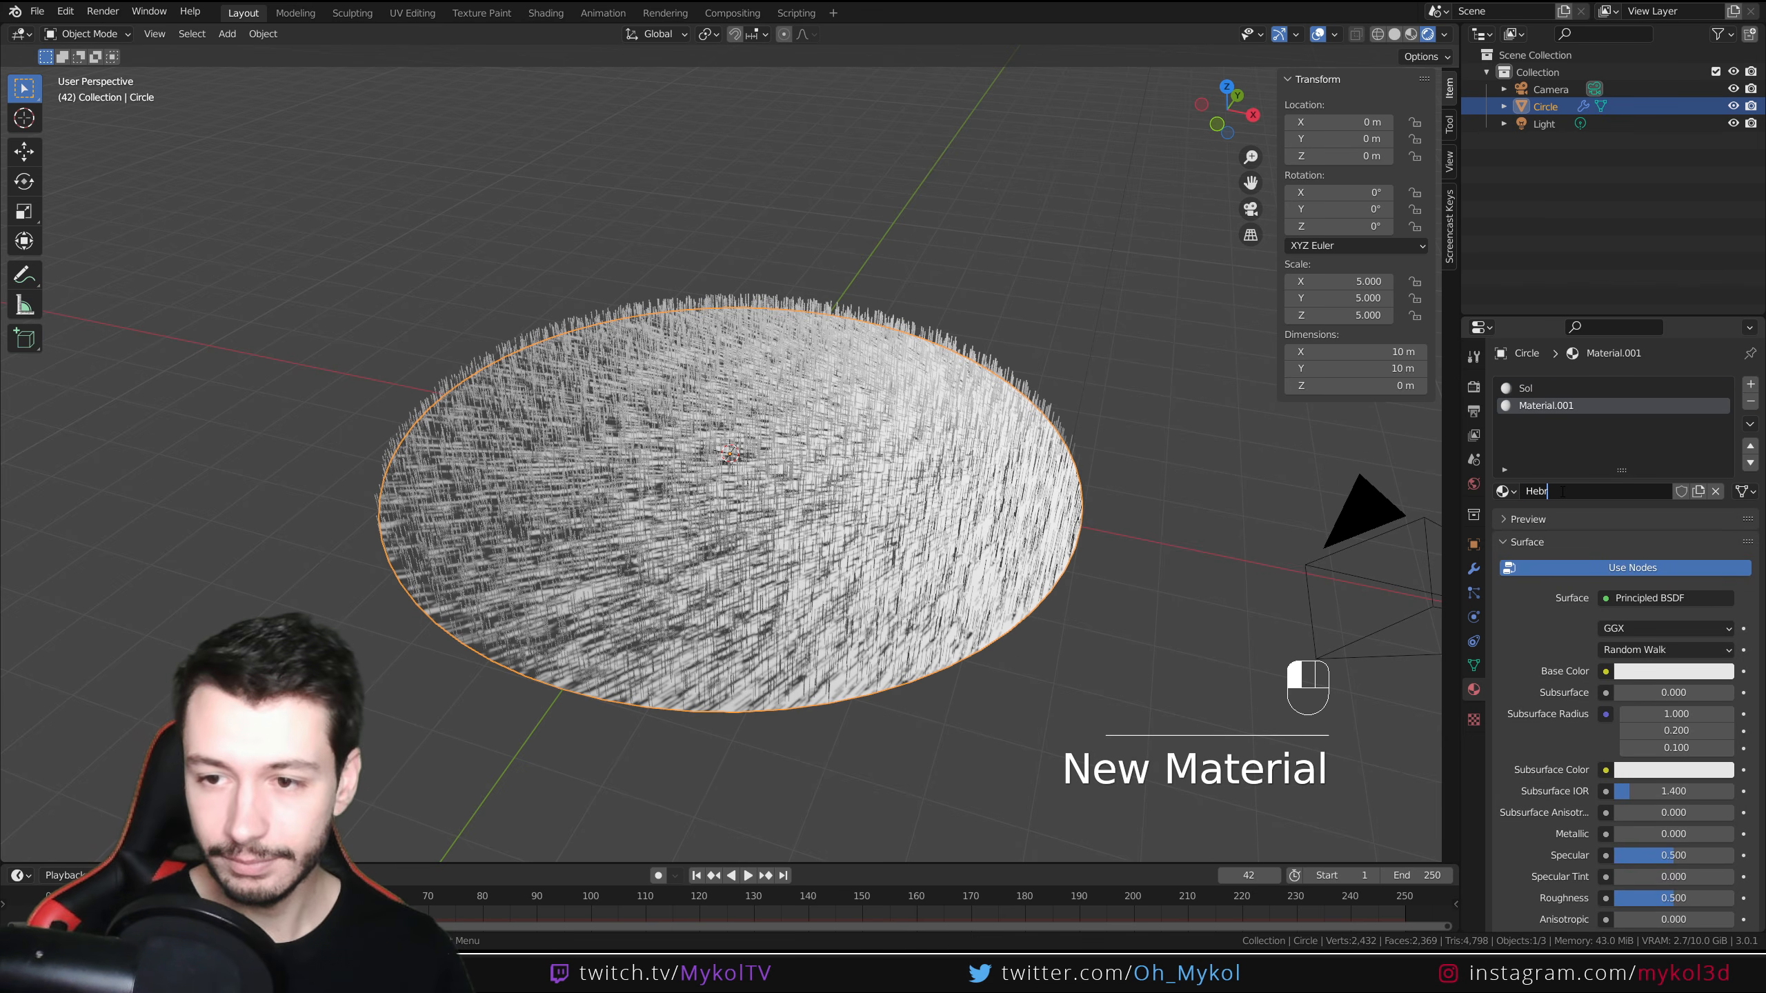
pyautogui.press('BackSpace')
pyautogui.press('BackSpace')
pyautogui.write('rbe')
pyautogui.press('Return')
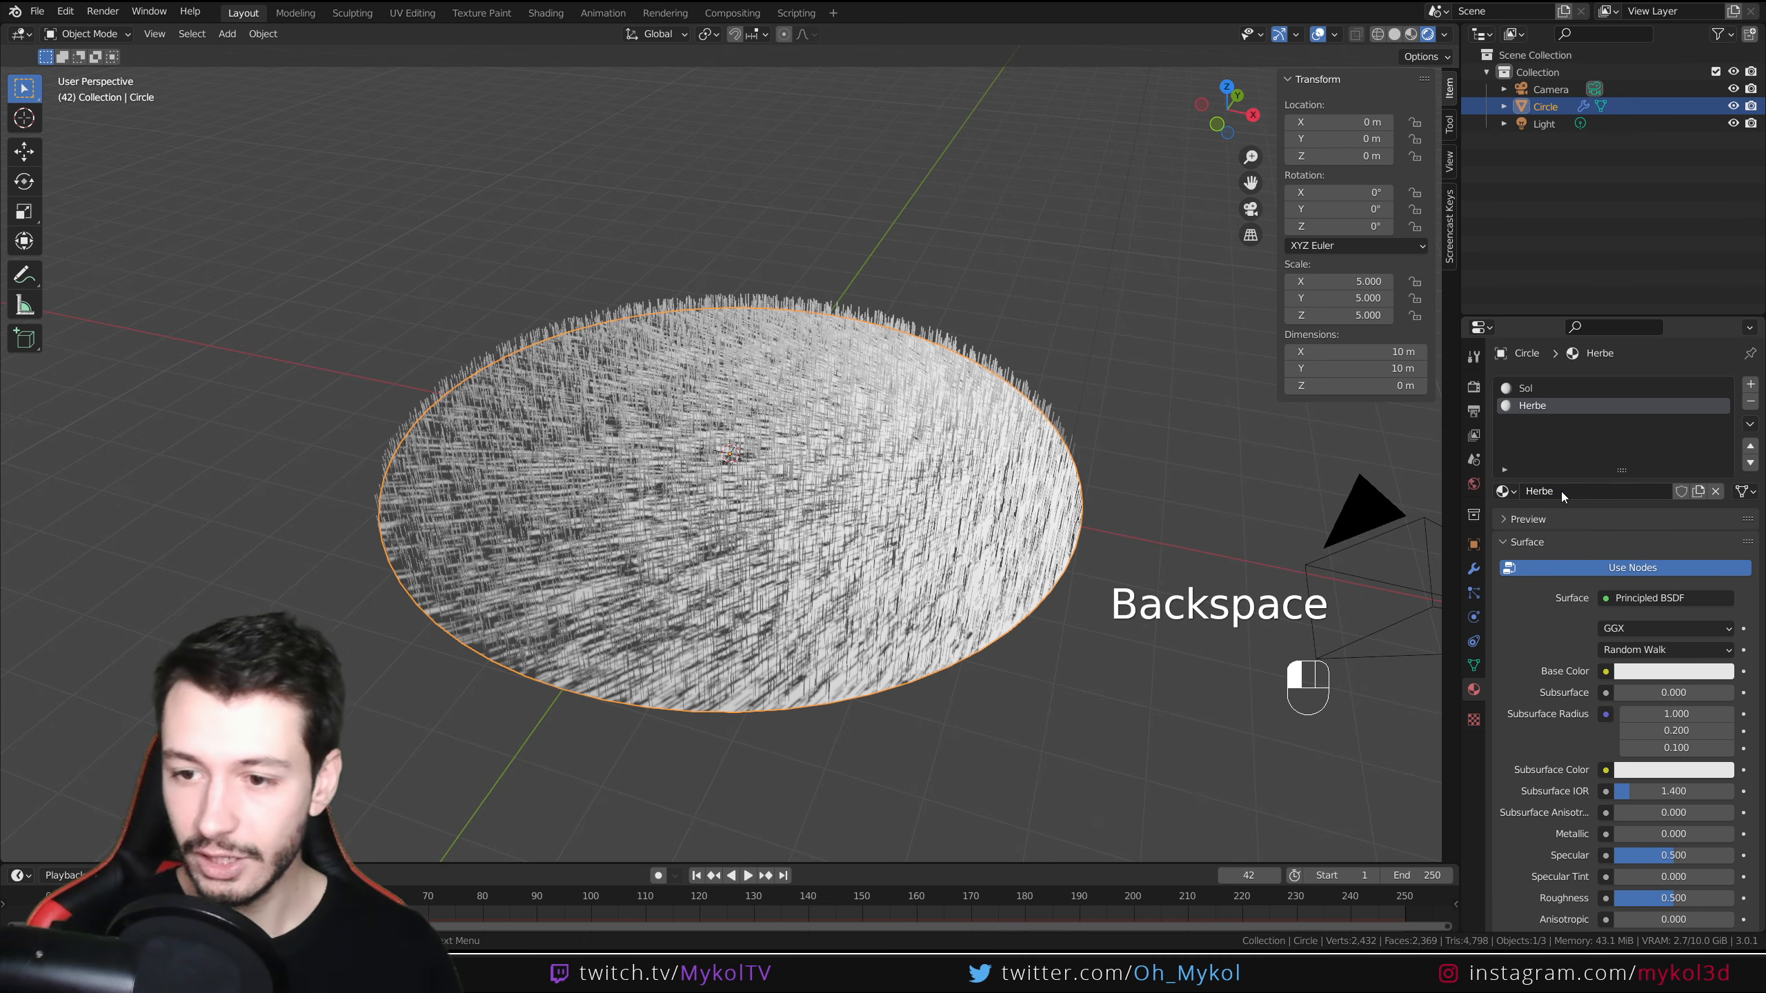
# Set the Herbe material's base colour to green
pyautogui.click(1661, 675)
pyautogui.click(1597, 485)
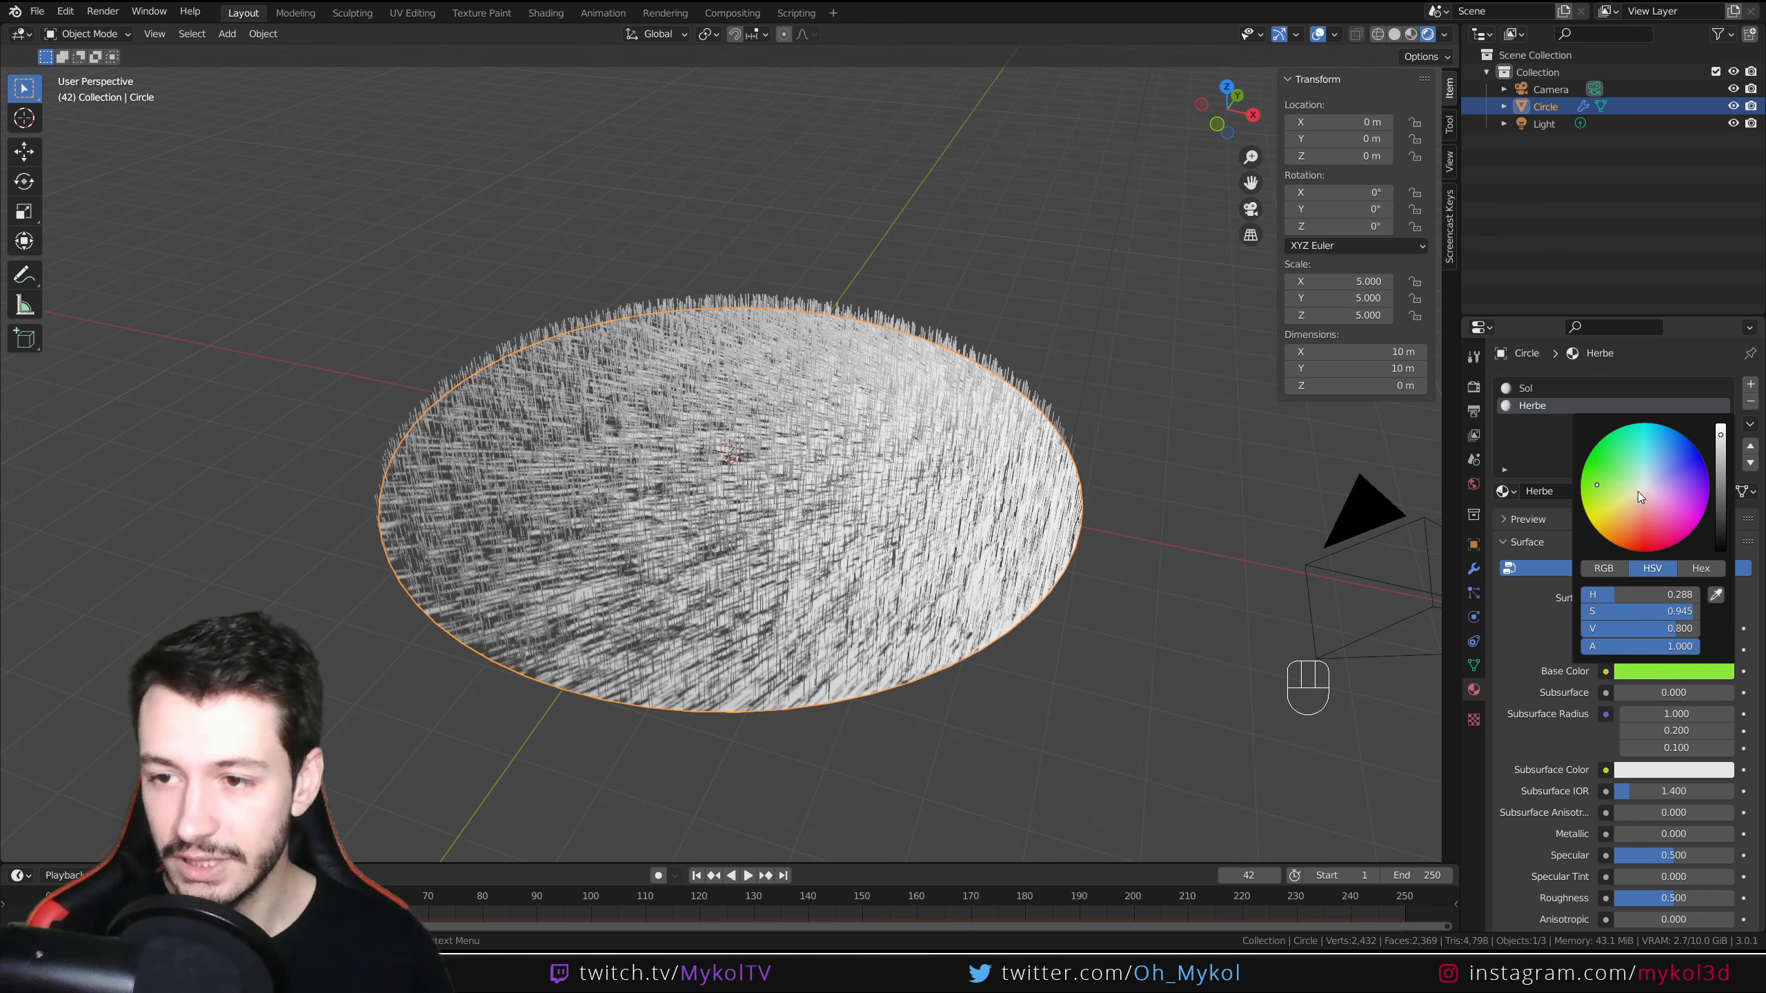
pyautogui.moveTo(1723, 465); pyautogui.dragTo(1721, 487)
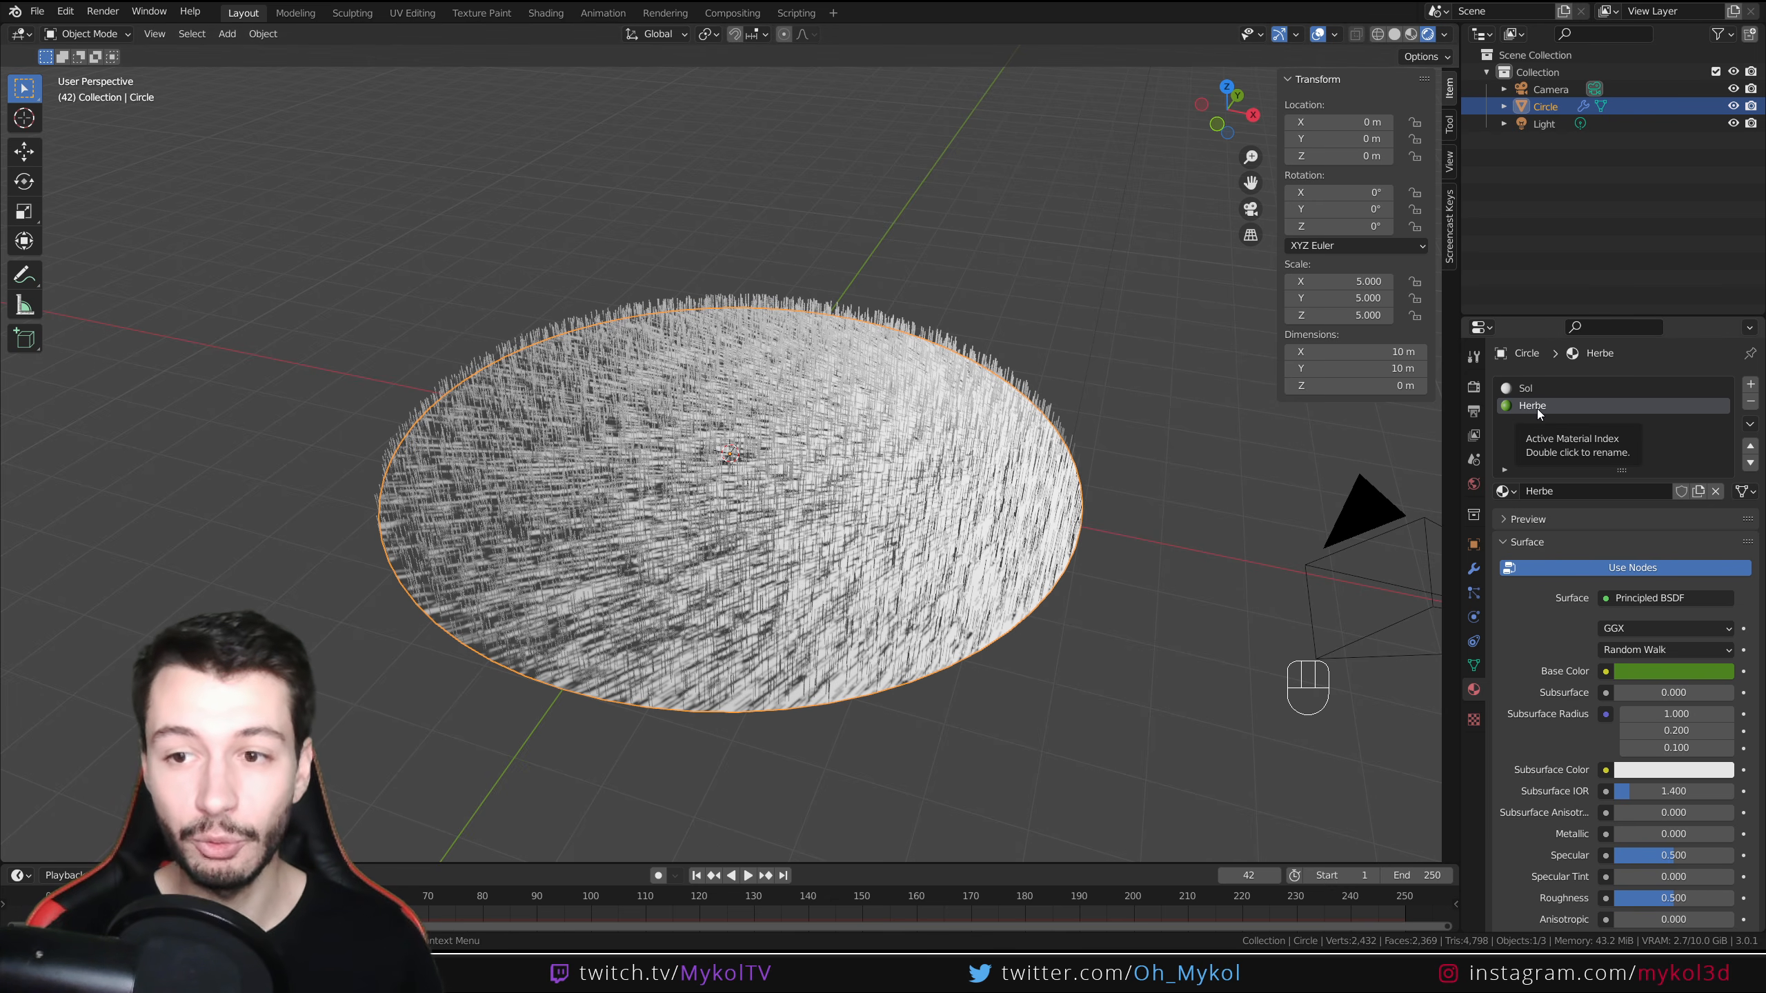
# Assign the Herbe material to the hair particles in the particle render settings
pyautogui.click(1474, 594)
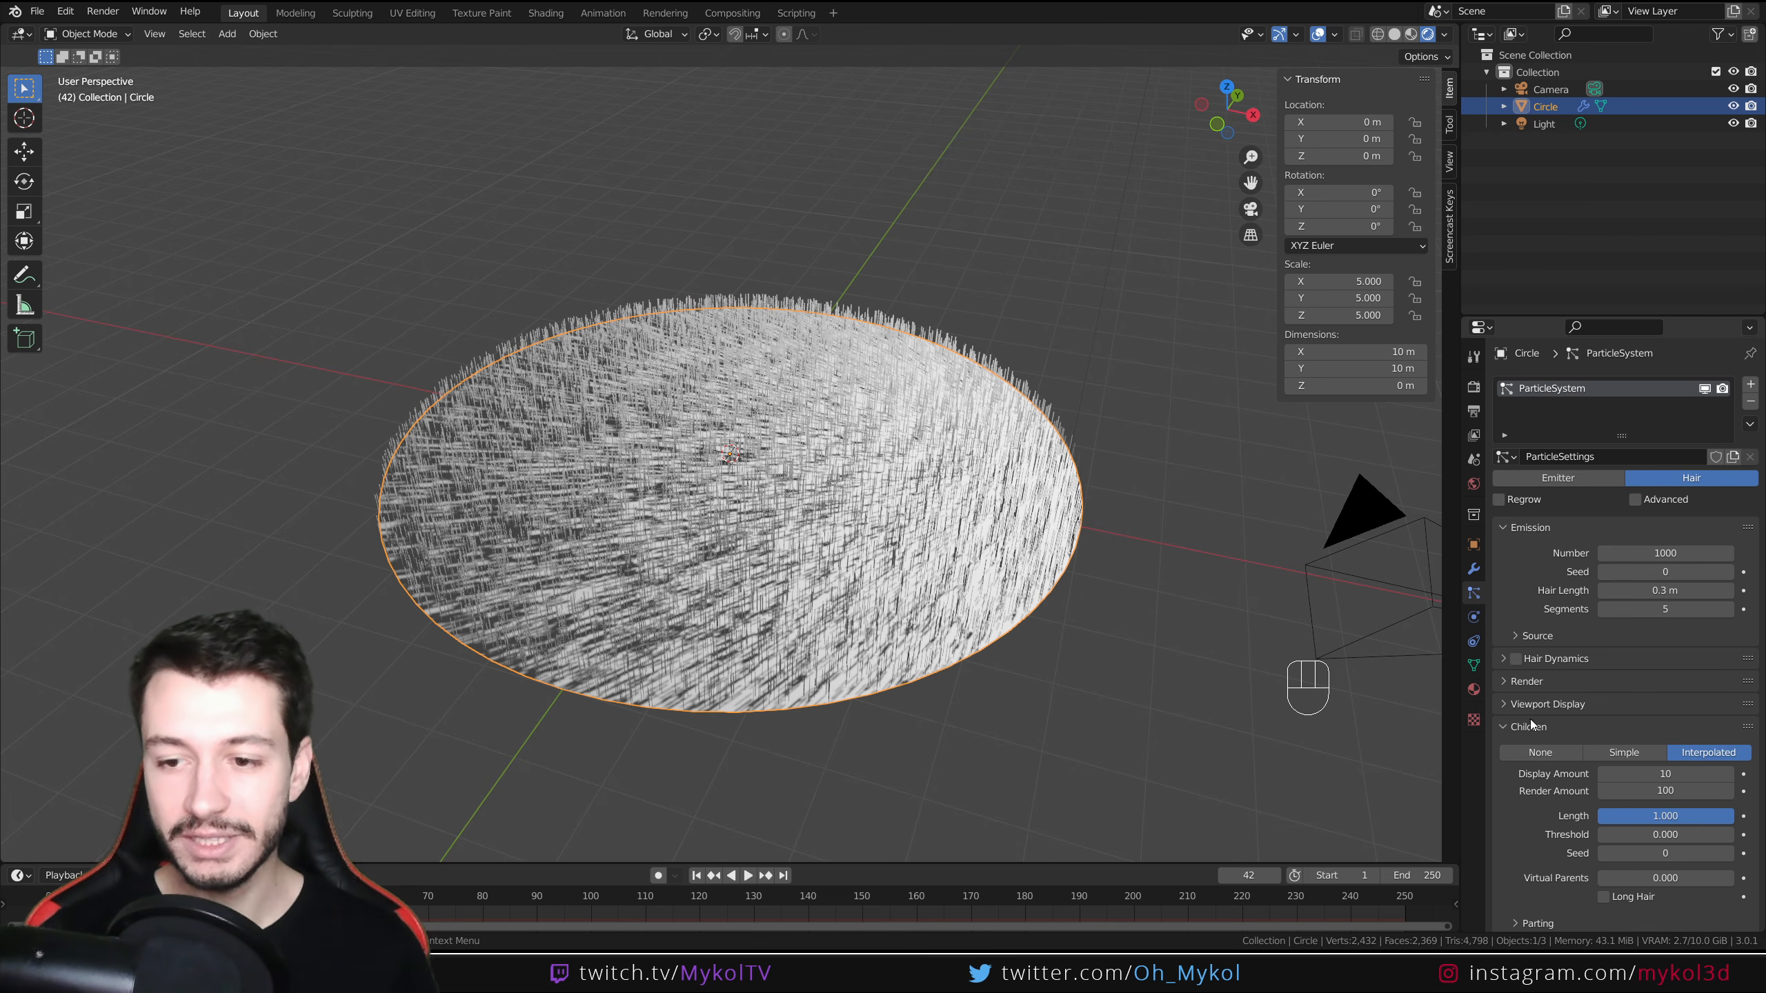
pyautogui.click(1509, 687)
pyautogui.click(1650, 727)
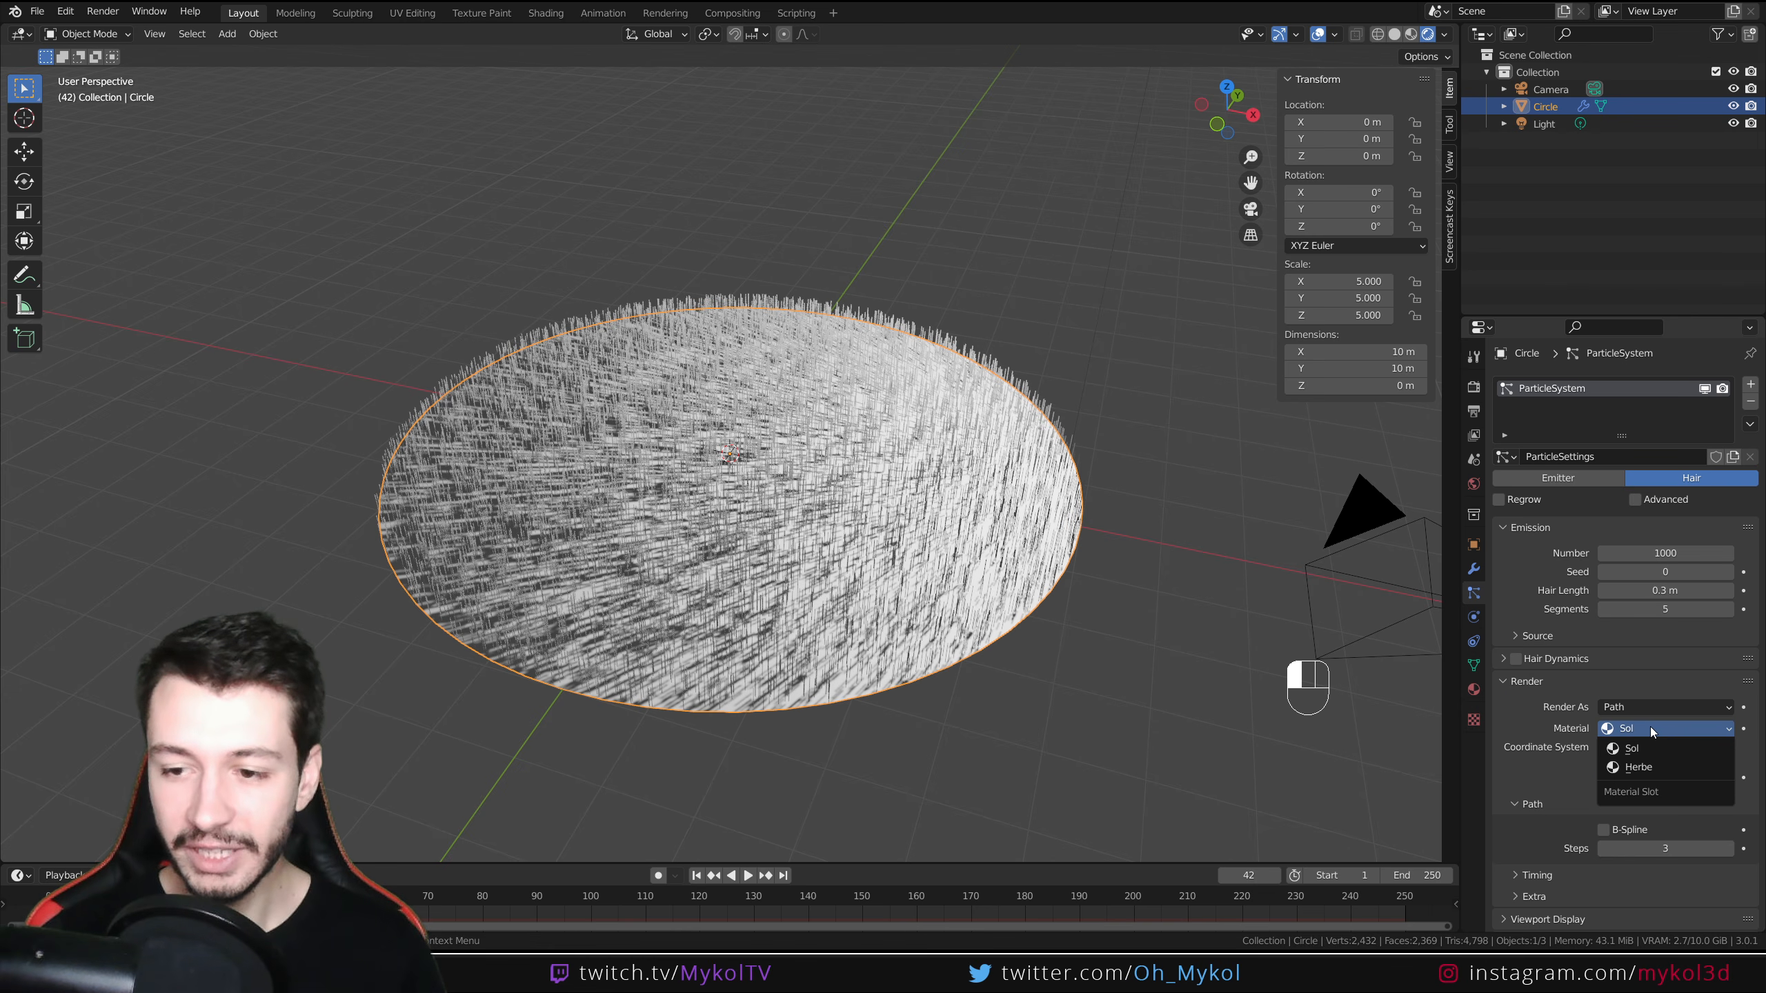
pyautogui.click(1650, 767)
# Try the None and Simple child modes, returning to Interpolated children
pyautogui.moveTo(827, 613); pyautogui.dragTo(763, 569, button='middle')
pyautogui.scroll(3, 763, 569)
pyautogui.scroll(-6, 763, 569)
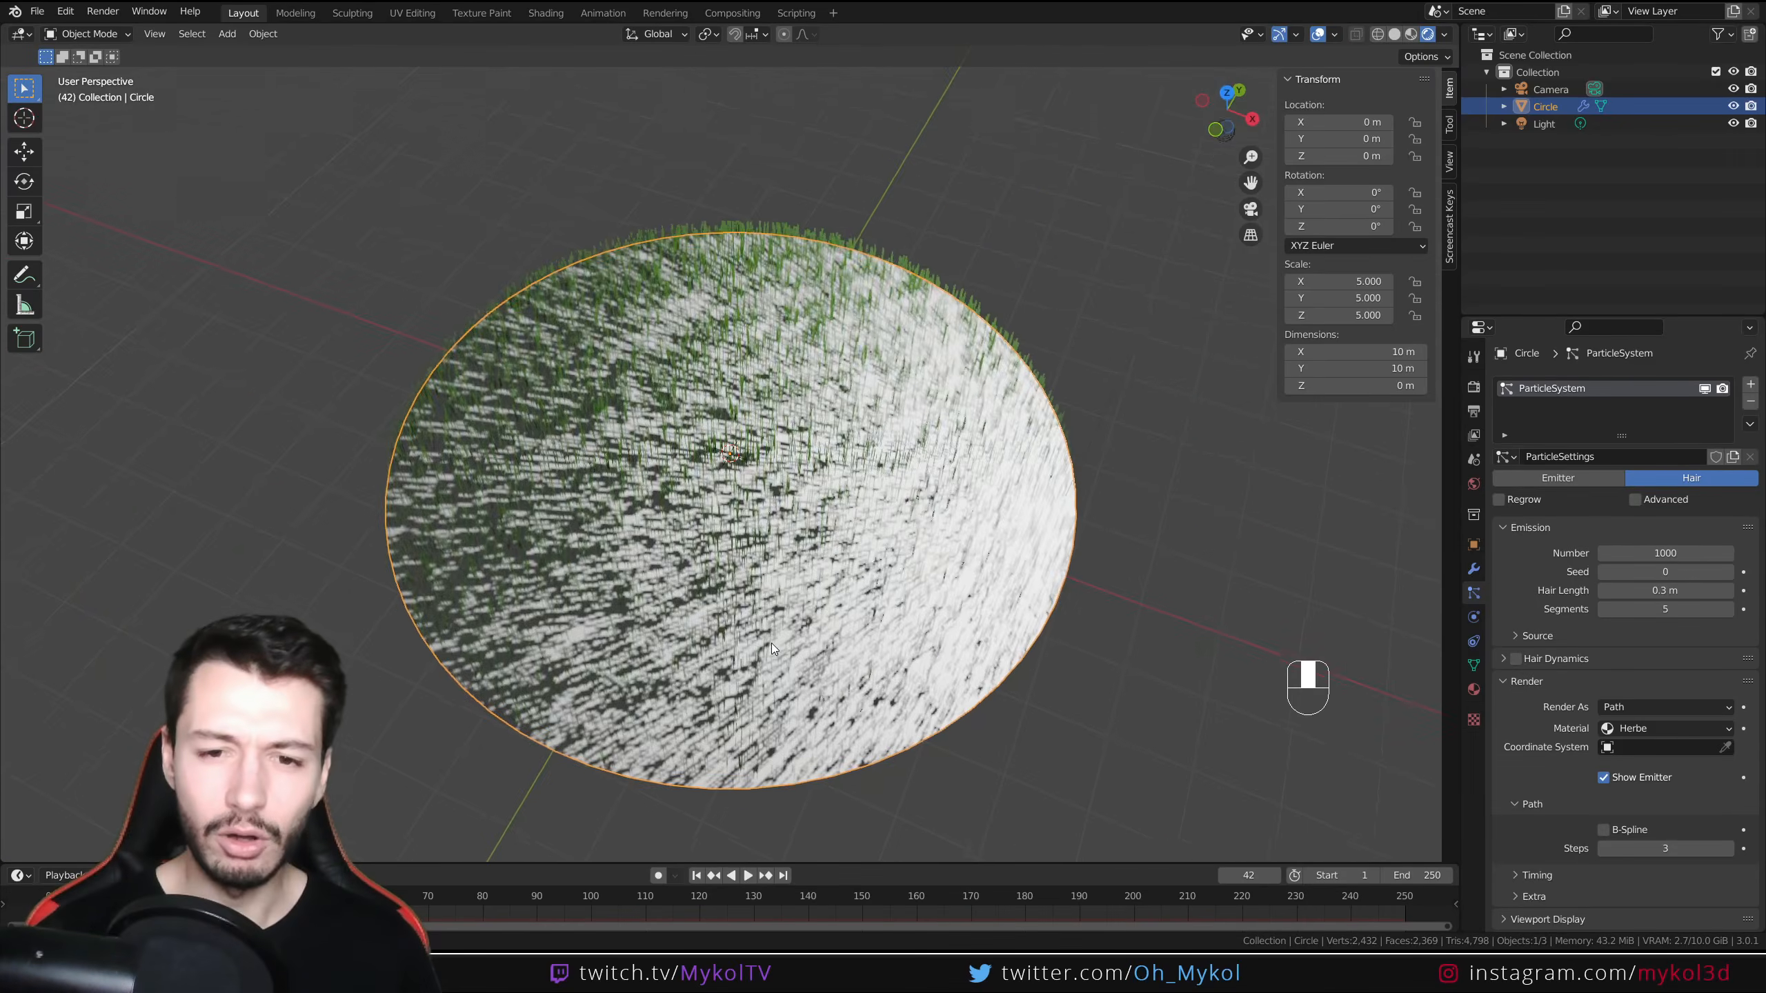
pyautogui.scroll(-10, 1539, 756)
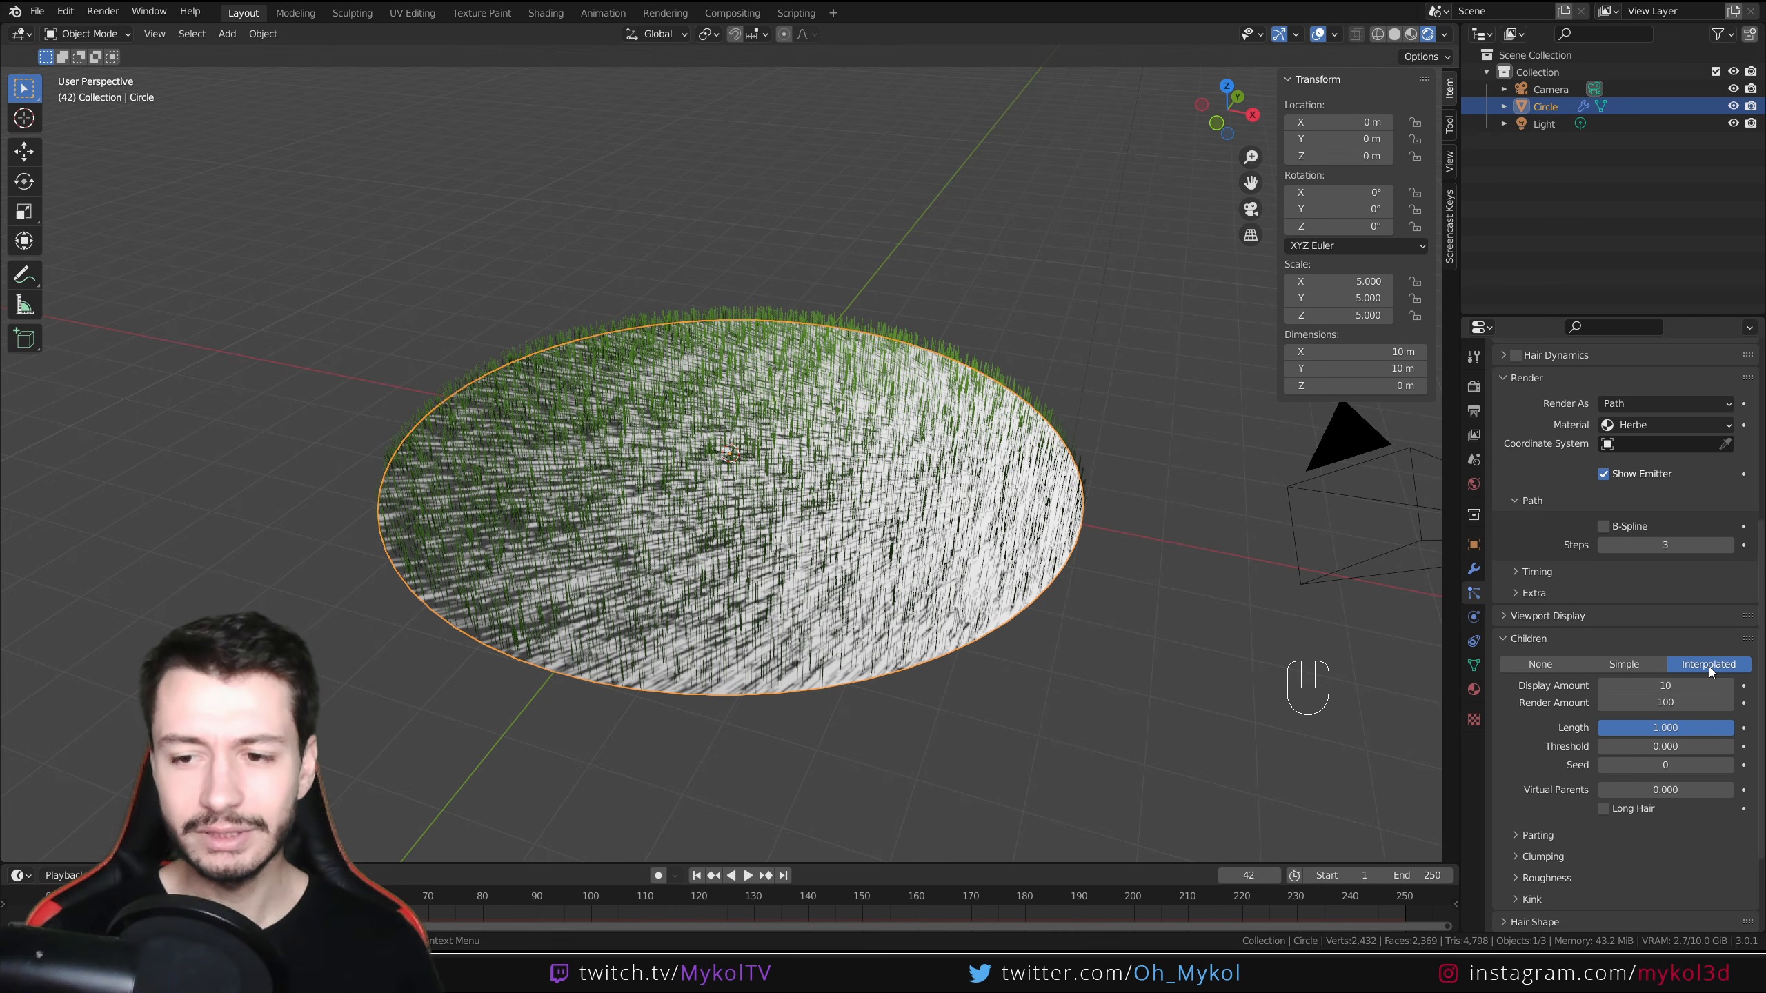
pyautogui.click(1539, 663)
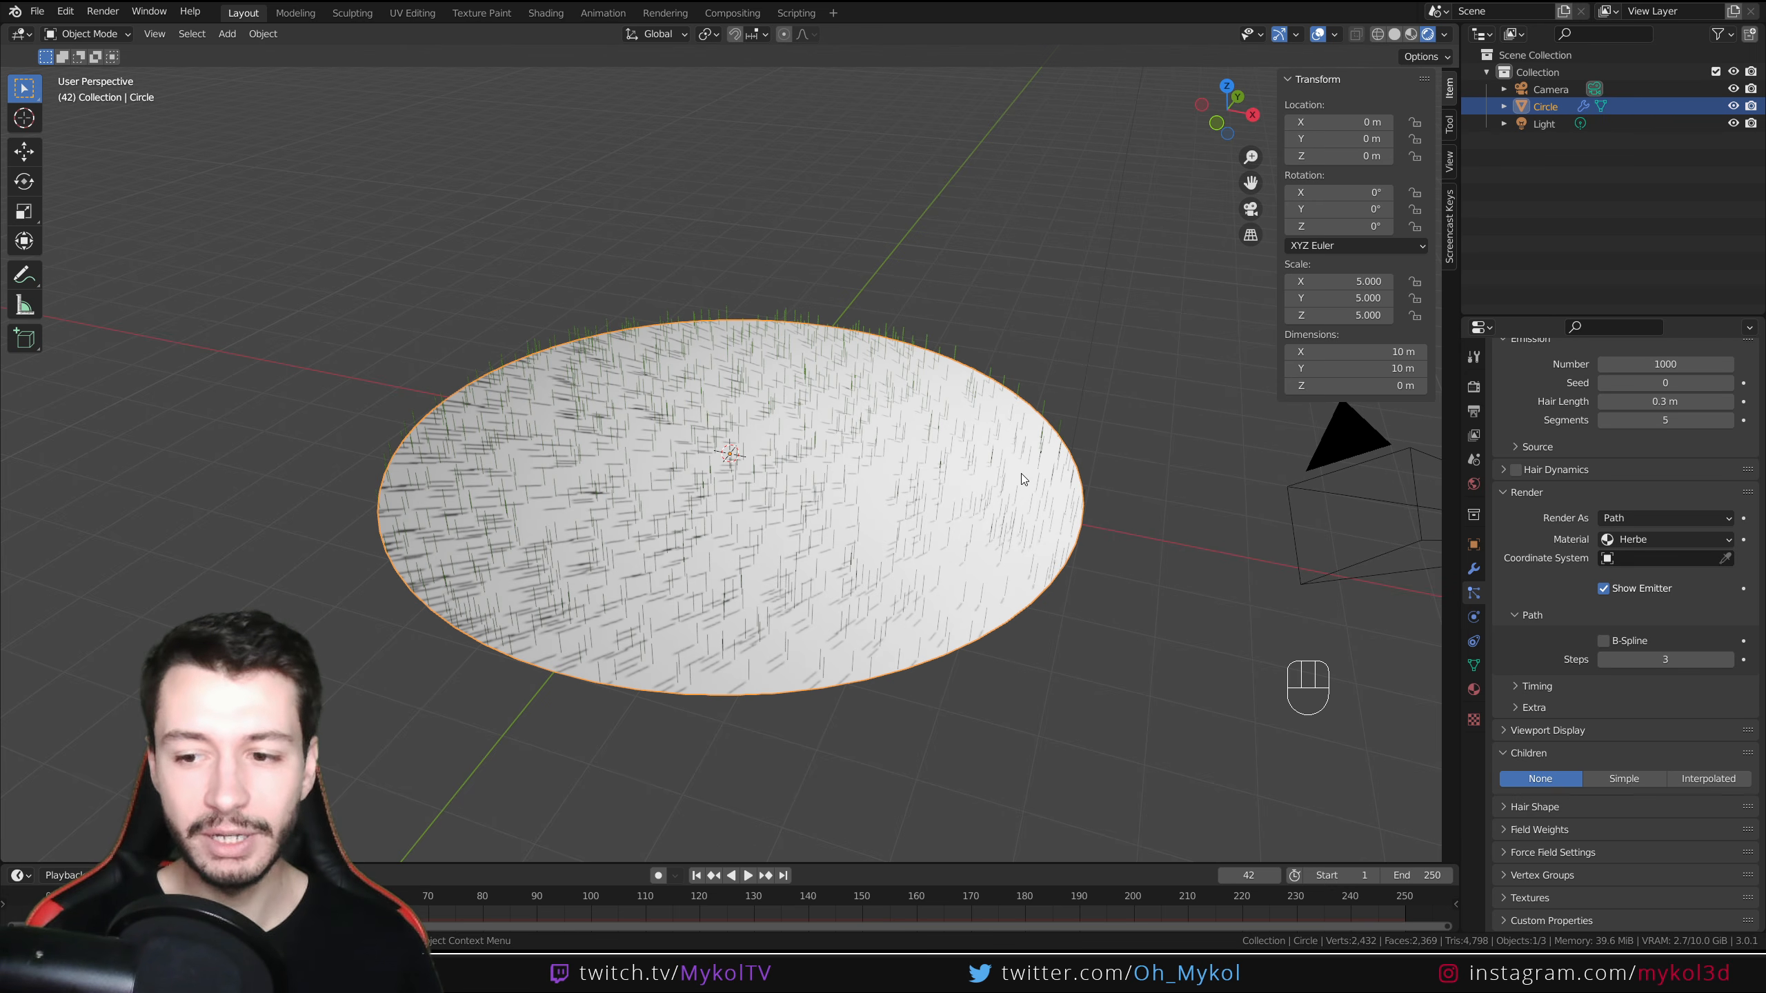
pyautogui.click(1636, 781)
pyautogui.moveTo(872, 614); pyautogui.dragTo(695, 604, button='middle')
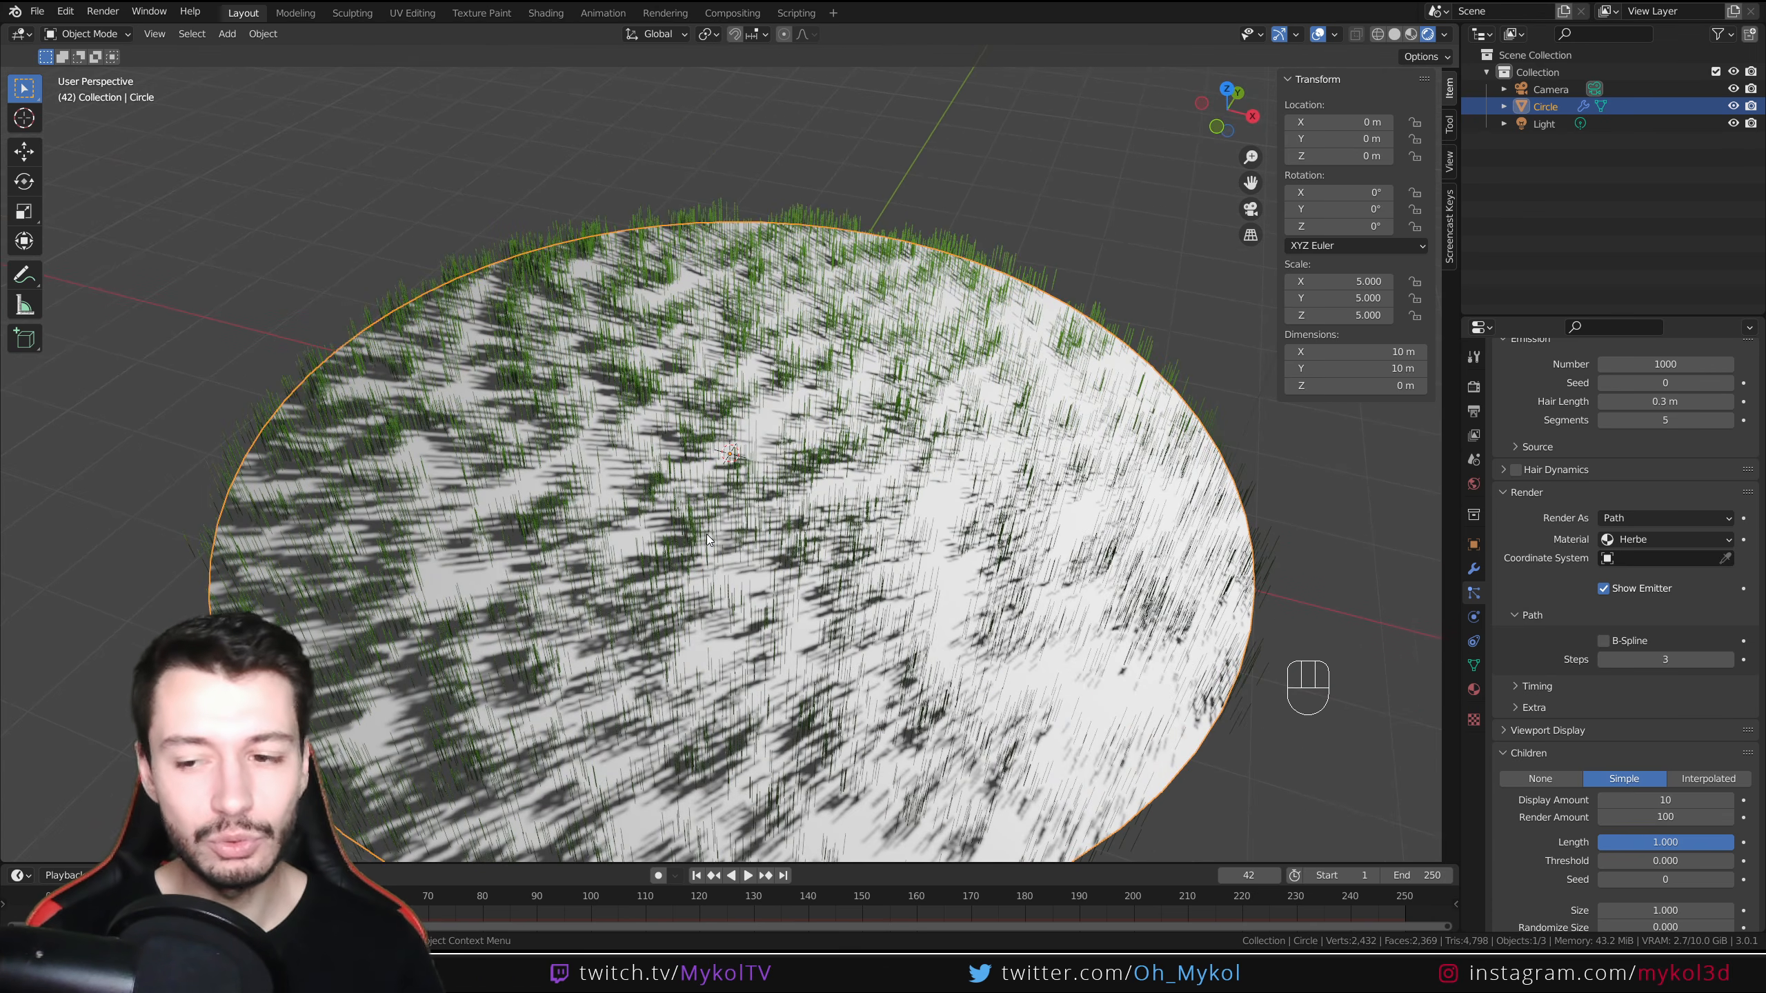
pyautogui.click(1719, 781)
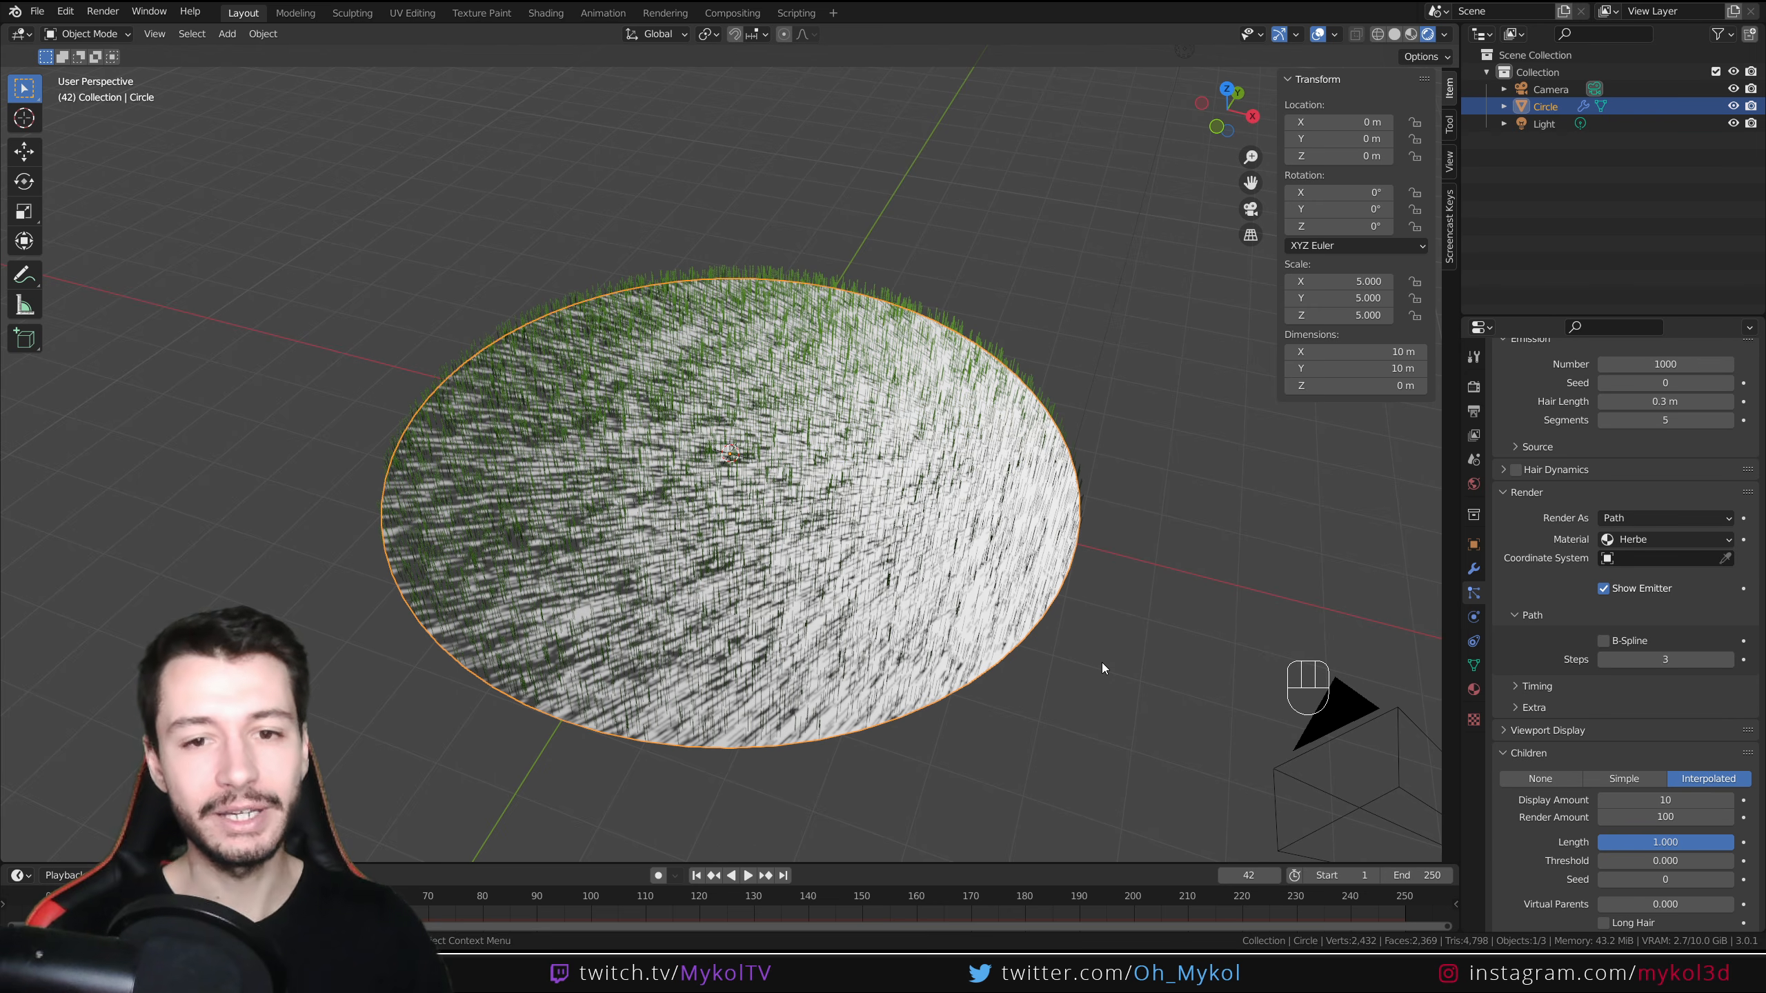
# Set the children display amount to 50
pyautogui.click(1681, 801)
pyautogui.write('50')
pyautogui.press('Return')
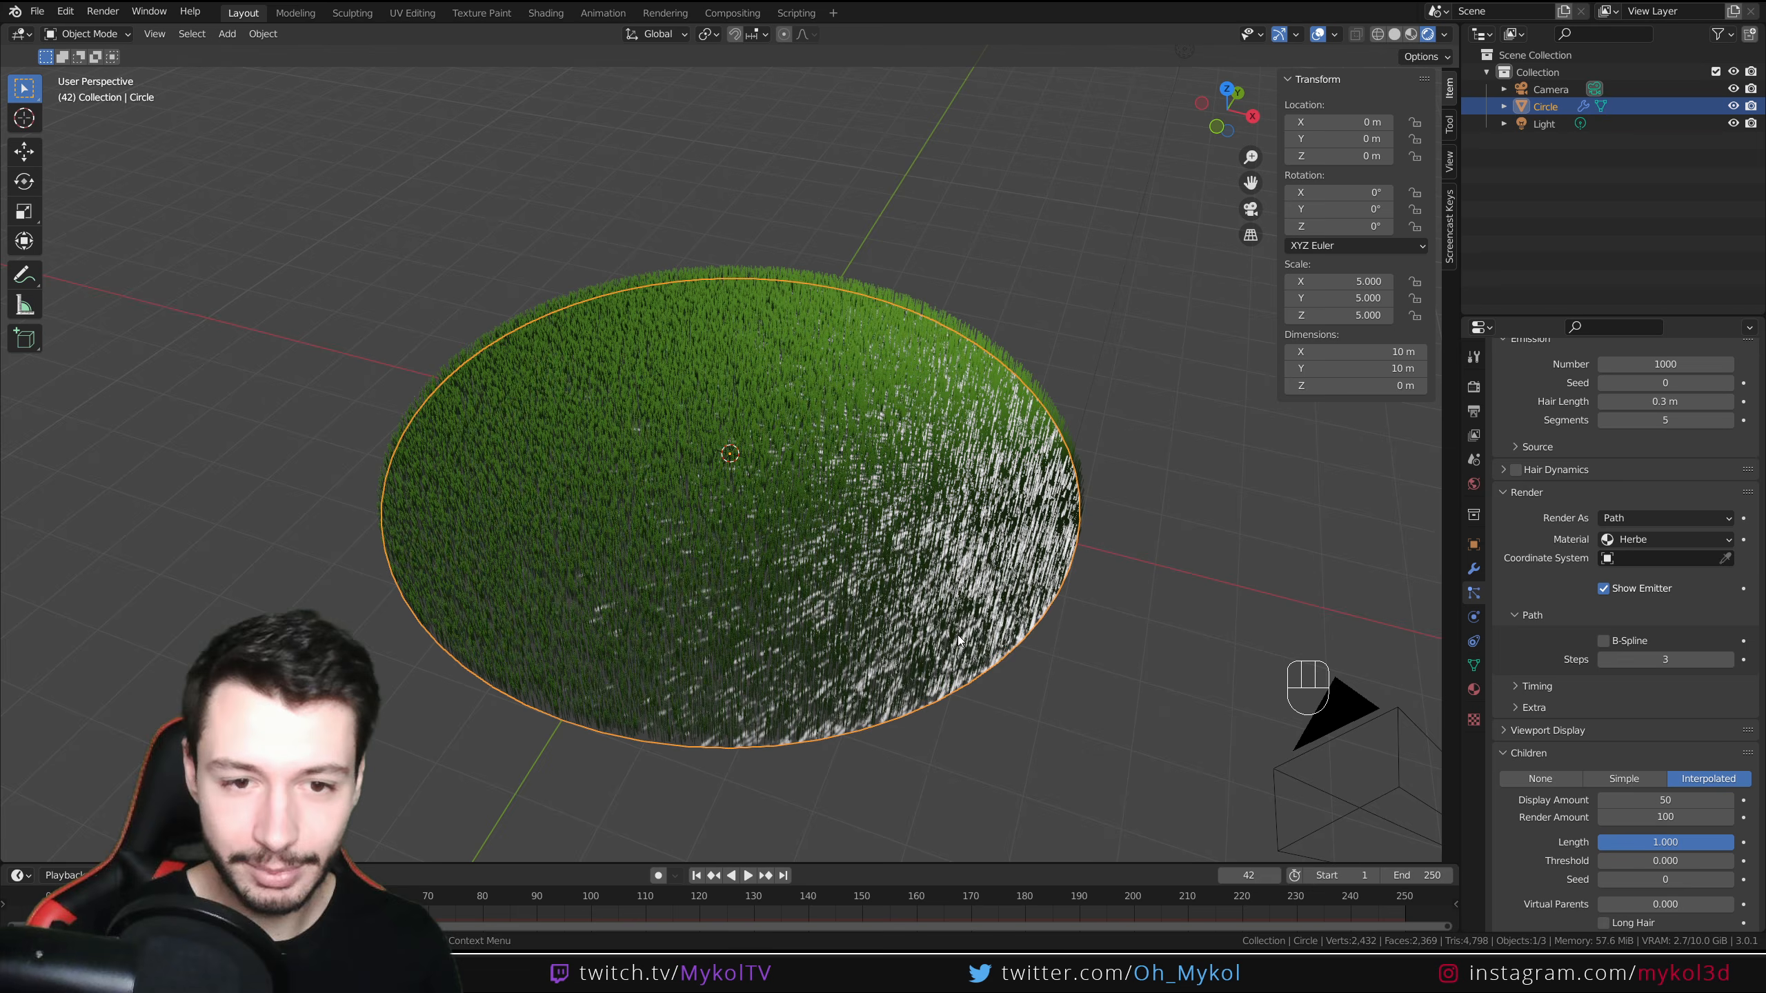
# Move the light higher, to about X 9.6 m, Y 4.8 m, Z 7.4 m
pyautogui.moveTo(957, 635); pyautogui.dragTo(880, 654, button='middle')
pyautogui.click(938, 653)
pyautogui.scroll(4, 959, 731)
pyautogui.scroll(-8, 880, 651)
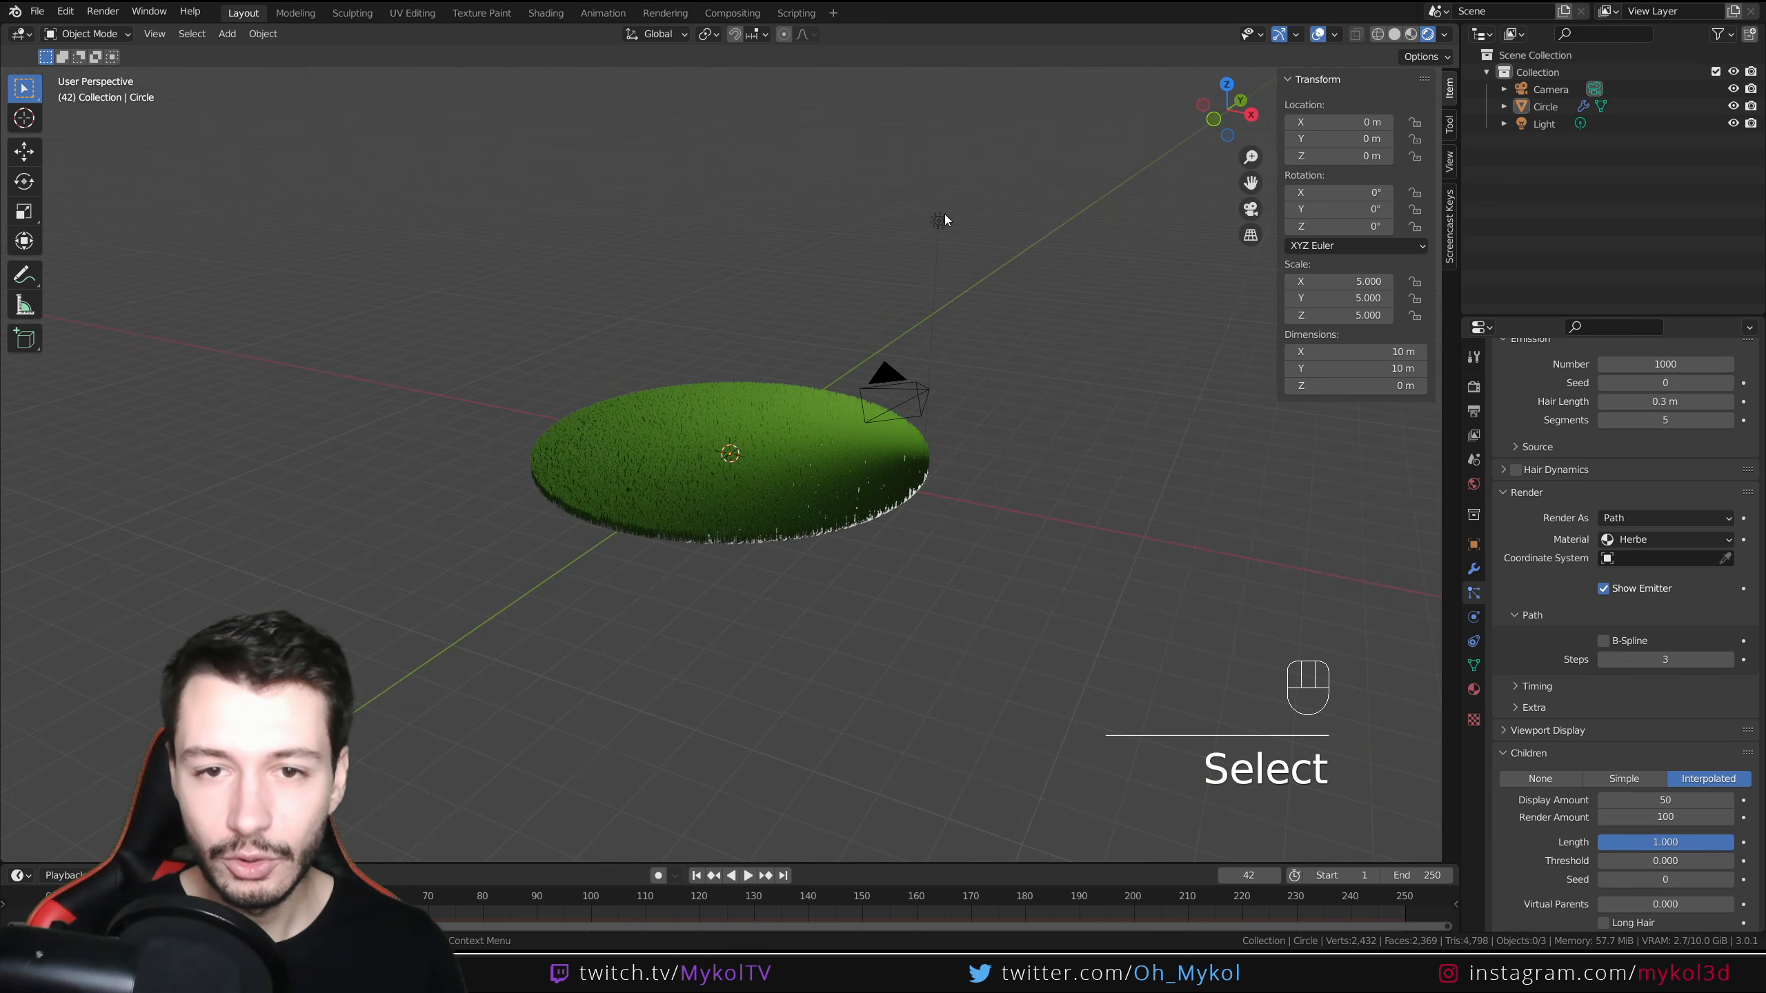
pyautogui.click(938, 220)
pyautogui.press('g')
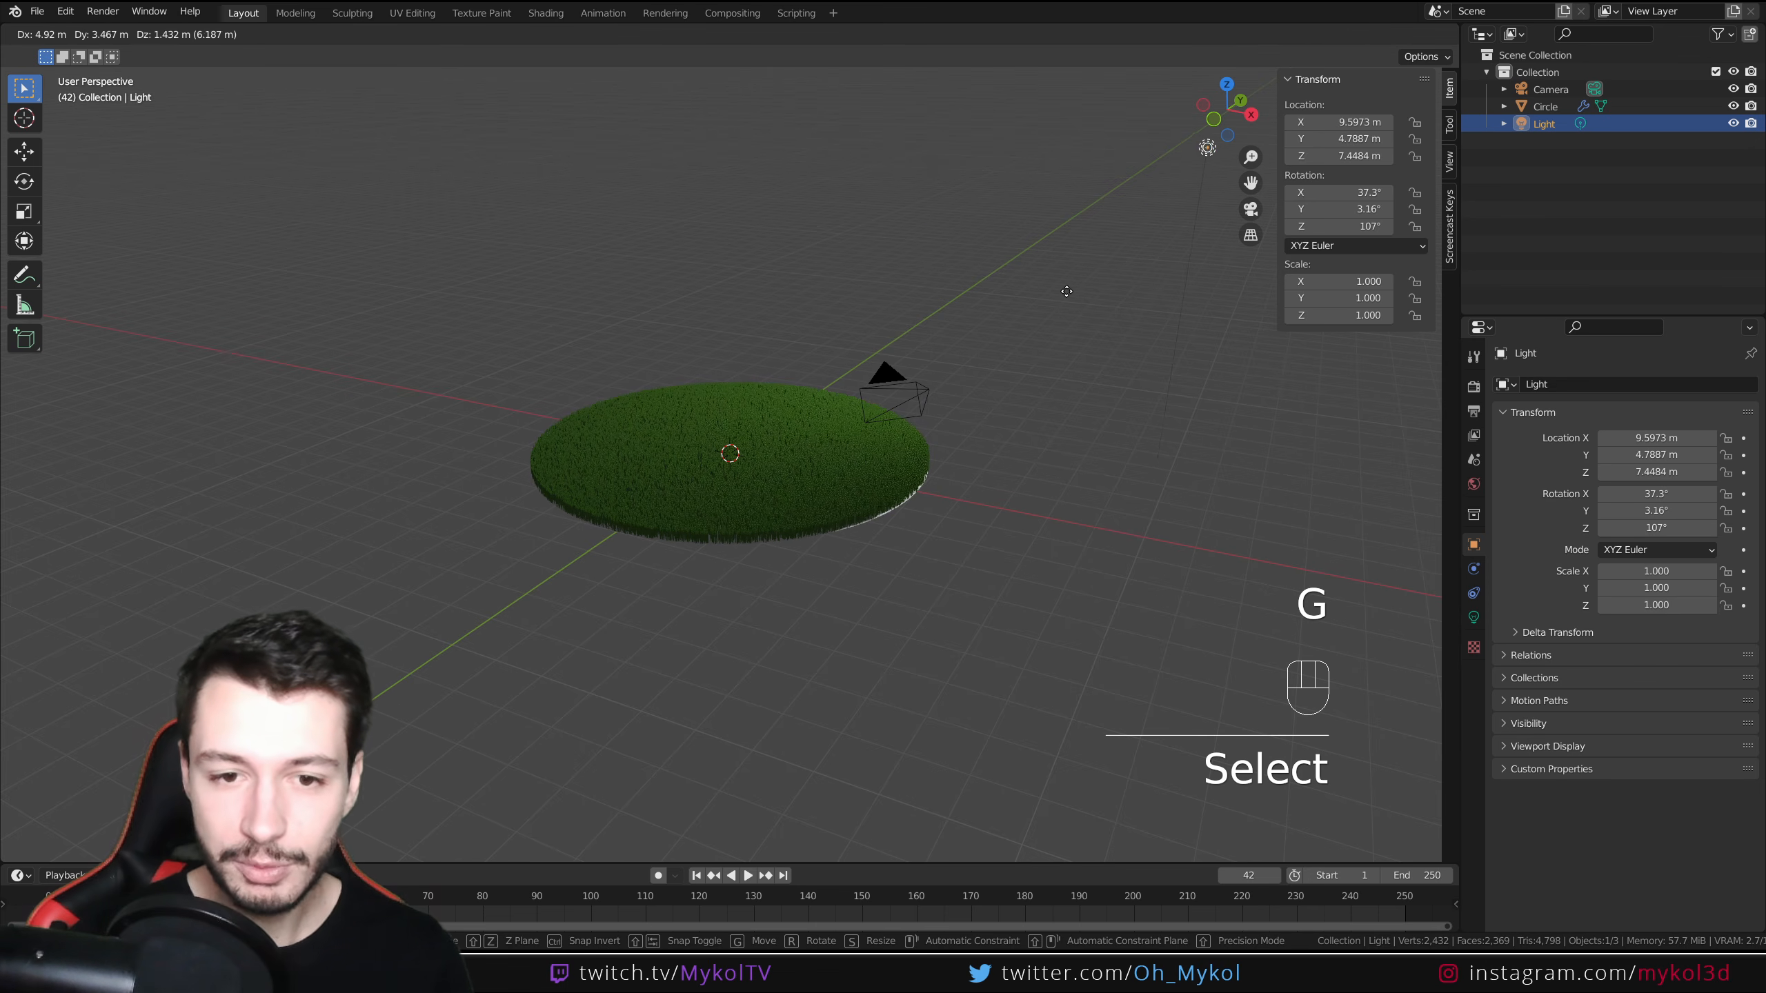
pyautogui.click(1066, 291)
# Compare the grass close up in rendered and solid viewport shading
pyautogui.moveTo(1043, 390); pyautogui.dragTo(1009, 484, button='middle')
pyautogui.scroll(4, 994, 521)
pyautogui.moveTo(917, 629); pyautogui.dragTo(892, 513, button='middle')
pyautogui.scroll(2, 886, 529)
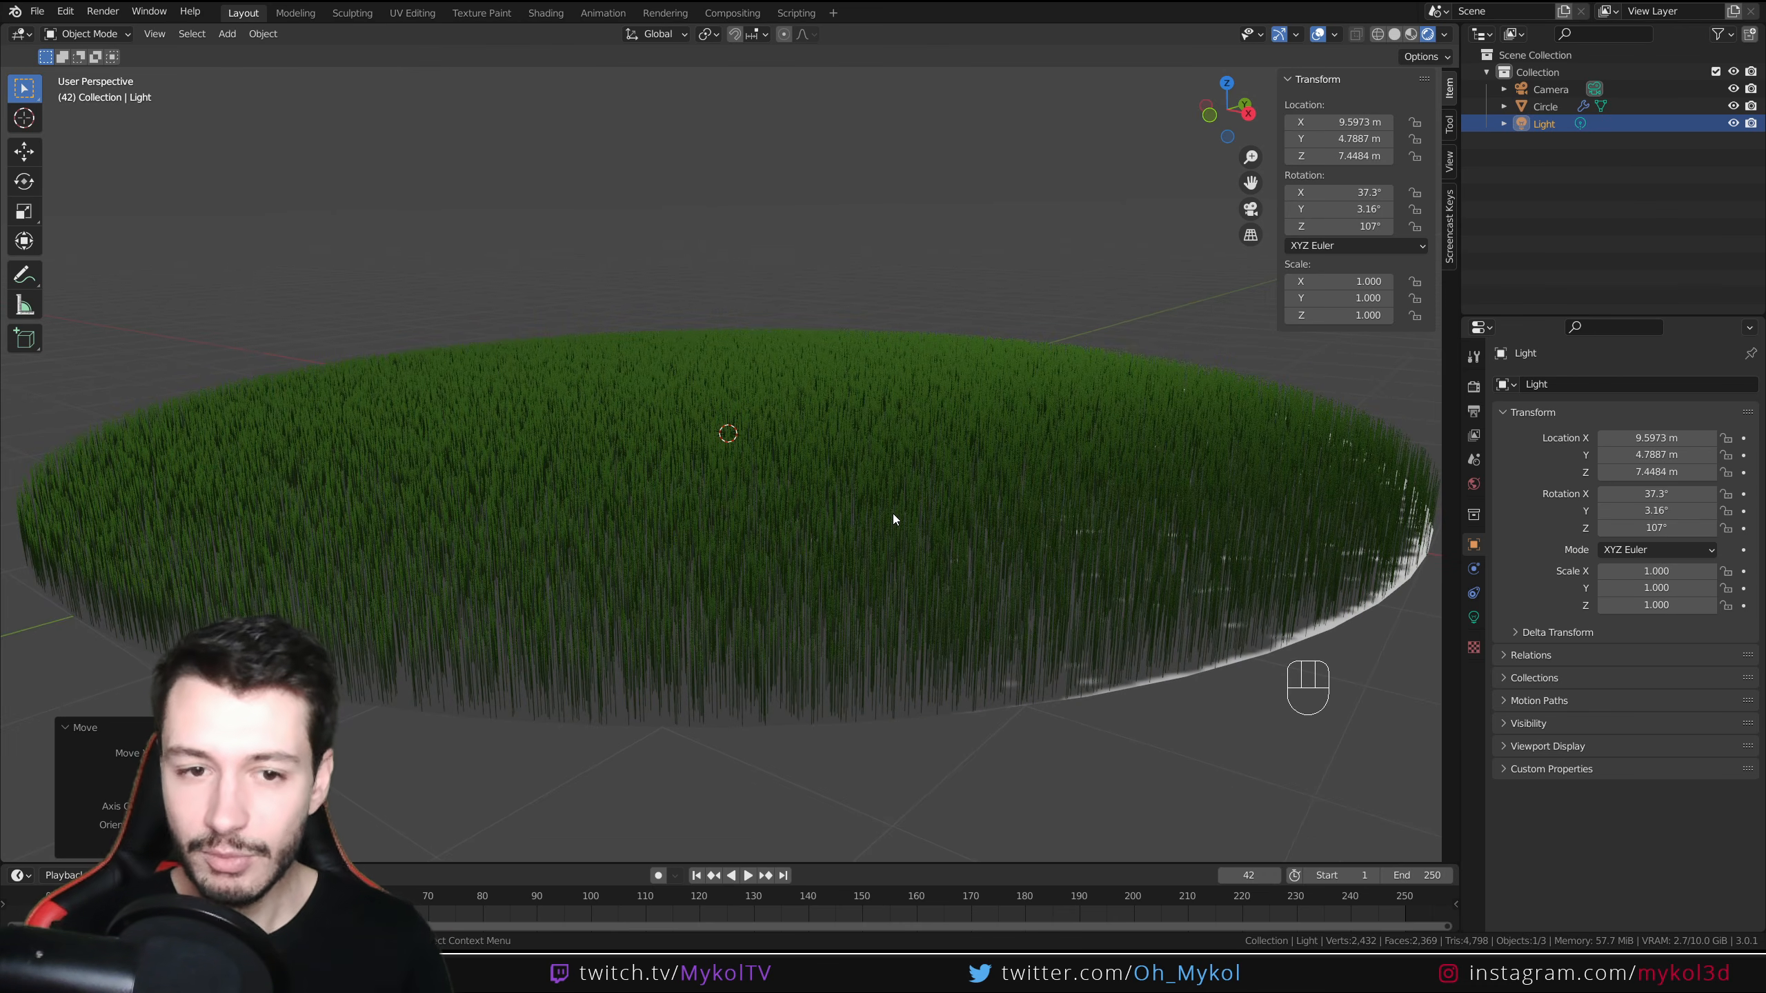
pyautogui.click(1395, 34)
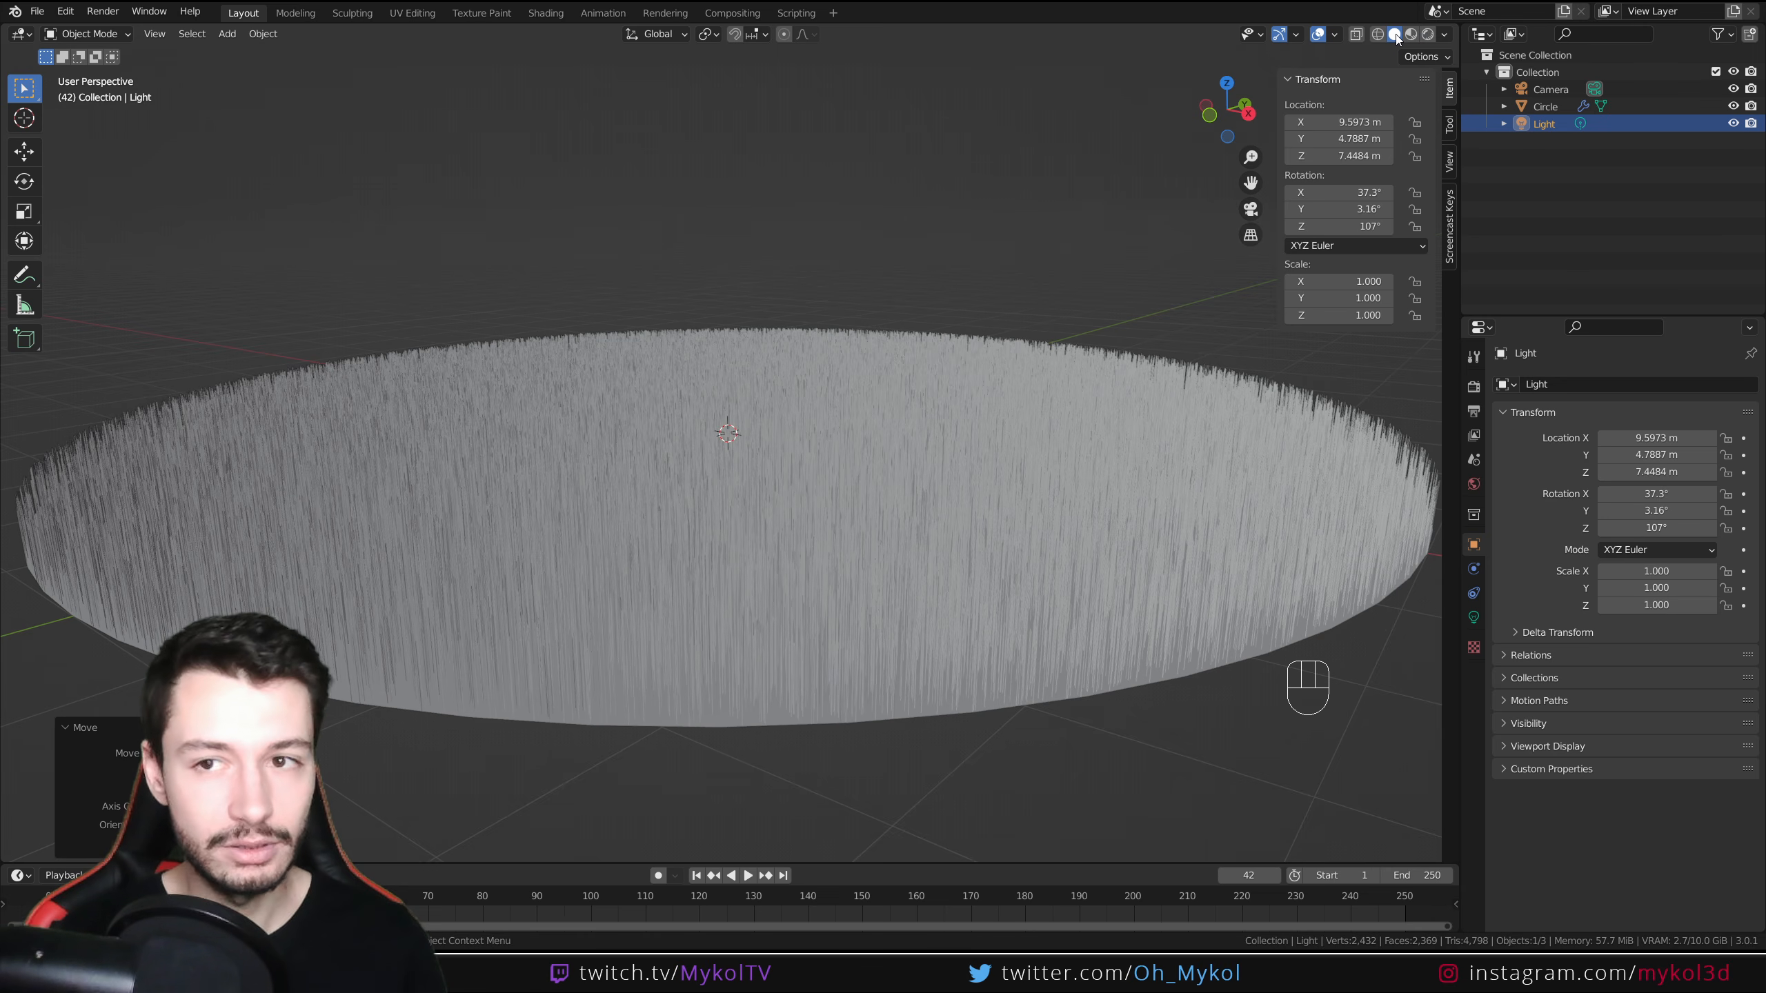
pyautogui.click(1427, 34)
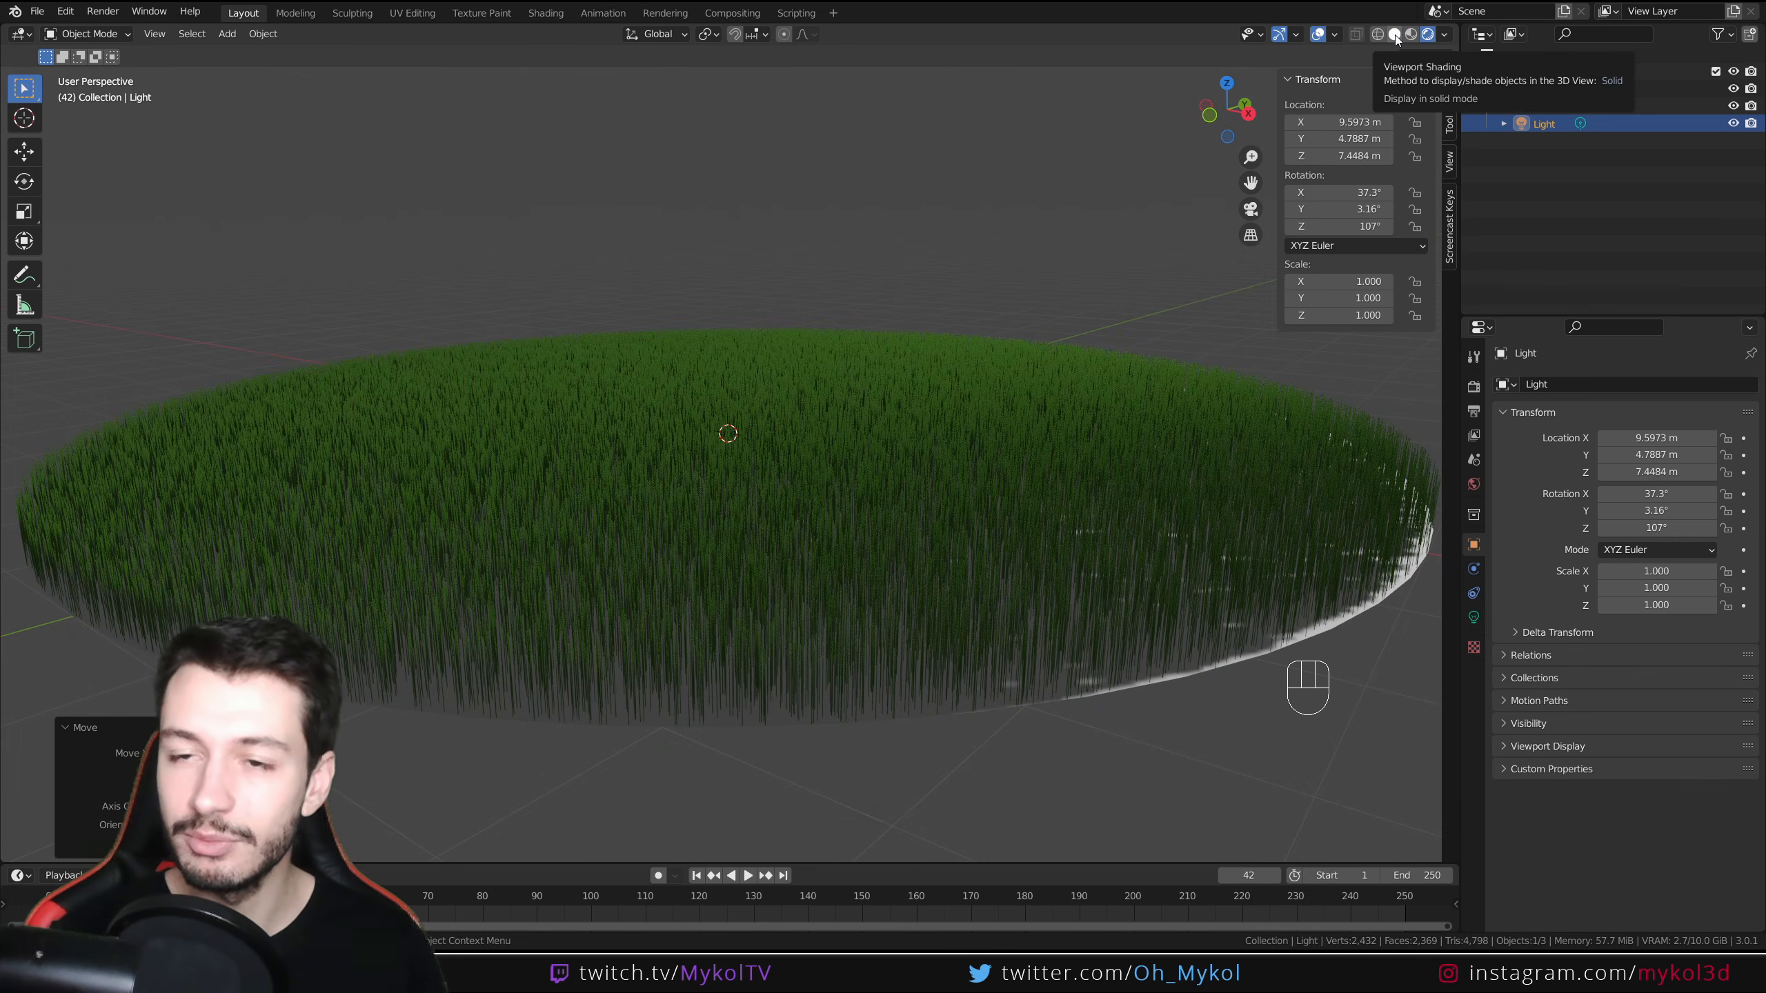
pyautogui.click(1394, 34)
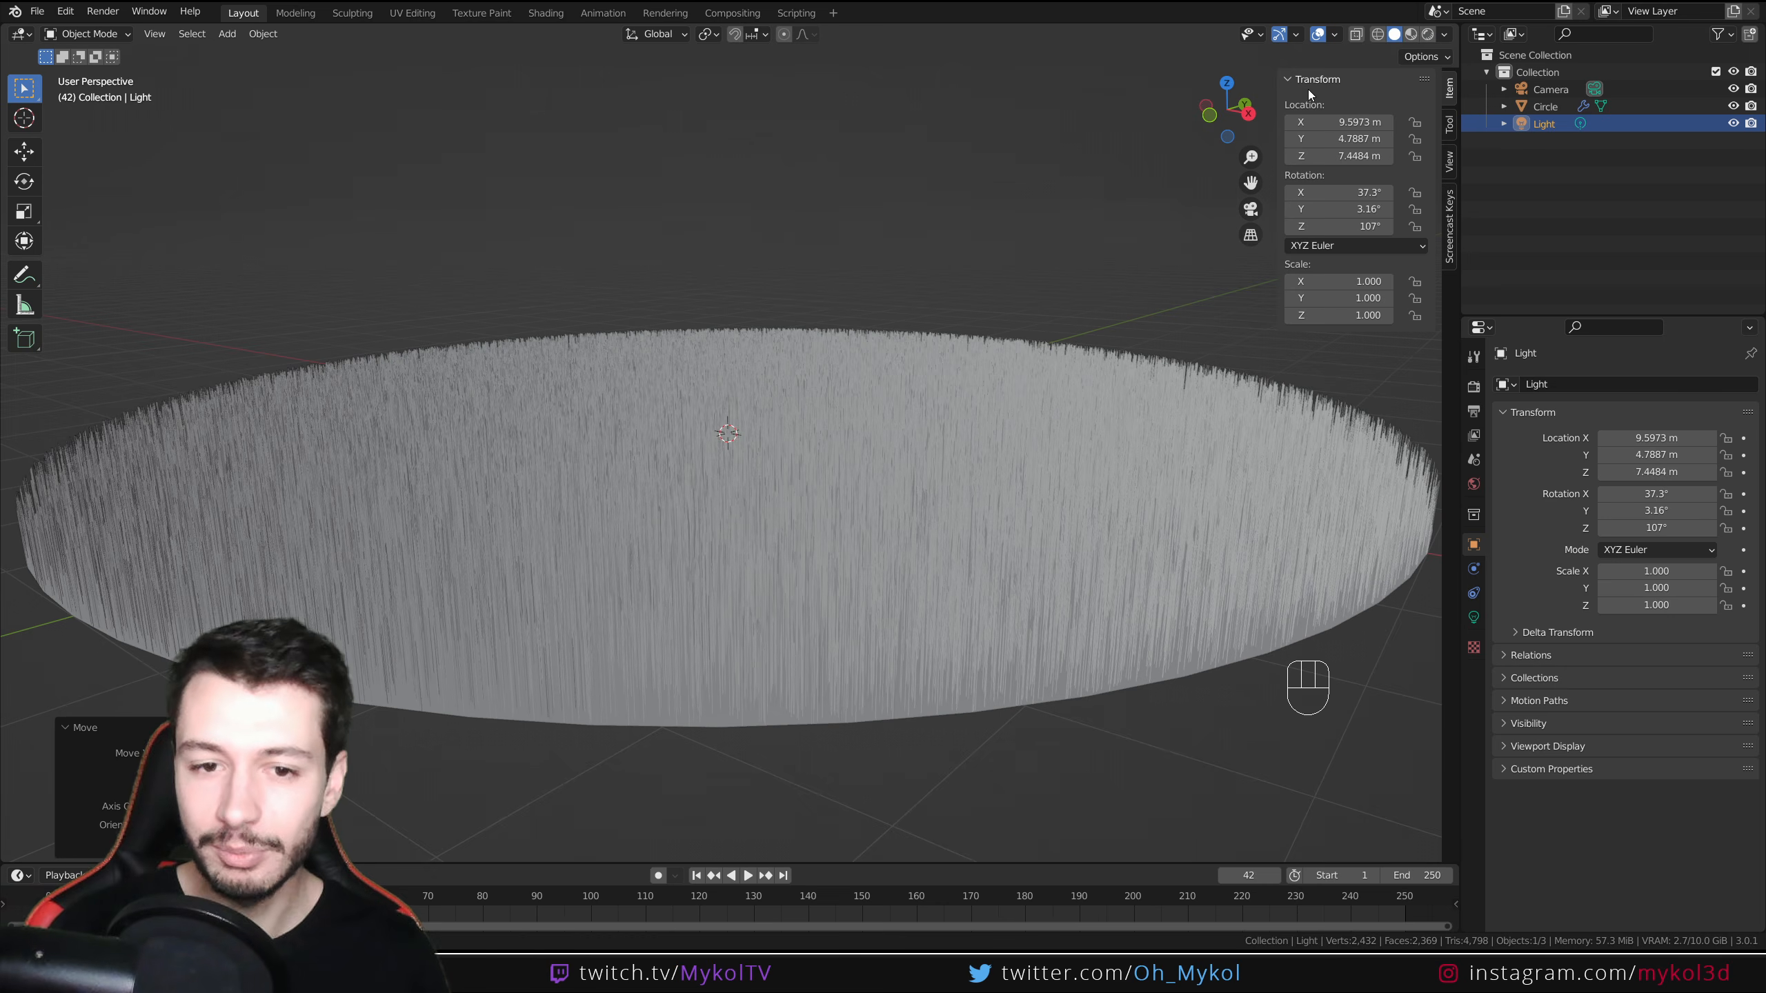
# Inspect the grass strands from several angles and select the disc
pyautogui.scroll(8, 851, 458)
pyautogui.scroll(-4, 847, 436)
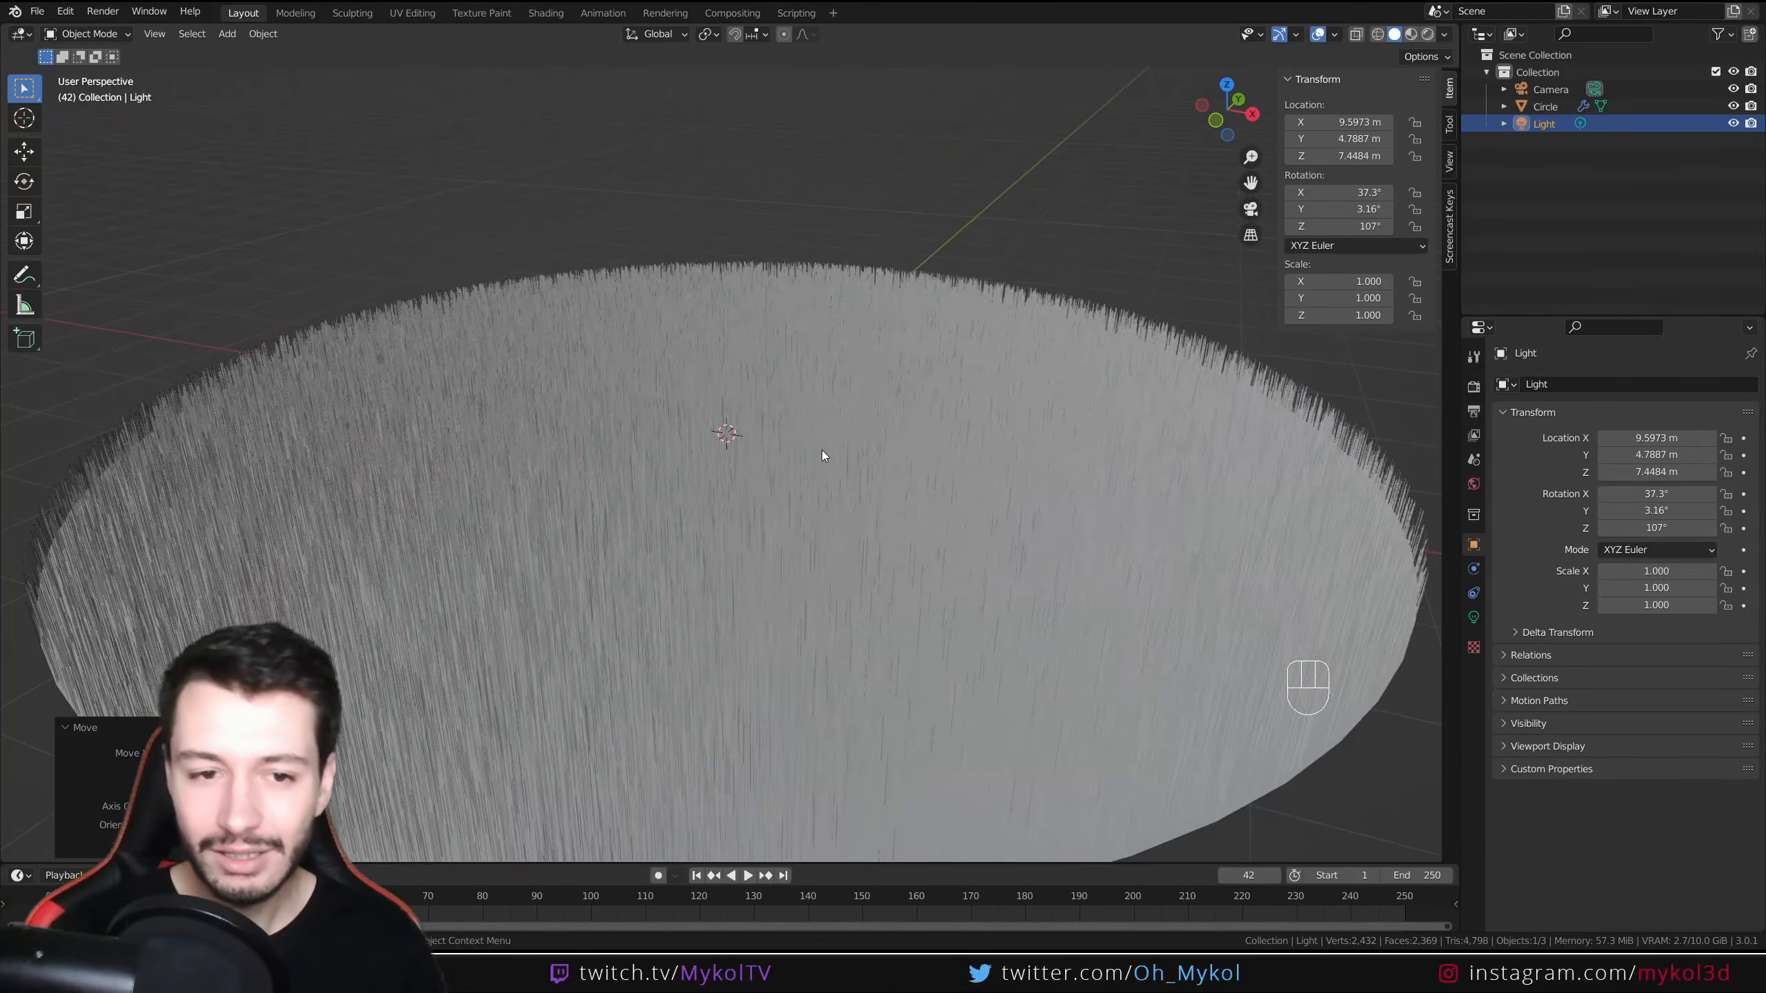
pyautogui.scroll(3, 821, 452)
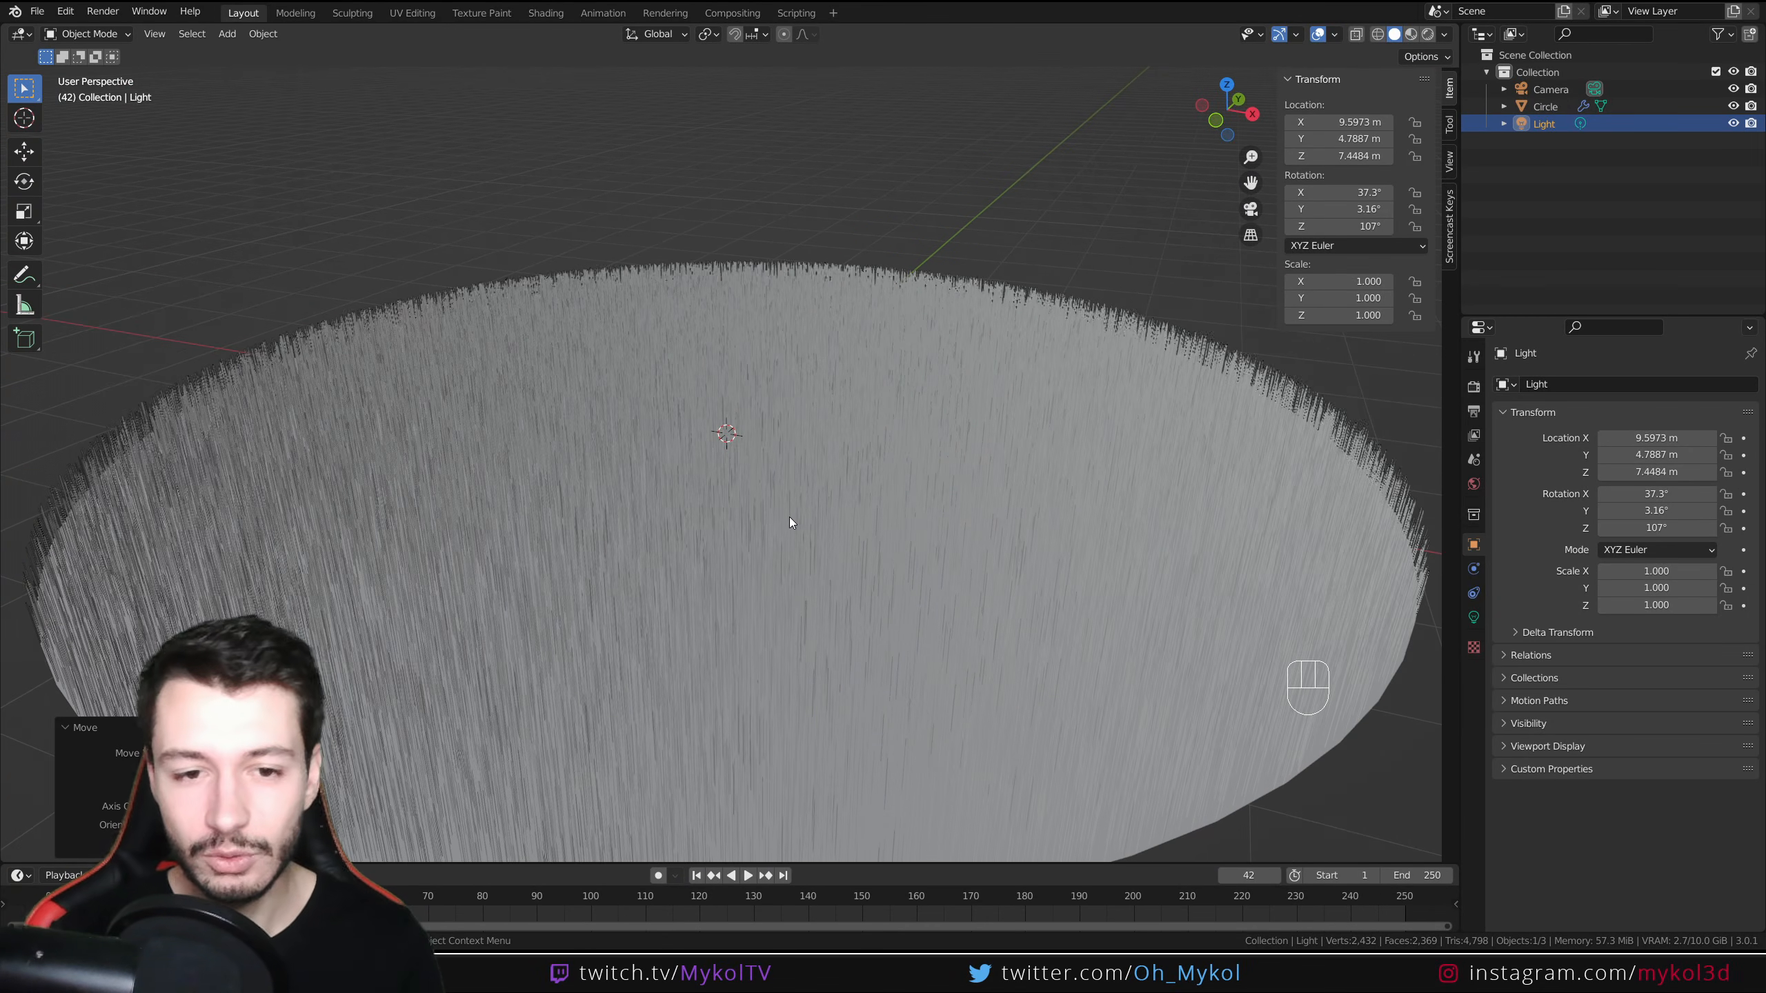
pyautogui.moveTo(798, 526); pyautogui.dragTo(749, 593, button='middle')
pyautogui.scroll(-5, 785, 604)
pyautogui.scroll(5, 764, 626)
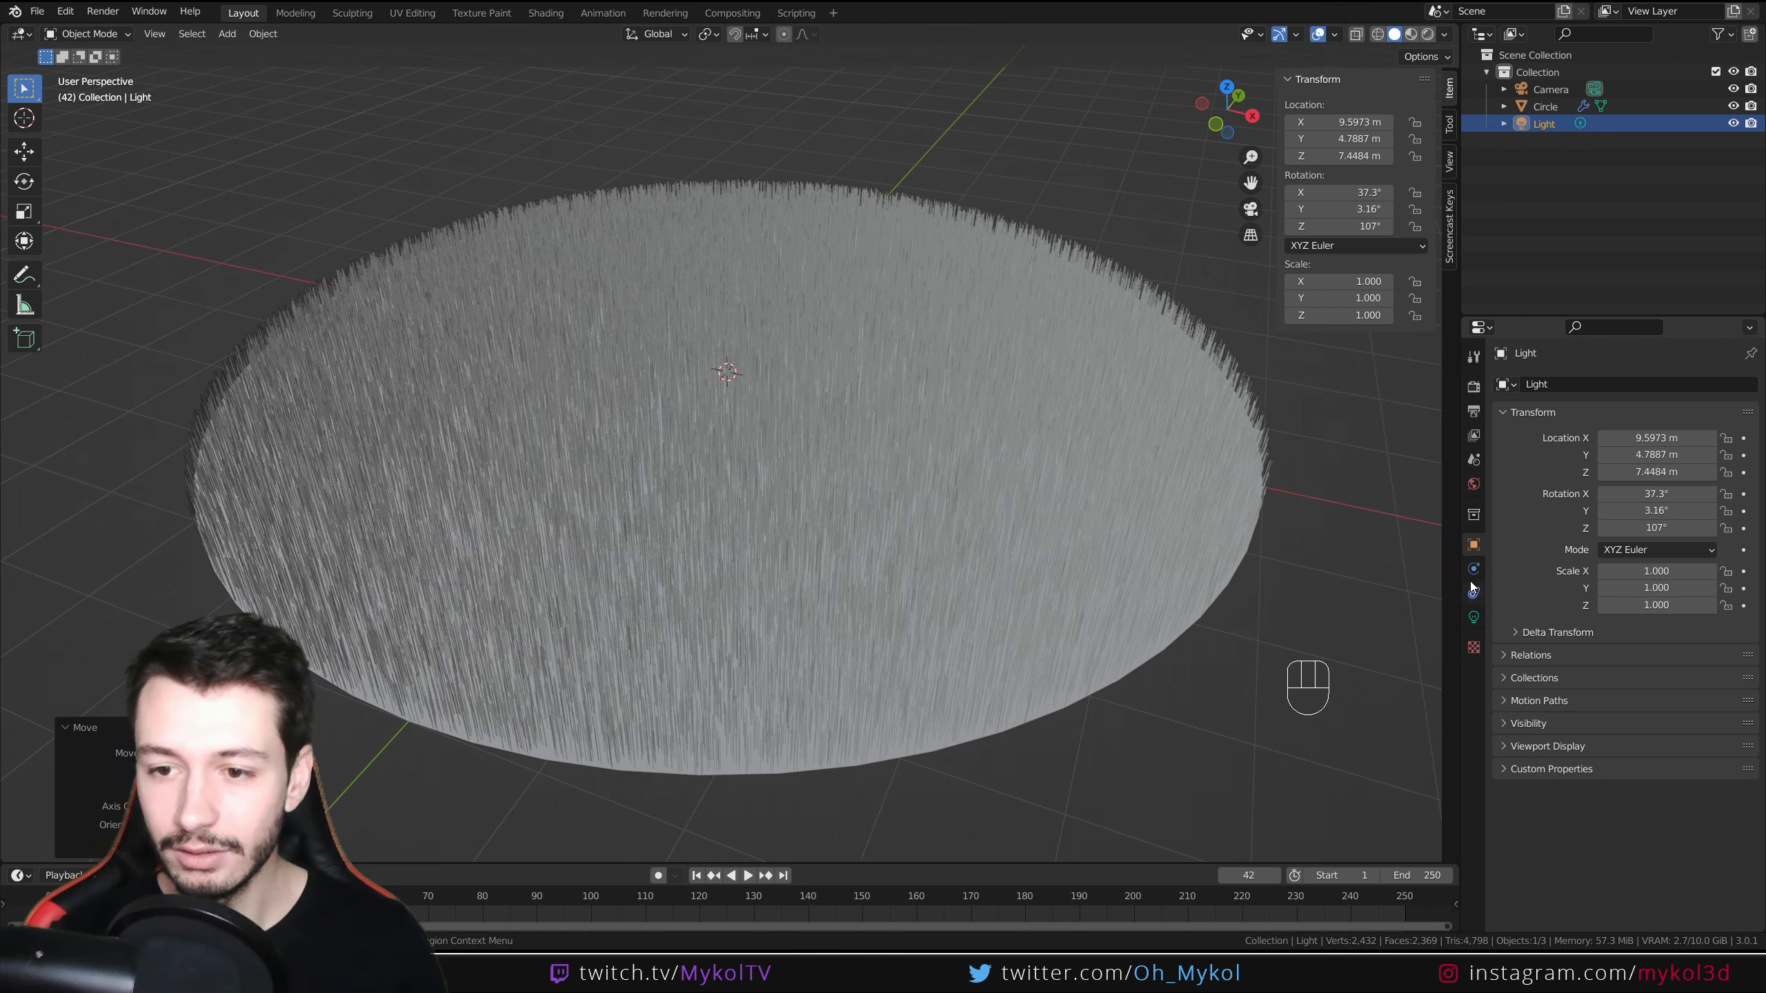
pyautogui.click(1154, 488)
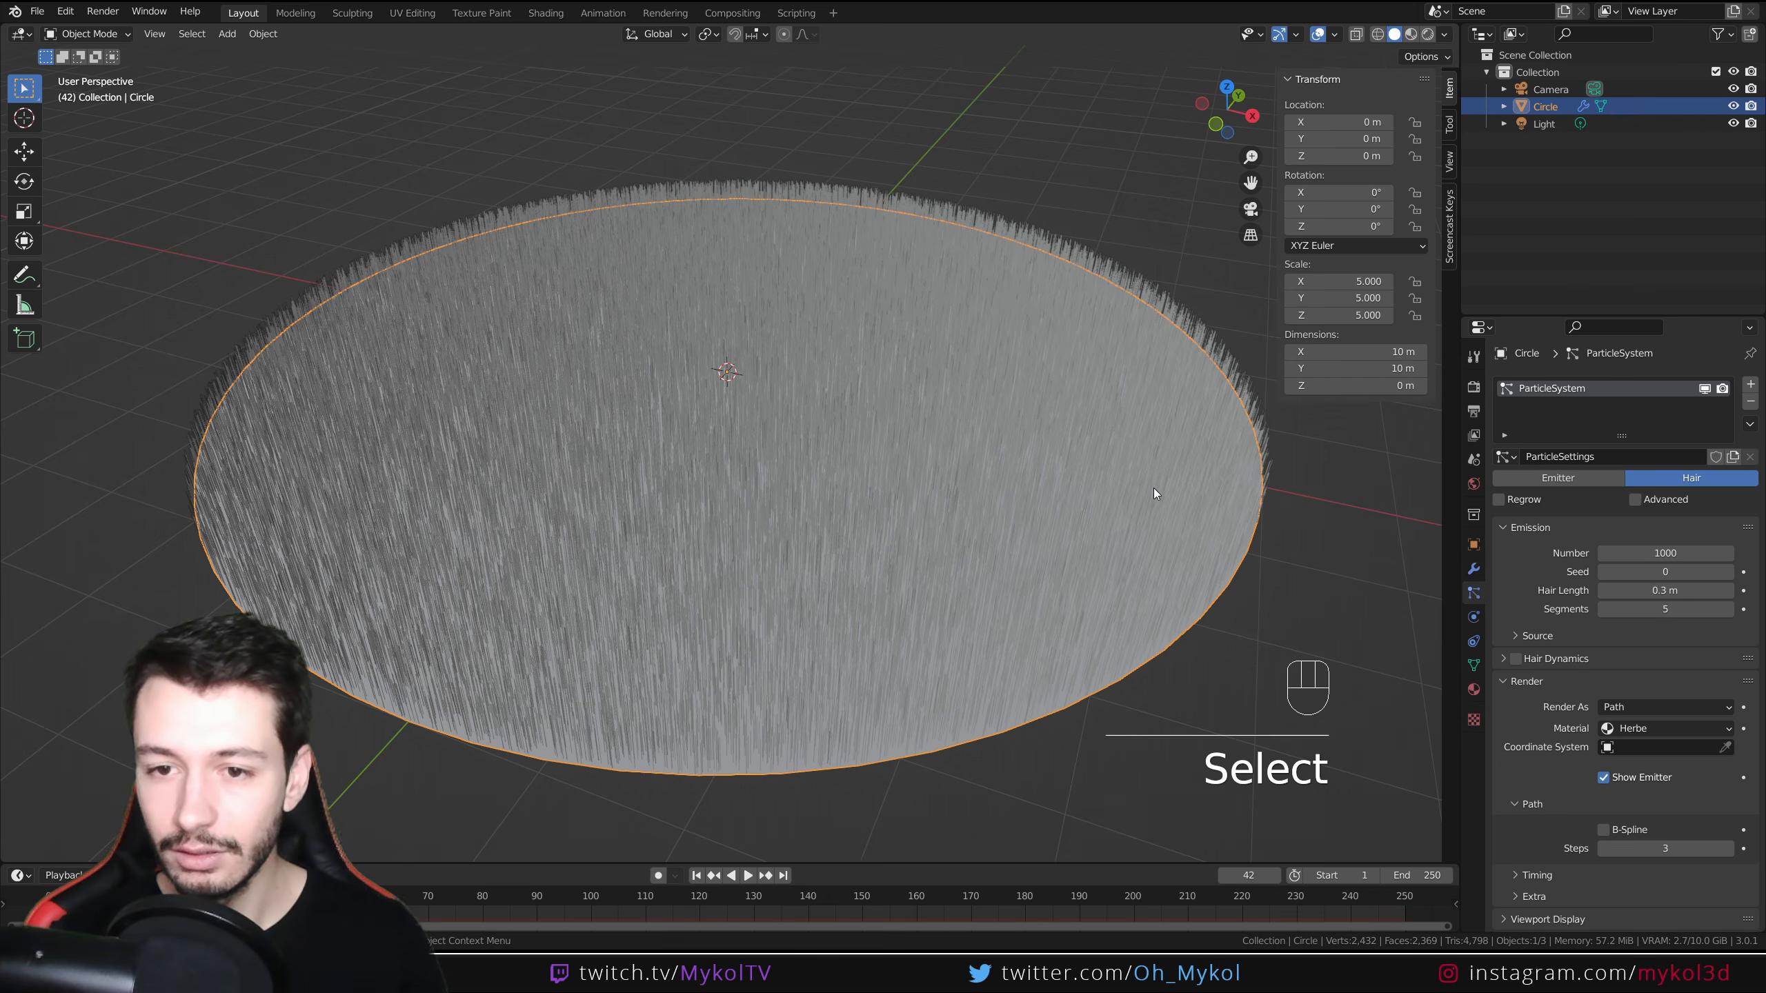
# Add a vertex group to the disc and name it HerbeDensite
pyautogui.click(1475, 666)
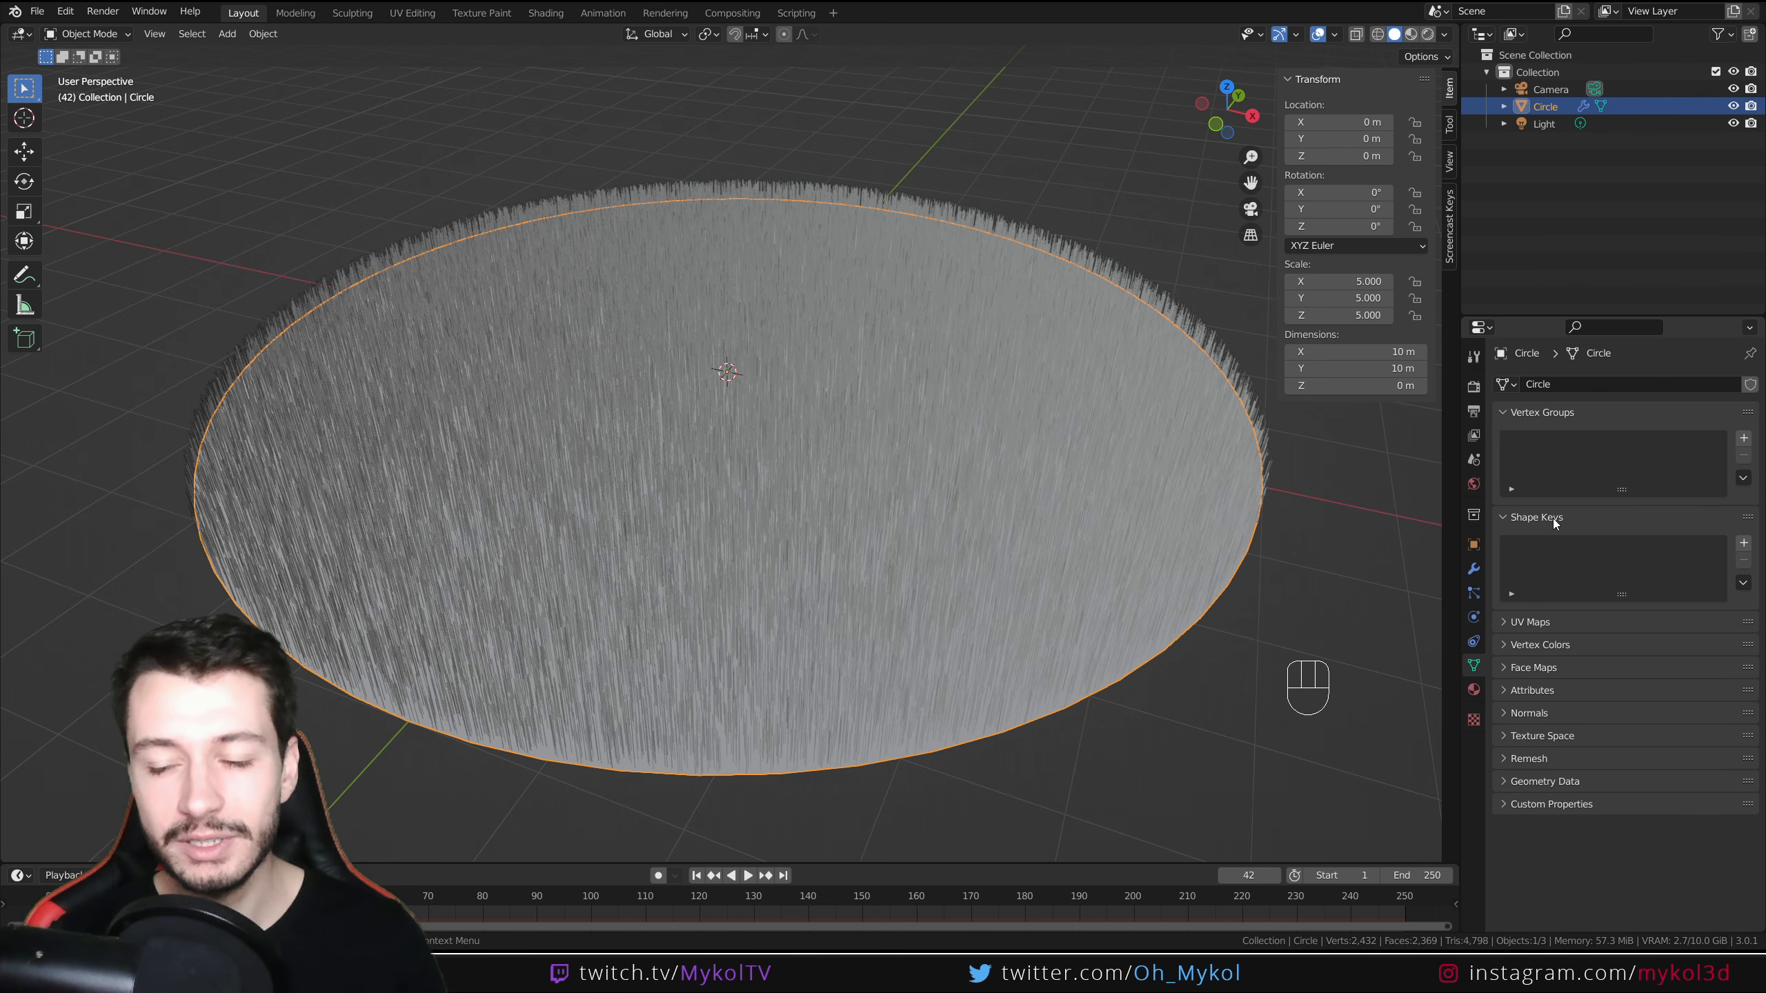
pyautogui.click(1744, 437)
pyautogui.doubleClick(1570, 440)
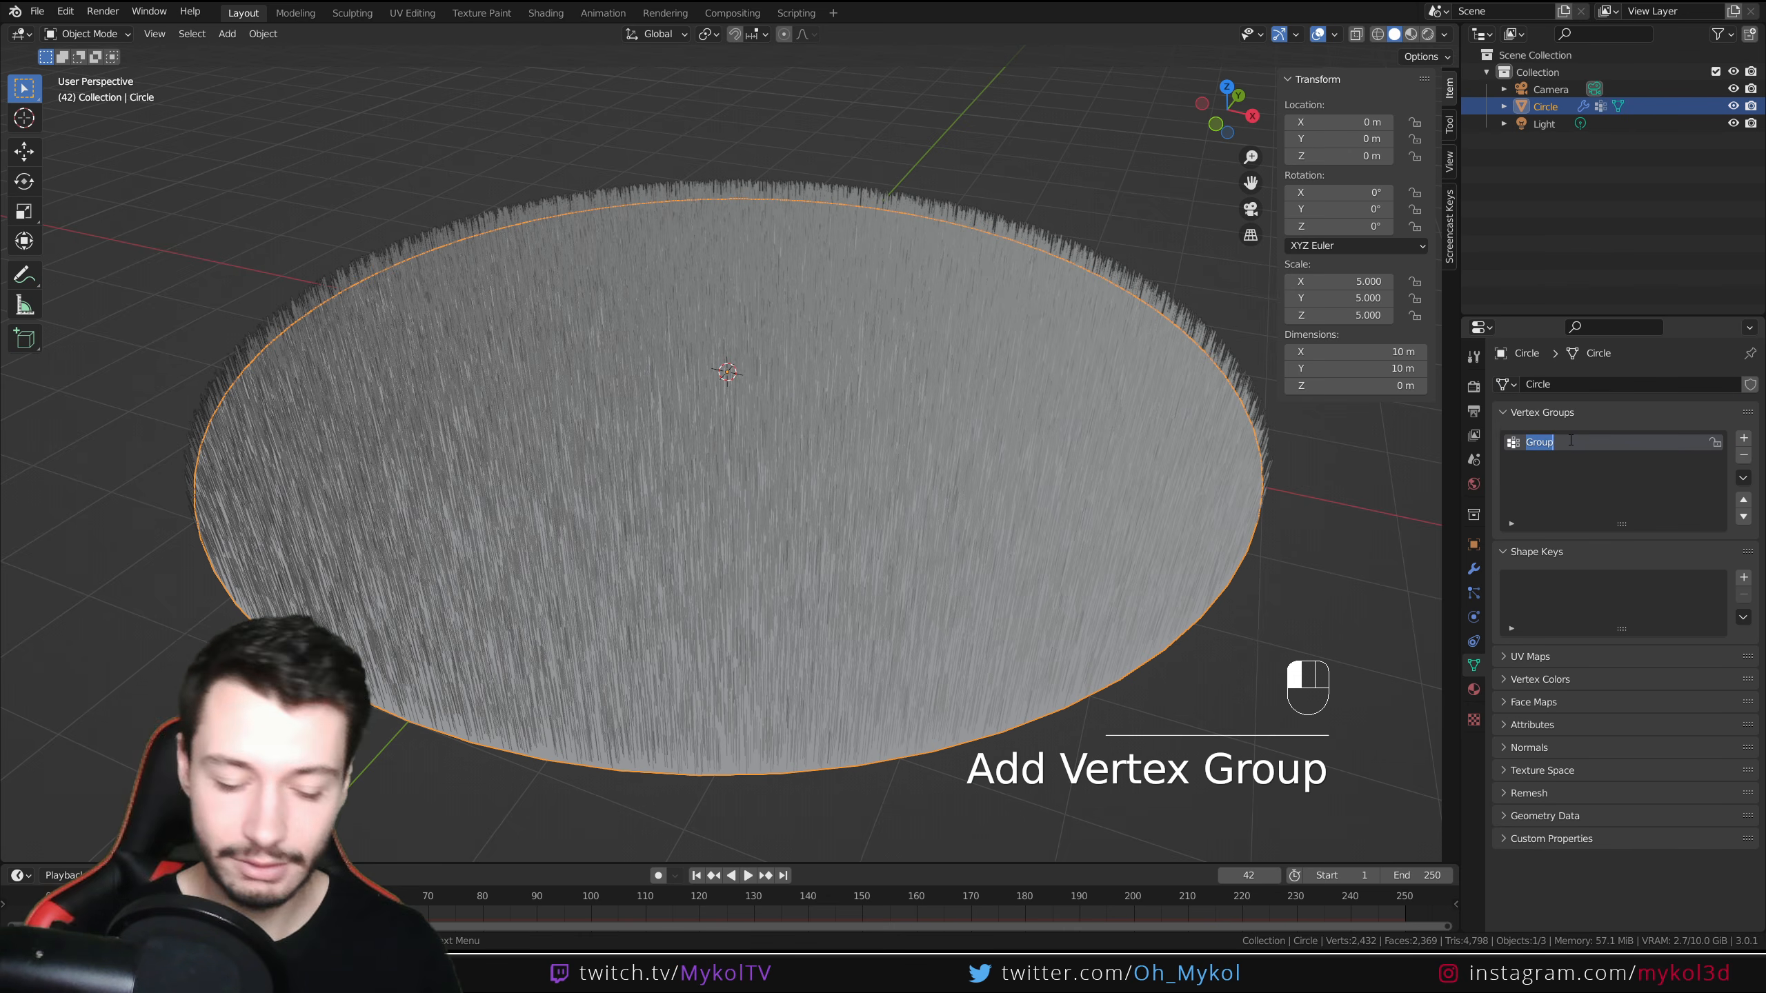
pyautogui.write('Herbe')
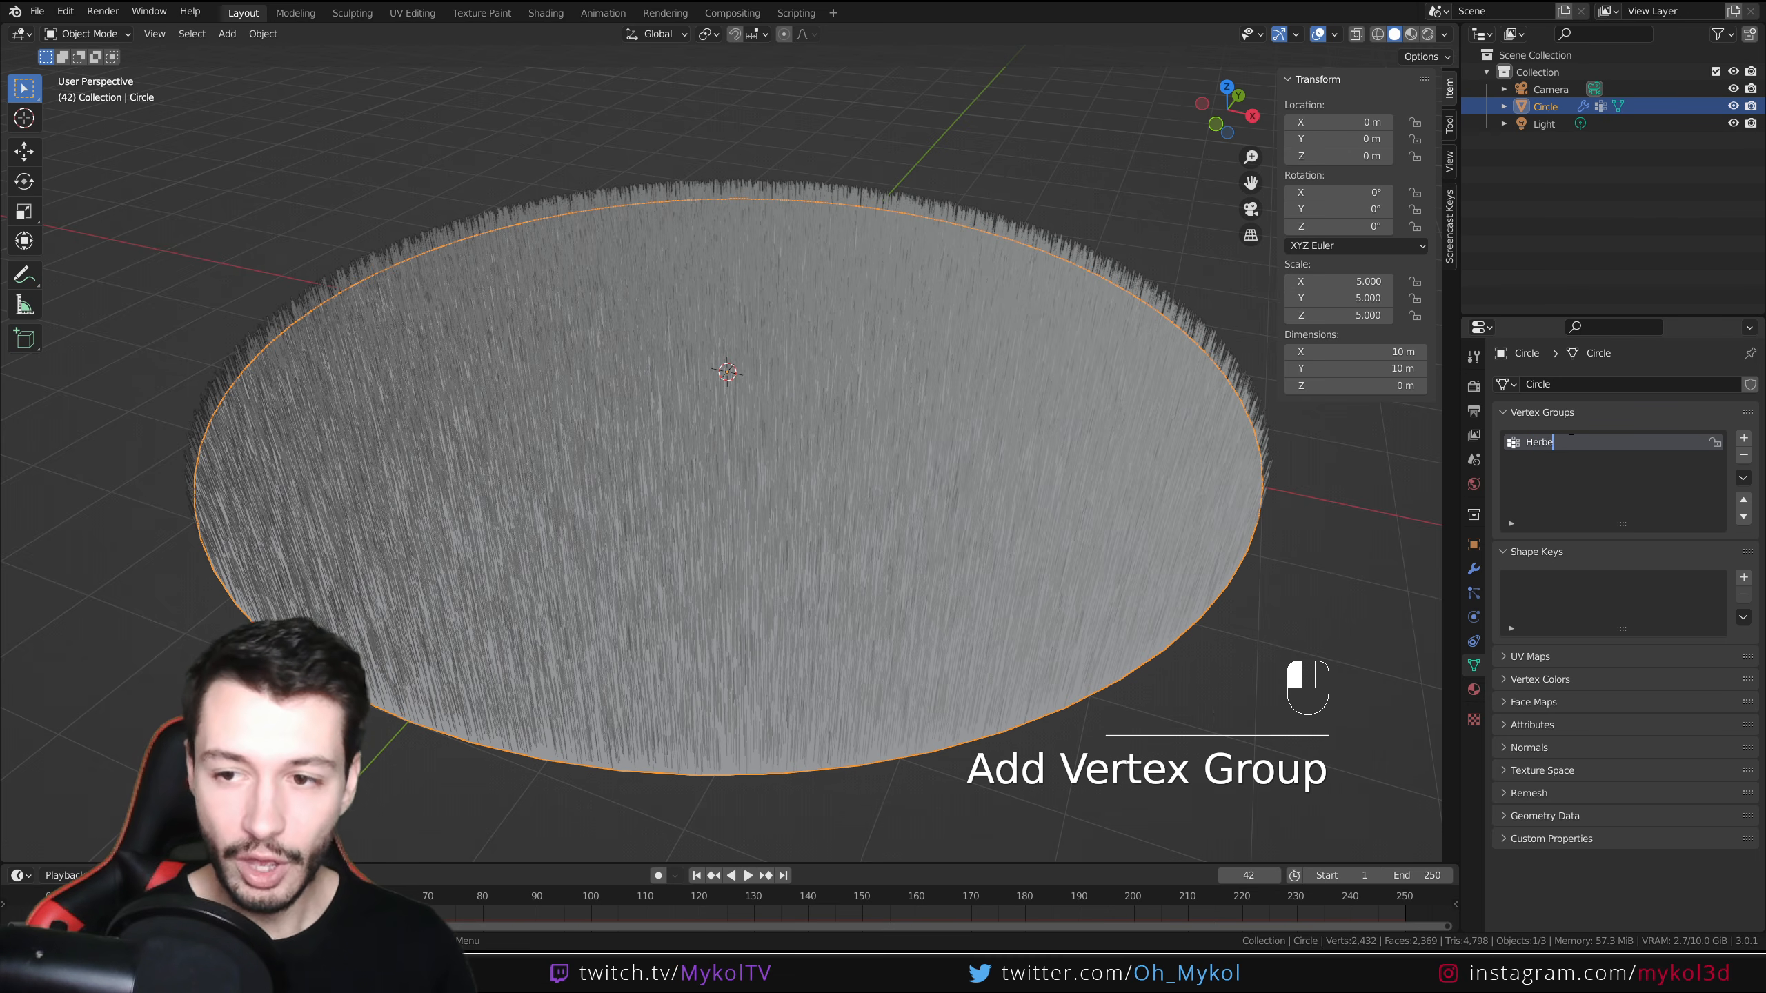
pyautogui.write('Densite')
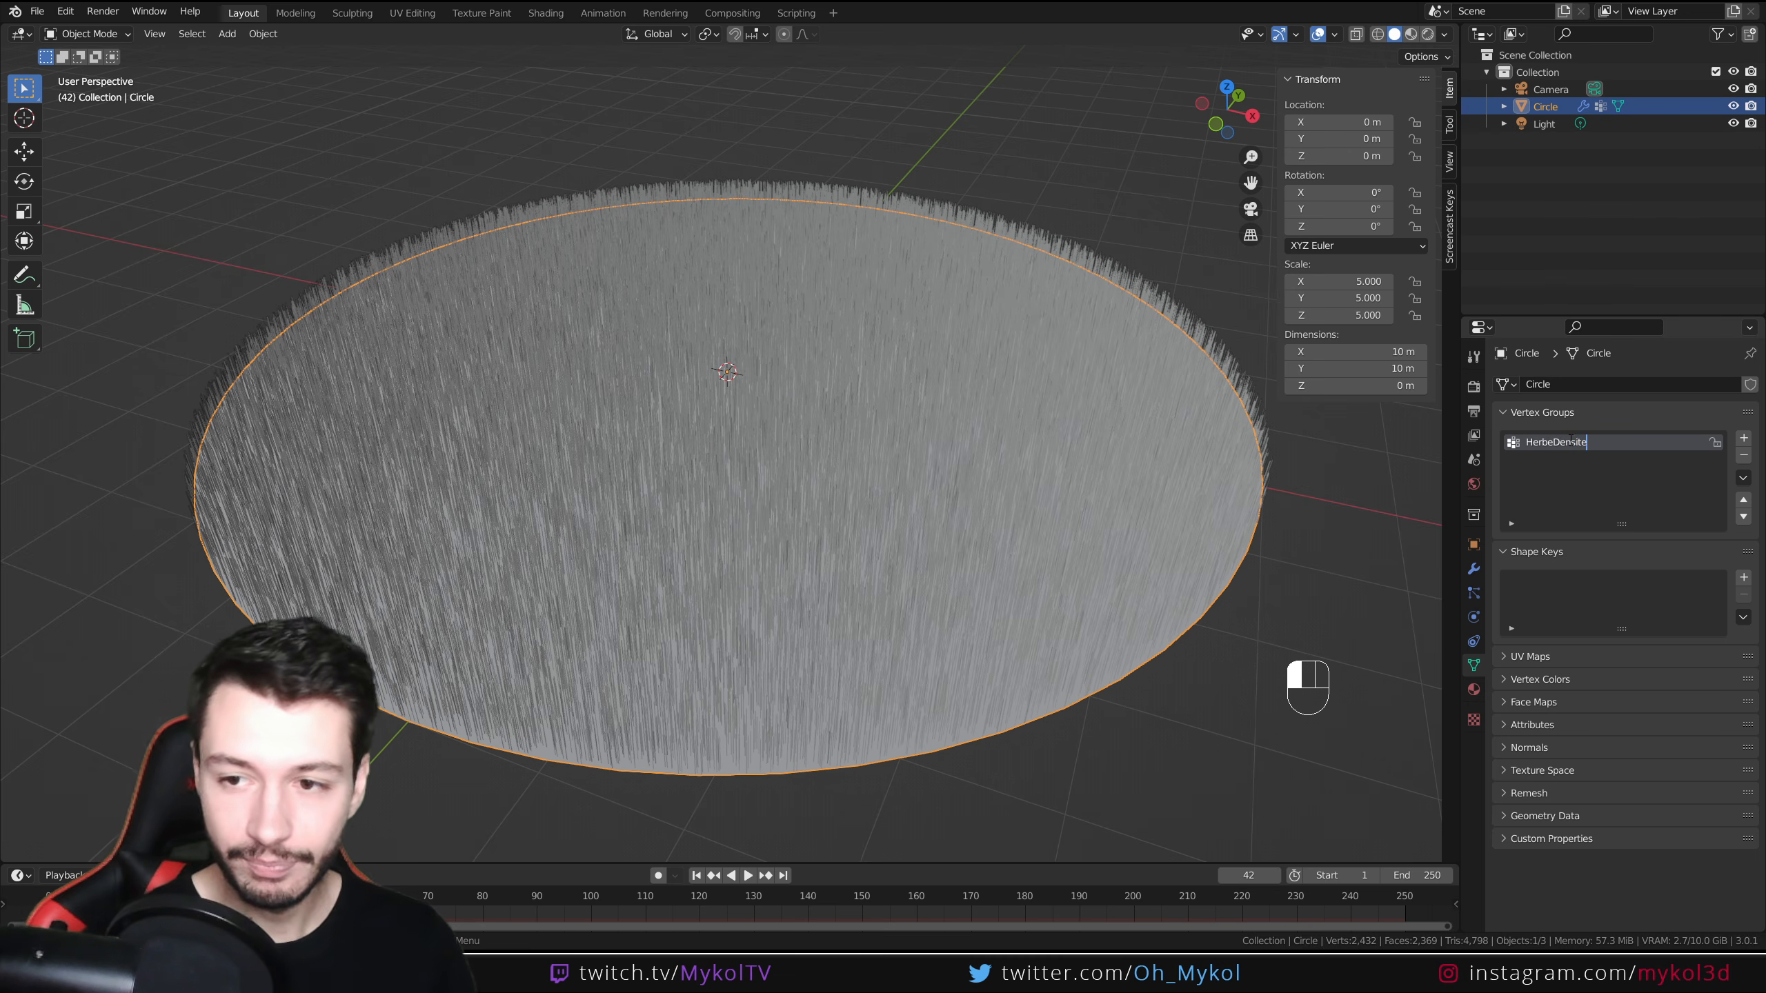
pyautogui.click(1586, 504)
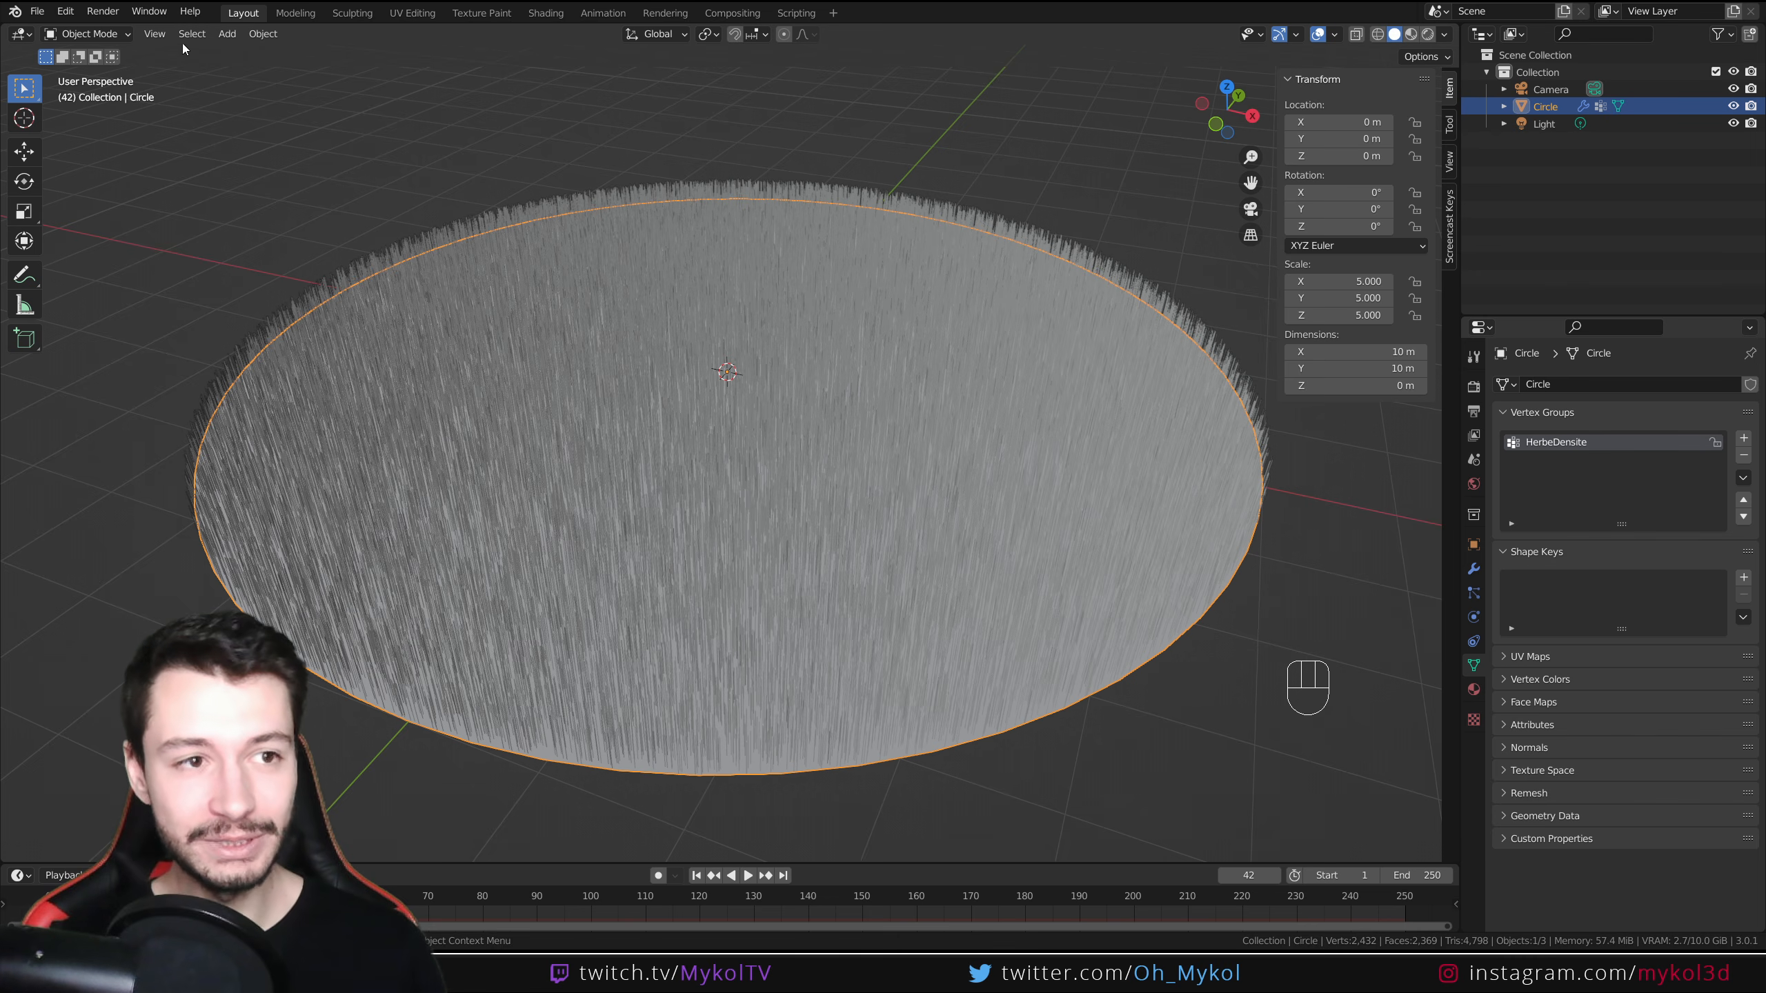
# Switch to Weight Paint mode and paint a test stroke across the disc, undoing it
pyautogui.click(87, 34)
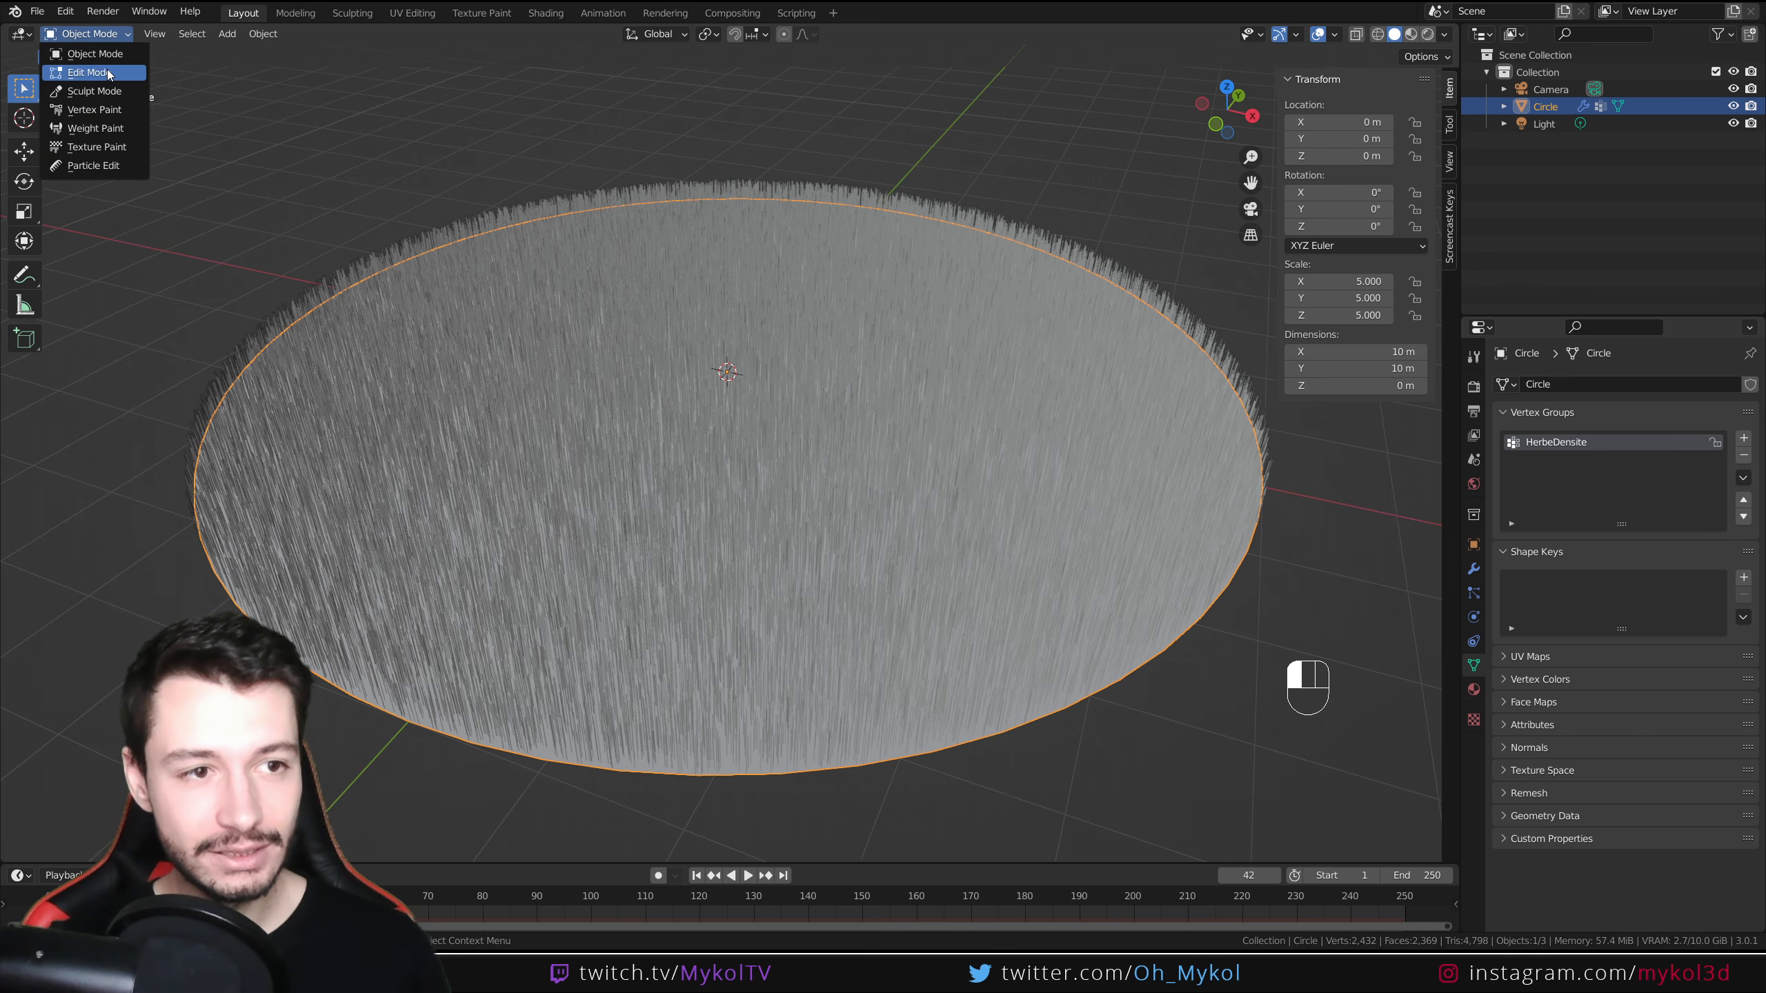
pyautogui.click(104, 130)
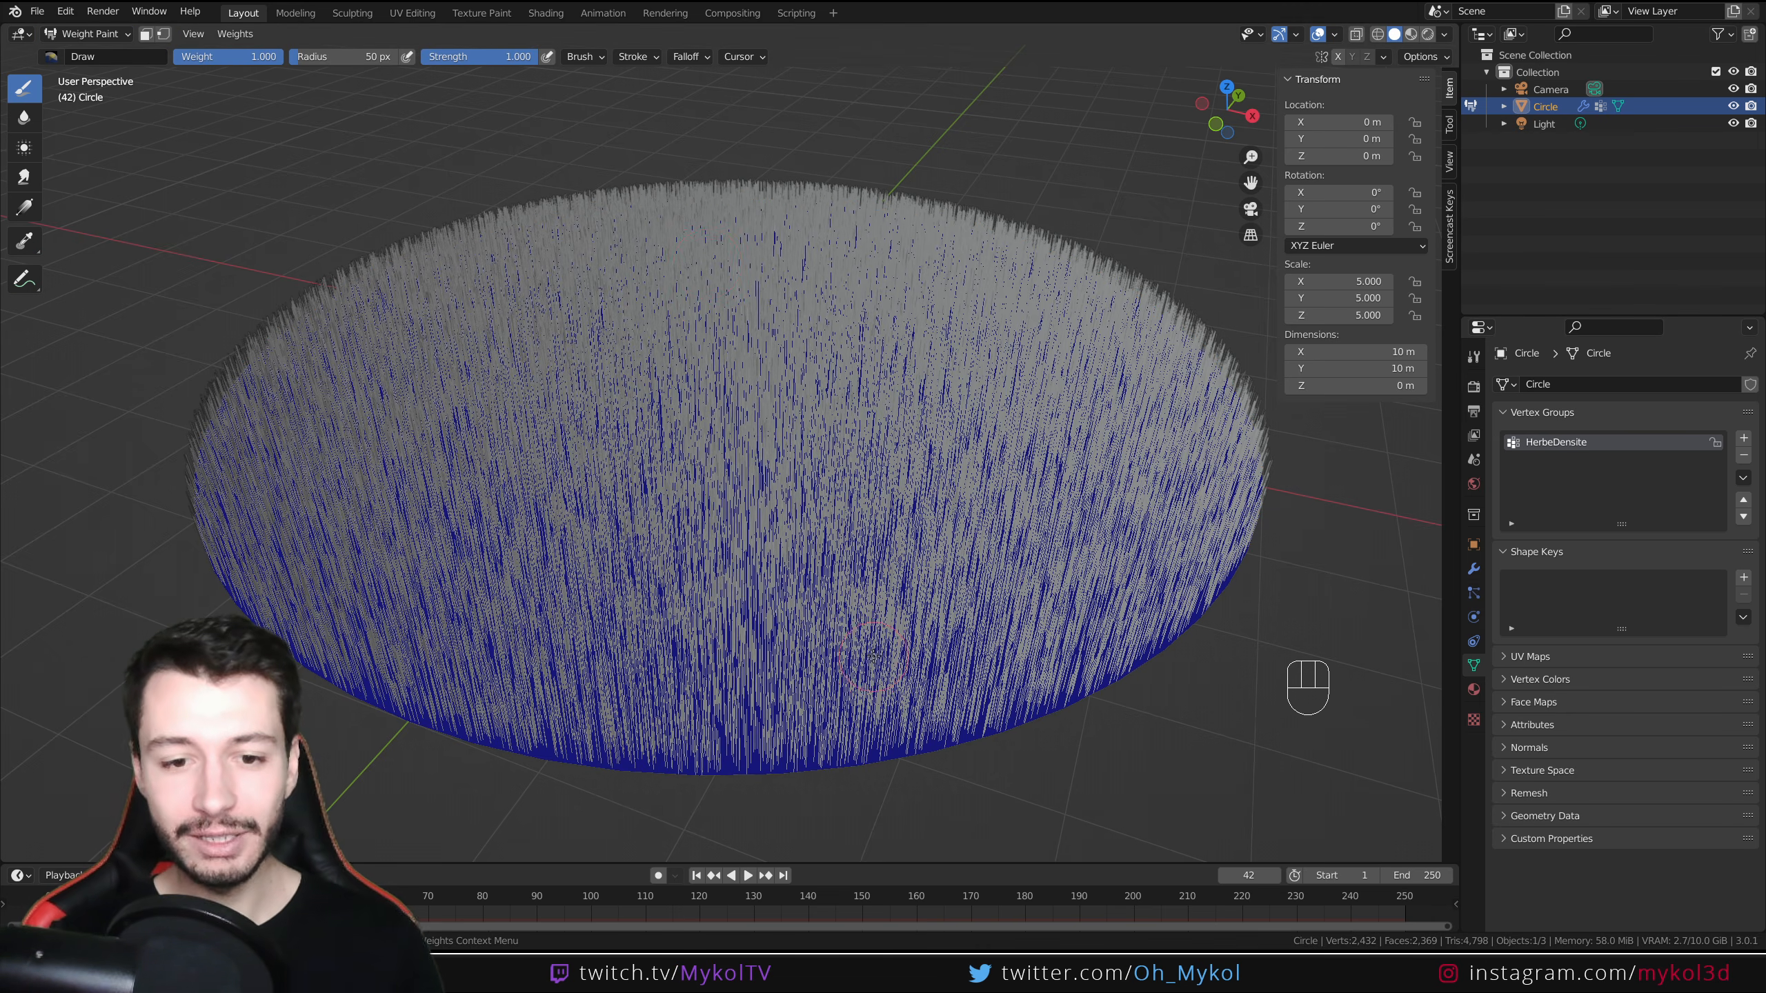
pyautogui.moveTo(877, 760)
pyautogui.mouseDown()
pyautogui.moveTo(716, 397)
pyautogui.moveTo(466, 179)
pyautogui.mouseUp()
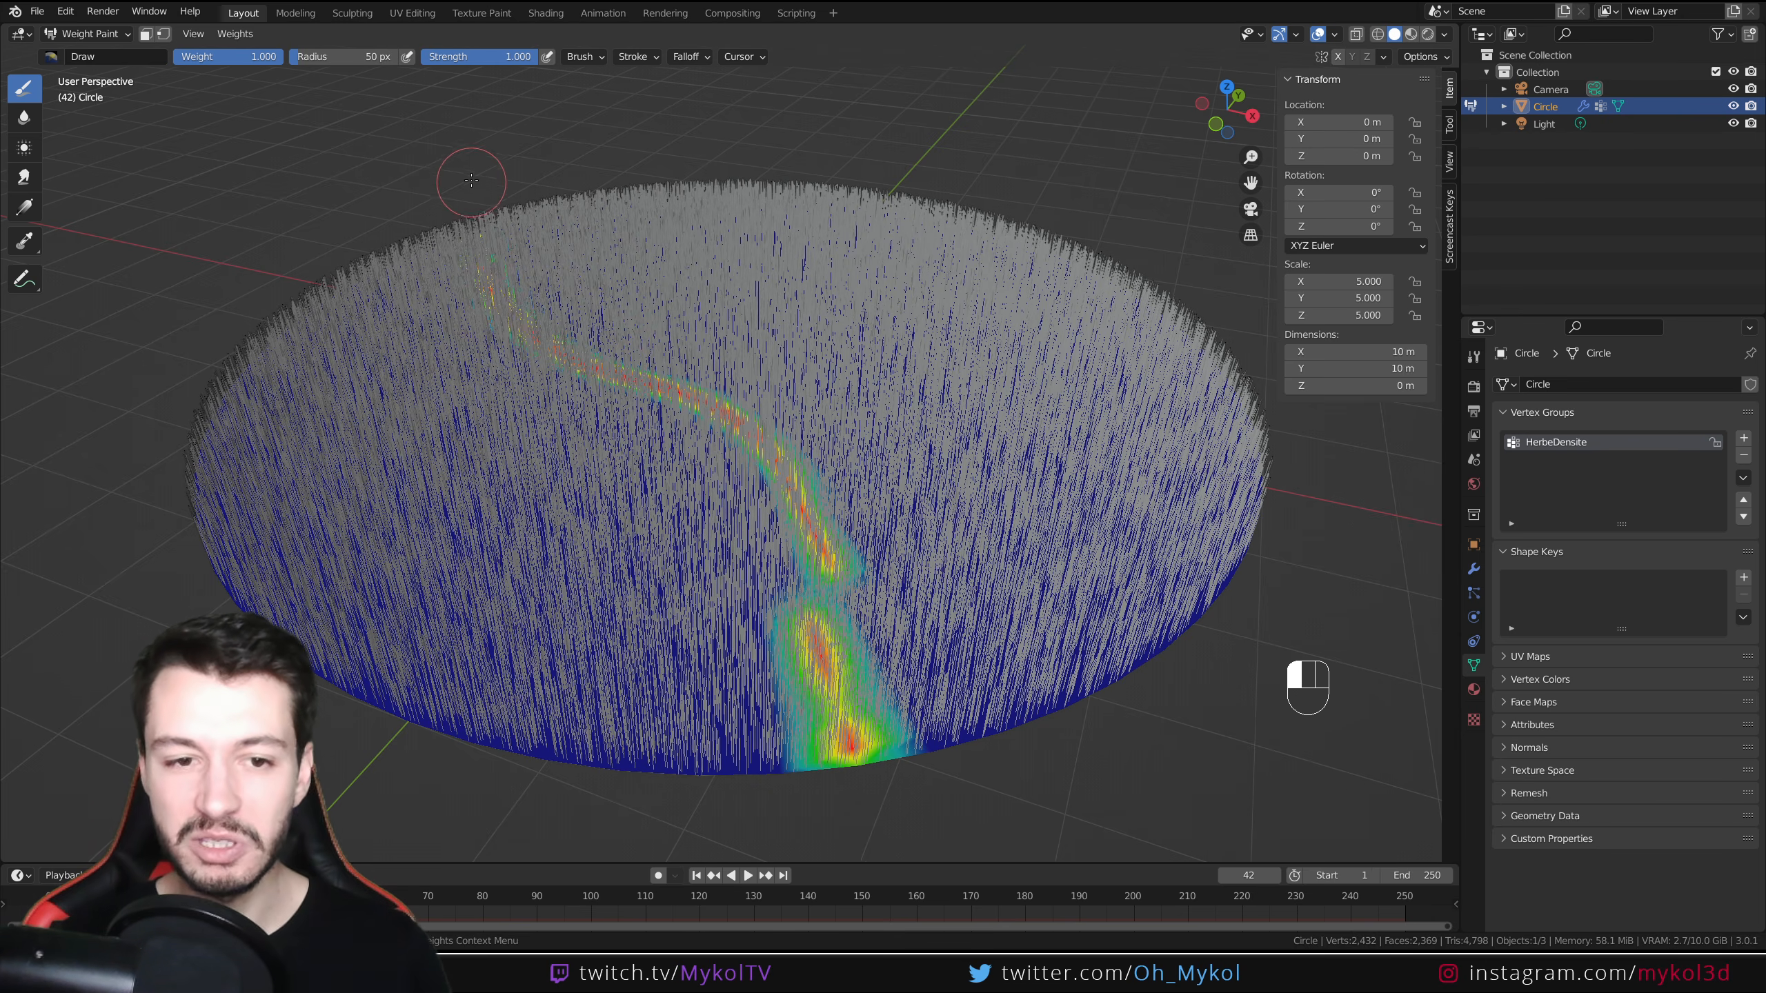
pyautogui.press('ctrl')
pyautogui.hotkey('ctrl', 'z')
pyautogui.scroll(-3, 660, 546)
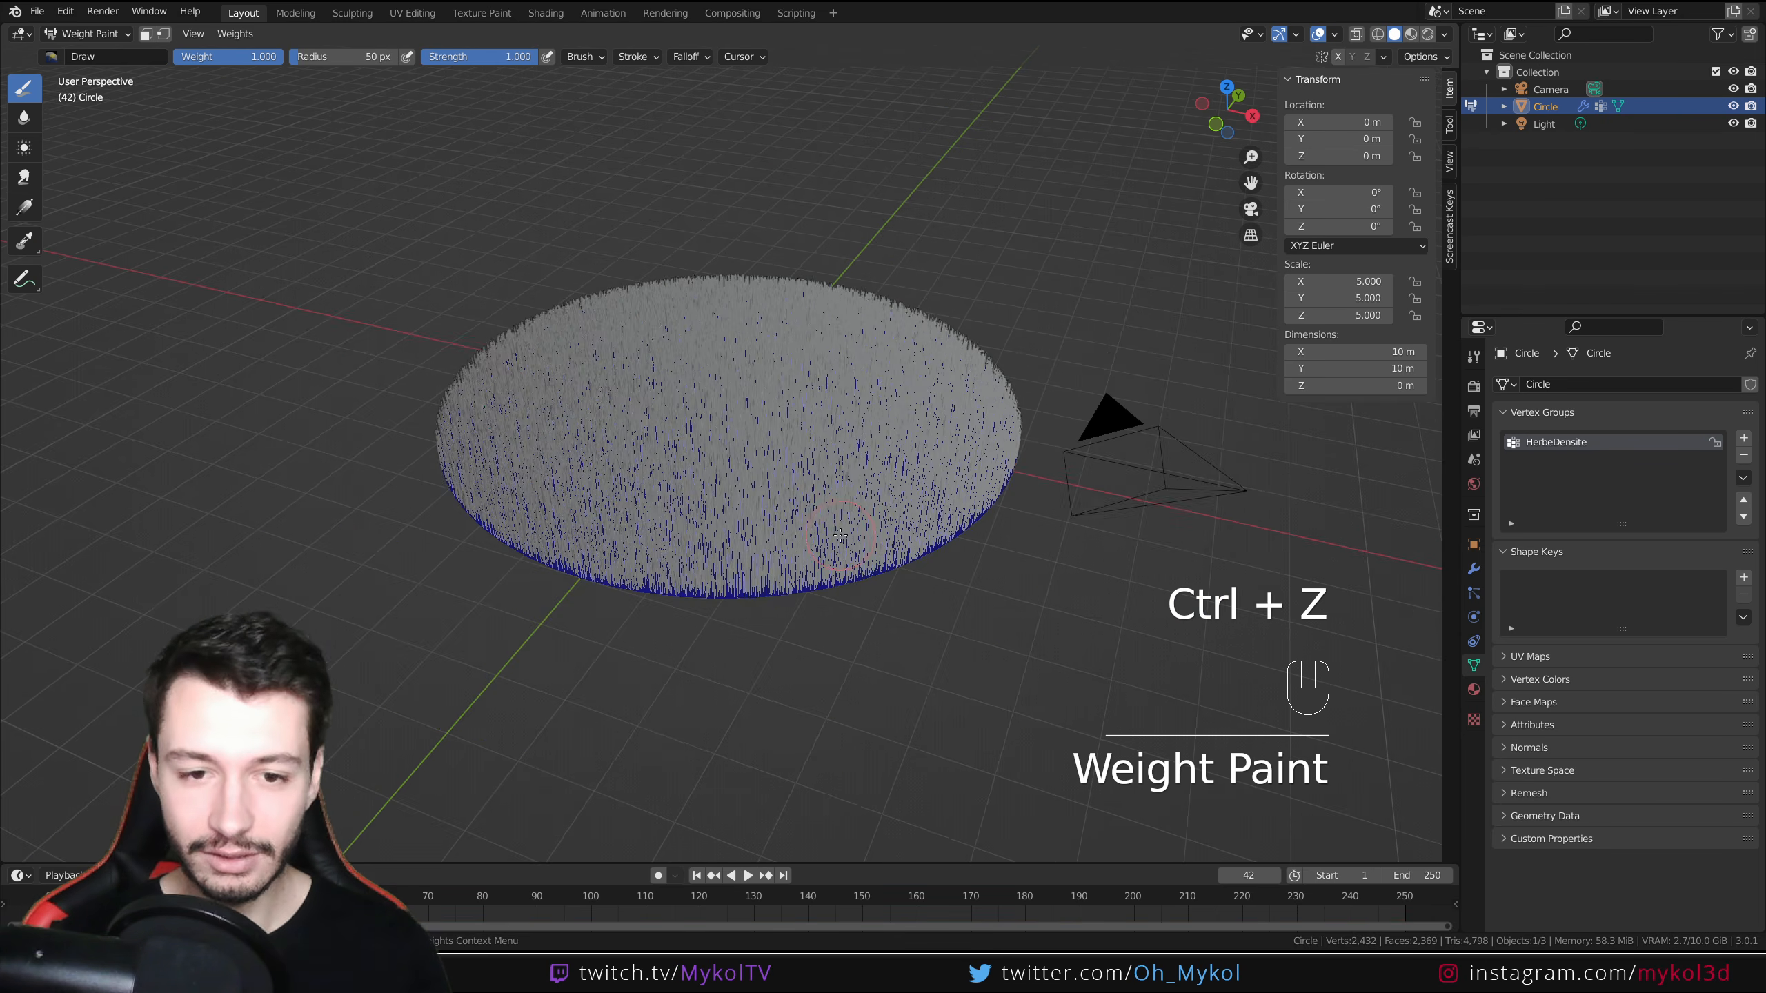
# Paint a longer test trail across the disc and undo it
pyautogui.moveTo(661, 547); pyautogui.dragTo(656, 584, button='middle')
pyautogui.scroll(-2, 855, 574)
pyautogui.scroll(5, 854, 578)
pyautogui.scroll(-3, 855, 723)
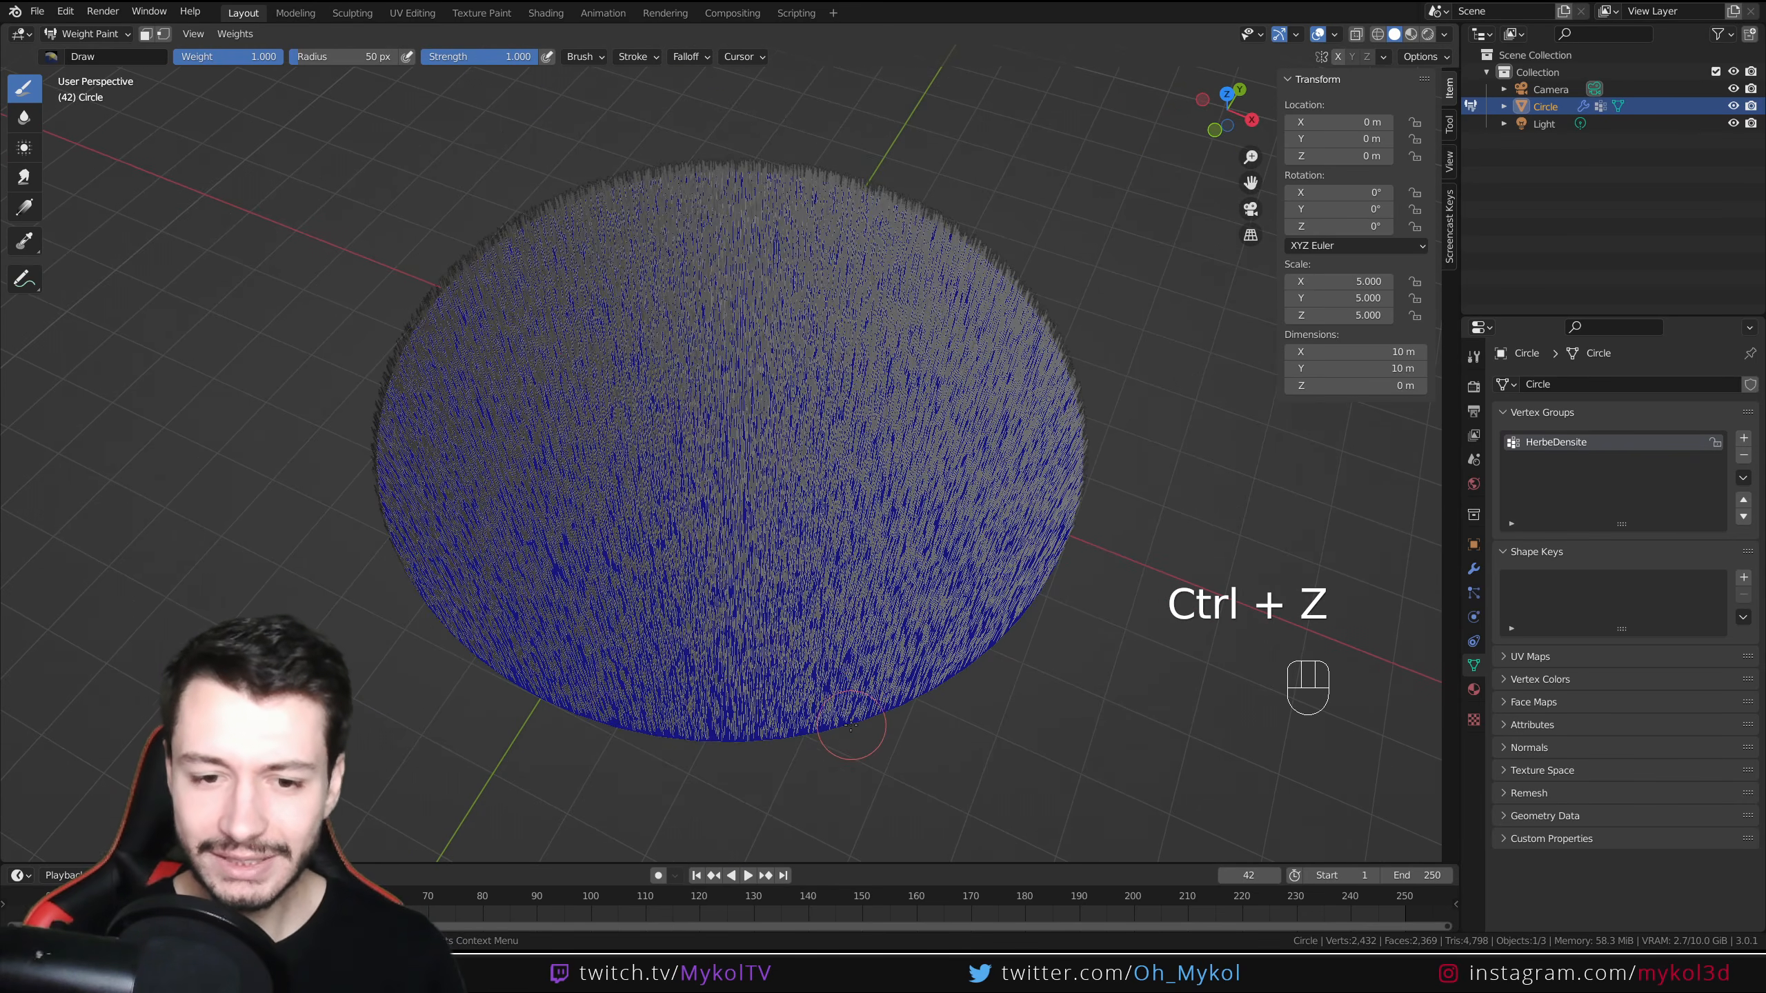
pyautogui.moveTo(823, 720)
pyautogui.mouseDown()
pyautogui.moveTo(757, 585)
pyautogui.moveTo(798, 472)
pyautogui.moveTo(788, 387)
pyautogui.moveTo(618, 225)
pyautogui.mouseUp()
pyautogui.scroll(5, 618, 225)
pyautogui.keyDown('shift'); pyautogui.moveTo(618, 225); pyautogui.dragTo(714, 485, button='middle'); pyautogui.keyUp('shift')
pyautogui.scroll(-5, 715, 485)
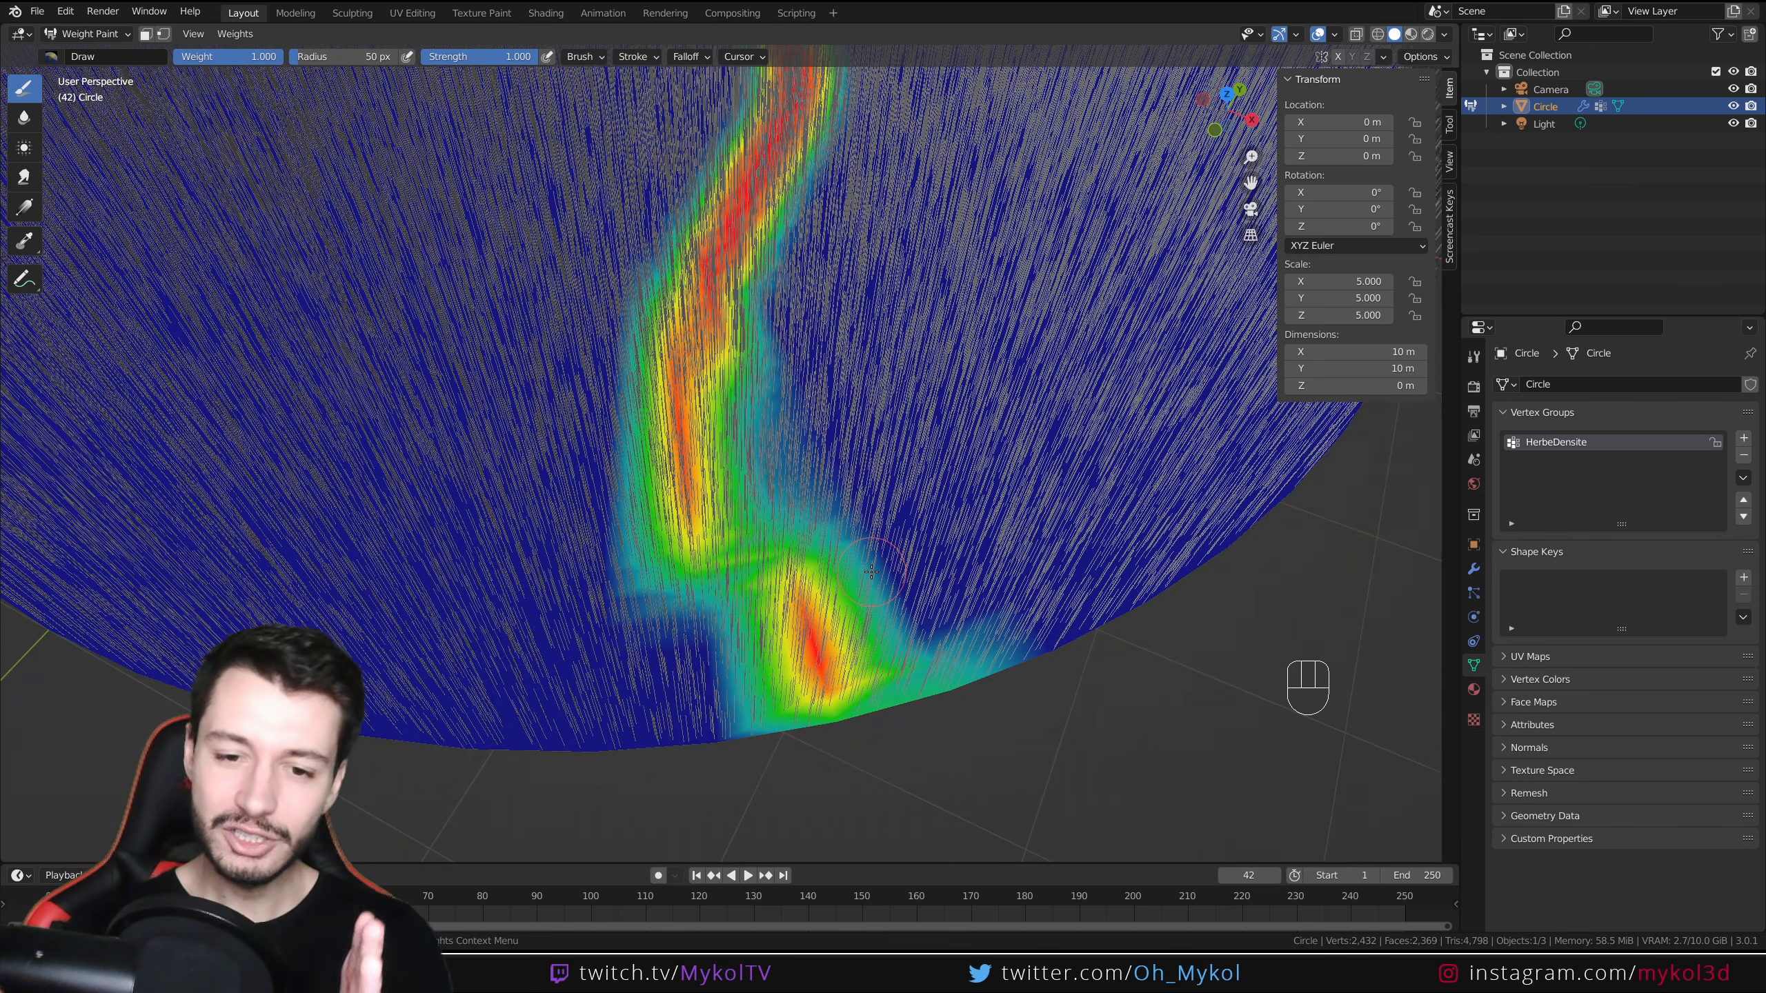
pyautogui.press('ctrl')
pyautogui.hotkey('ctrl', 'z')
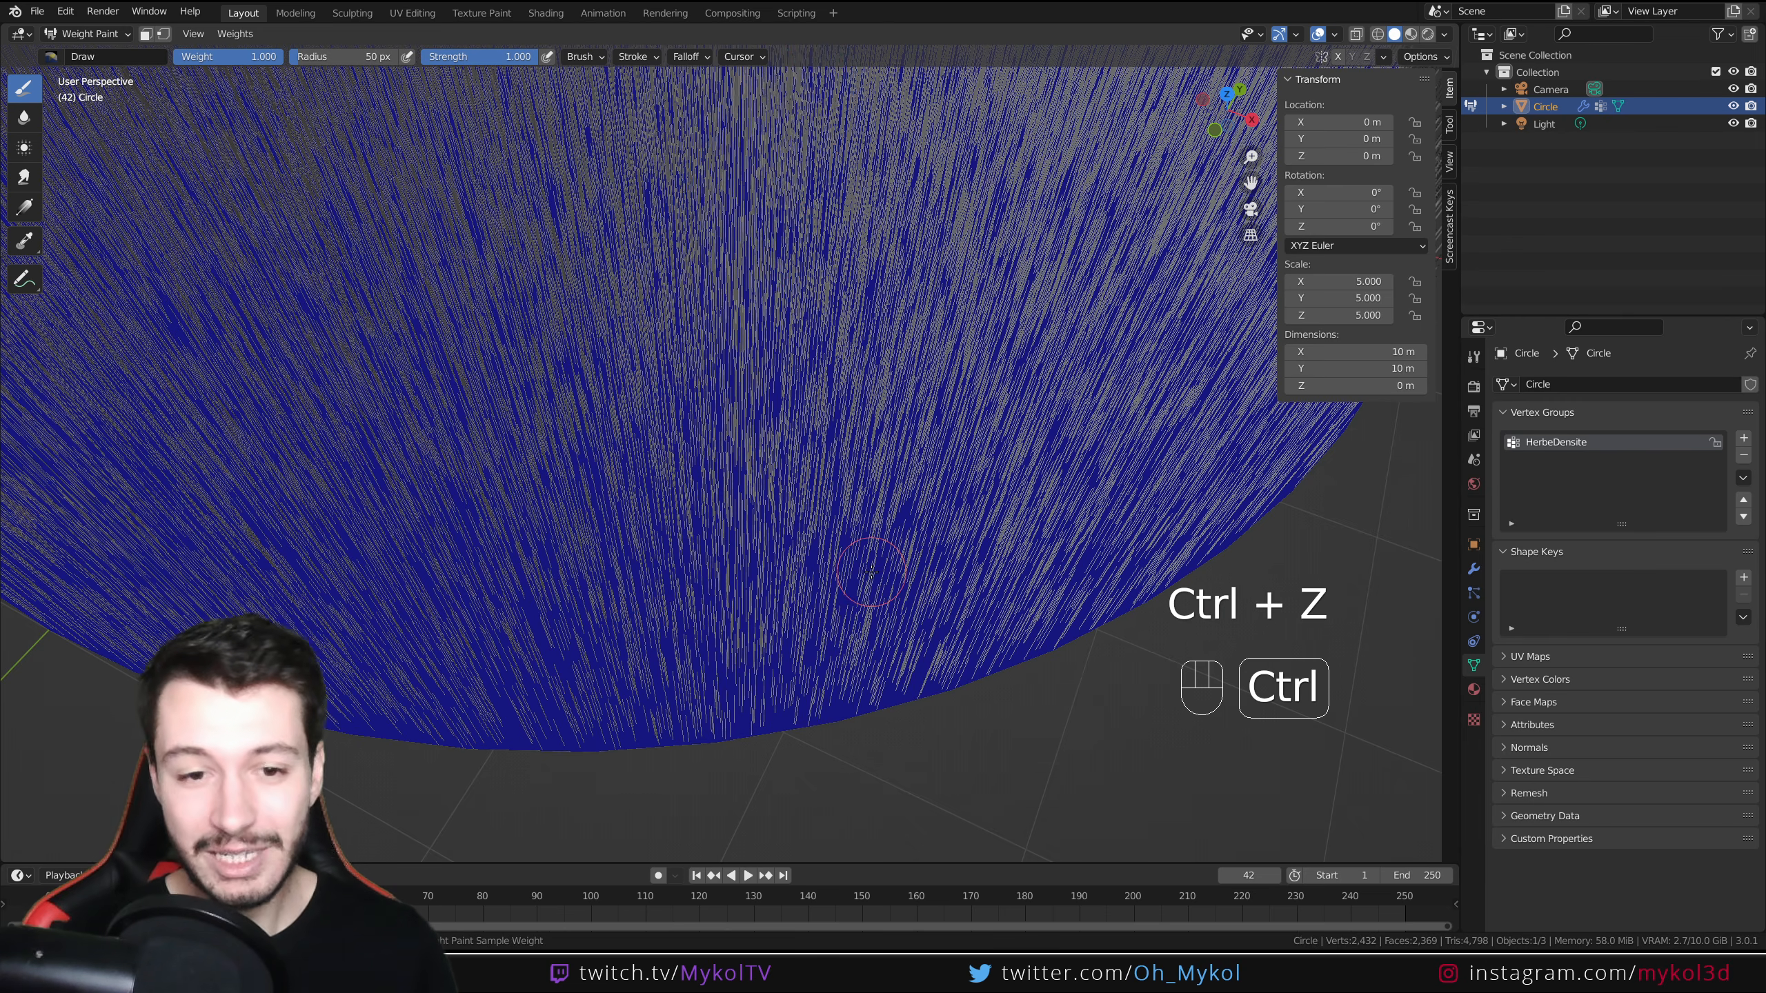
# Return to Object Mode and apply a Simple Subdivision modifier with 2 viewport levels to the disc
pyautogui.click(87, 33)
pyautogui.click(92, 54)
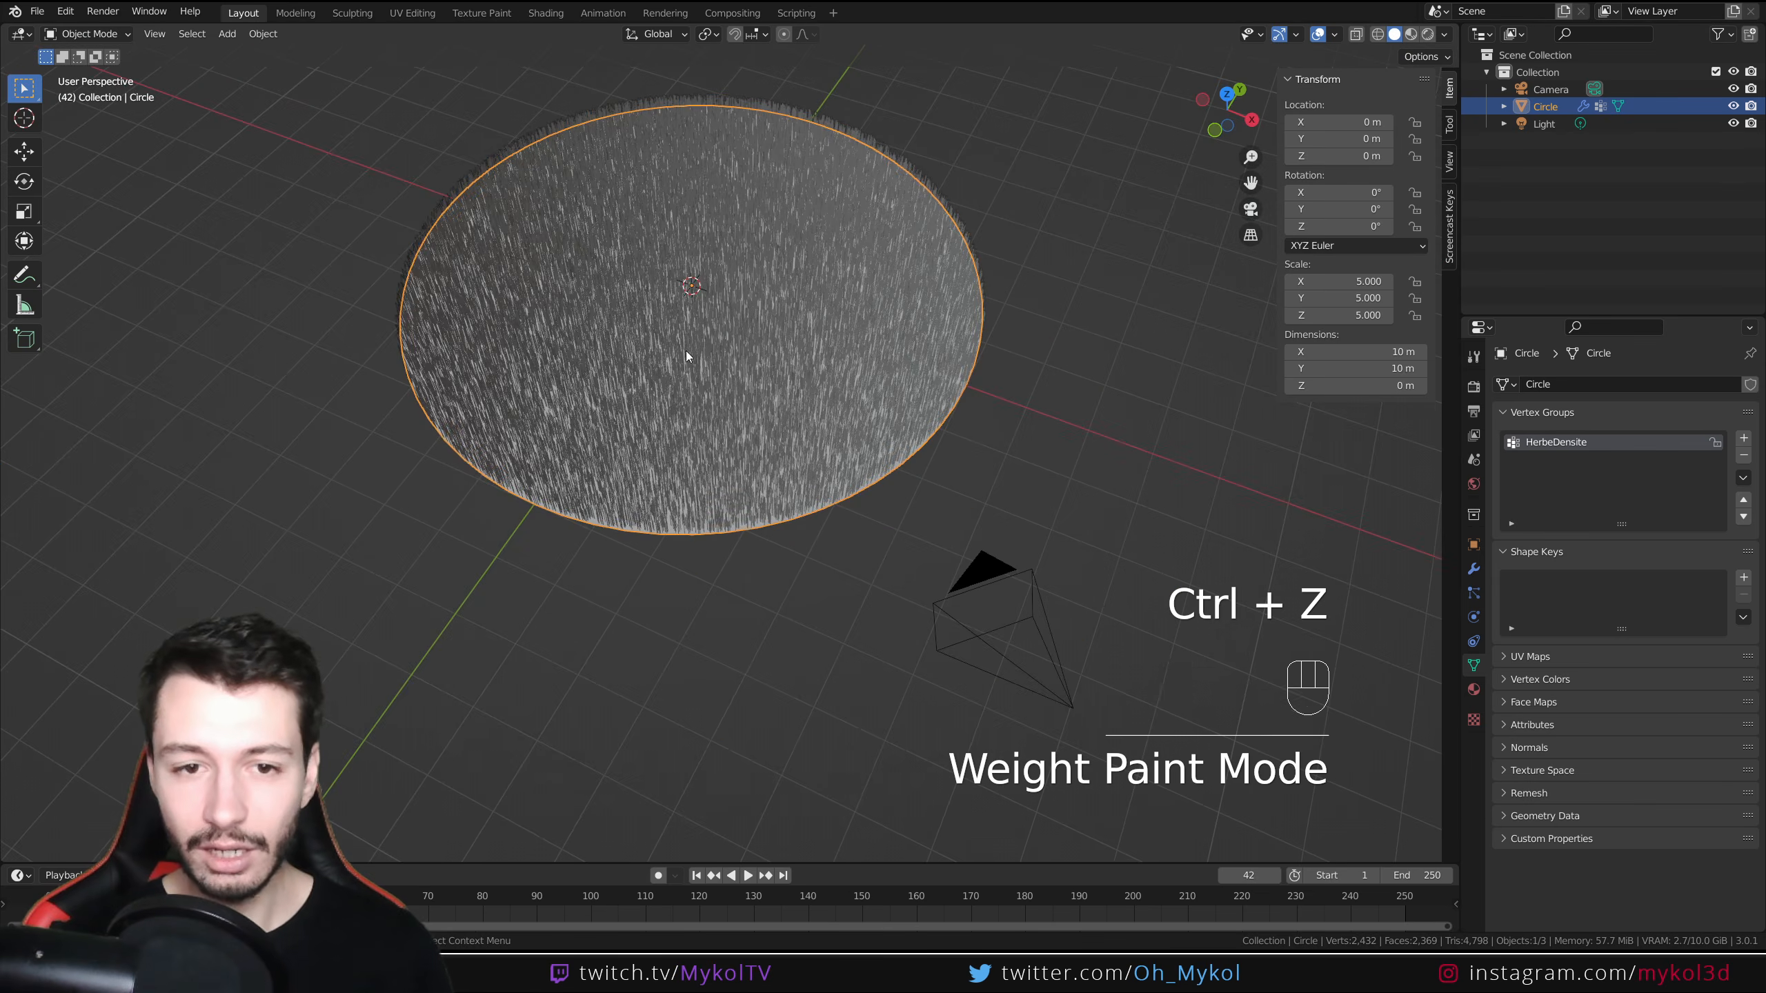
pyautogui.click(1474, 576)
pyautogui.click(1588, 382)
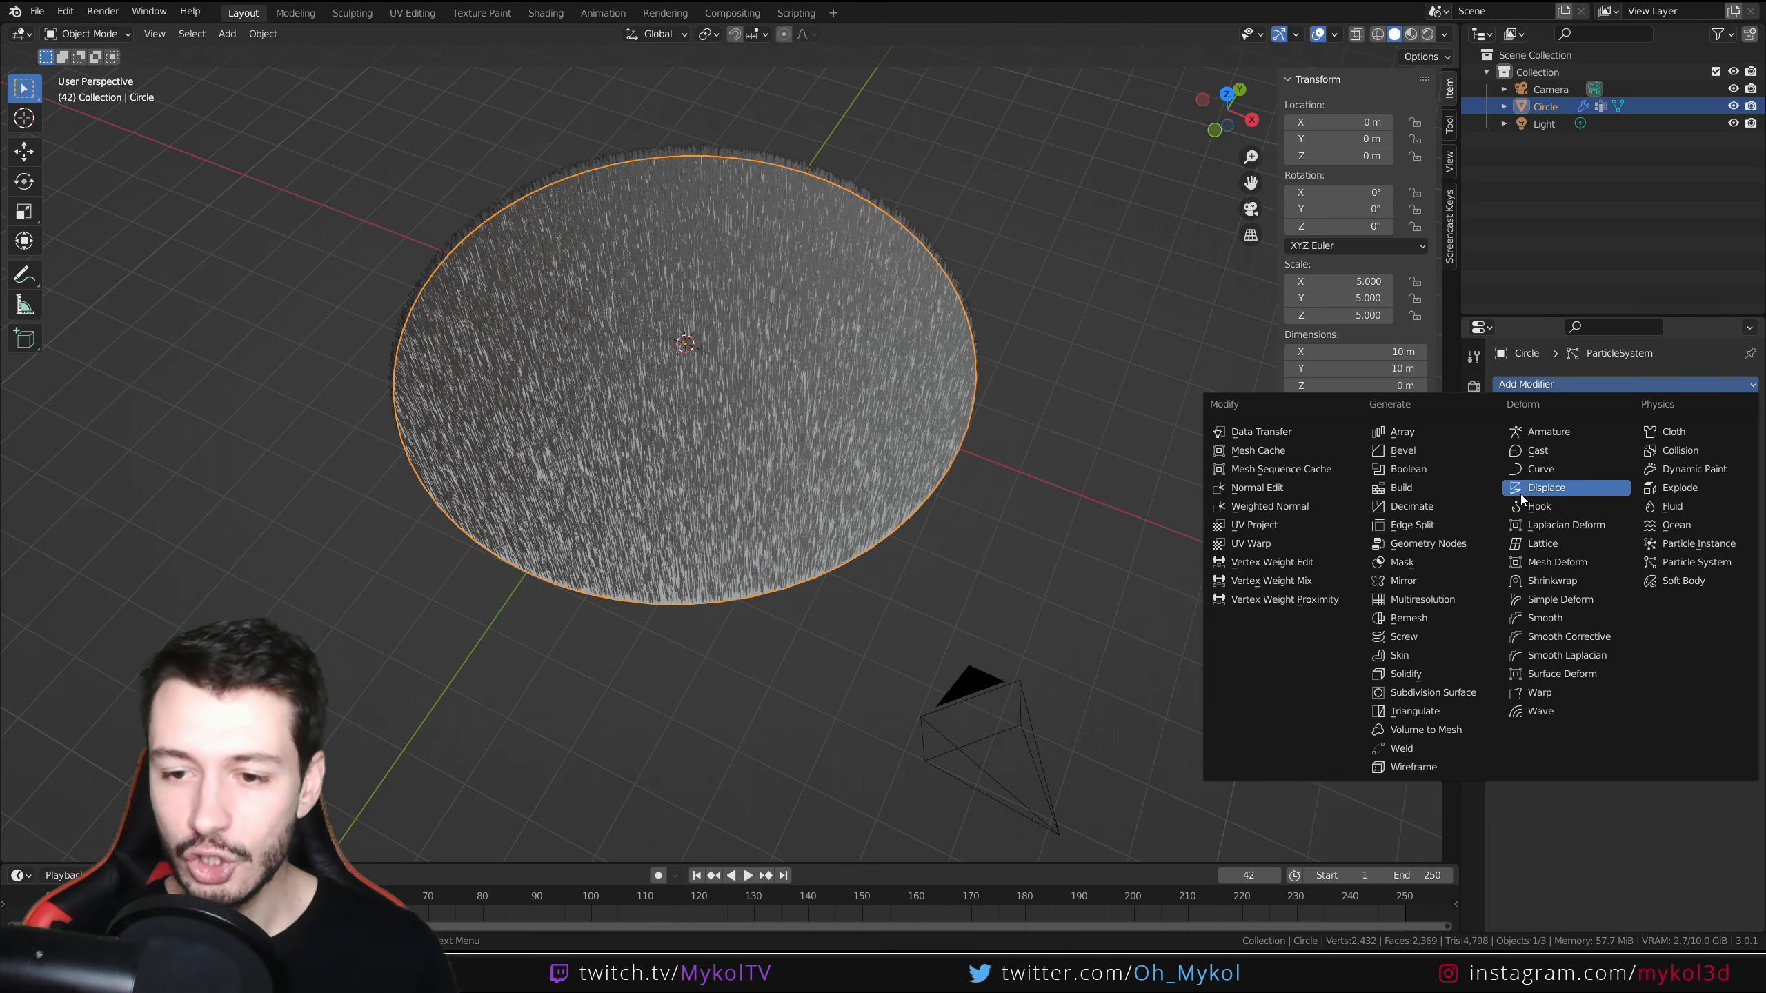
pyautogui.click(1450, 698)
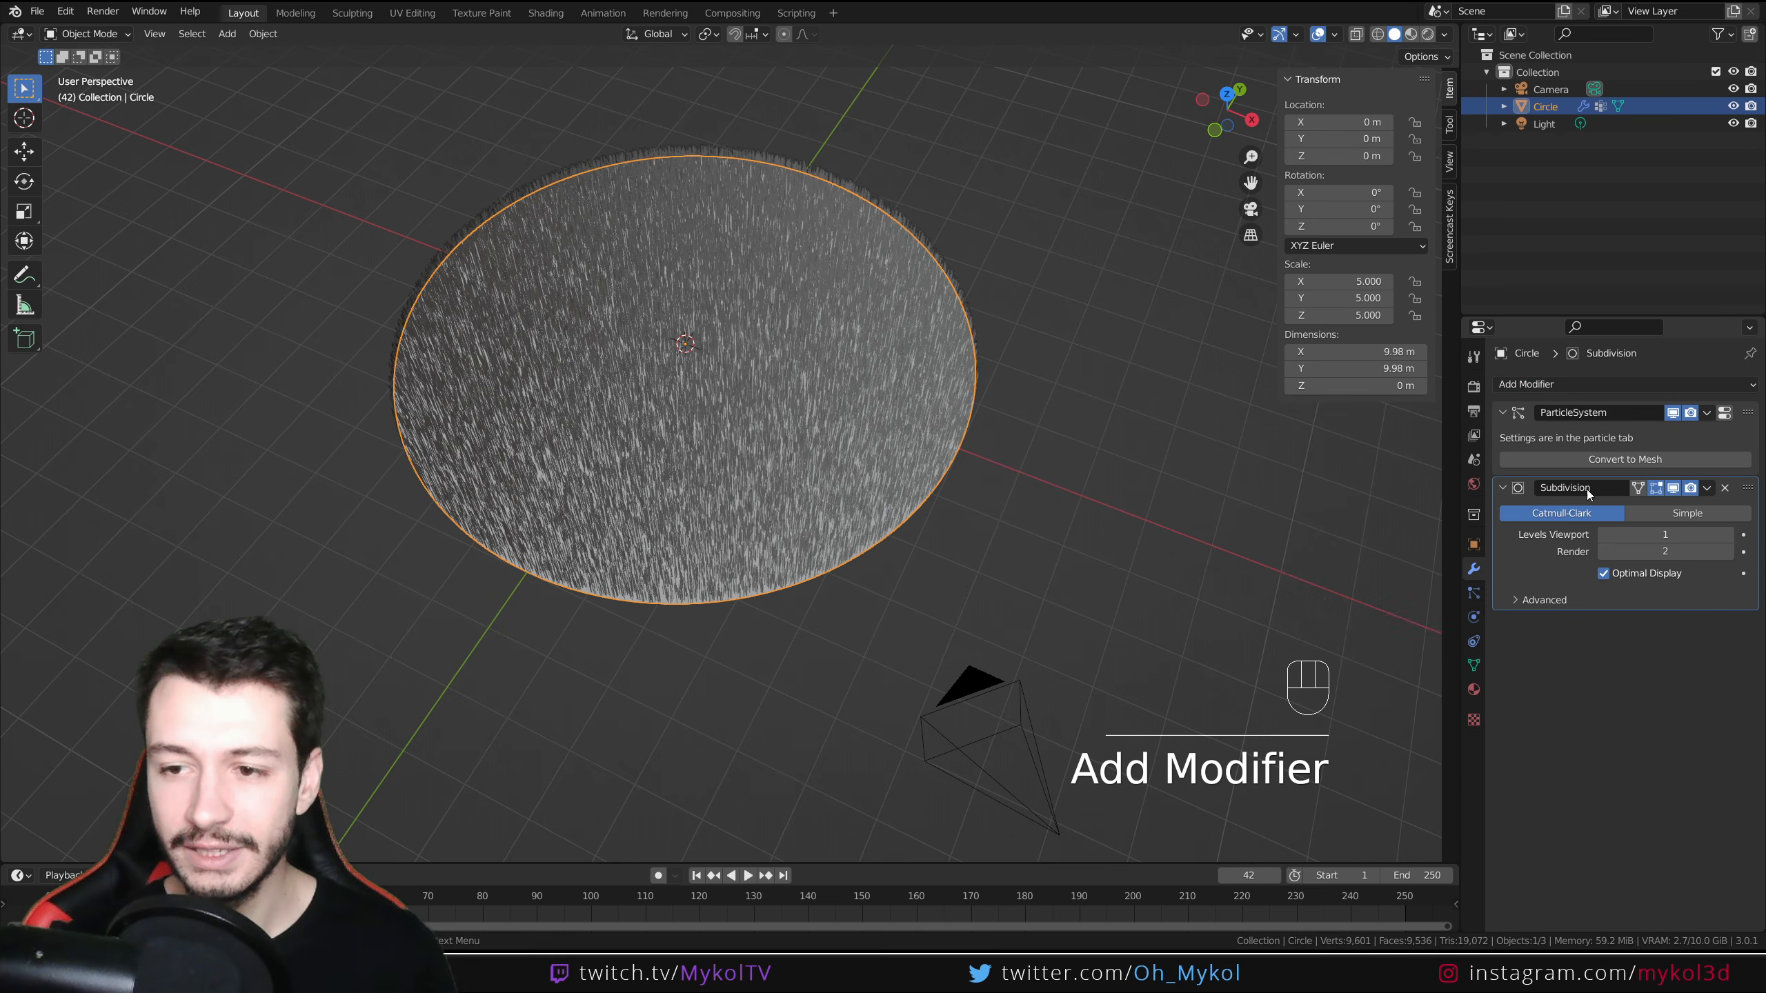
pyautogui.click(1696, 516)
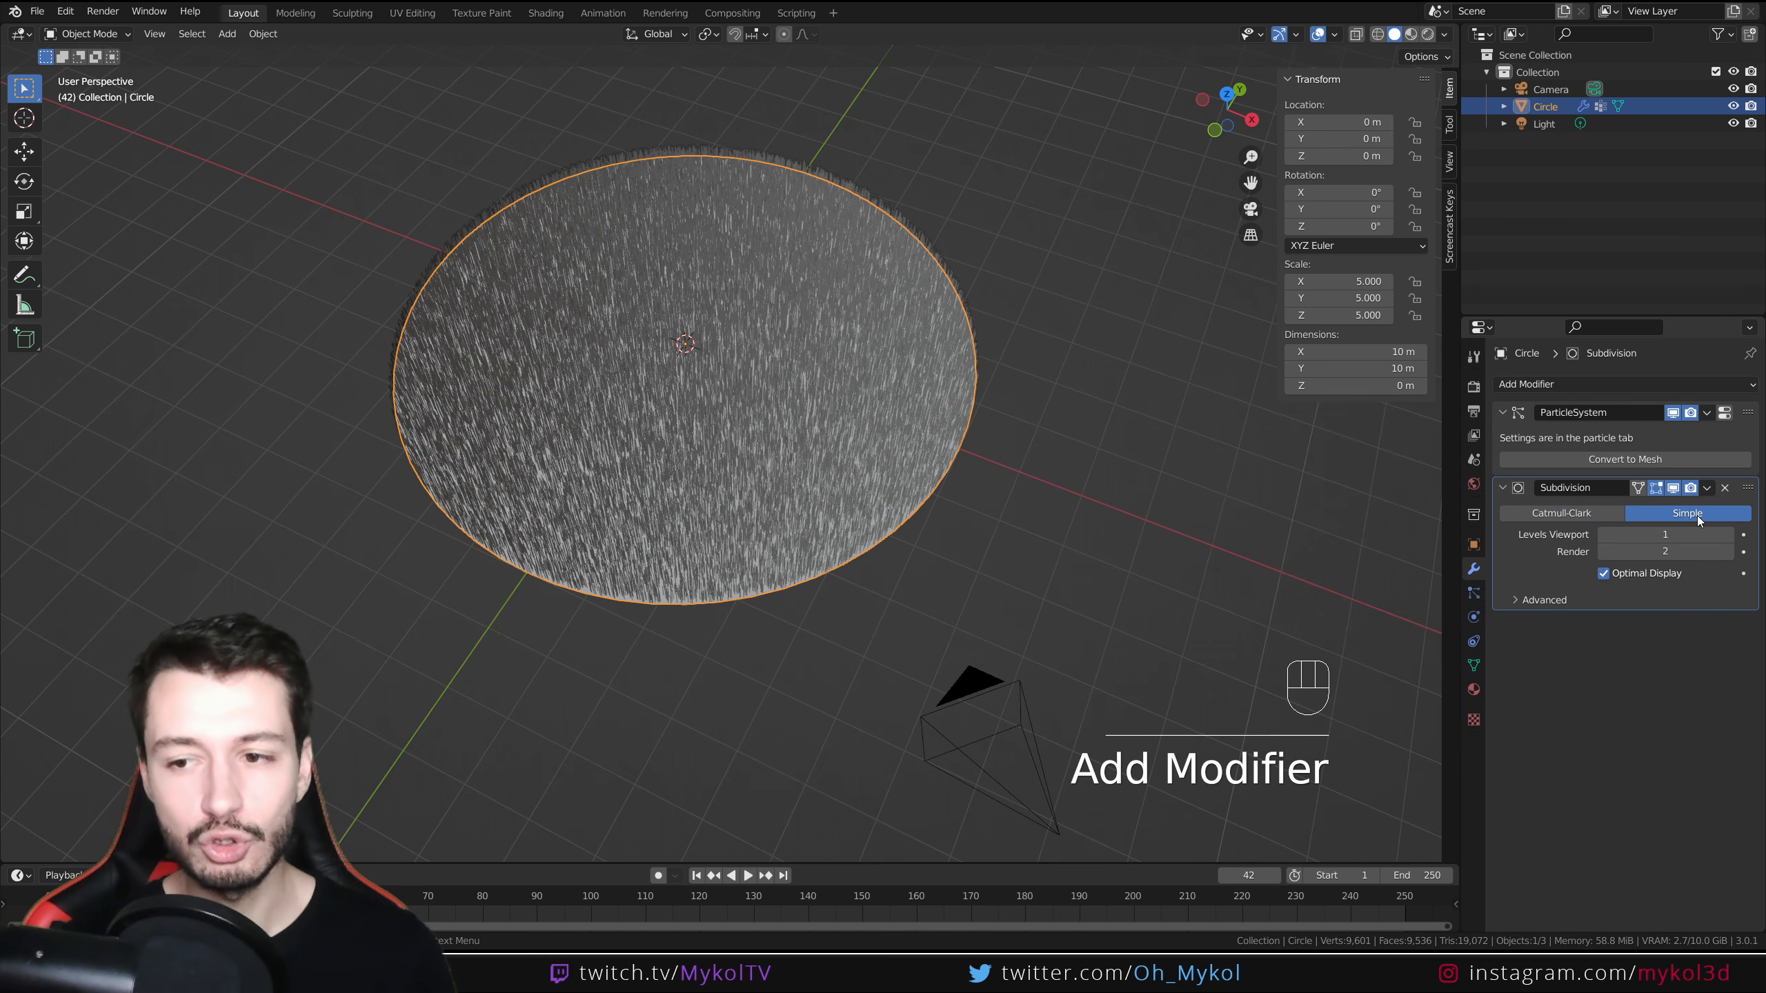
pyautogui.click(1727, 536)
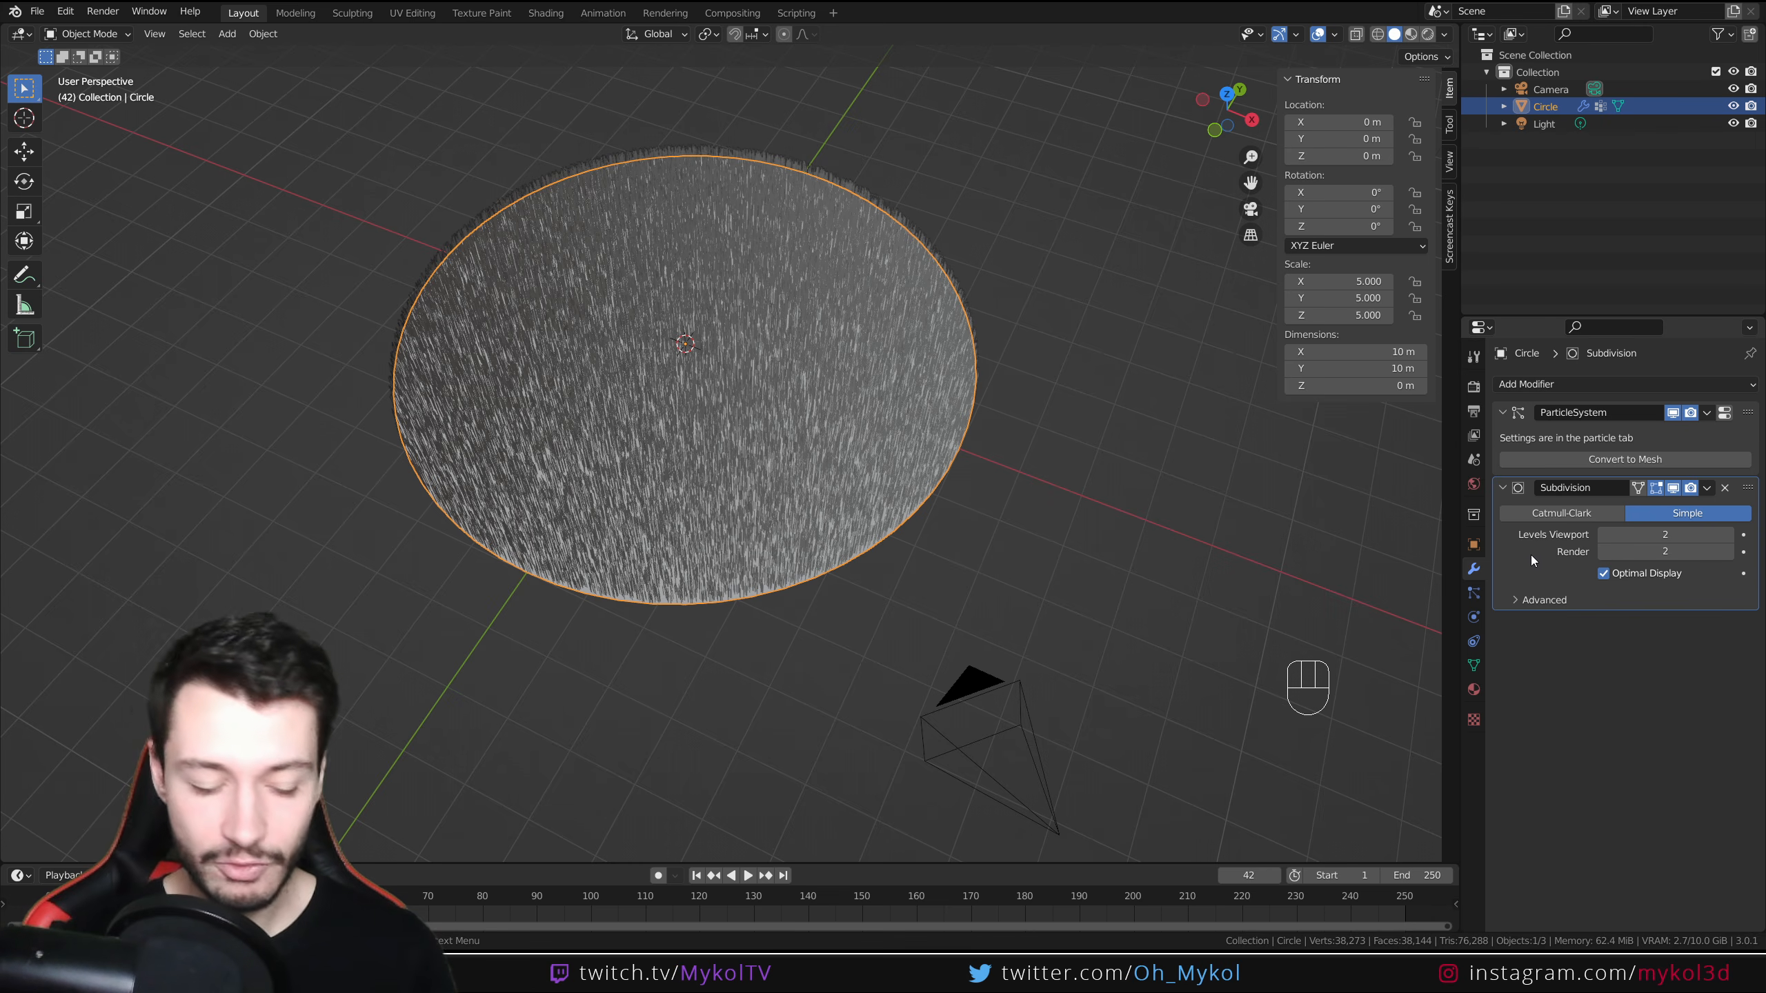
pyautogui.hotkey('ctrl', 'a')
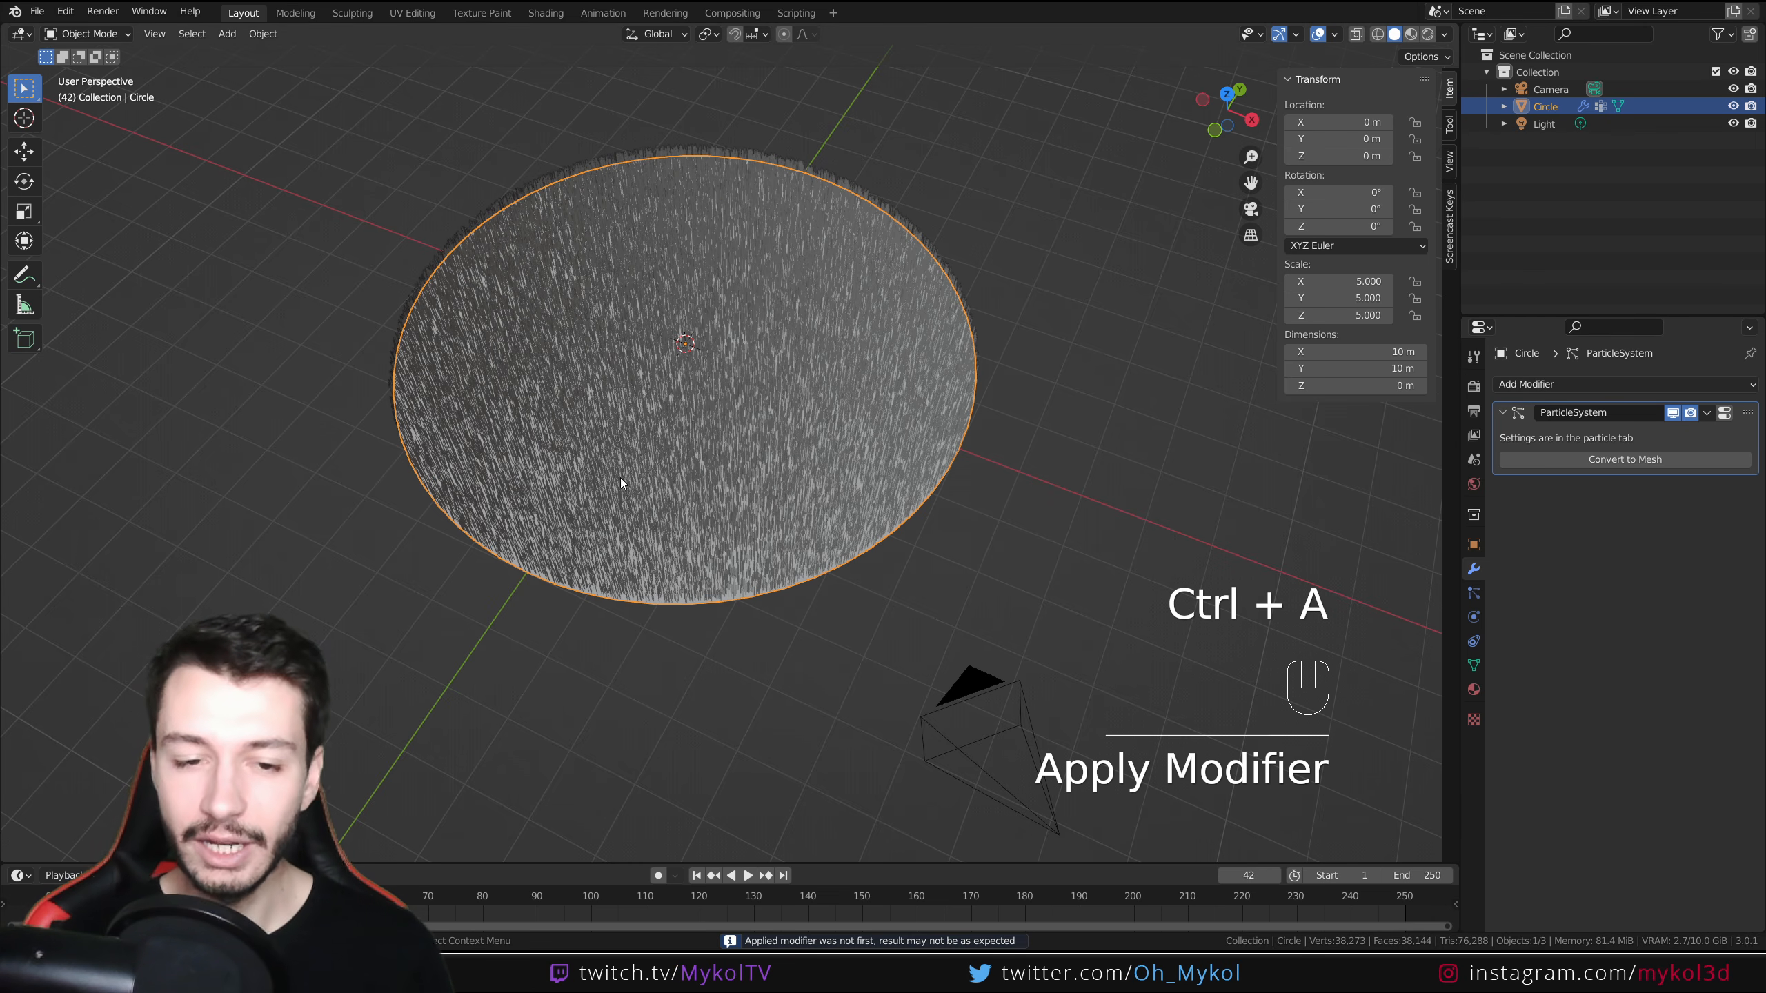
# Switch to Weight Paint mode and check the subdivided disc's mesh density in Edit Mode
pyautogui.click(71, 33)
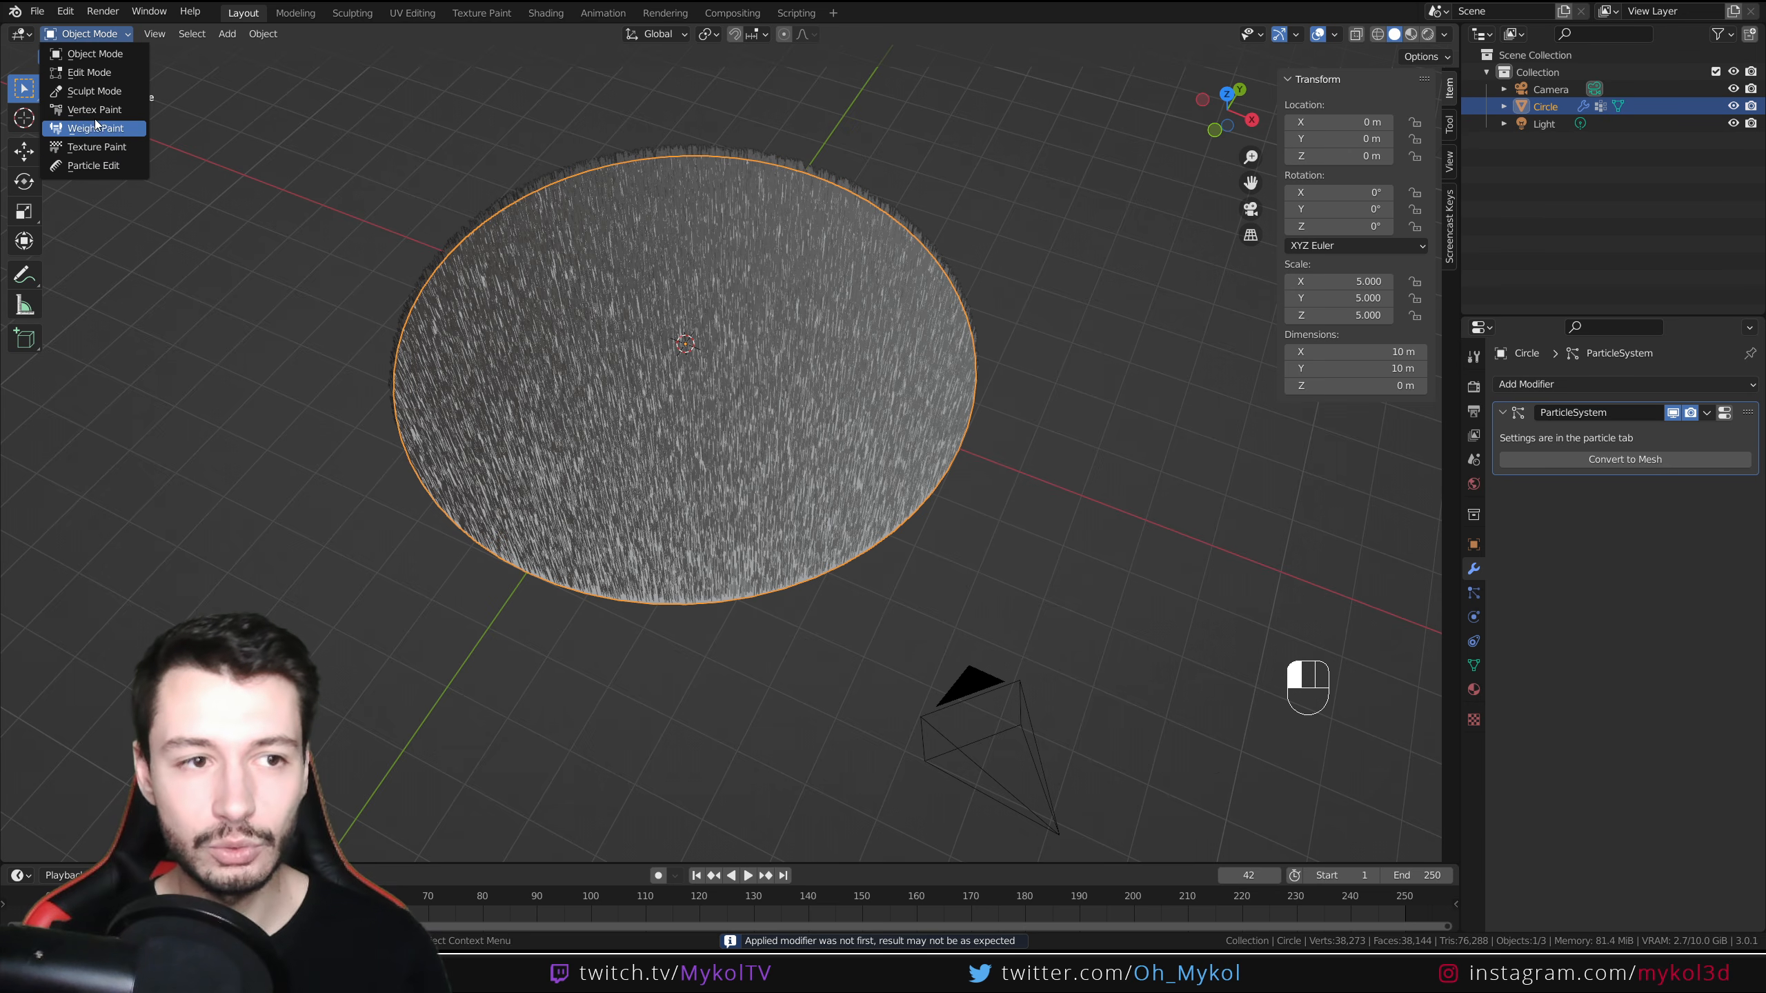
pyautogui.click(112, 127)
pyautogui.scroll(3, 772, 664)
pyautogui.moveTo(776, 666)
pyautogui.mouseDown()
pyautogui.moveTo(654, 607)
pyautogui.moveTo(661, 473)
pyautogui.moveTo(599, 112)
pyautogui.mouseUp()
pyautogui.press('Tab')
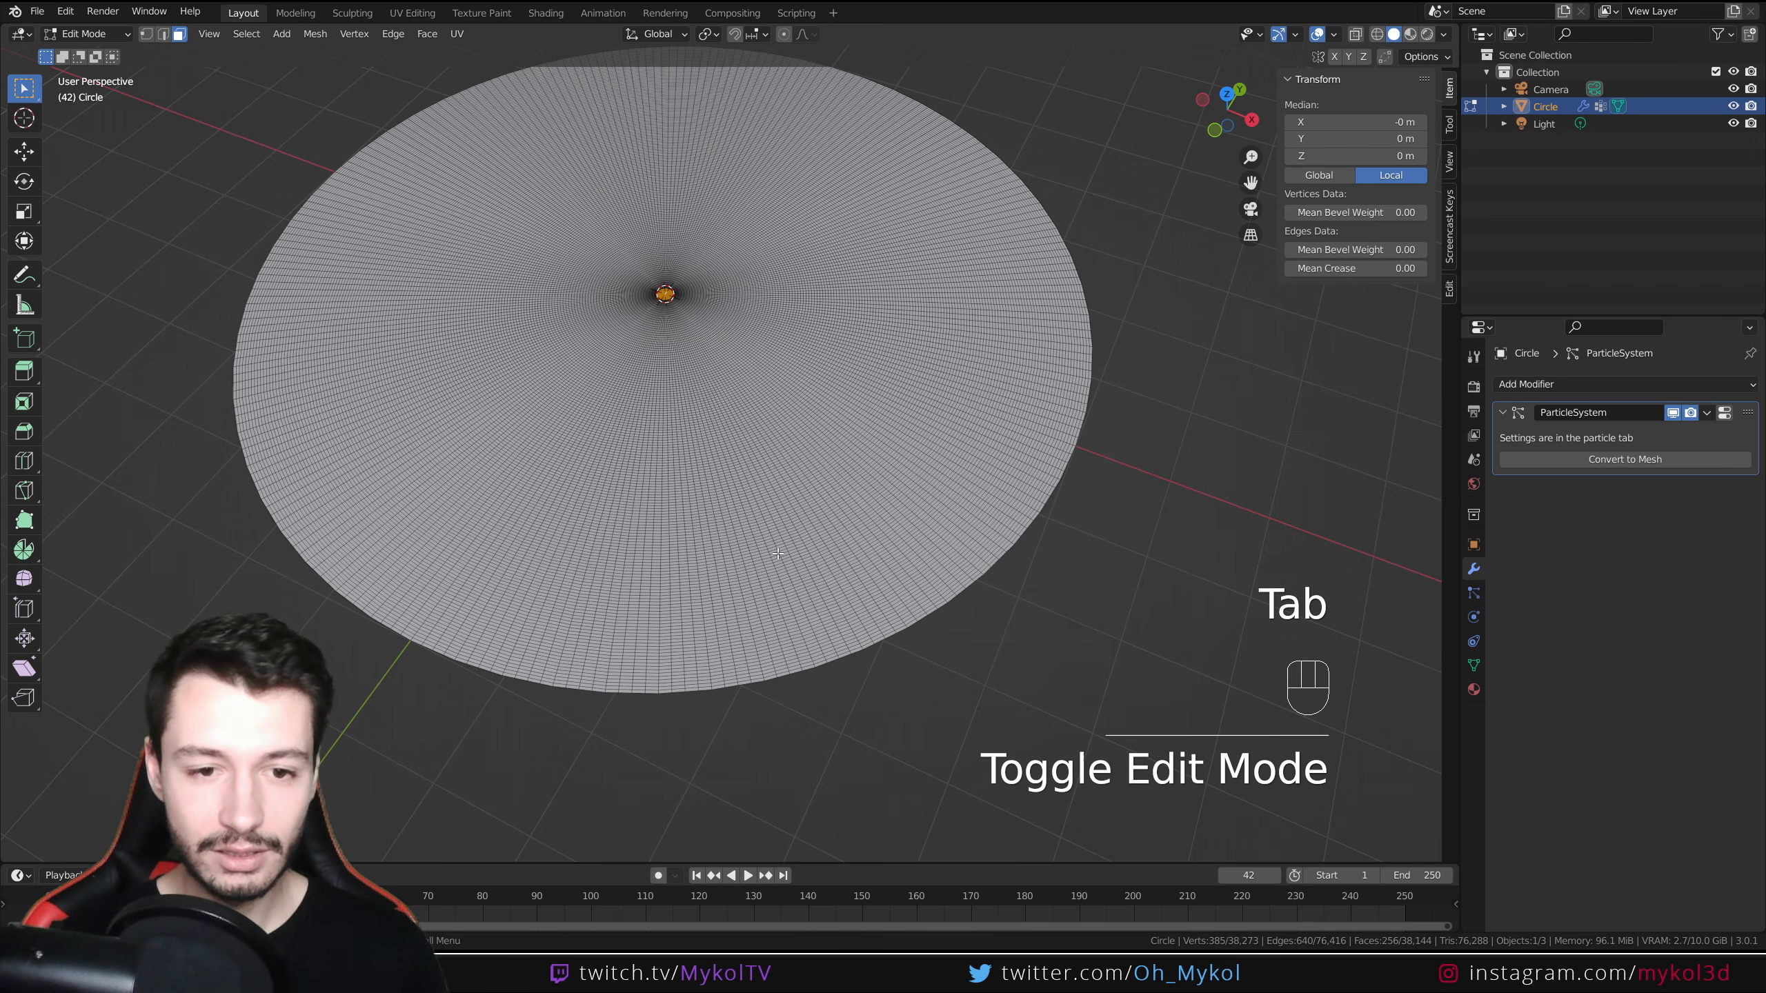
pyautogui.scroll(3, 733, 472)
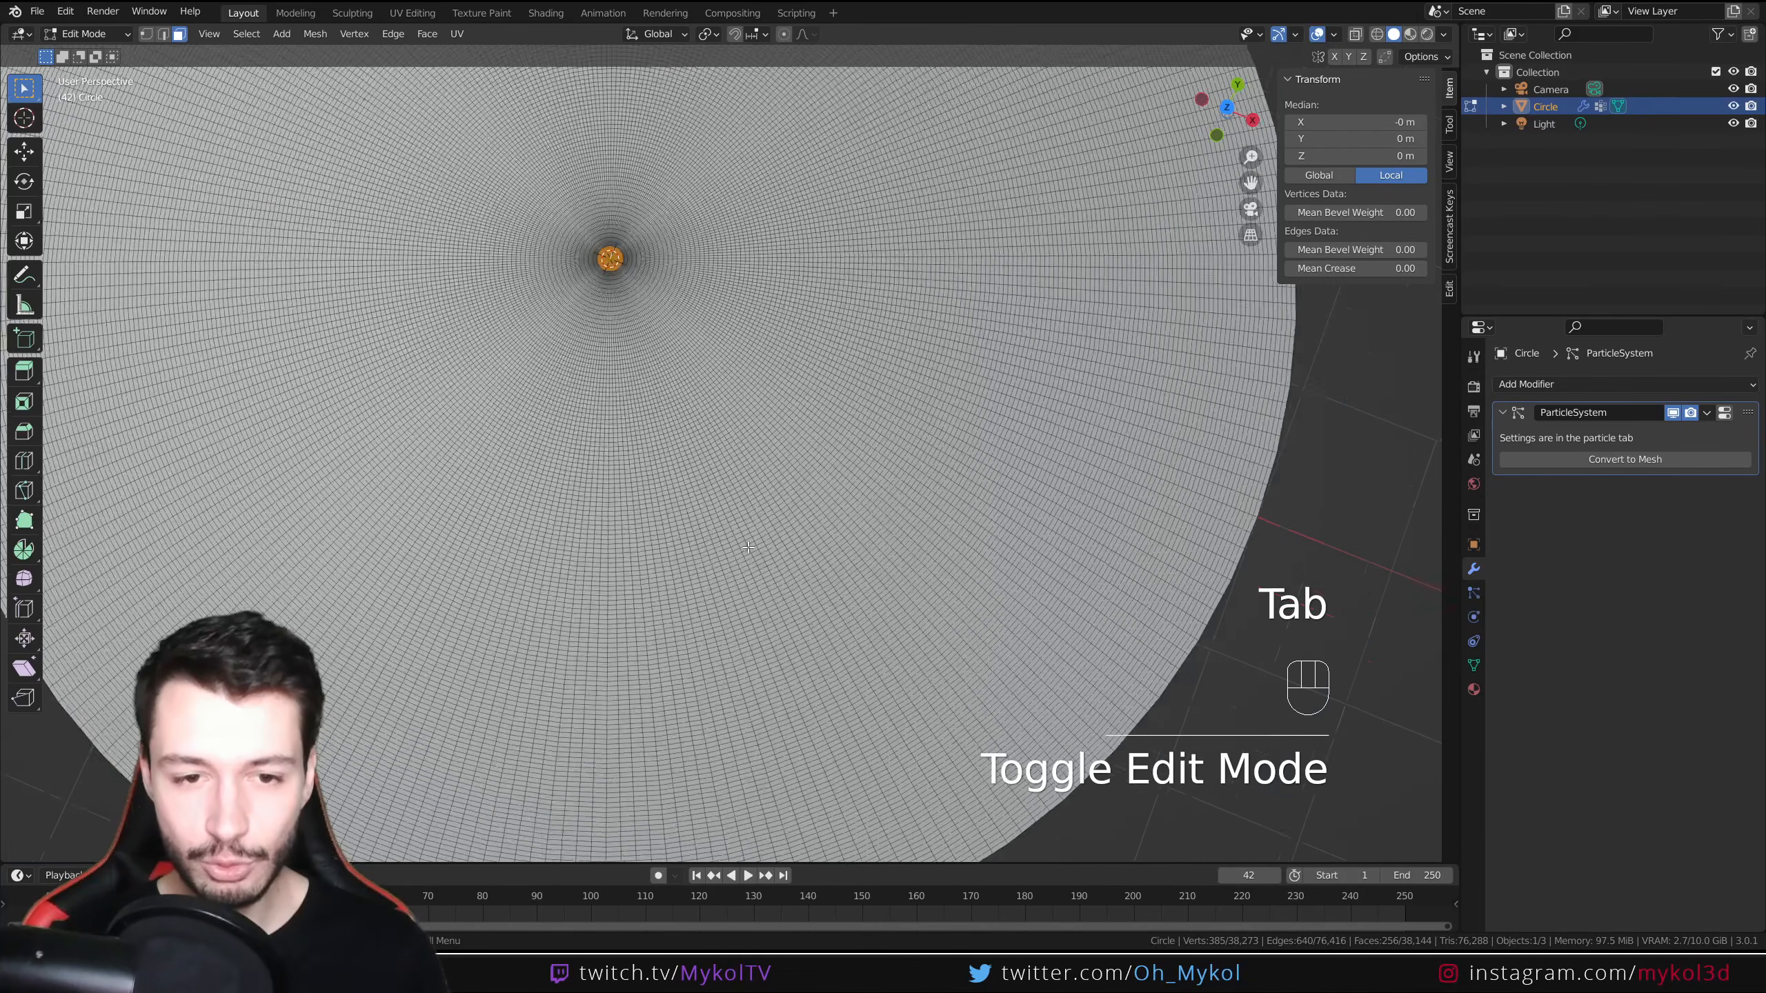
pyautogui.scroll(-4, 748, 561)
pyautogui.press('Tab')
# Paint a test stroke along the disc and undo it
pyautogui.moveTo(711, 486); pyautogui.dragTo(715, 527, button='middle')
pyautogui.scroll(1, 707, 478)
pyautogui.moveTo(864, 663)
pyautogui.mouseDown()
pyautogui.moveTo(818, 647)
pyautogui.moveTo(709, 493)
pyautogui.moveTo(631, 197)
pyautogui.mouseUp()
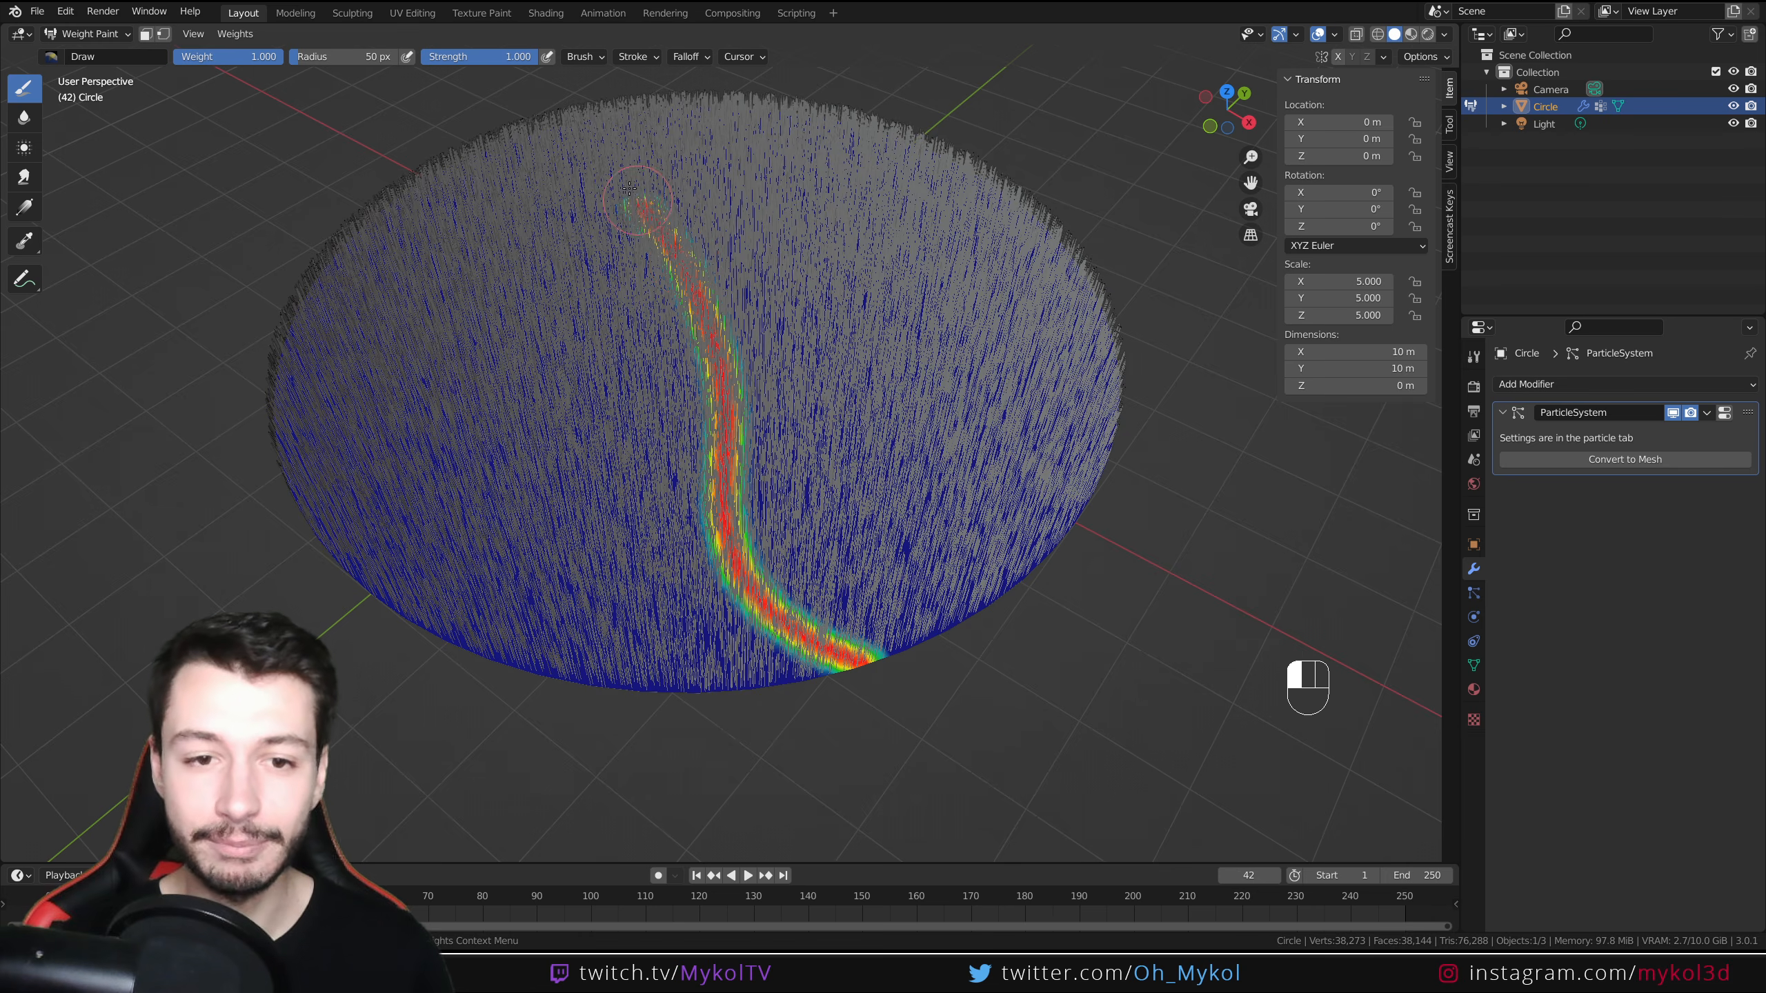
pyautogui.hotkey('ctrl', 'z')
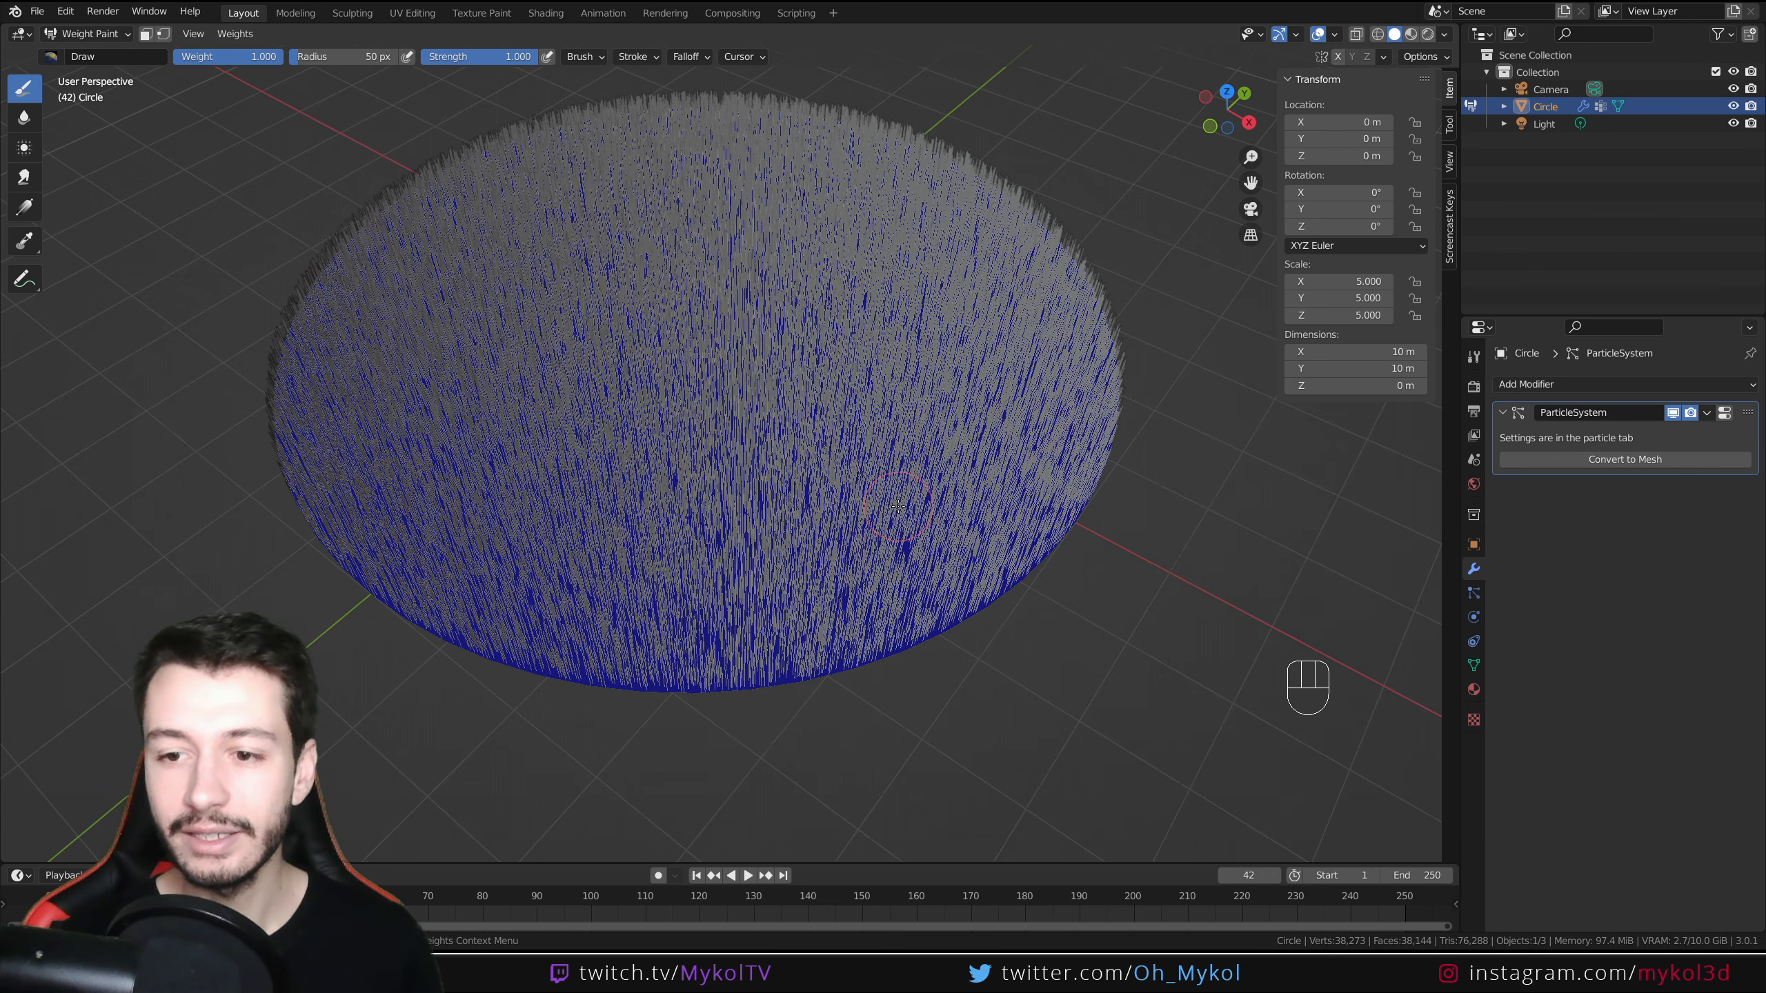
# Assign the HerbeDensite vertex group to the hair particles' Density and Length vertex groups
pyautogui.click(1472, 592)
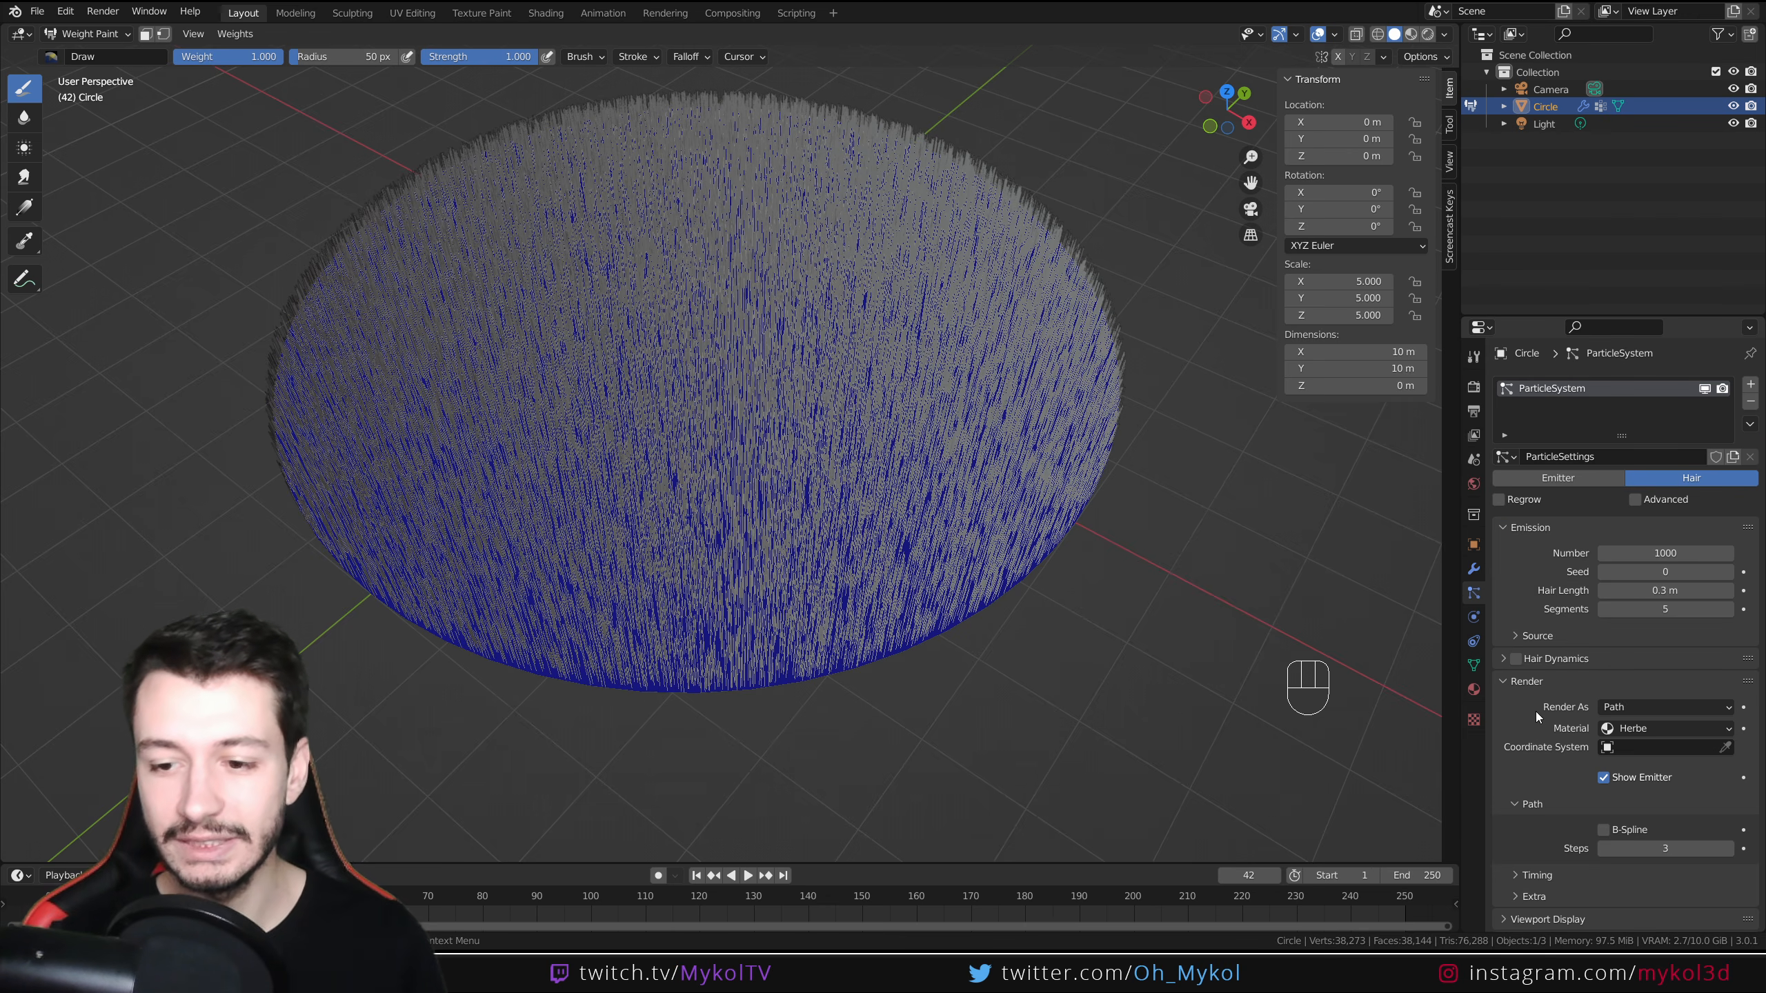
pyautogui.scroll(-5, 1536, 712)
pyautogui.scroll(-7, 1535, 712)
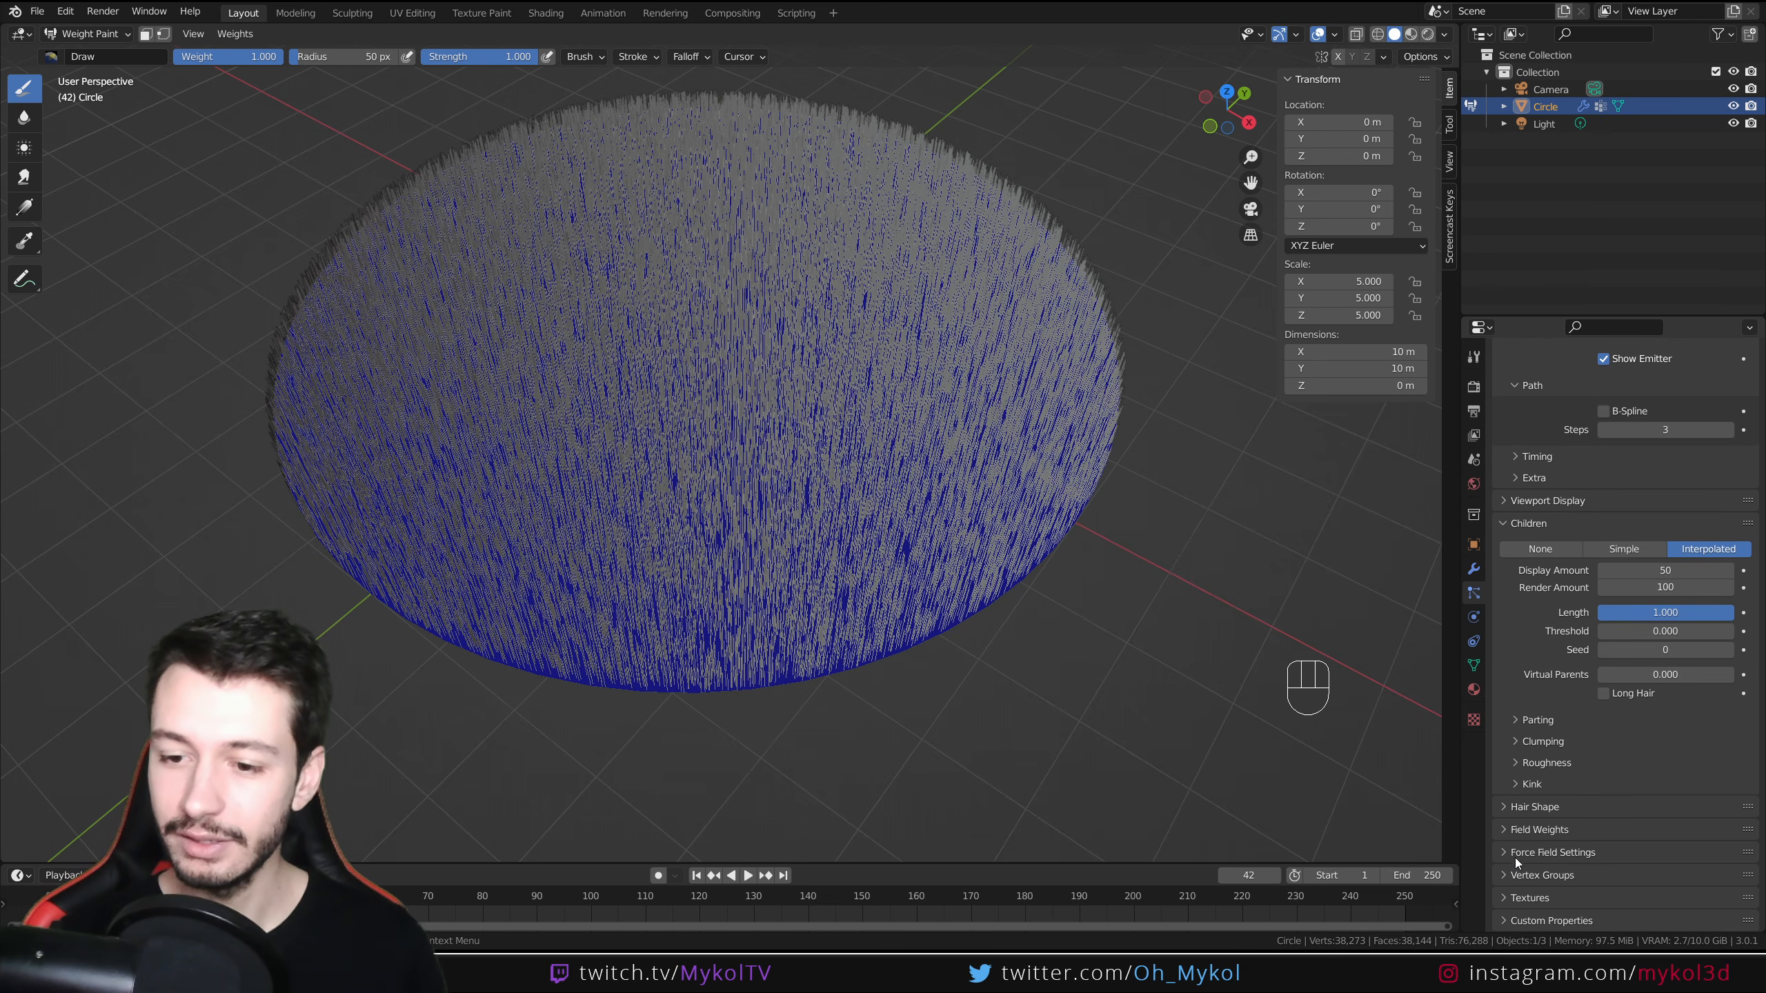
pyautogui.click(1516, 875)
pyautogui.scroll(-5, 1507, 750)
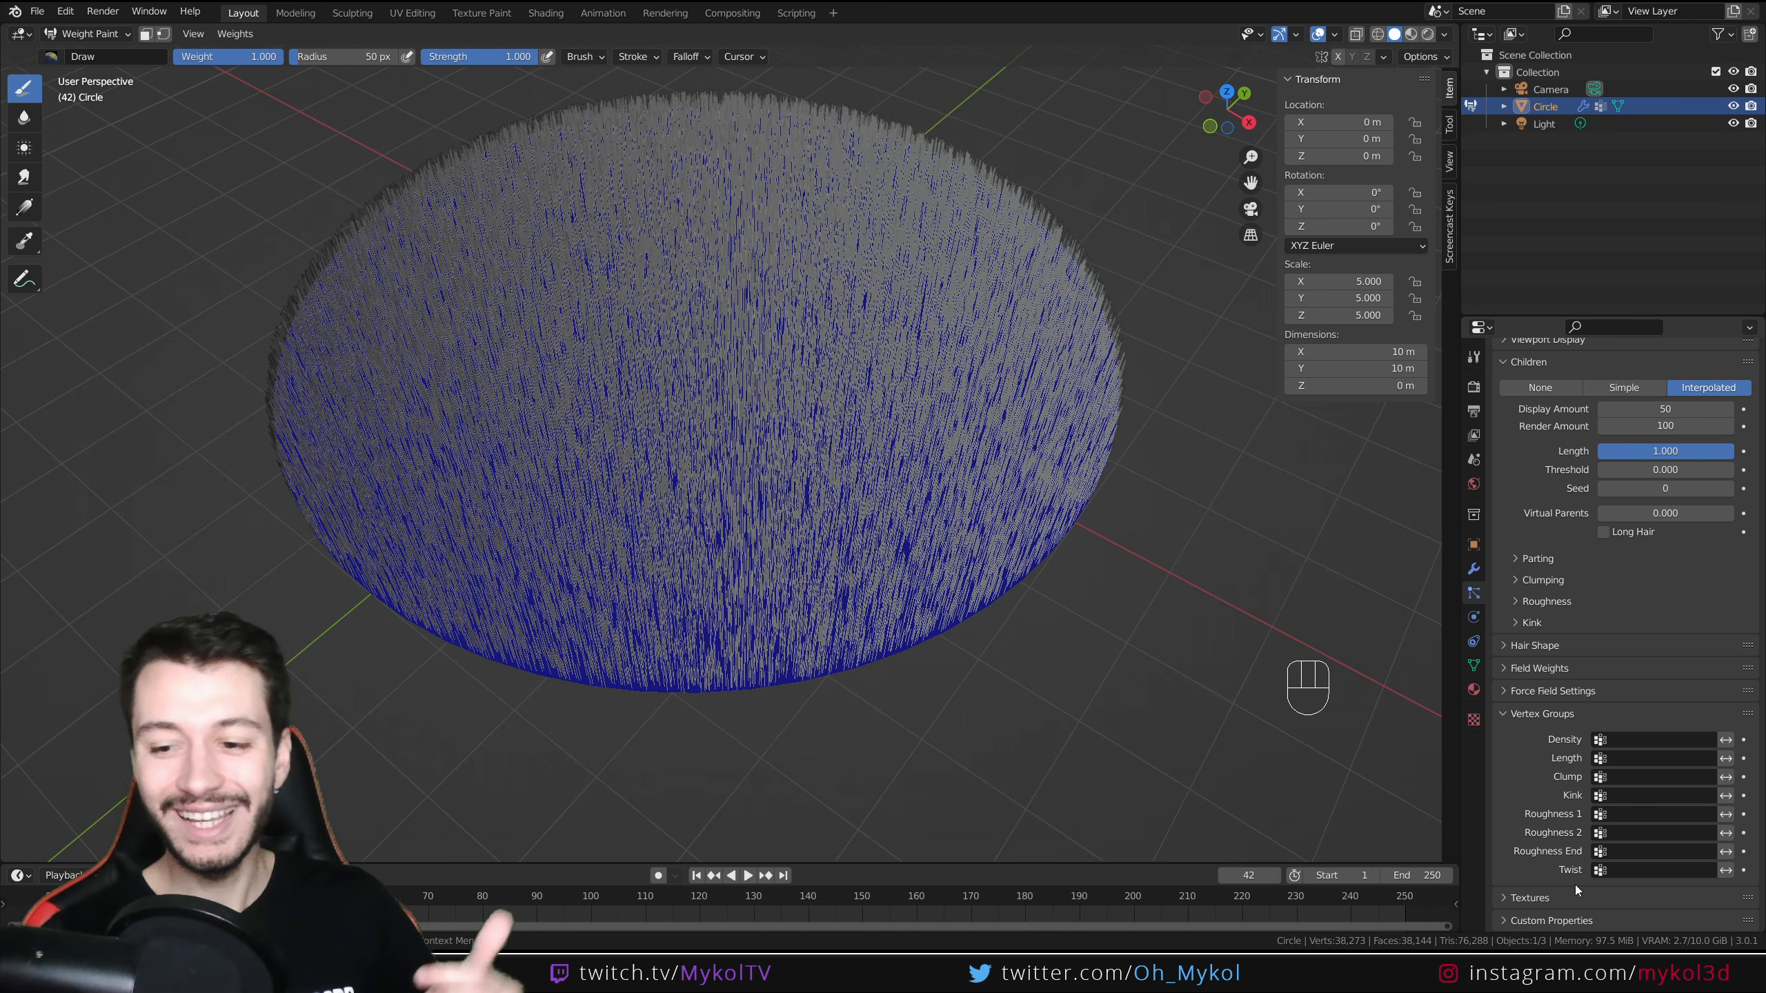
pyautogui.click(1625, 740)
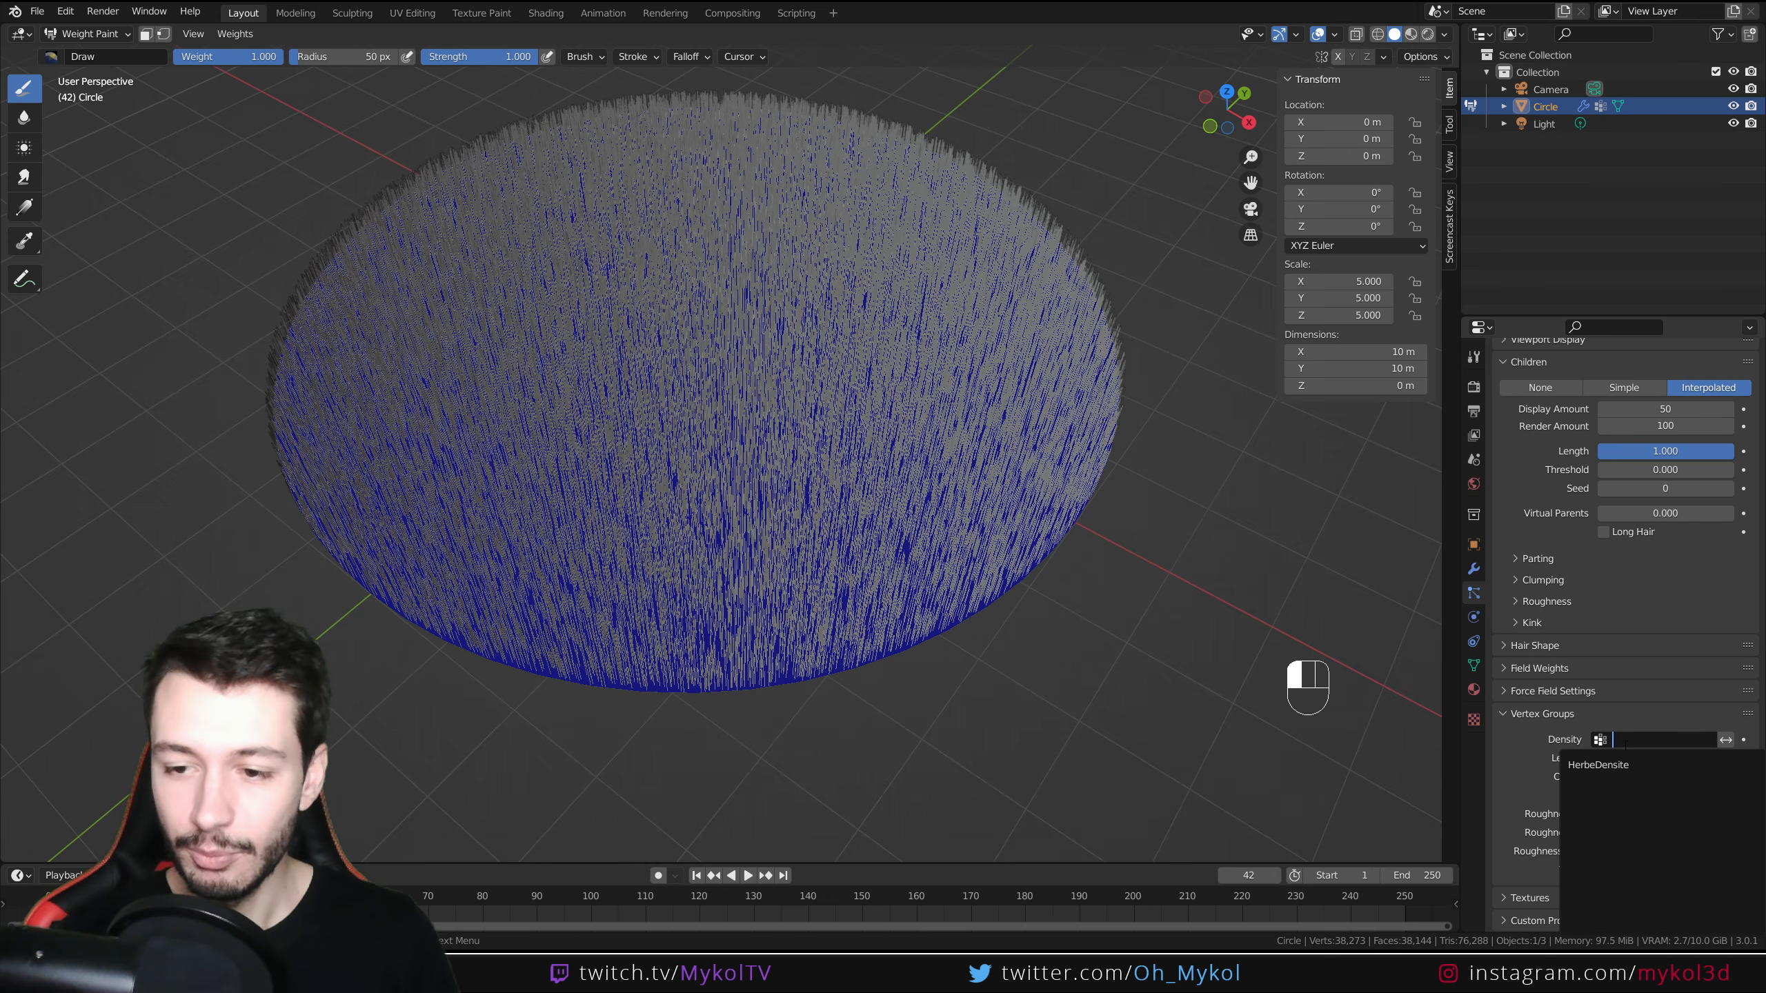
pyautogui.click(1614, 774)
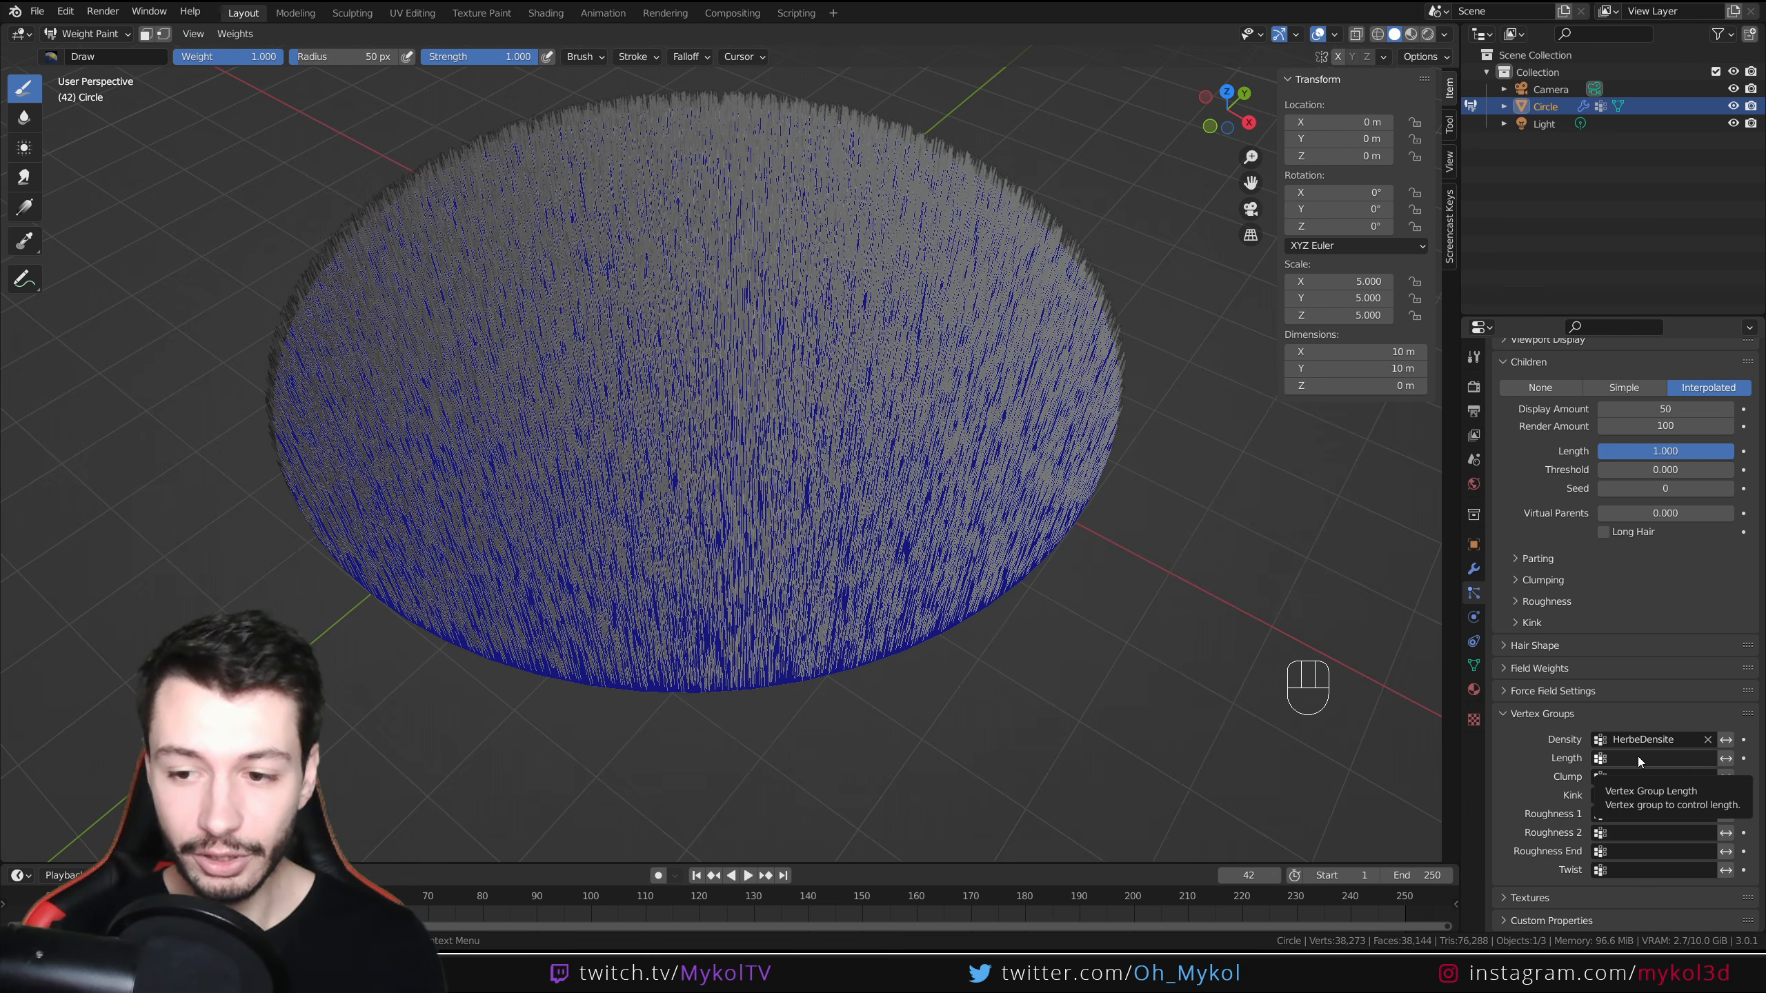
pyautogui.click(1639, 756)
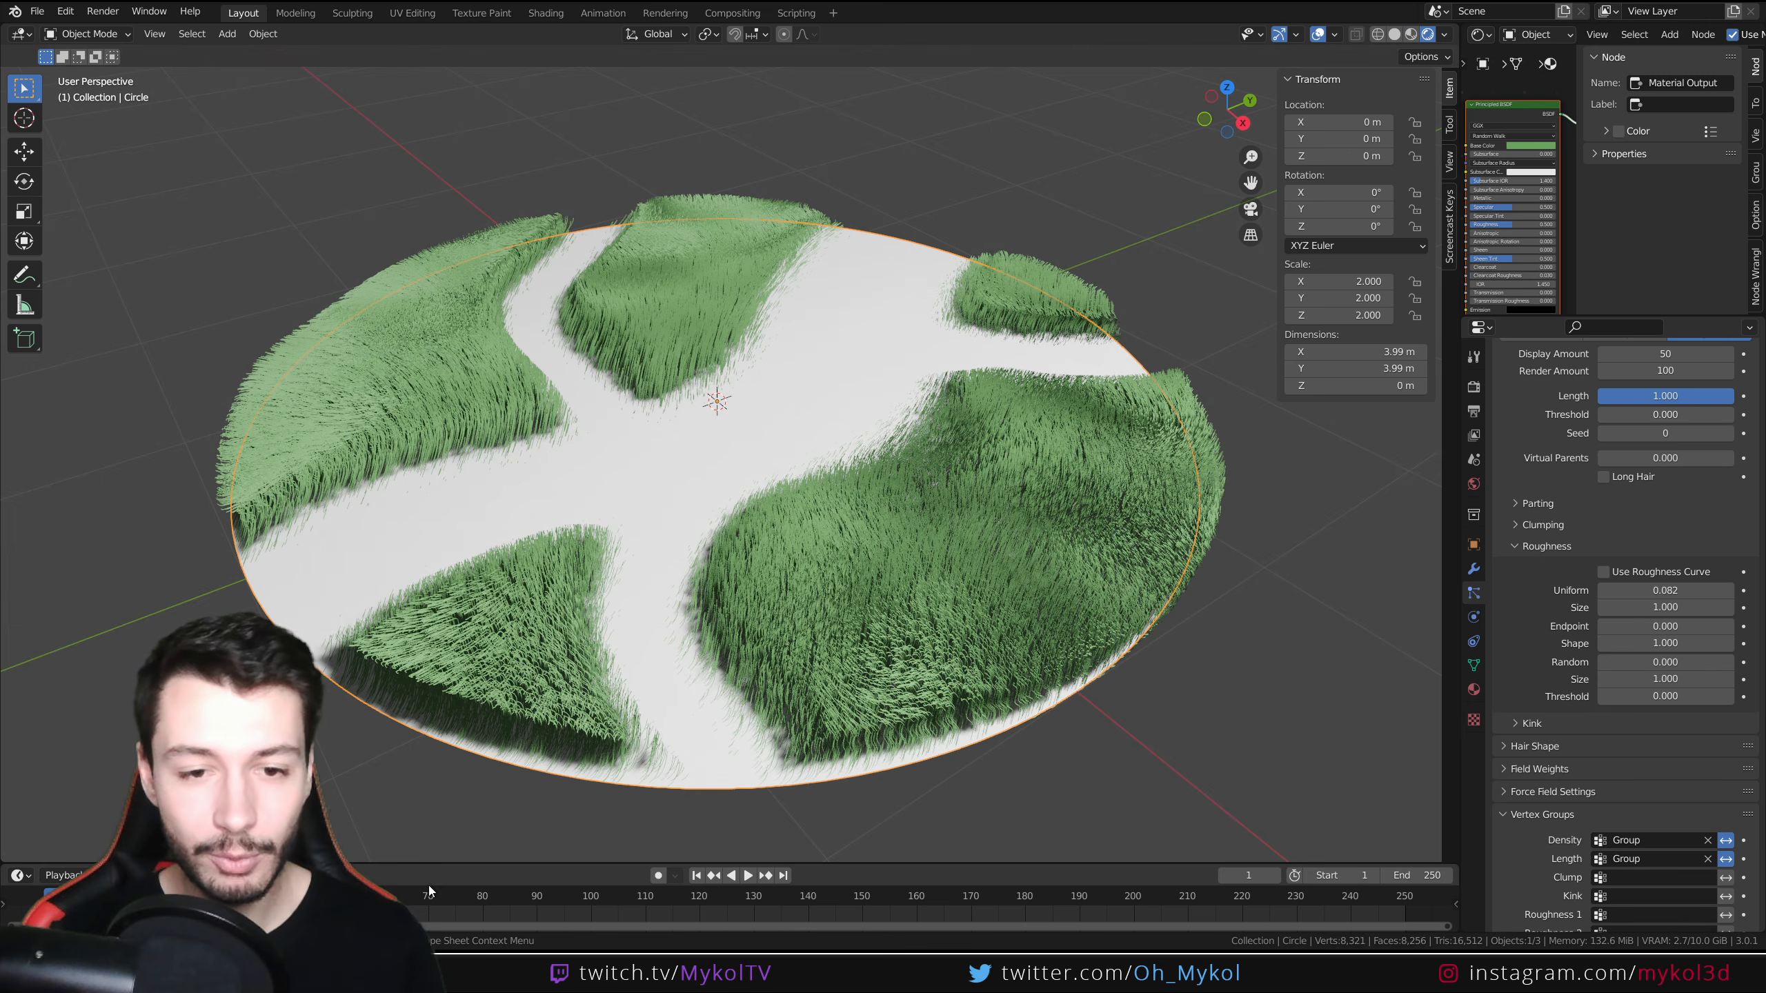
pyautogui.scroll(4, 751, 593)
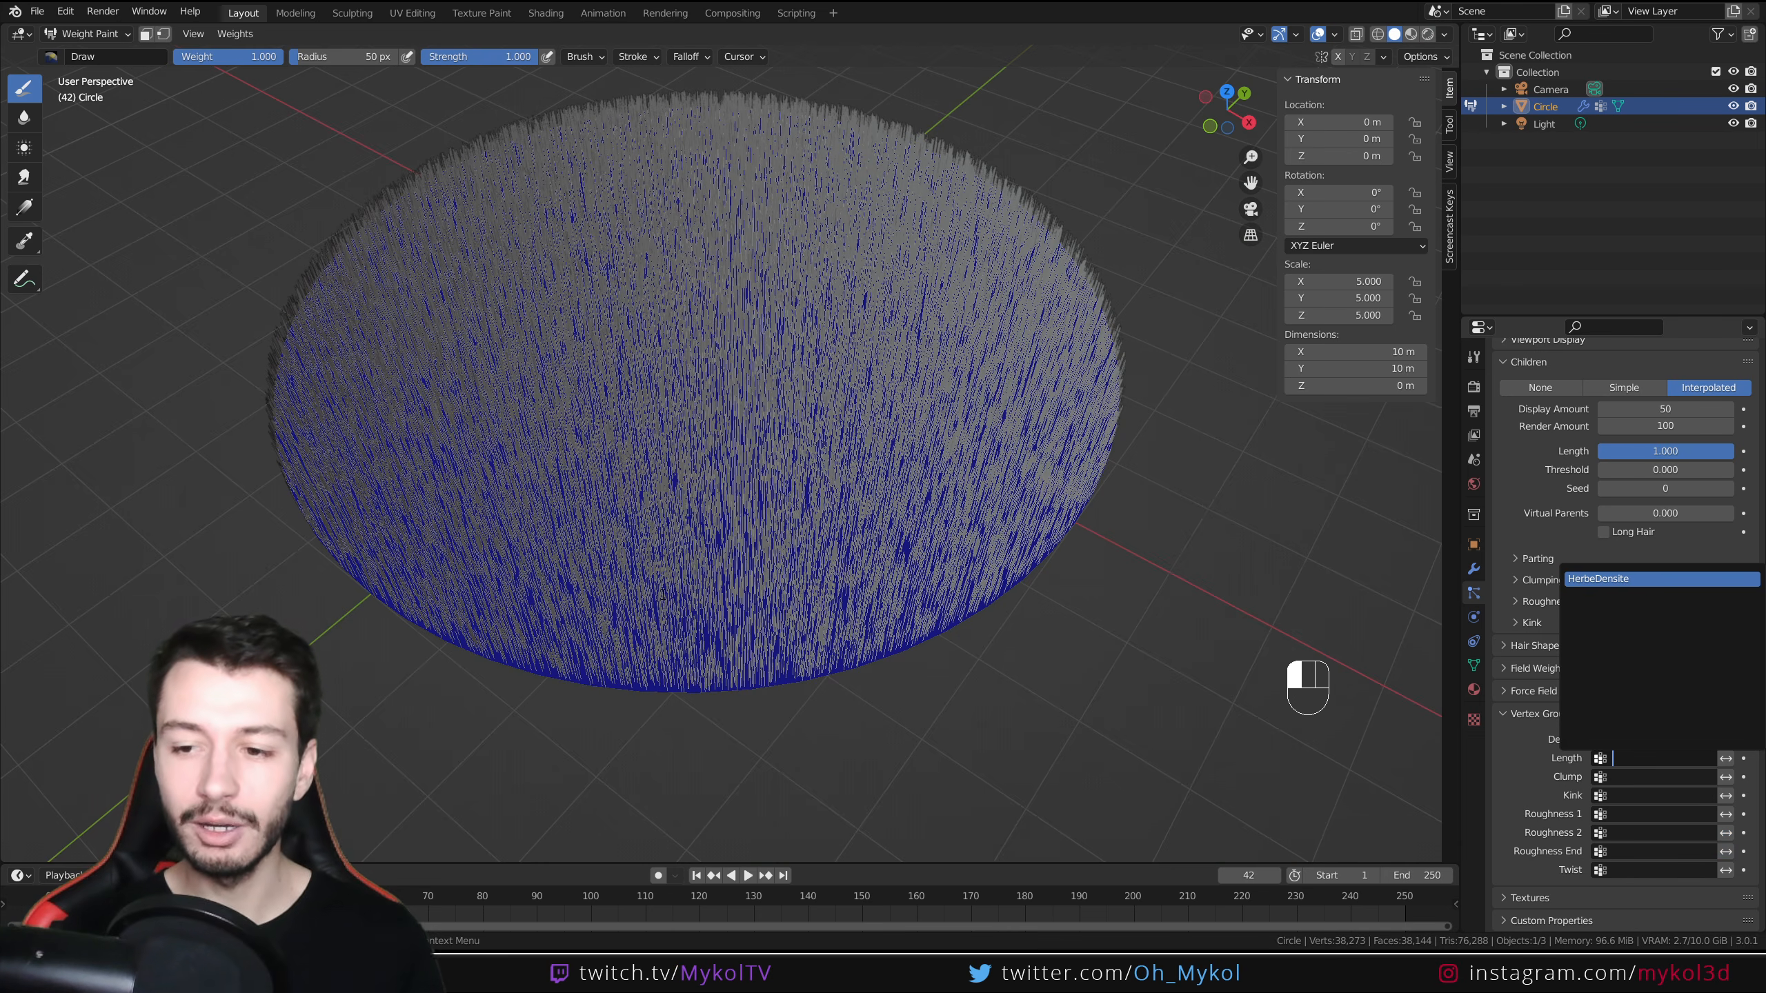
pyautogui.click(1602, 579)
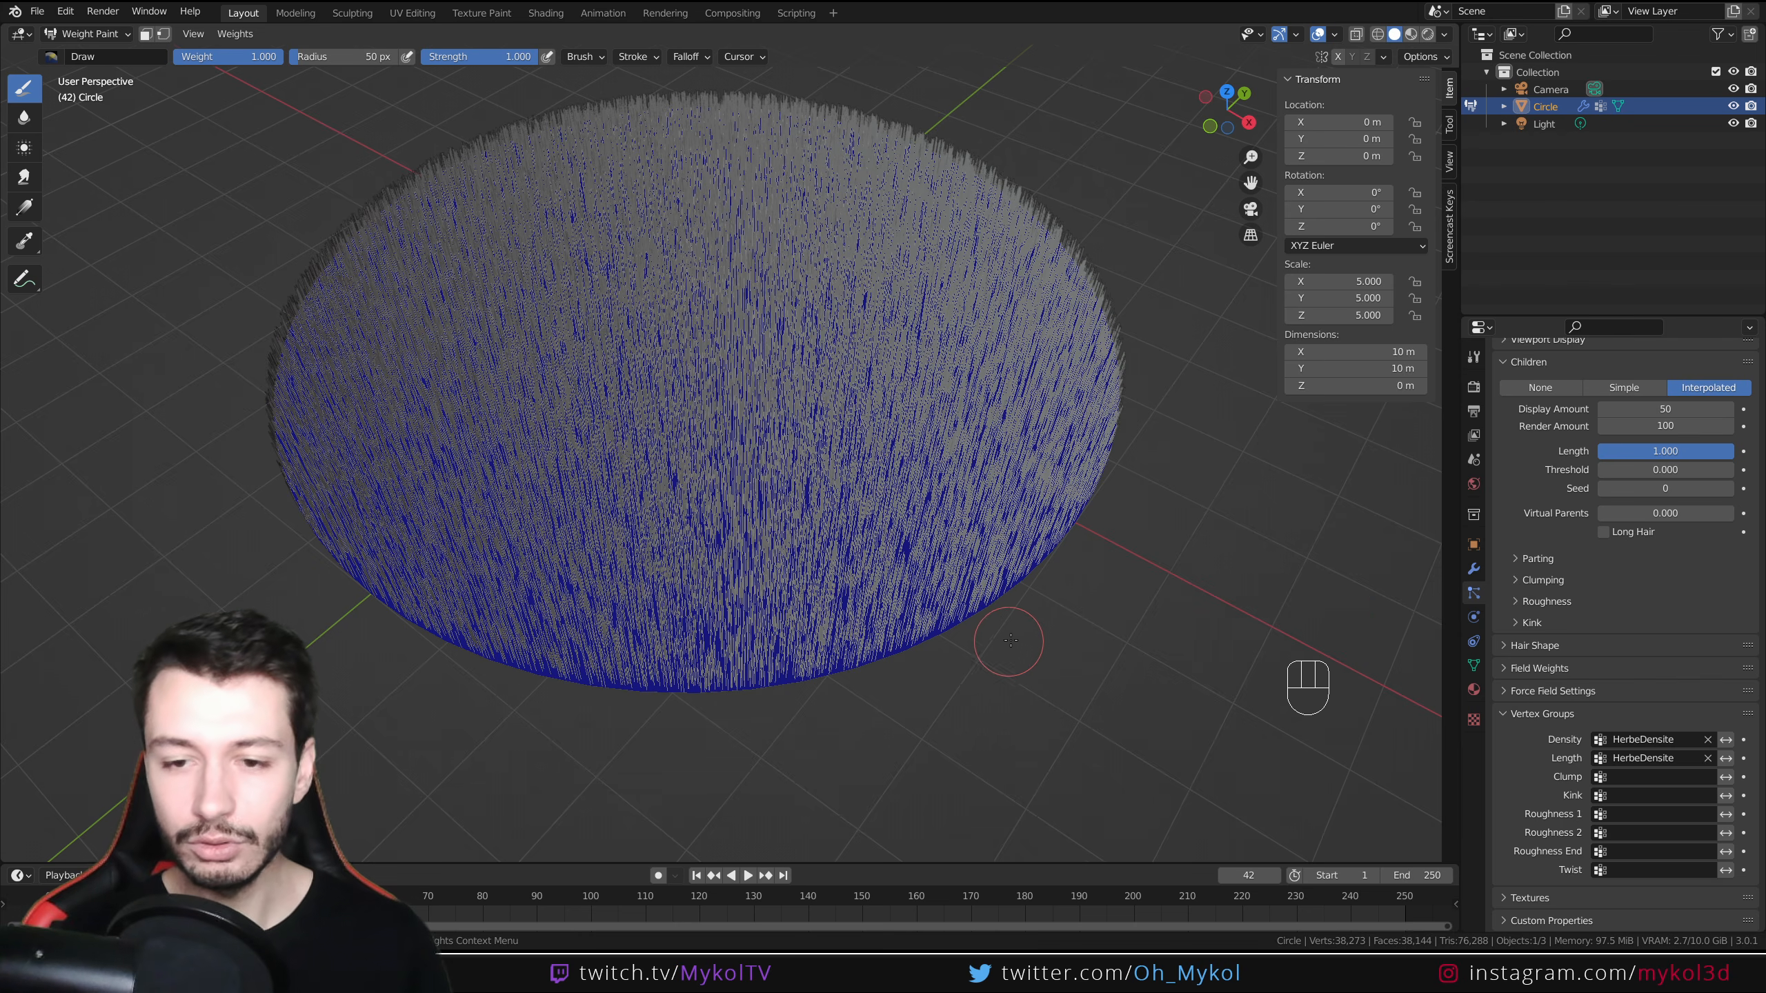
# Set the brush radius to 133 px and paint a winding path across the disc from front to back
pyautogui.moveTo(799, 430)
pyautogui.keyDown('shift'); pyautogui.mouseDown(button='middle')
pyautogui.moveTo(813, 495)
pyautogui.moveTo(823, 355)
pyautogui.mouseUp(button='middle'); pyautogui.keyUp('shift')
pyautogui.click(1427, 34)
pyautogui.click(1395, 34)
pyautogui.moveTo(800, 418); pyautogui.dragTo(804, 482, button='middle')
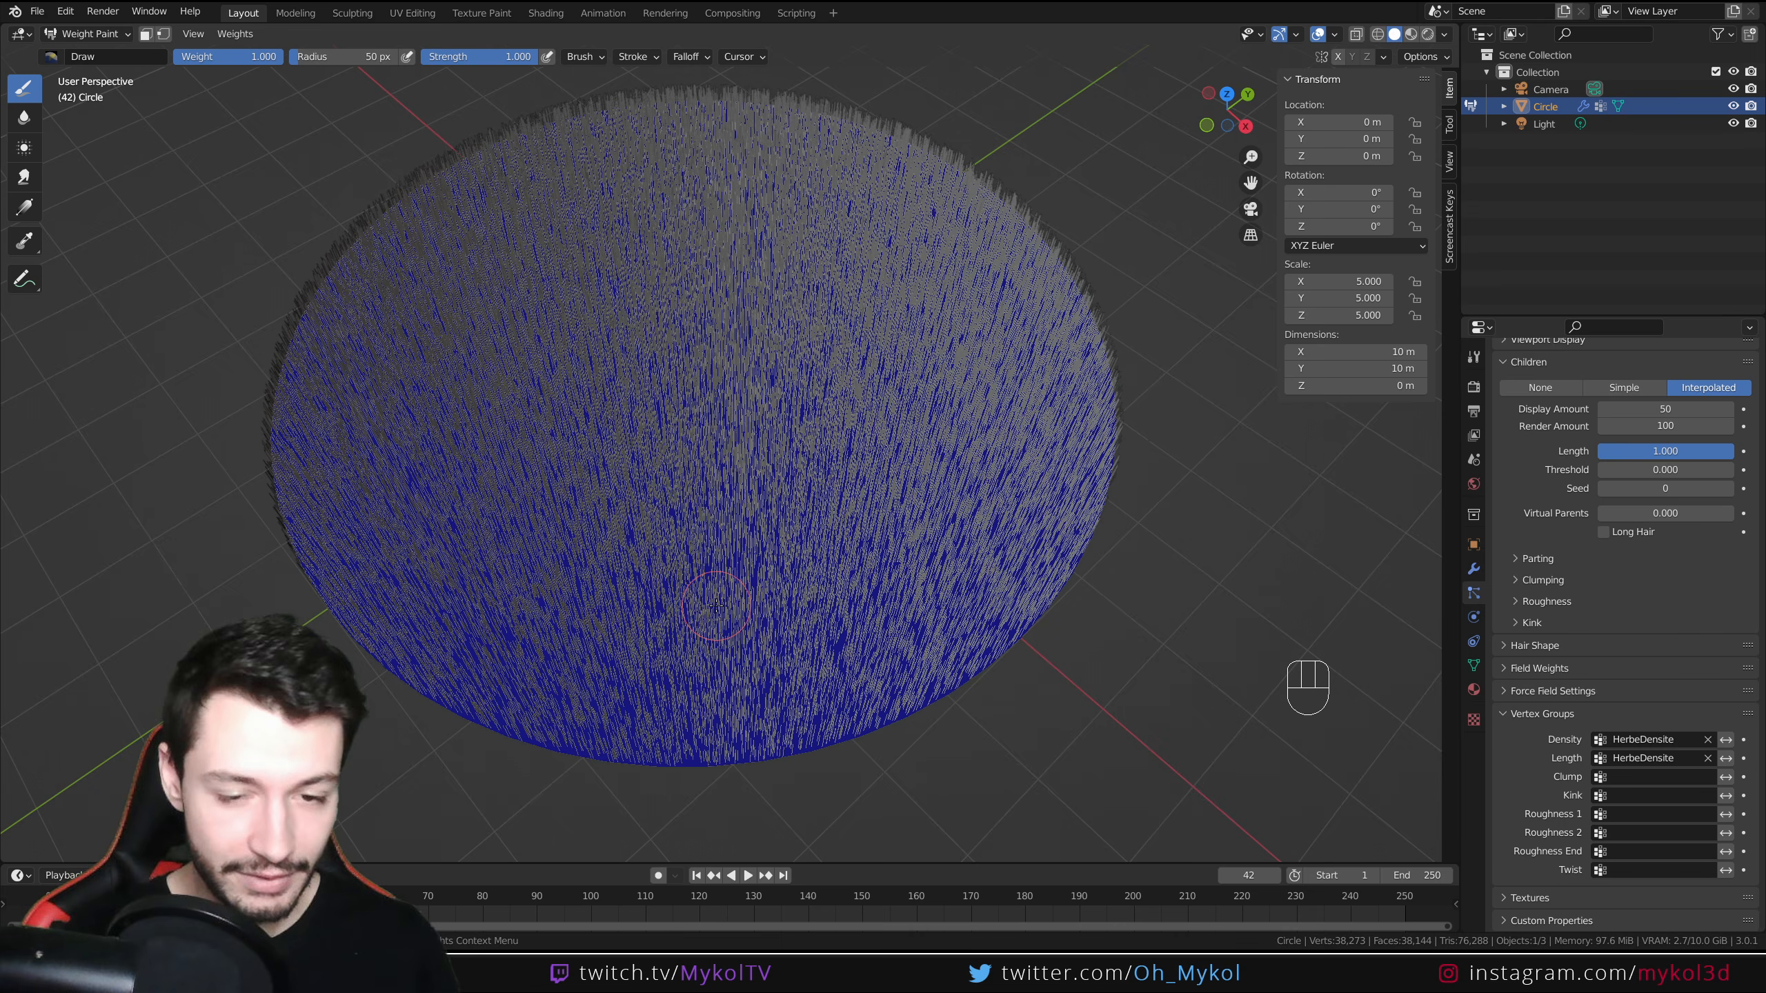
pyautogui.press('f')
pyautogui.press('f')
pyautogui.press('f')
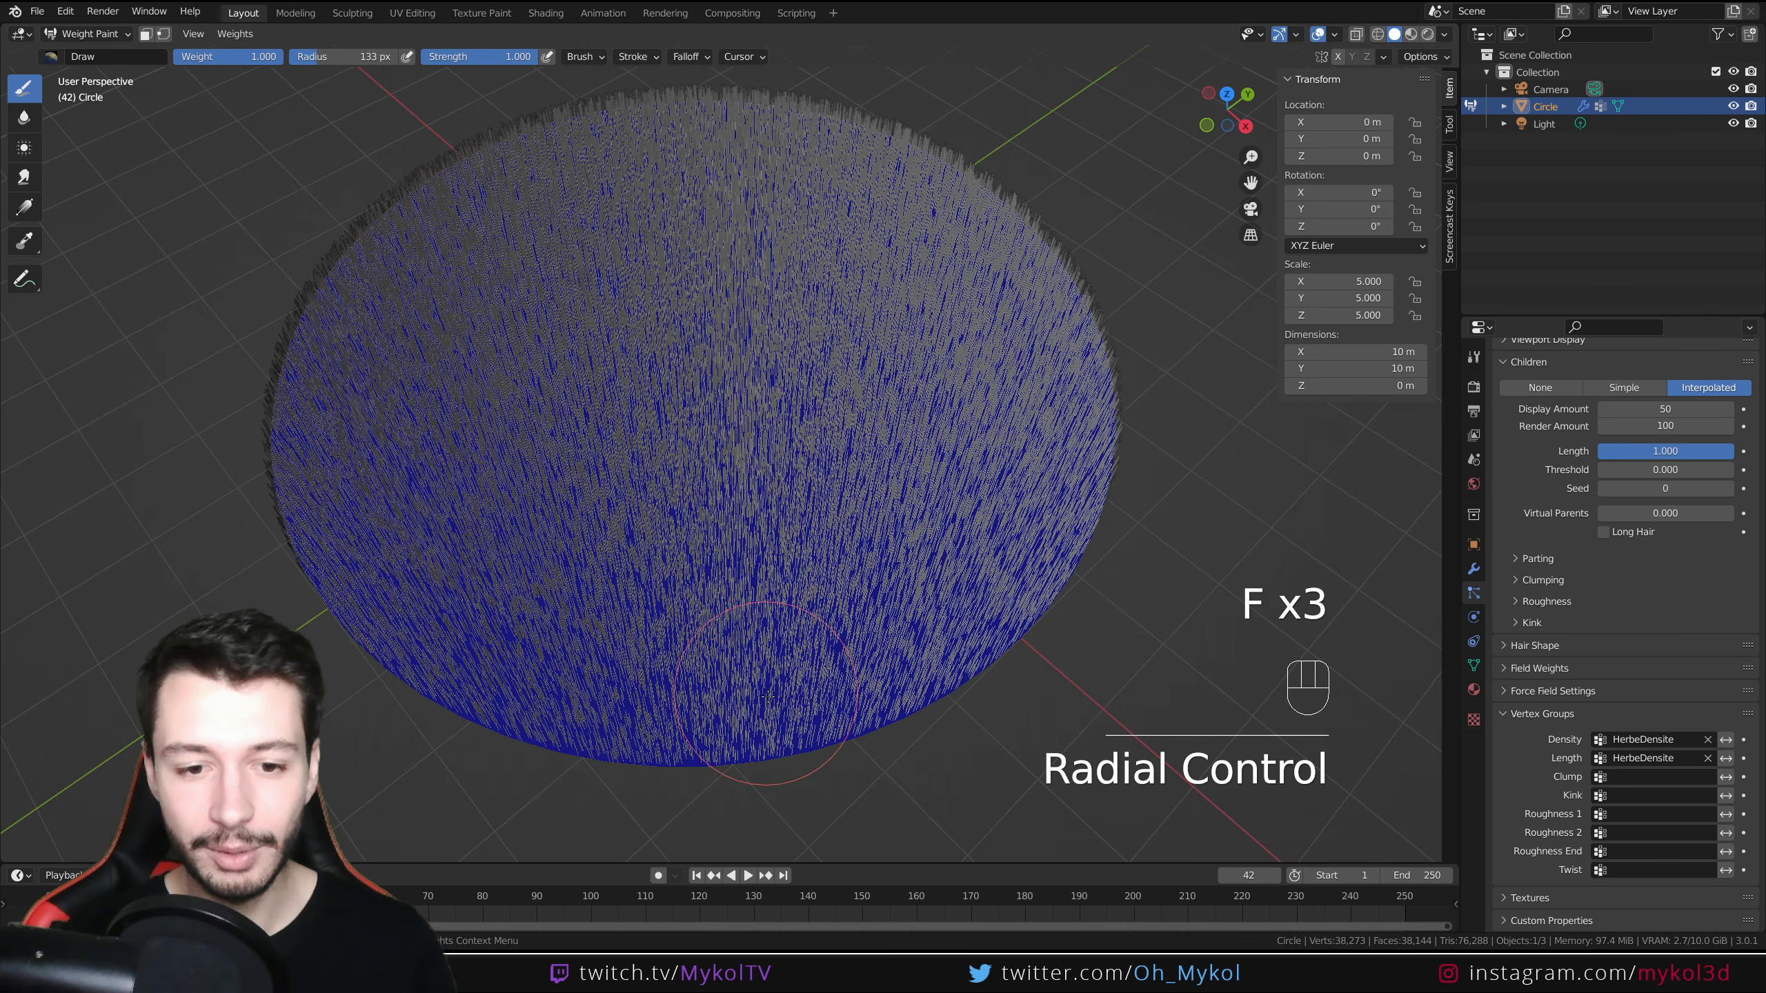
pyautogui.moveTo(804, 774)
pyautogui.mouseDown()
pyautogui.moveTo(754, 727)
pyautogui.moveTo(729, 661)
pyautogui.moveTo(730, 299)
pyautogui.moveTo(610, 87)
pyautogui.mouseUp()
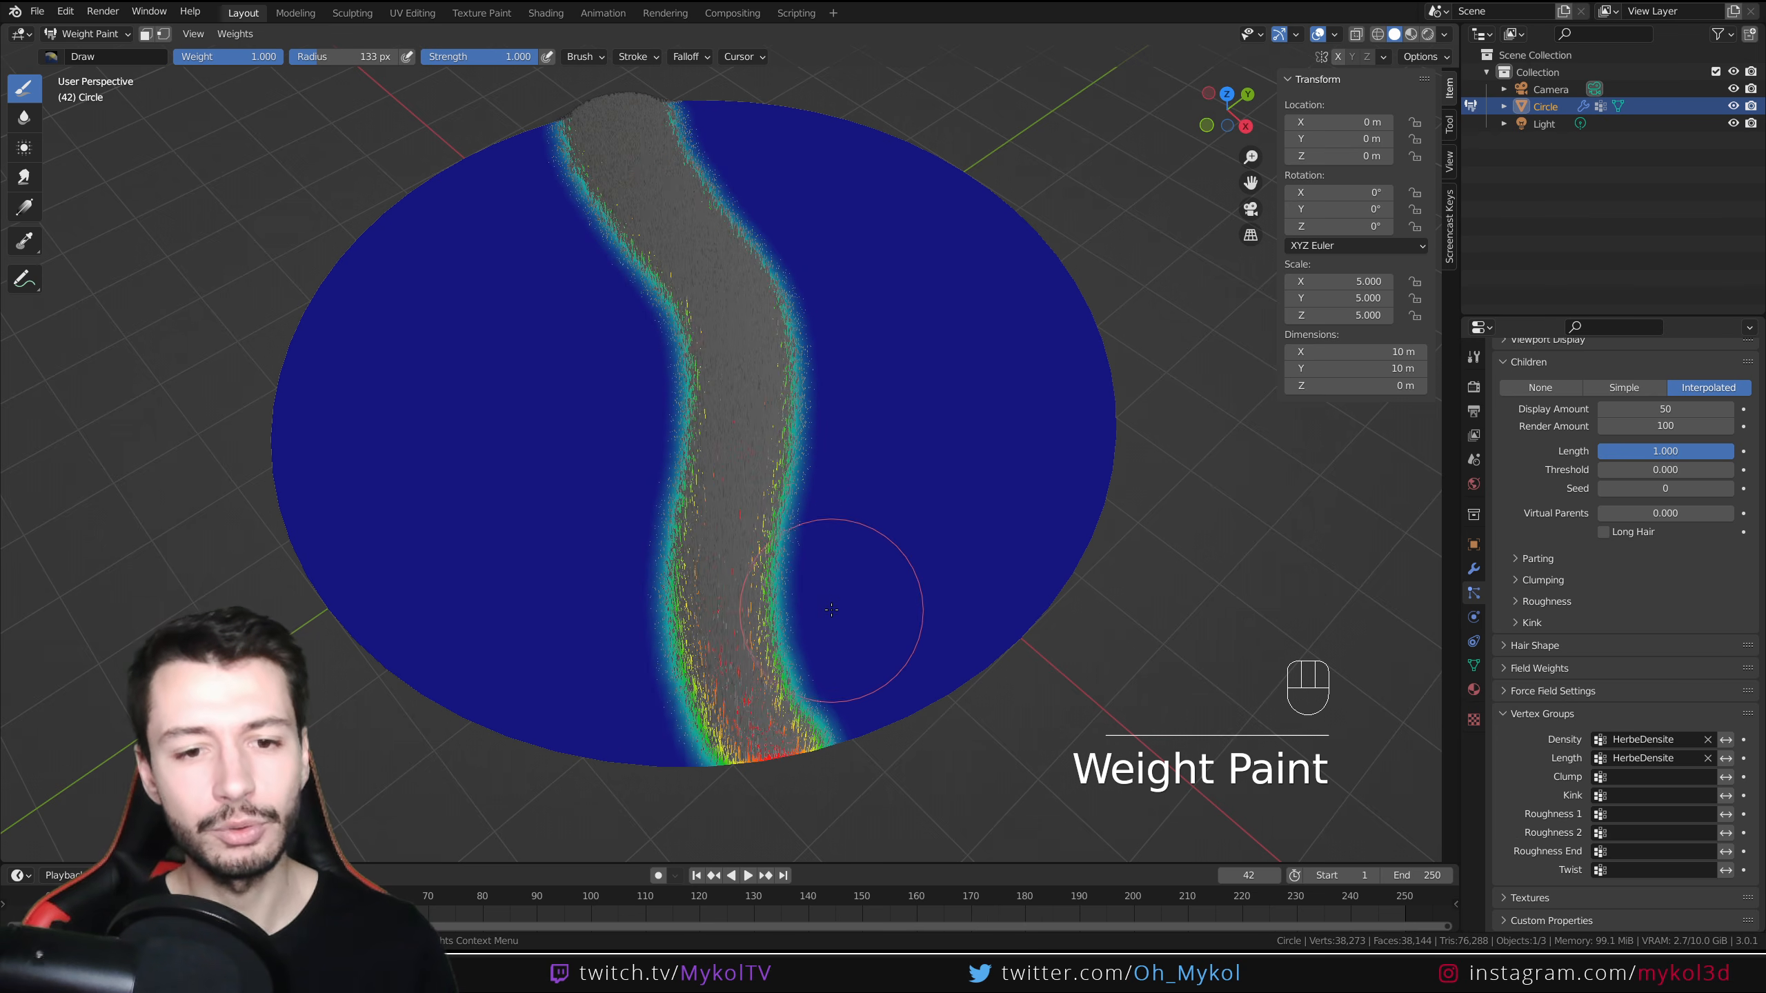
pyautogui.moveTo(847, 710)
pyautogui.mouseDown(button='middle')
pyautogui.moveTo(811, 500)
pyautogui.moveTo(804, 723)
pyautogui.moveTo(800, 504)
pyautogui.moveTo(812, 689)
pyautogui.moveTo(812, 608)
pyautogui.mouseUp(button='middle')
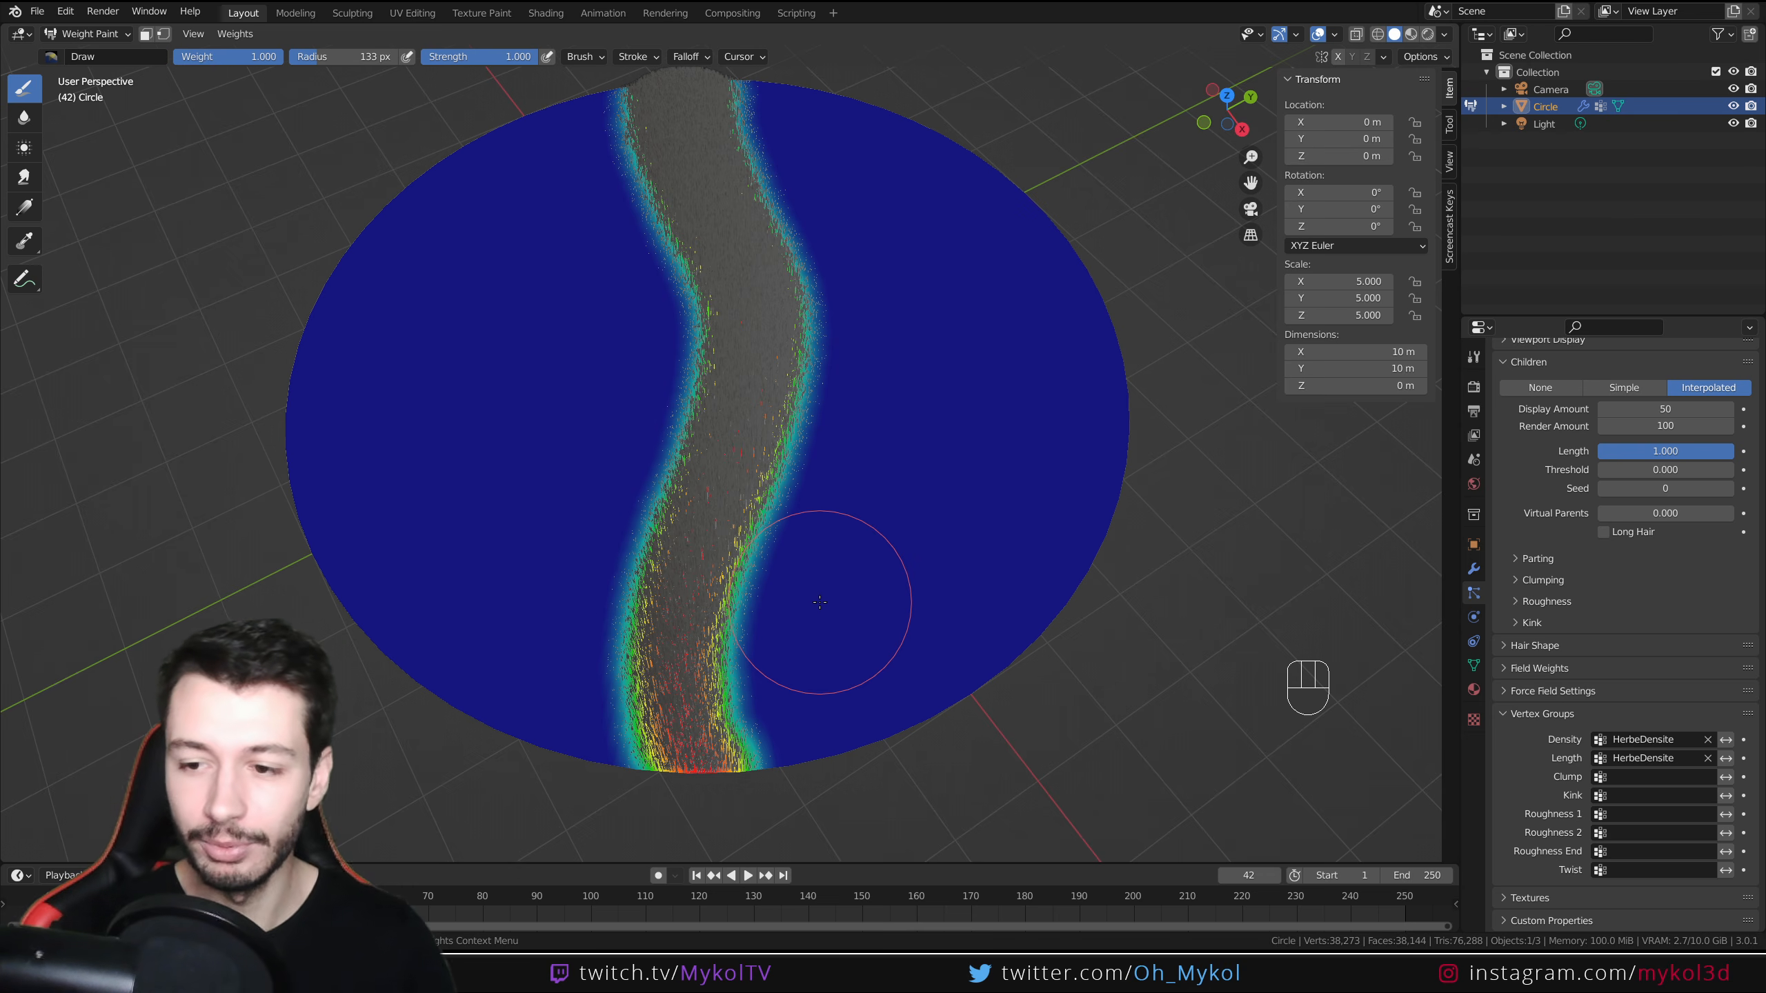
# Negate the effect of the HerbeDensite vertex group on both hair Density and Length
pyautogui.click(1726, 739)
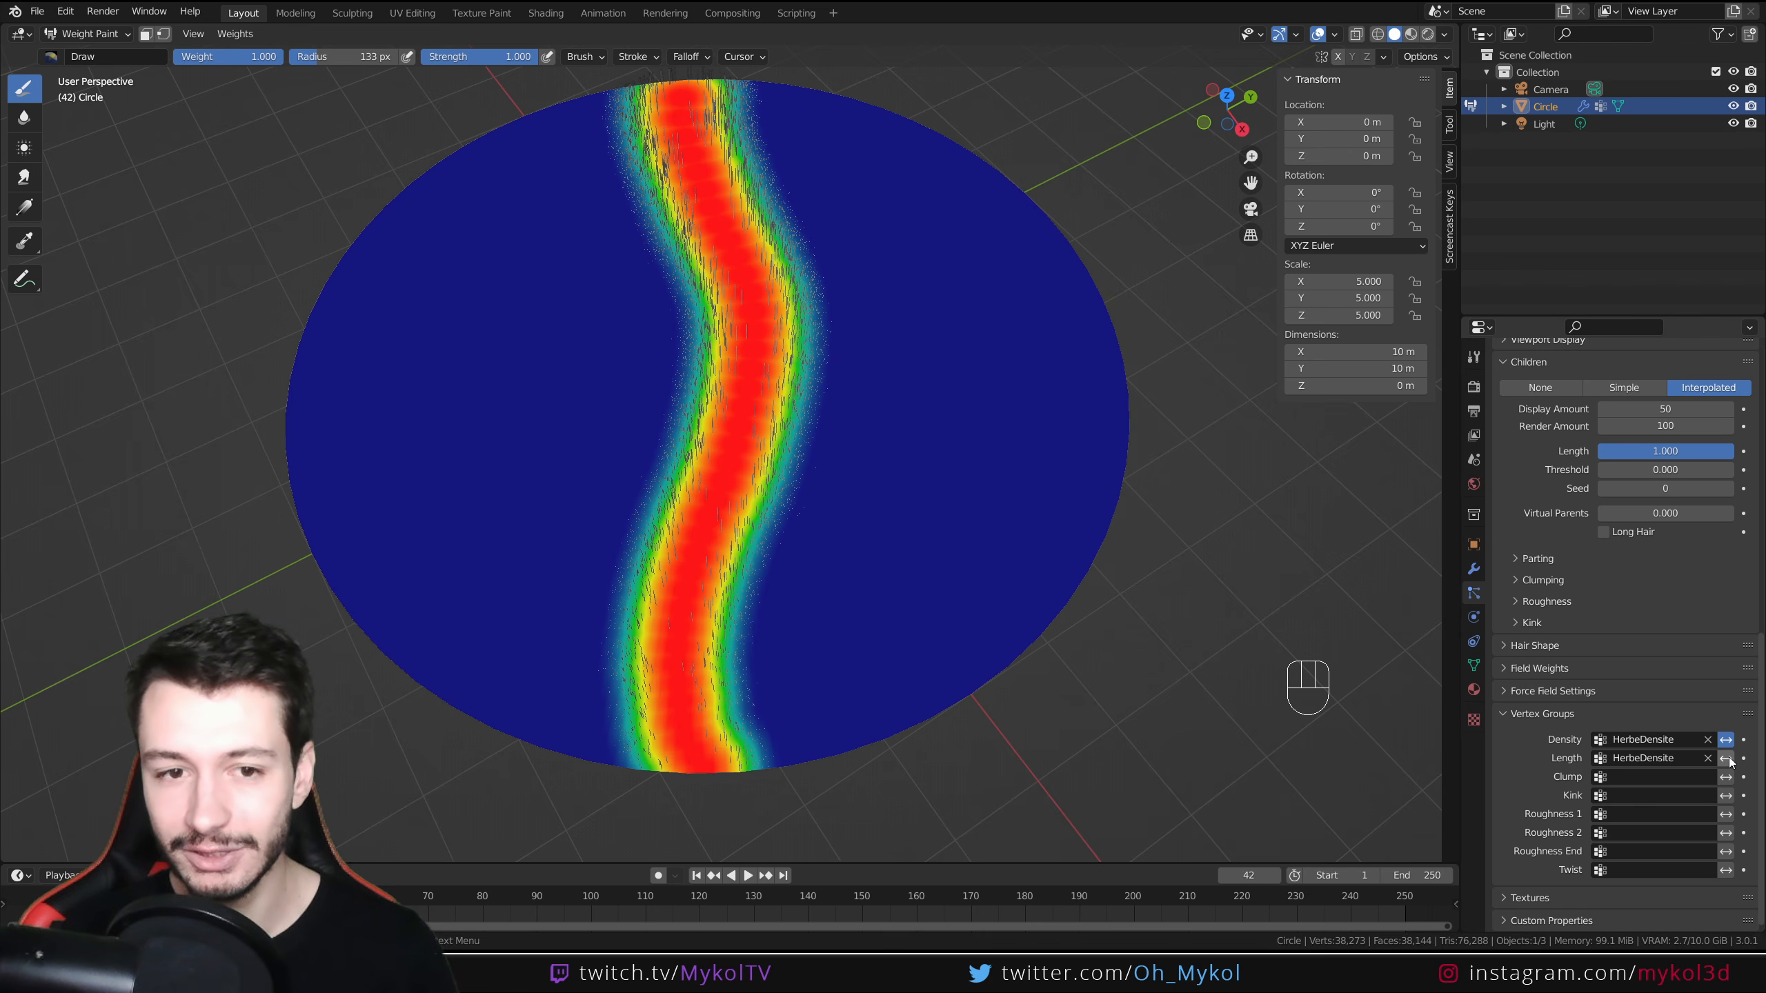
pyautogui.click(1726, 758)
# Set the brush radius to 70 px and paint a thin branch from the main path toward the disc's left edge
pyautogui.moveTo(827, 612)
pyautogui.mouseDown(button='middle')
pyautogui.moveTo(874, 615)
pyautogui.moveTo(884, 699)
pyautogui.mouseUp(button='middle')
pyautogui.moveTo(696, 773)
pyautogui.mouseDown()
pyautogui.moveTo(659, 682)
pyautogui.moveTo(671, 570)
pyautogui.moveTo(643, 390)
pyautogui.moveTo(667, 327)
pyautogui.moveTo(648, 185)
pyautogui.moveTo(615, 163)
pyautogui.mouseUp()
pyautogui.press('f')
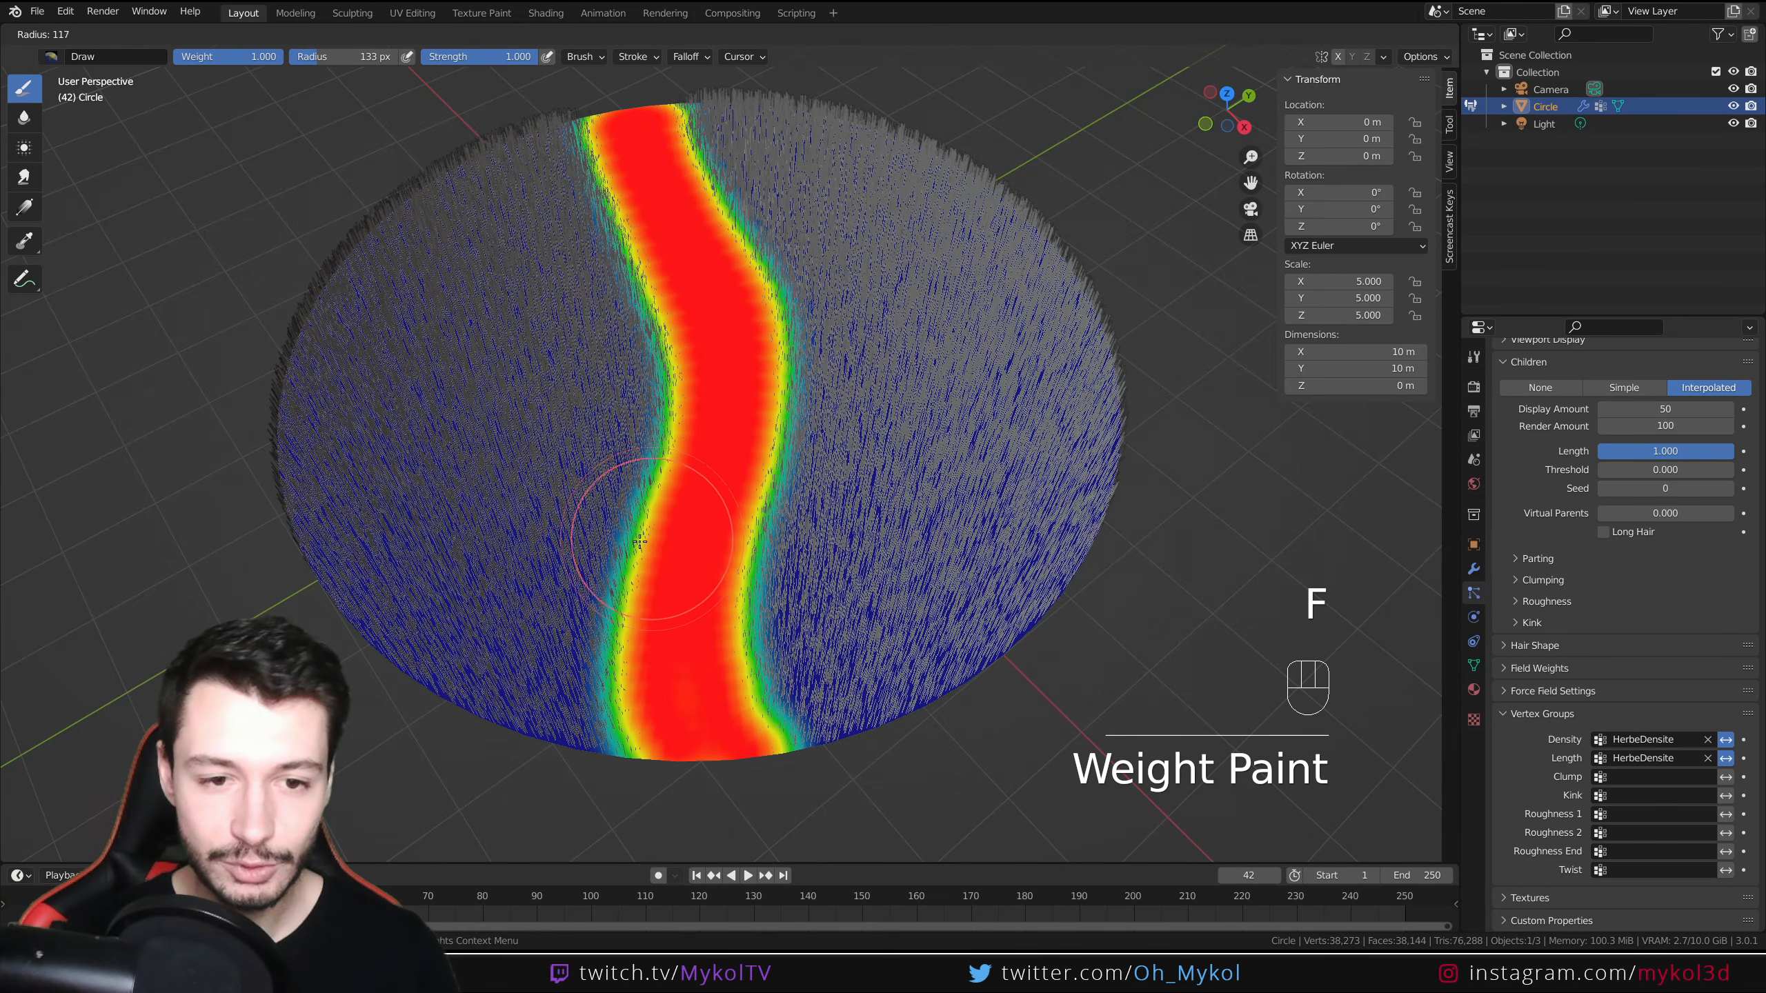
pyautogui.click(642, 492)
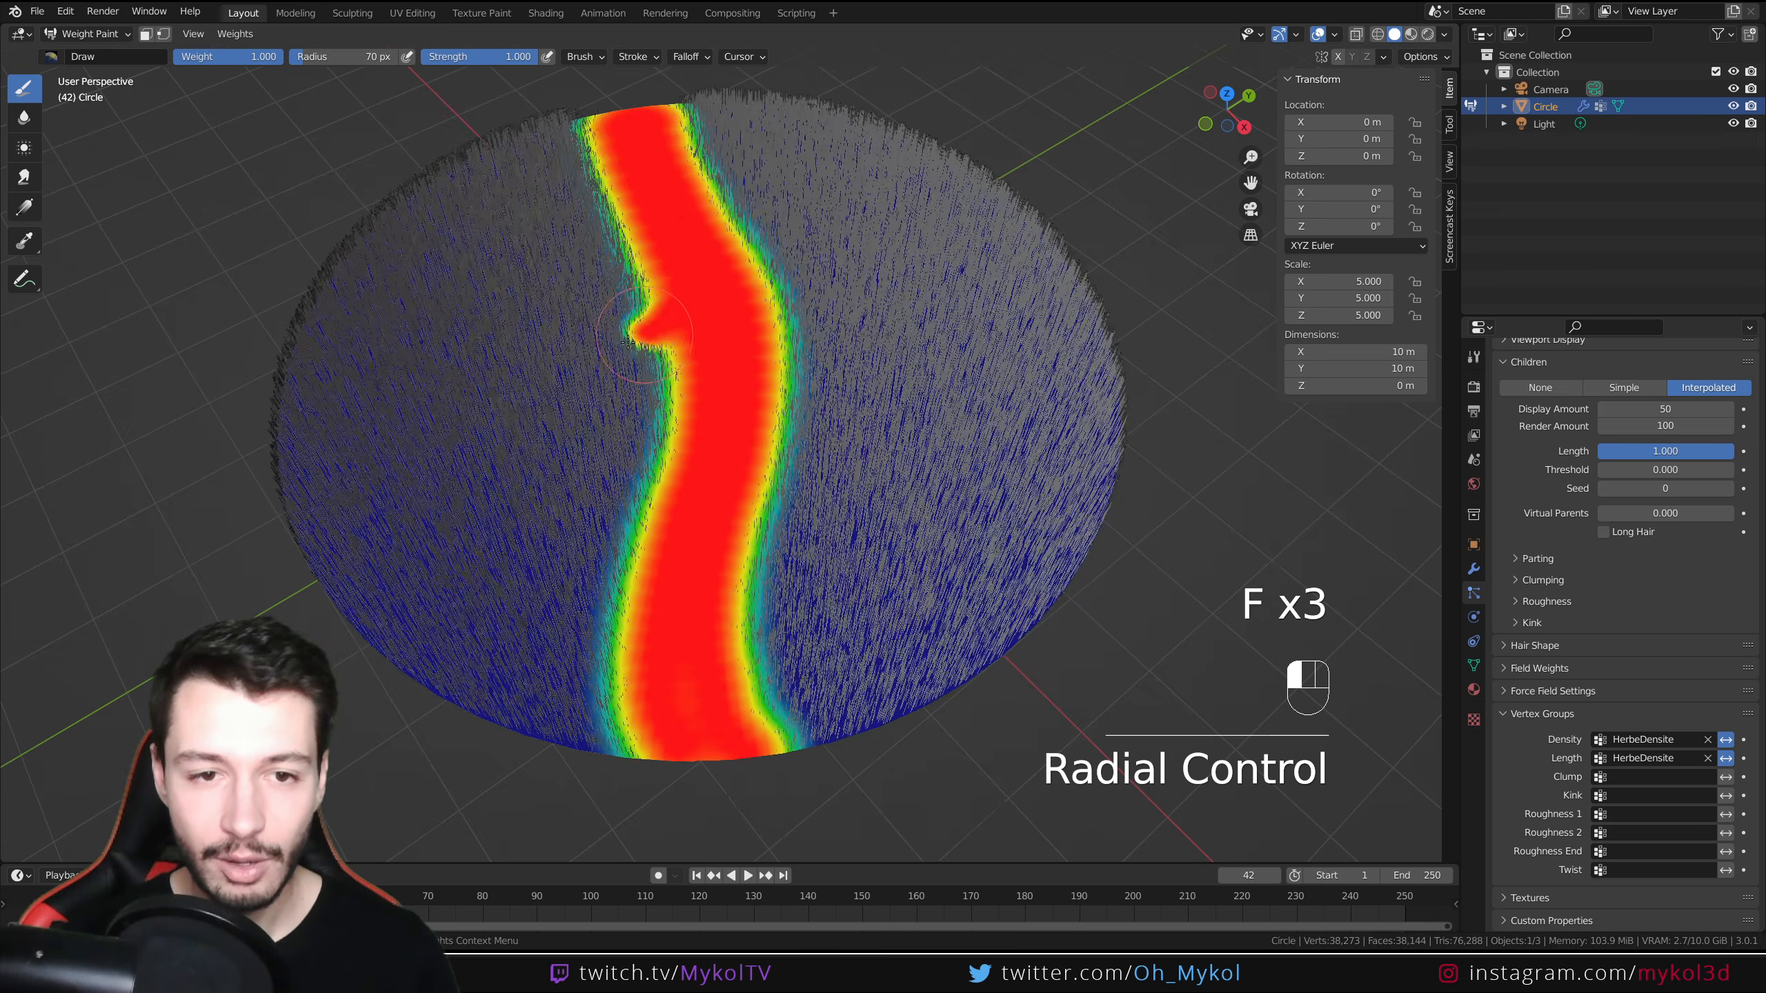
pyautogui.moveTo(412, 238); pyautogui.dragTo(373, 231)
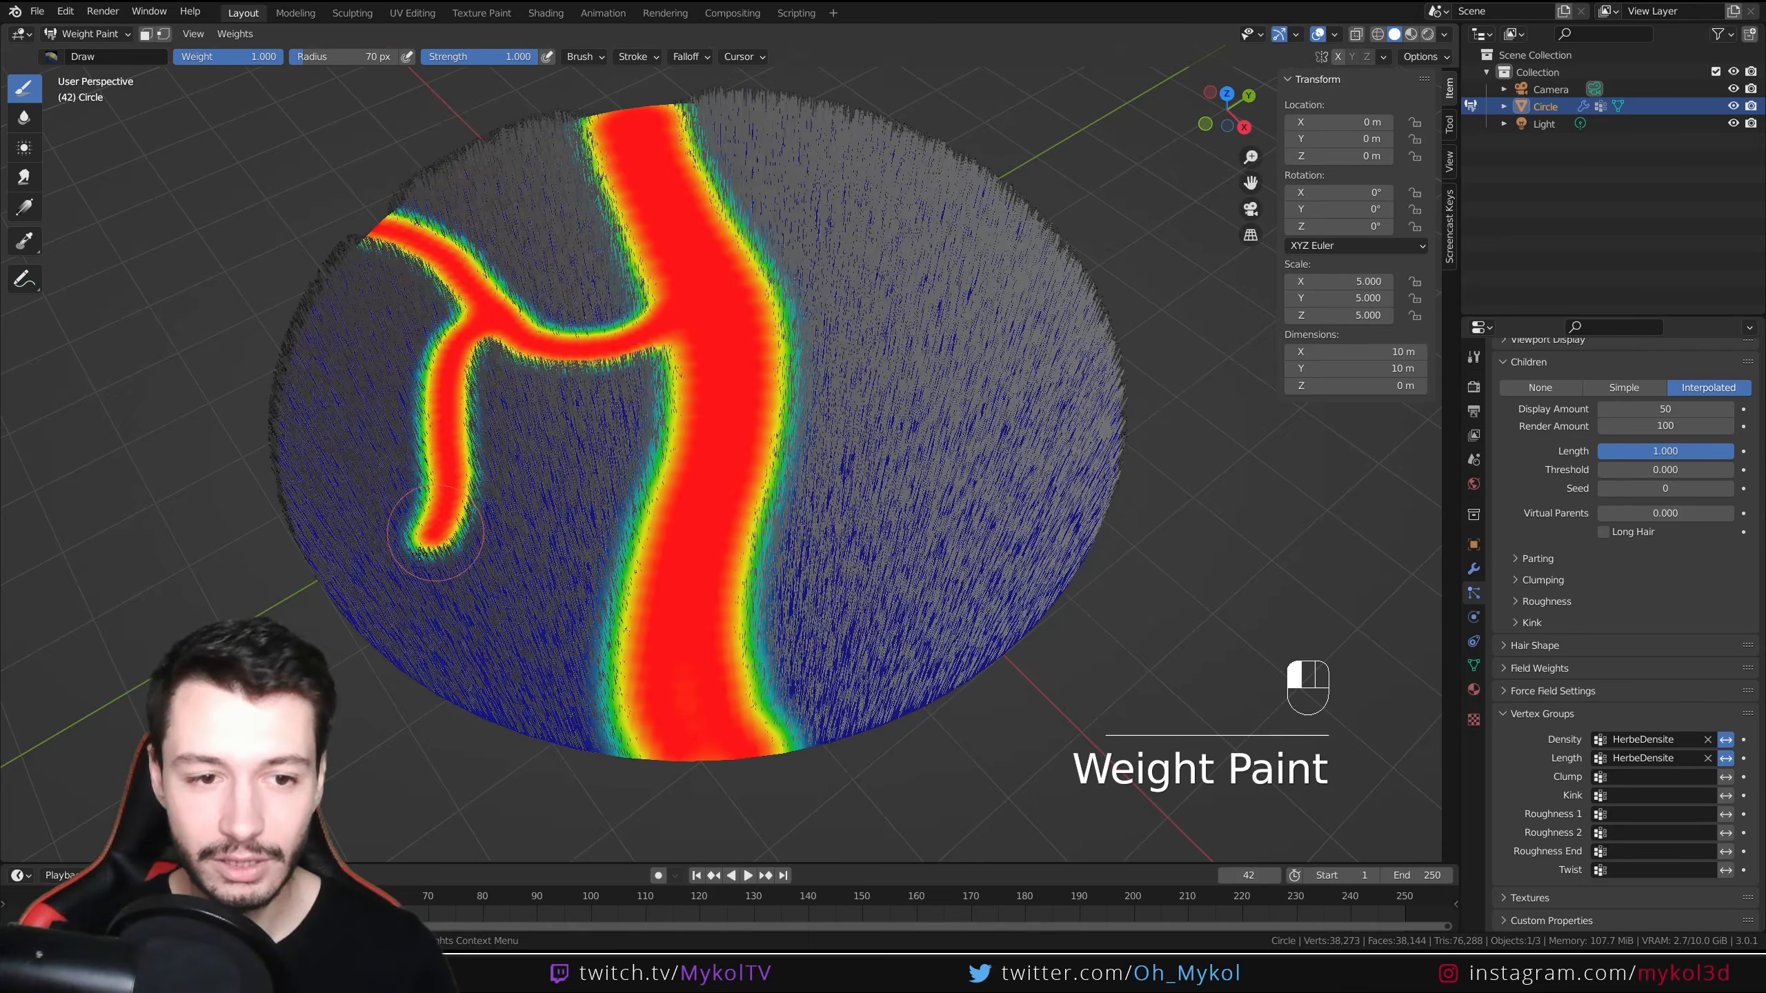
pyautogui.moveTo(420, 554); pyautogui.dragTo(322, 619)
# Set the brush radius to 107 px and paint two more branches from the main path toward the disc's right side
pyautogui.press('f')
pyautogui.click(785, 468)
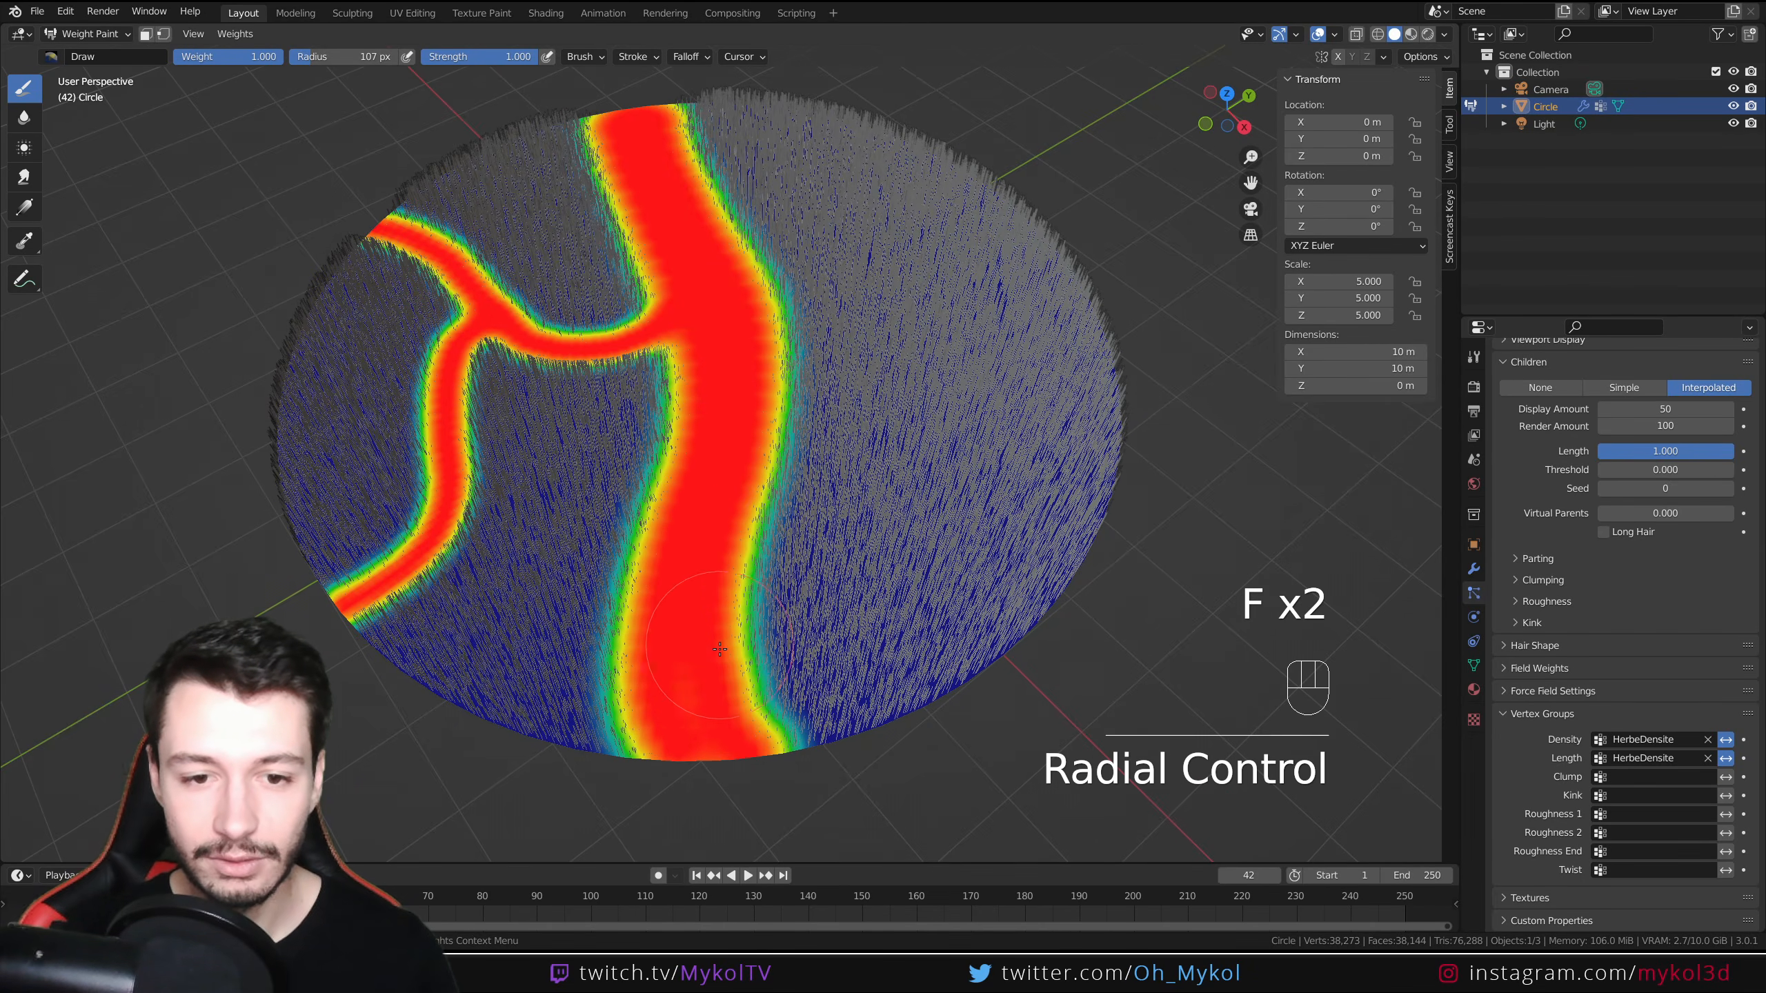
pyautogui.moveTo(778, 515)
pyautogui.mouseDown()
pyautogui.moveTo(896, 412)
pyautogui.moveTo(980, 182)
pyautogui.mouseUp()
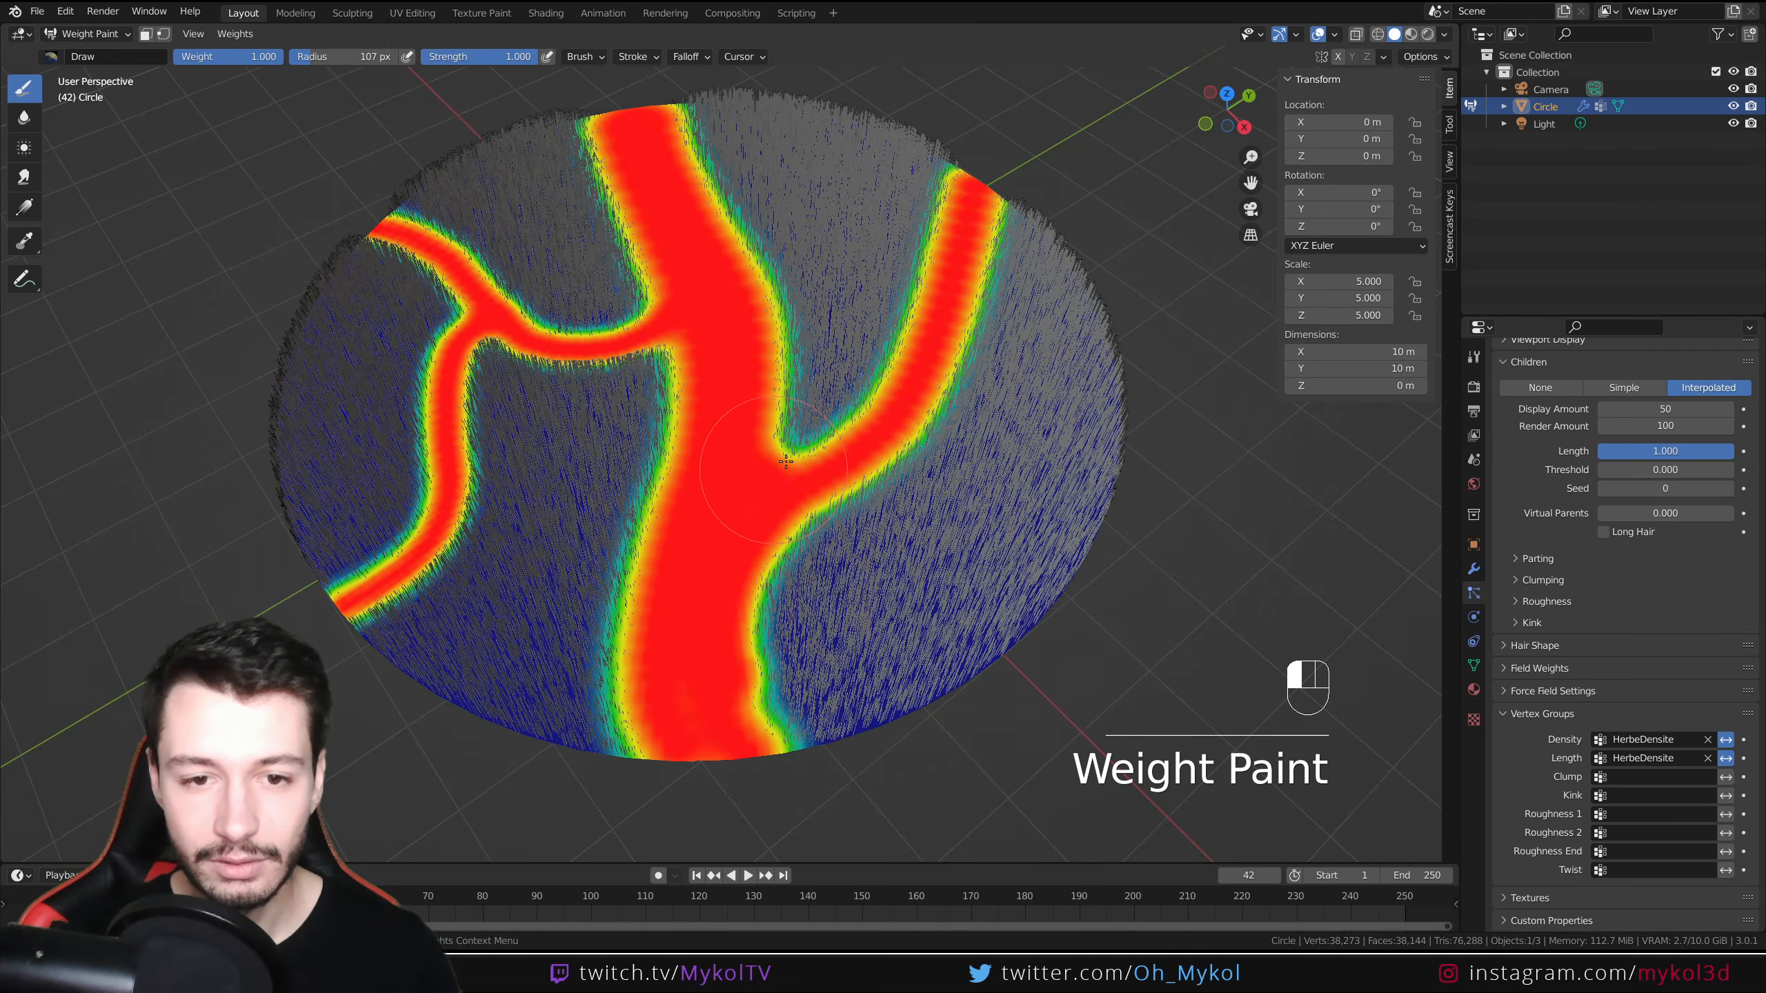
pyautogui.moveTo(785, 461)
pyautogui.mouseDown()
pyautogui.moveTo(924, 306)
pyautogui.moveTo(918, 331)
pyautogui.mouseUp()
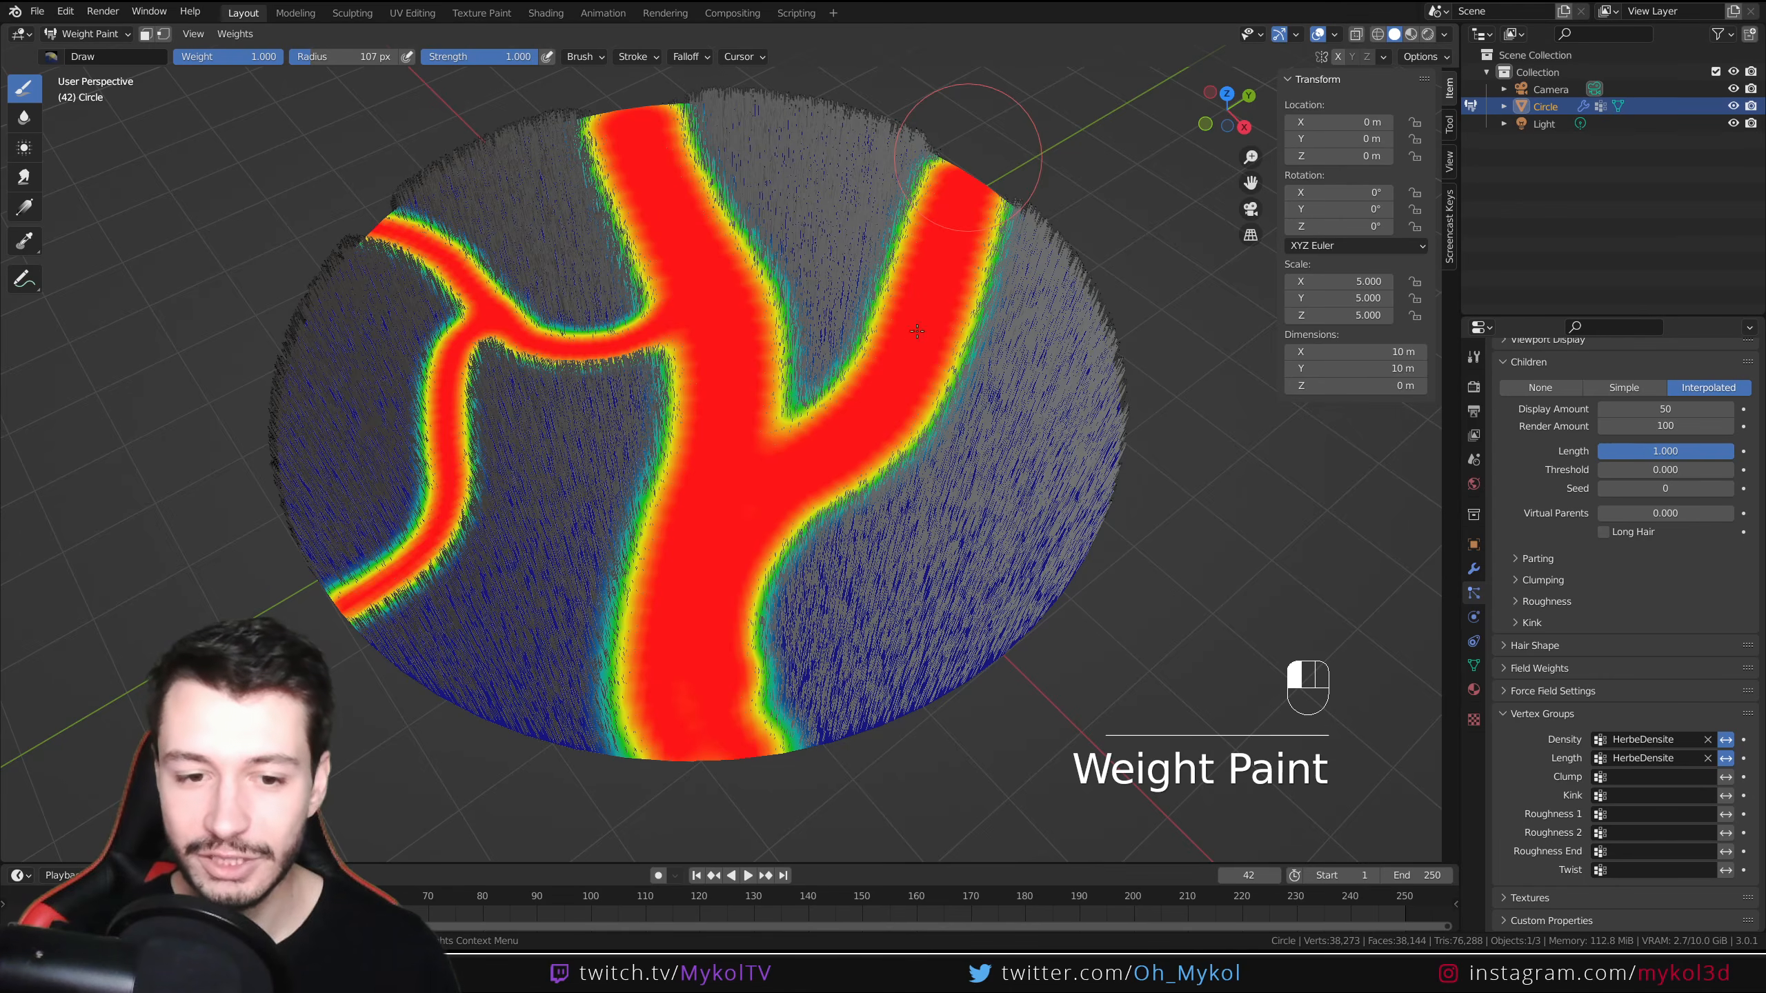
pyautogui.moveTo(709, 731)
pyautogui.mouseDown()
pyautogui.moveTo(827, 709)
pyautogui.moveTo(1116, 407)
pyautogui.mouseUp()
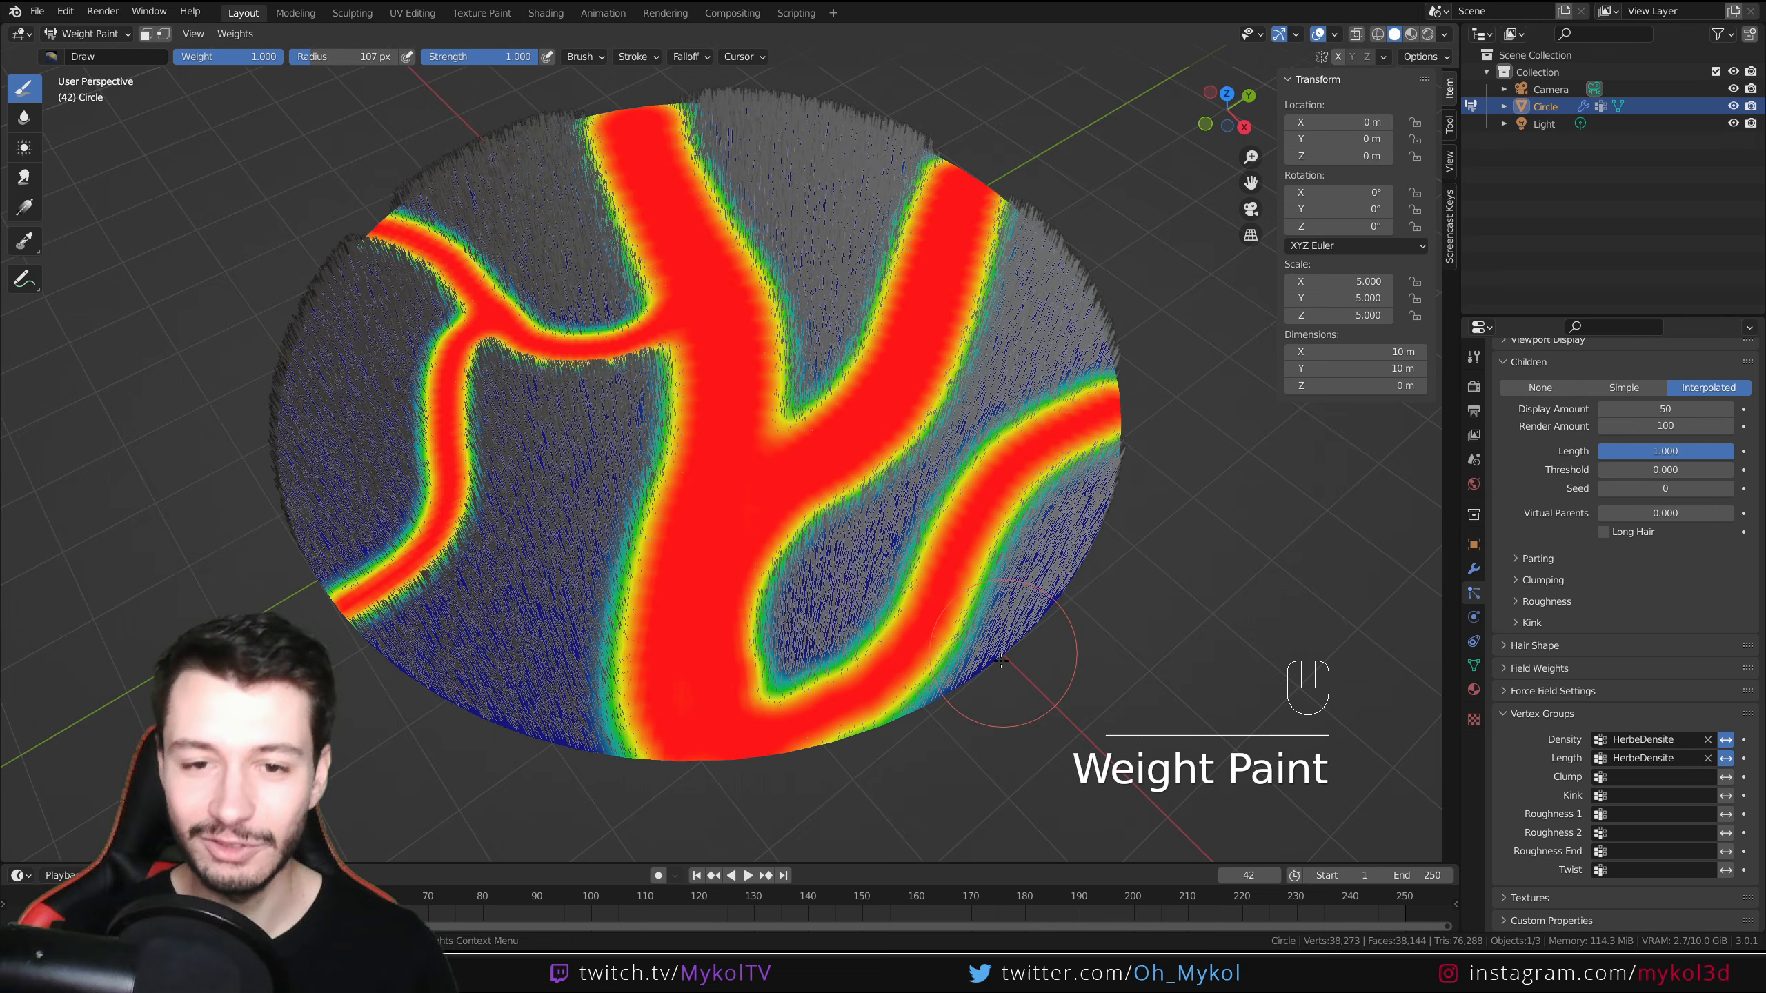
# Switch back to Object Mode and turn on rendered viewport shading to preview the grass
pyautogui.moveTo(1001, 660); pyautogui.dragTo(666, 419, button='middle')
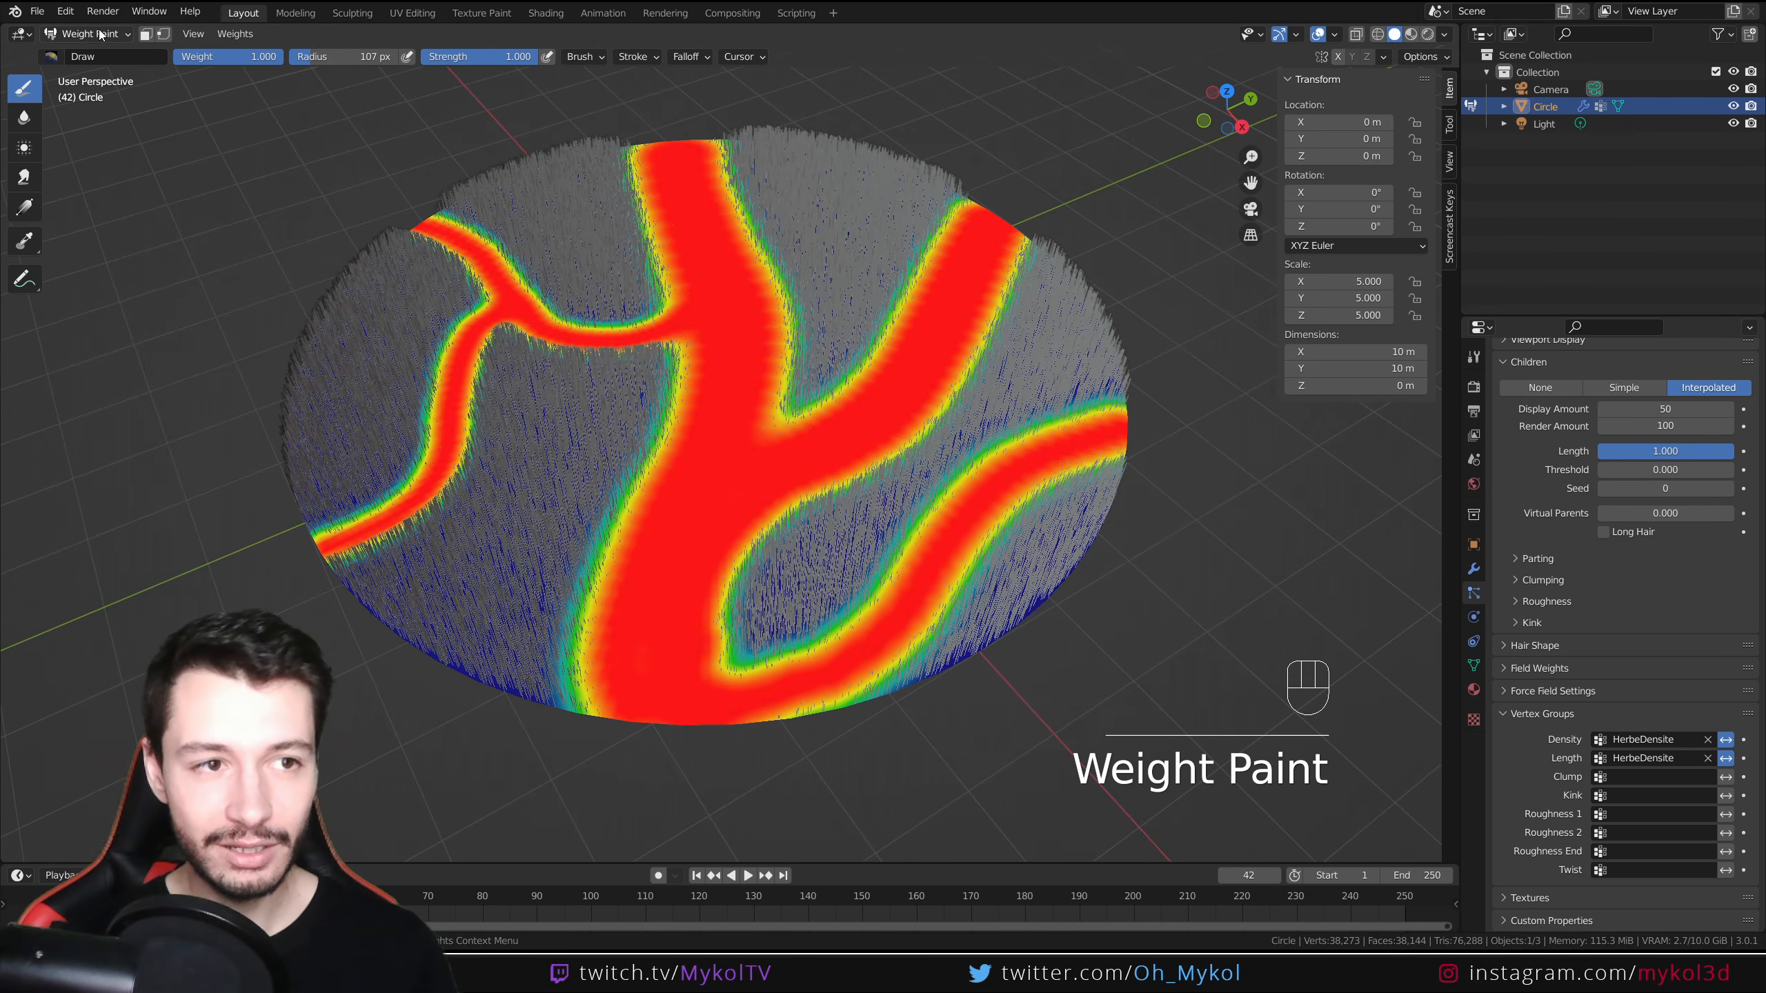
pyautogui.click(101, 34)
pyautogui.click(76, 55)
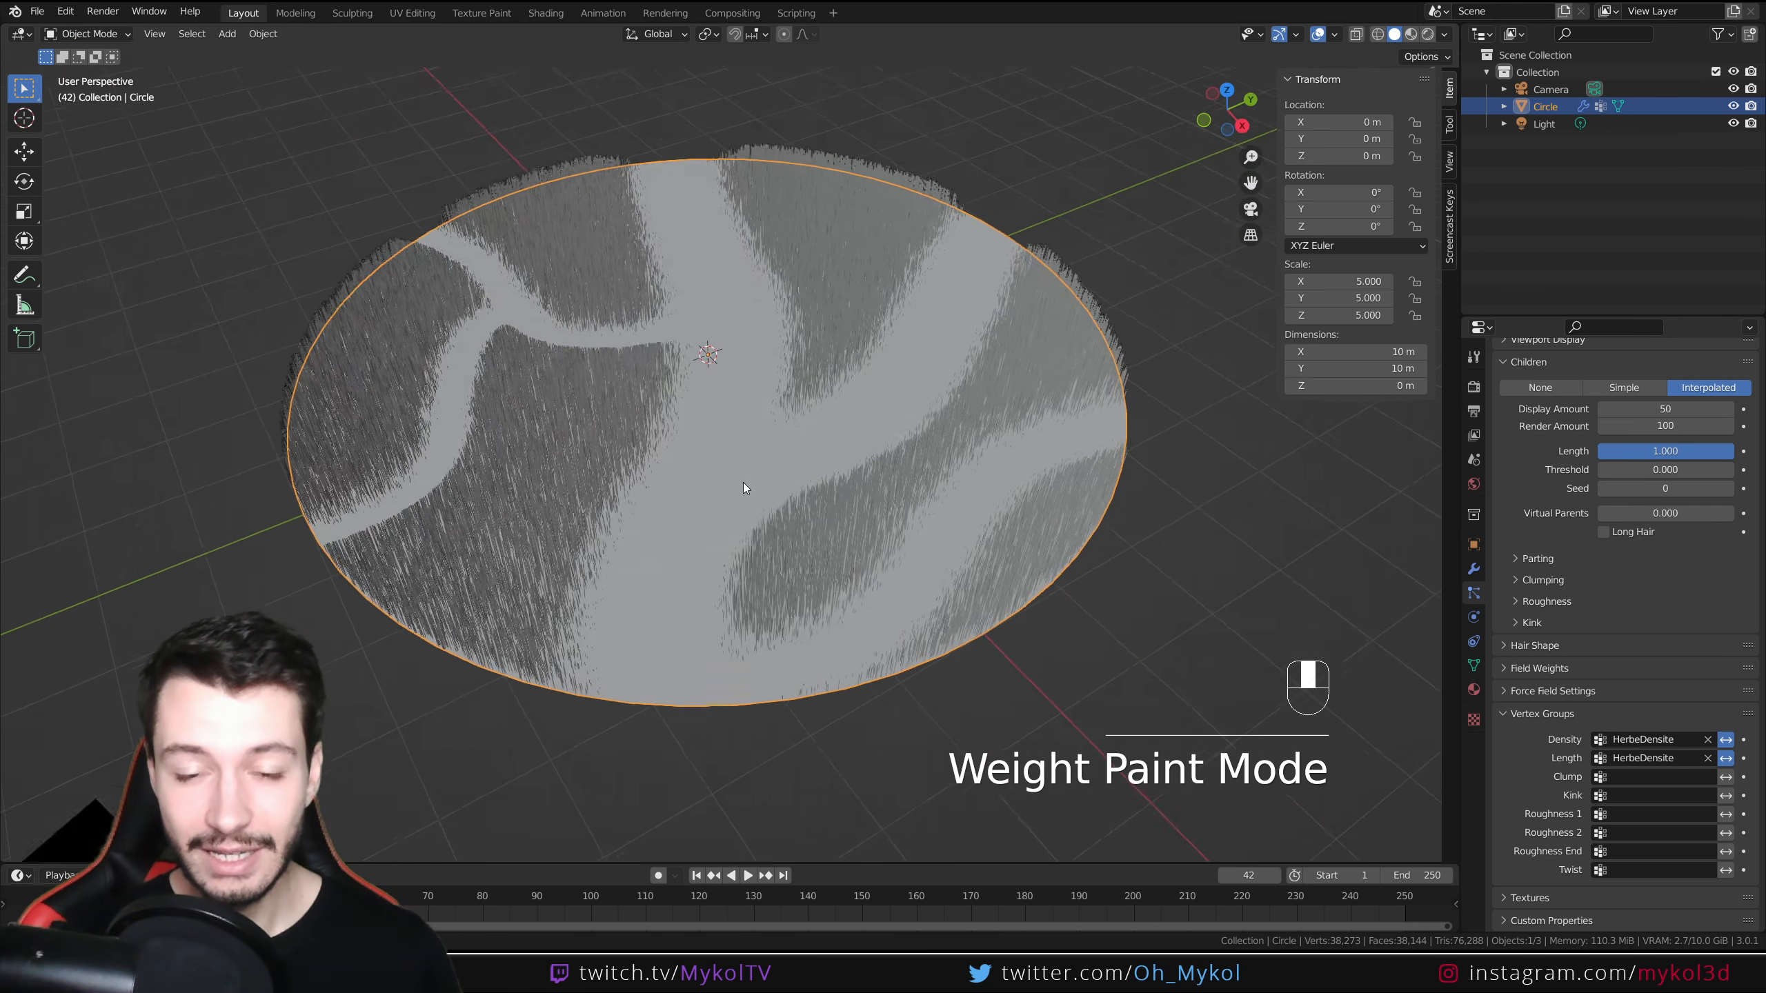
pyautogui.click(1427, 34)
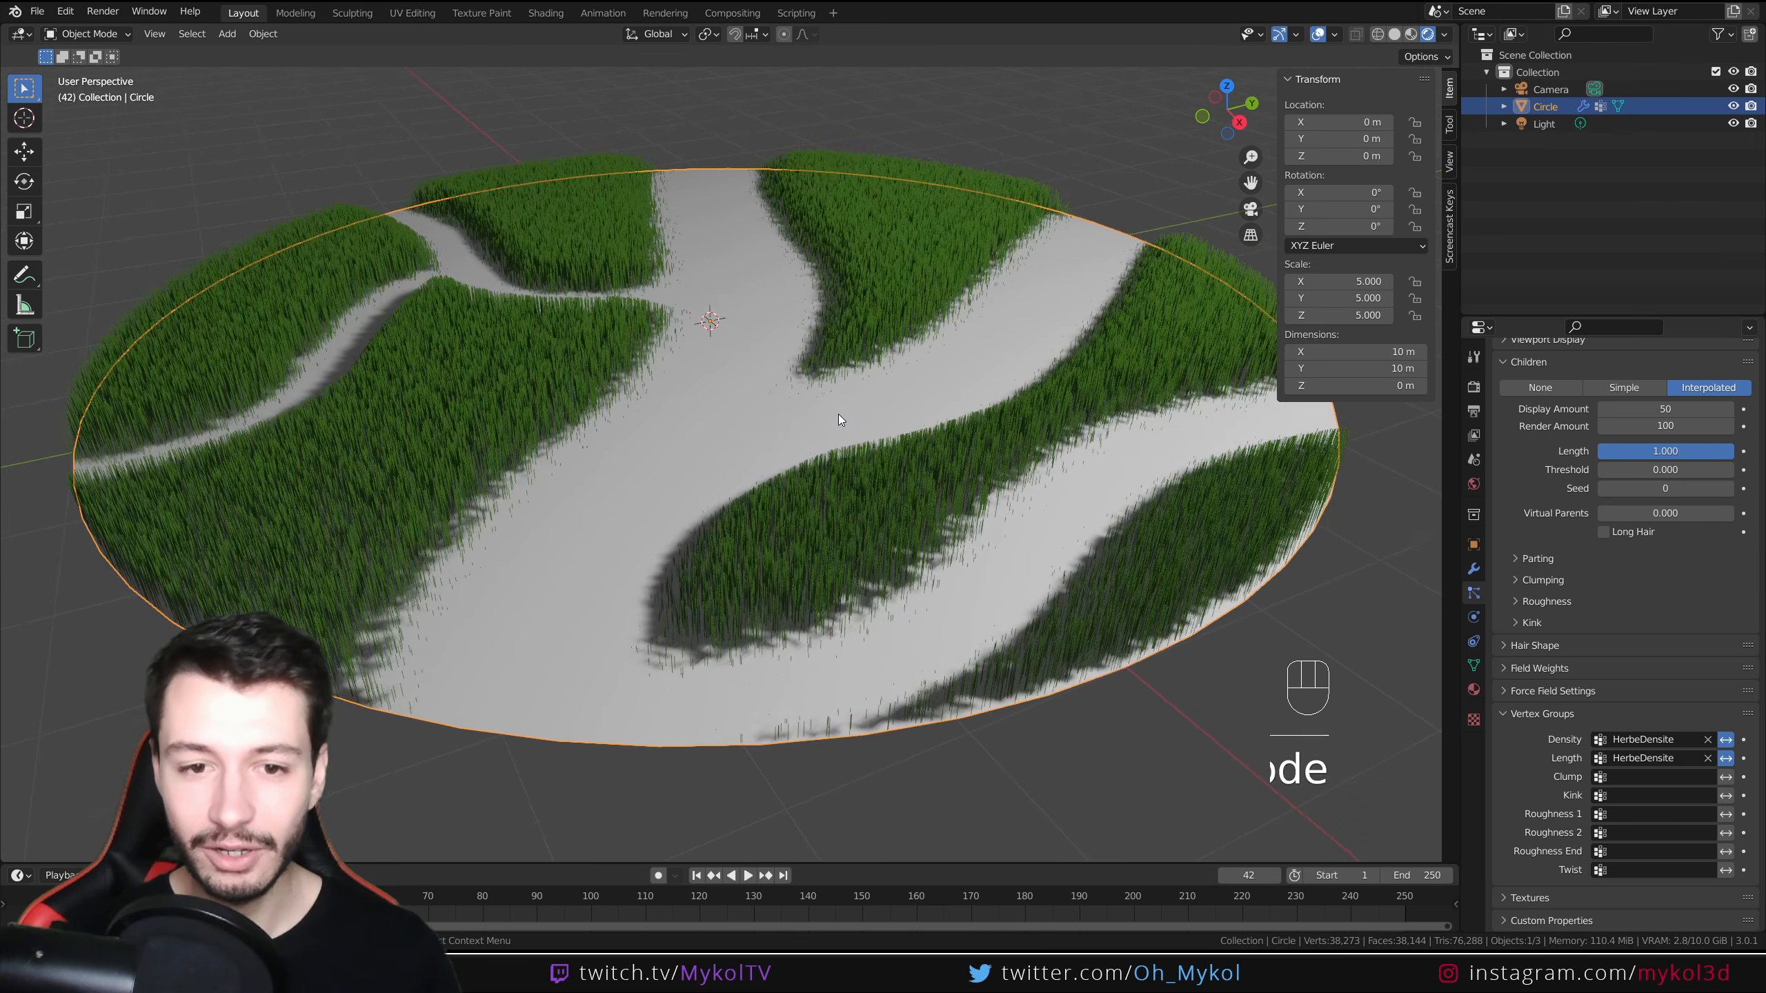
# Clear the Length vertex group field and reassign HerbeDensite to it
pyautogui.moveTo(838, 414); pyautogui.dragTo(803, 520, button='middle')
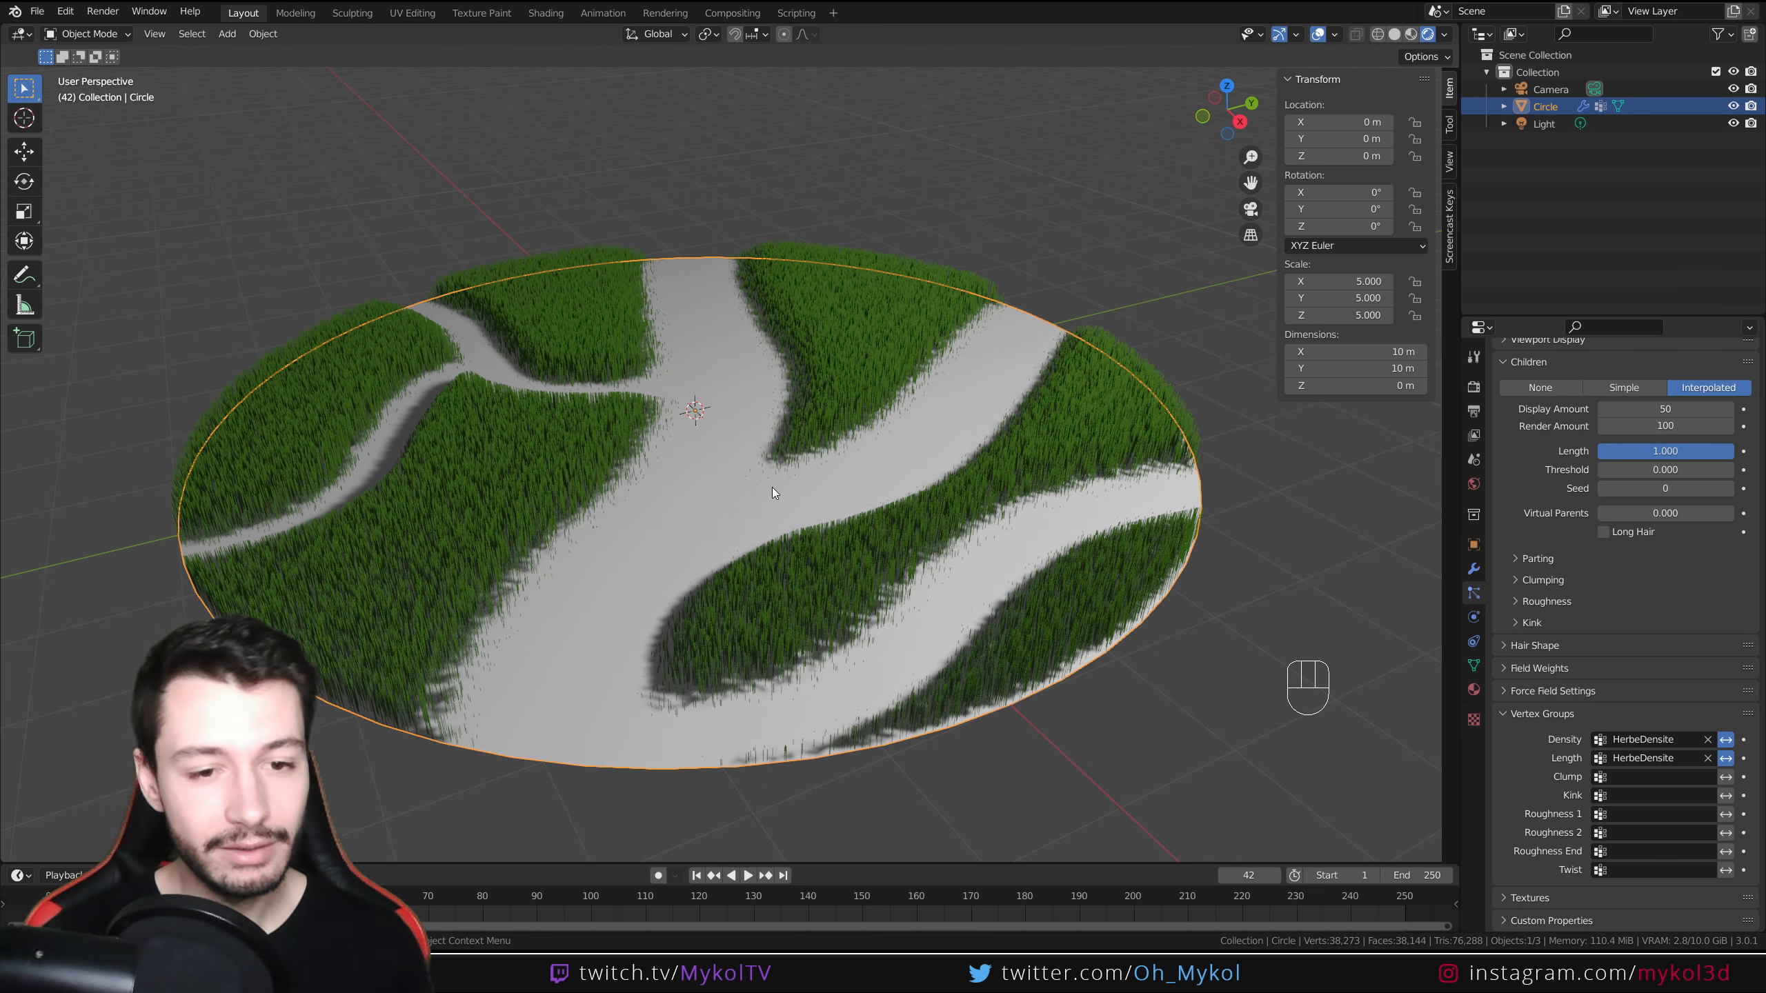
pyautogui.scroll(4, 607, 482)
pyautogui.keyDown('shift'); pyautogui.moveTo(570, 551); pyautogui.dragTo(833, 335, button='middle'); pyautogui.keyUp('shift')
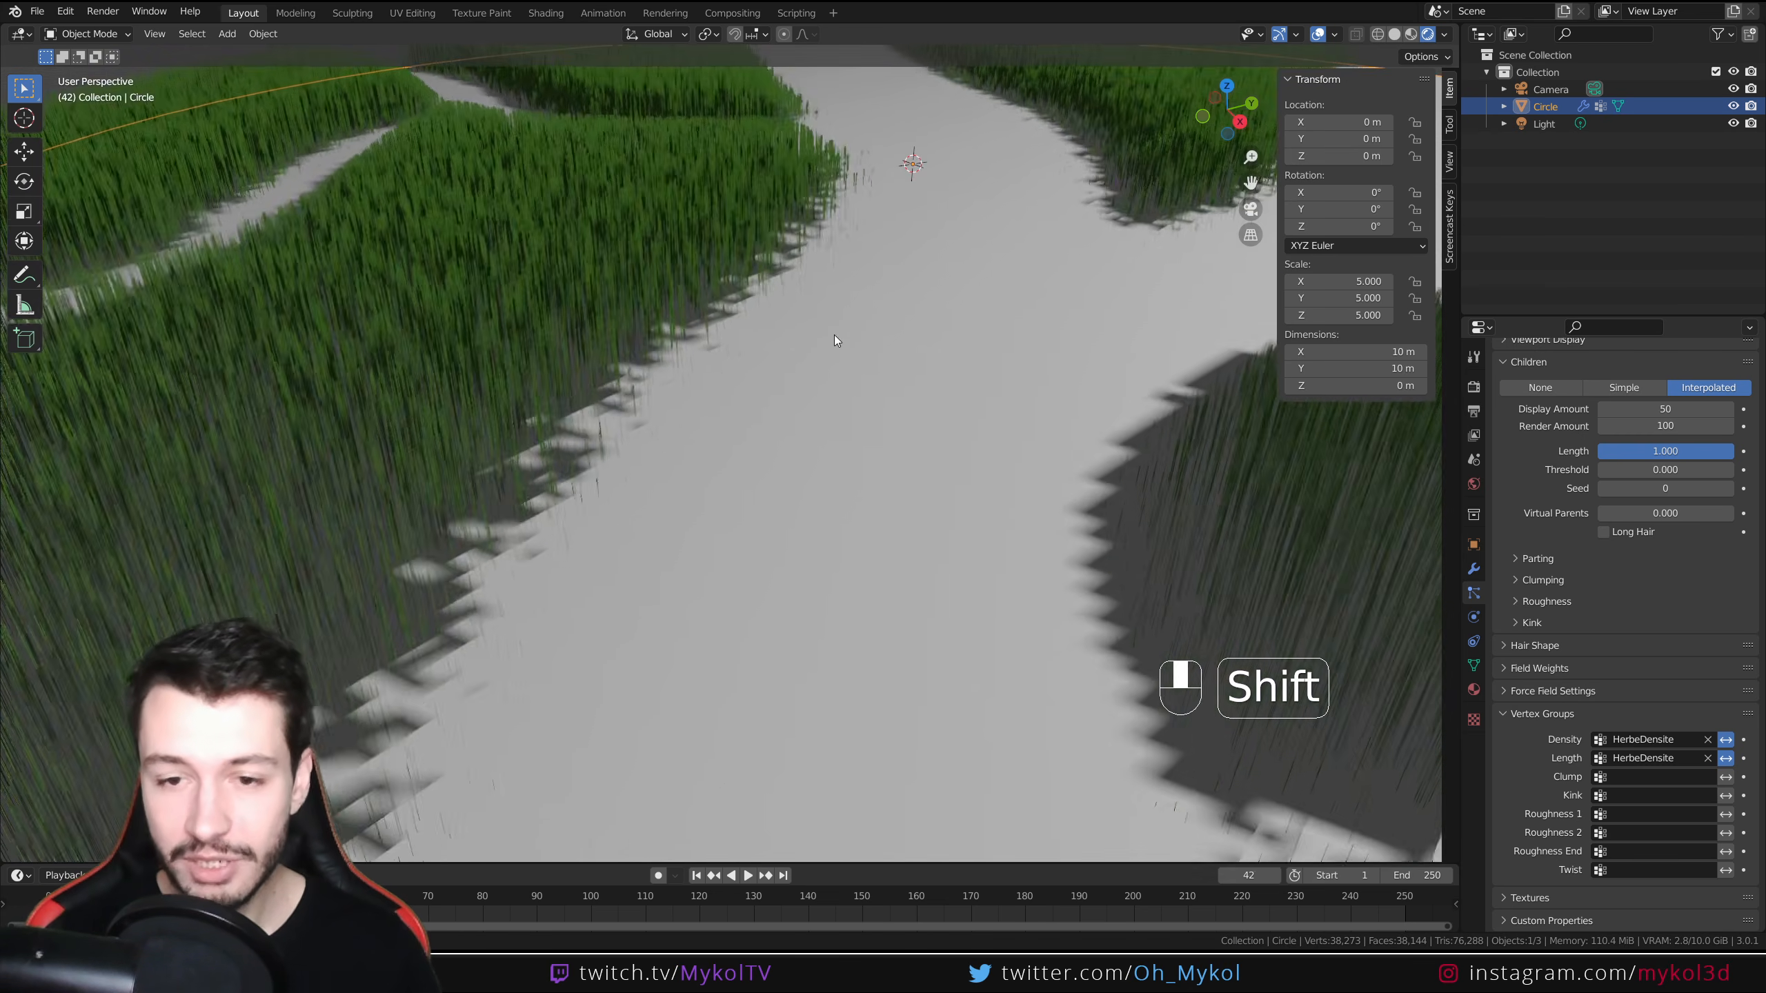
pyautogui.scroll(3, 734, 355)
pyautogui.scroll(-2, 737, 341)
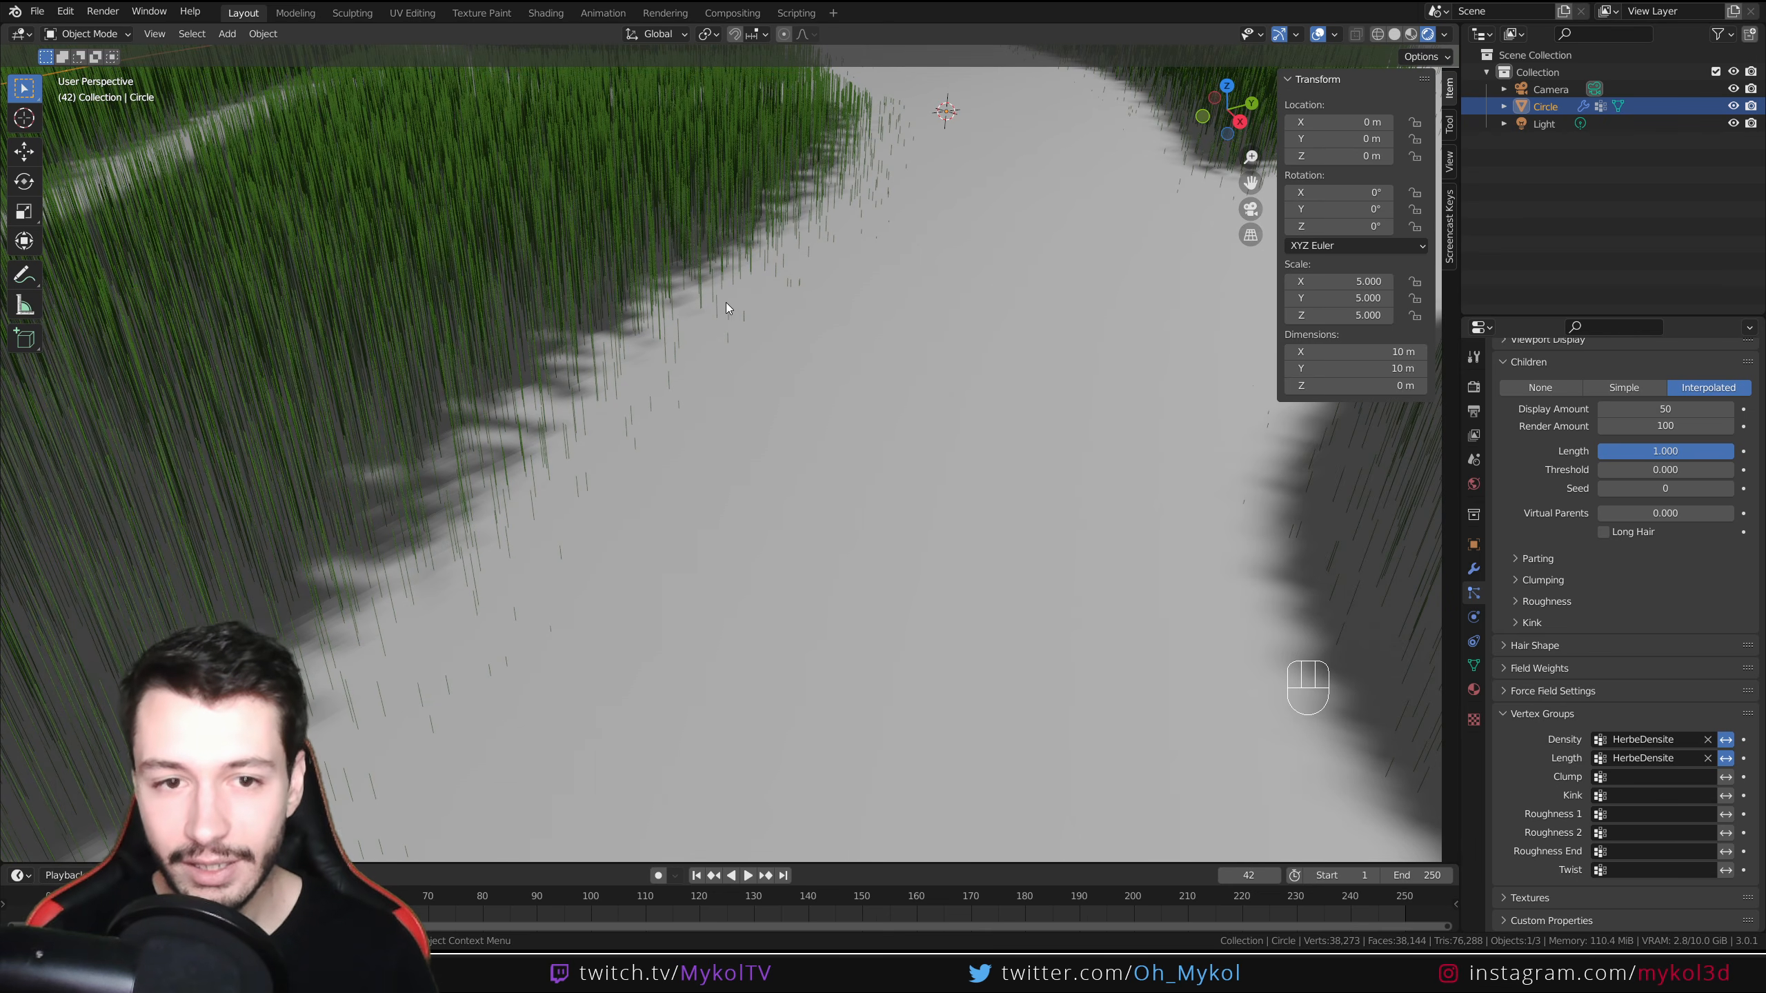
pyautogui.click(1707, 758)
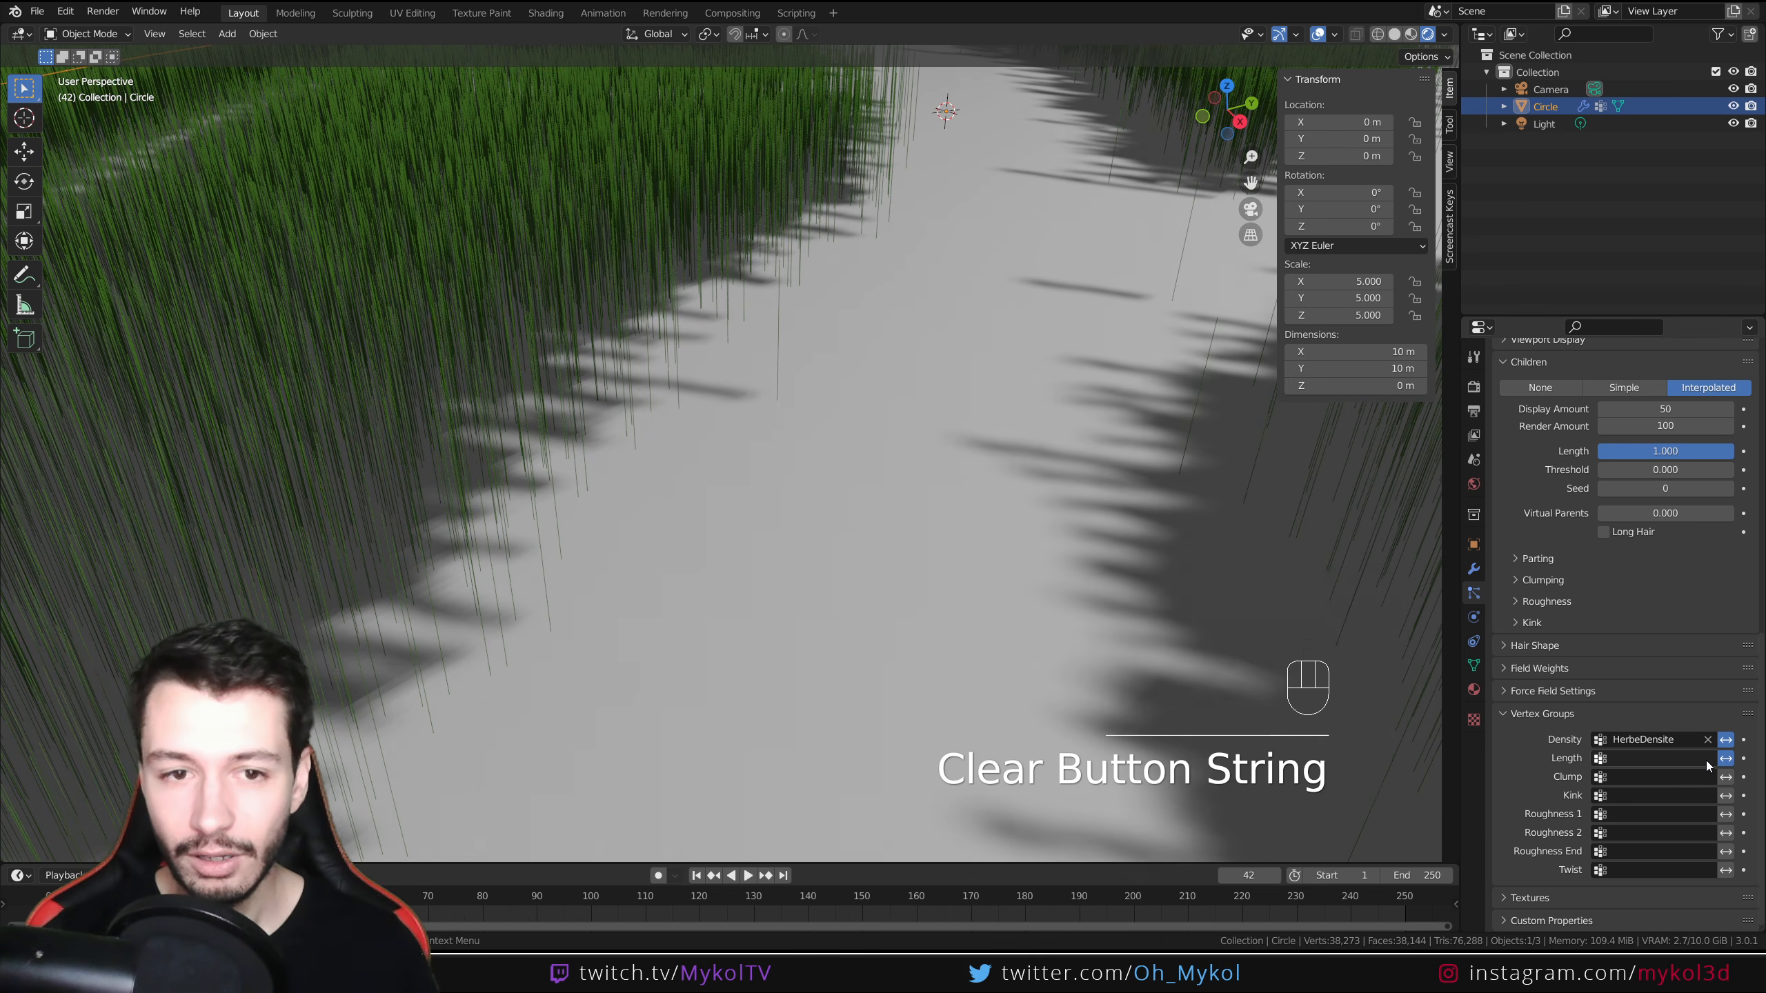
pyautogui.scroll(-8, 929, 524)
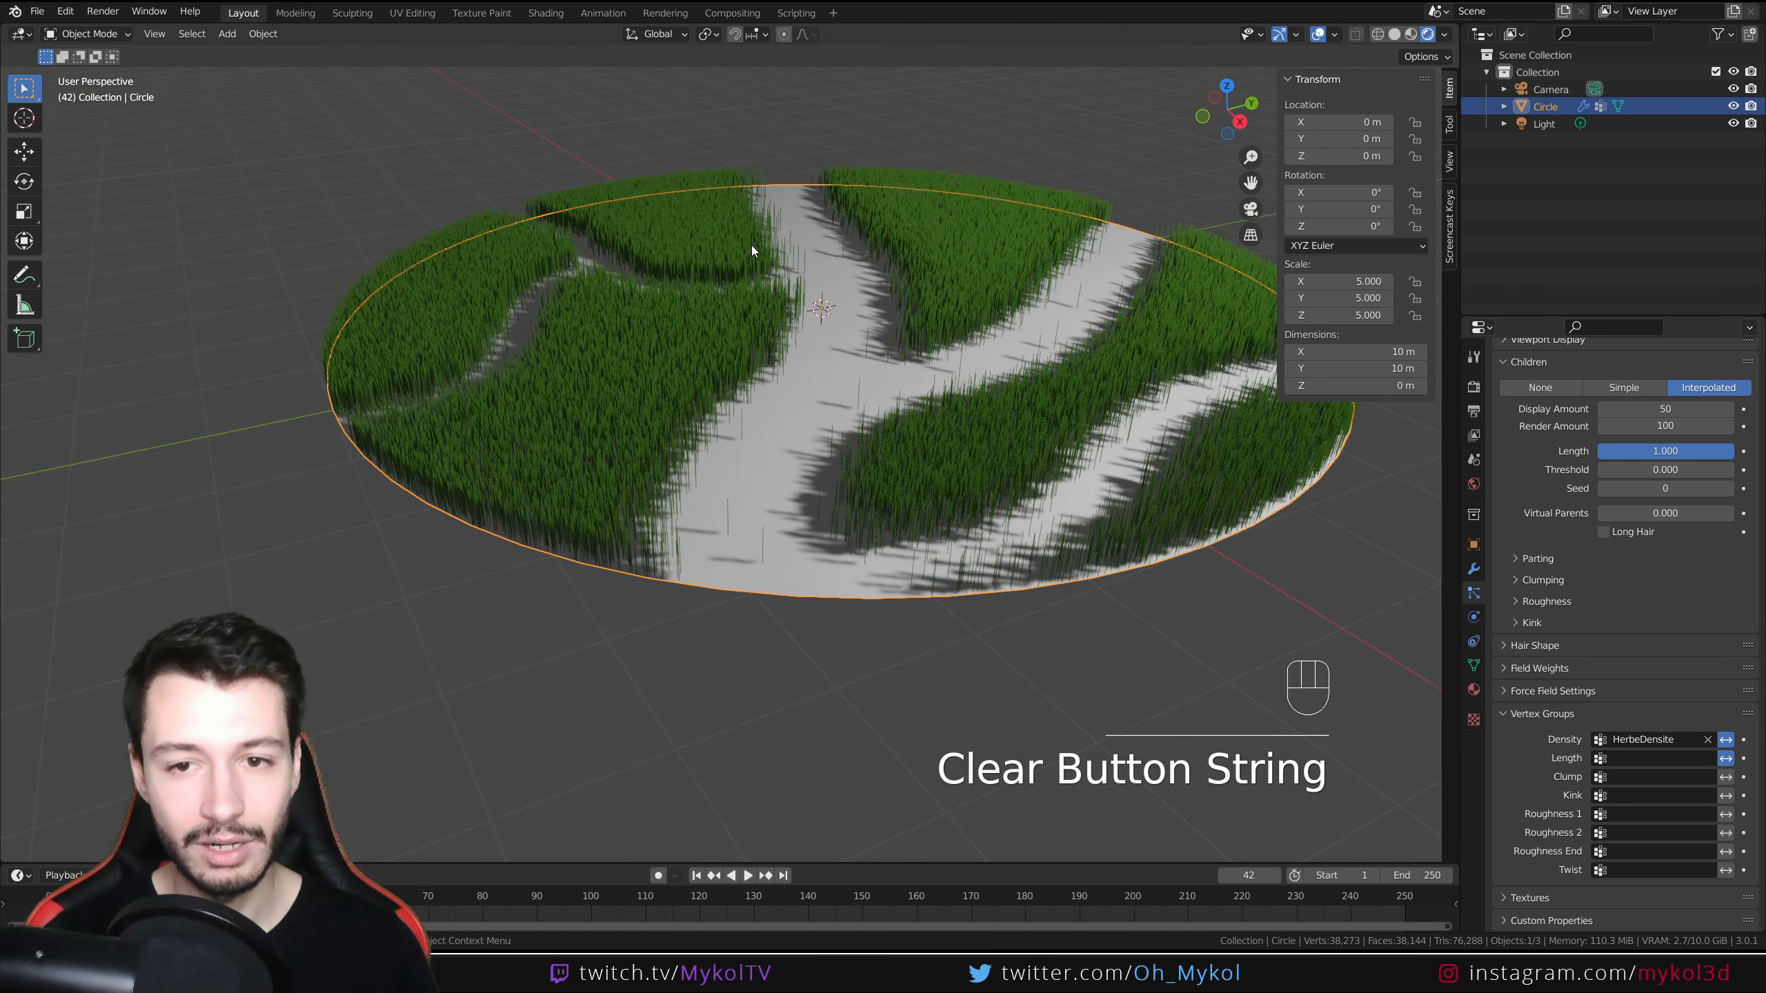
pyautogui.click(1654, 758)
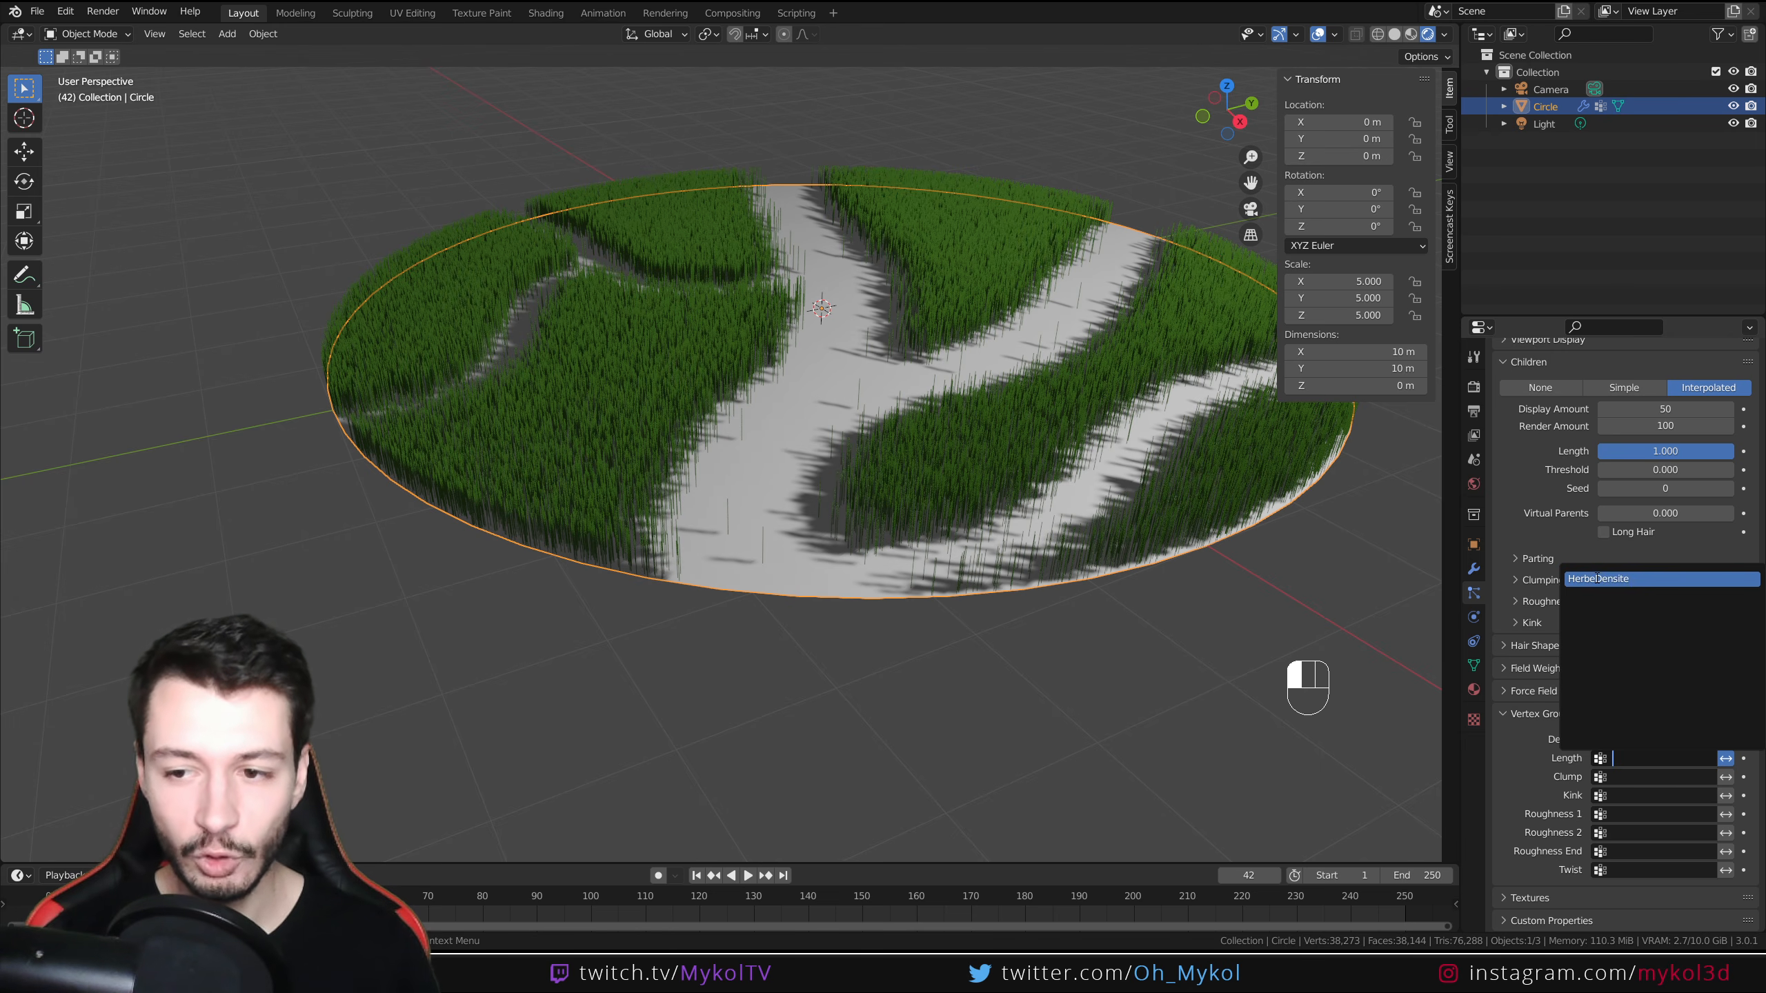
pyautogui.click(1627, 580)
# Set the children Display Amount to 100
pyautogui.scroll(6, 720, 445)
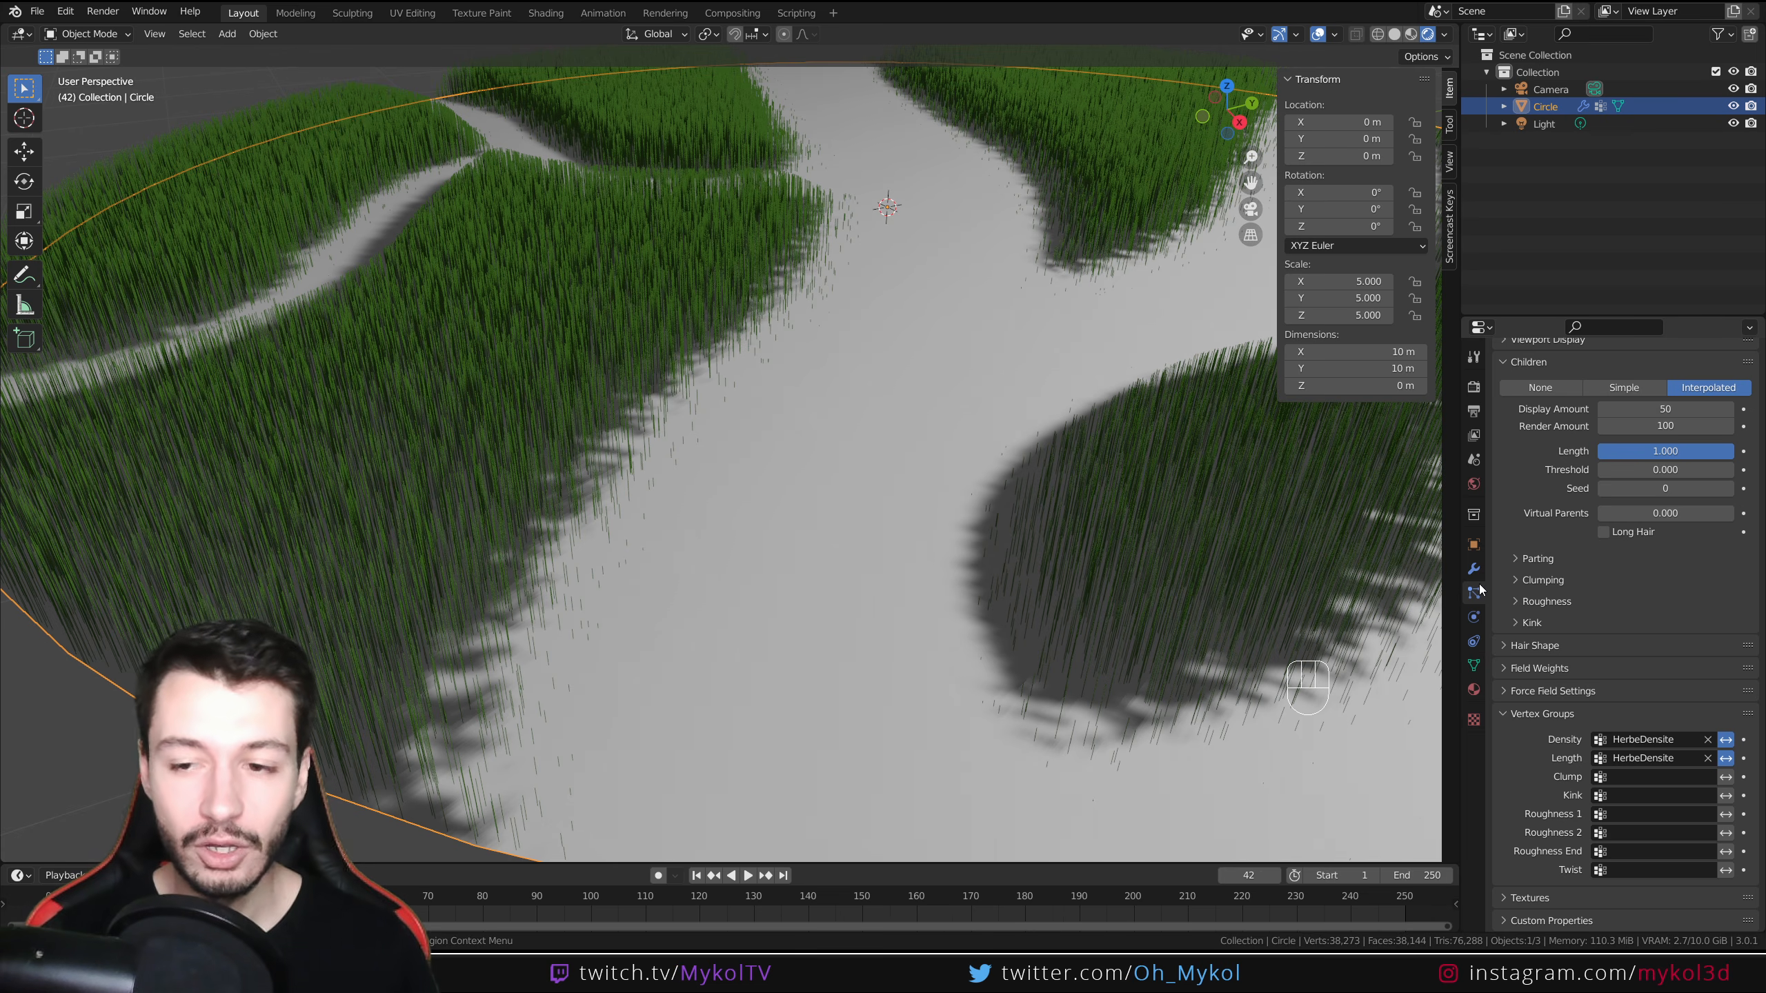
pyautogui.scroll(5, 1568, 721)
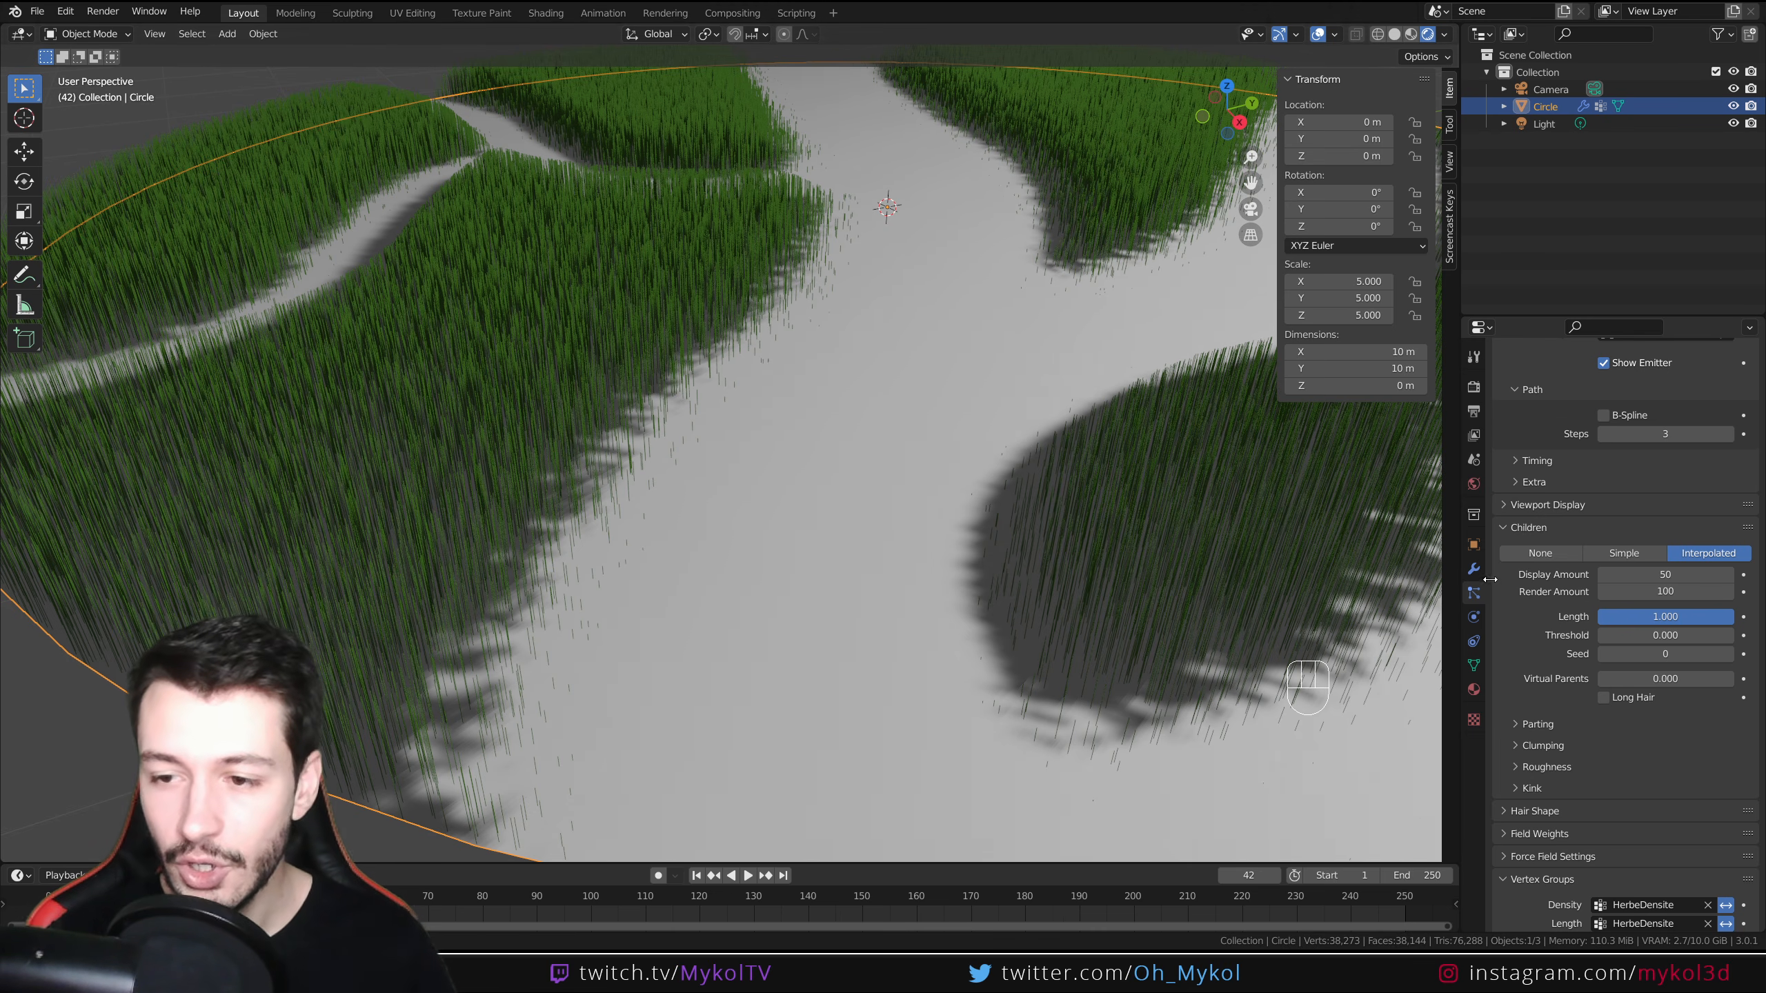
pyautogui.click(1625, 576)
pyautogui.write('100')
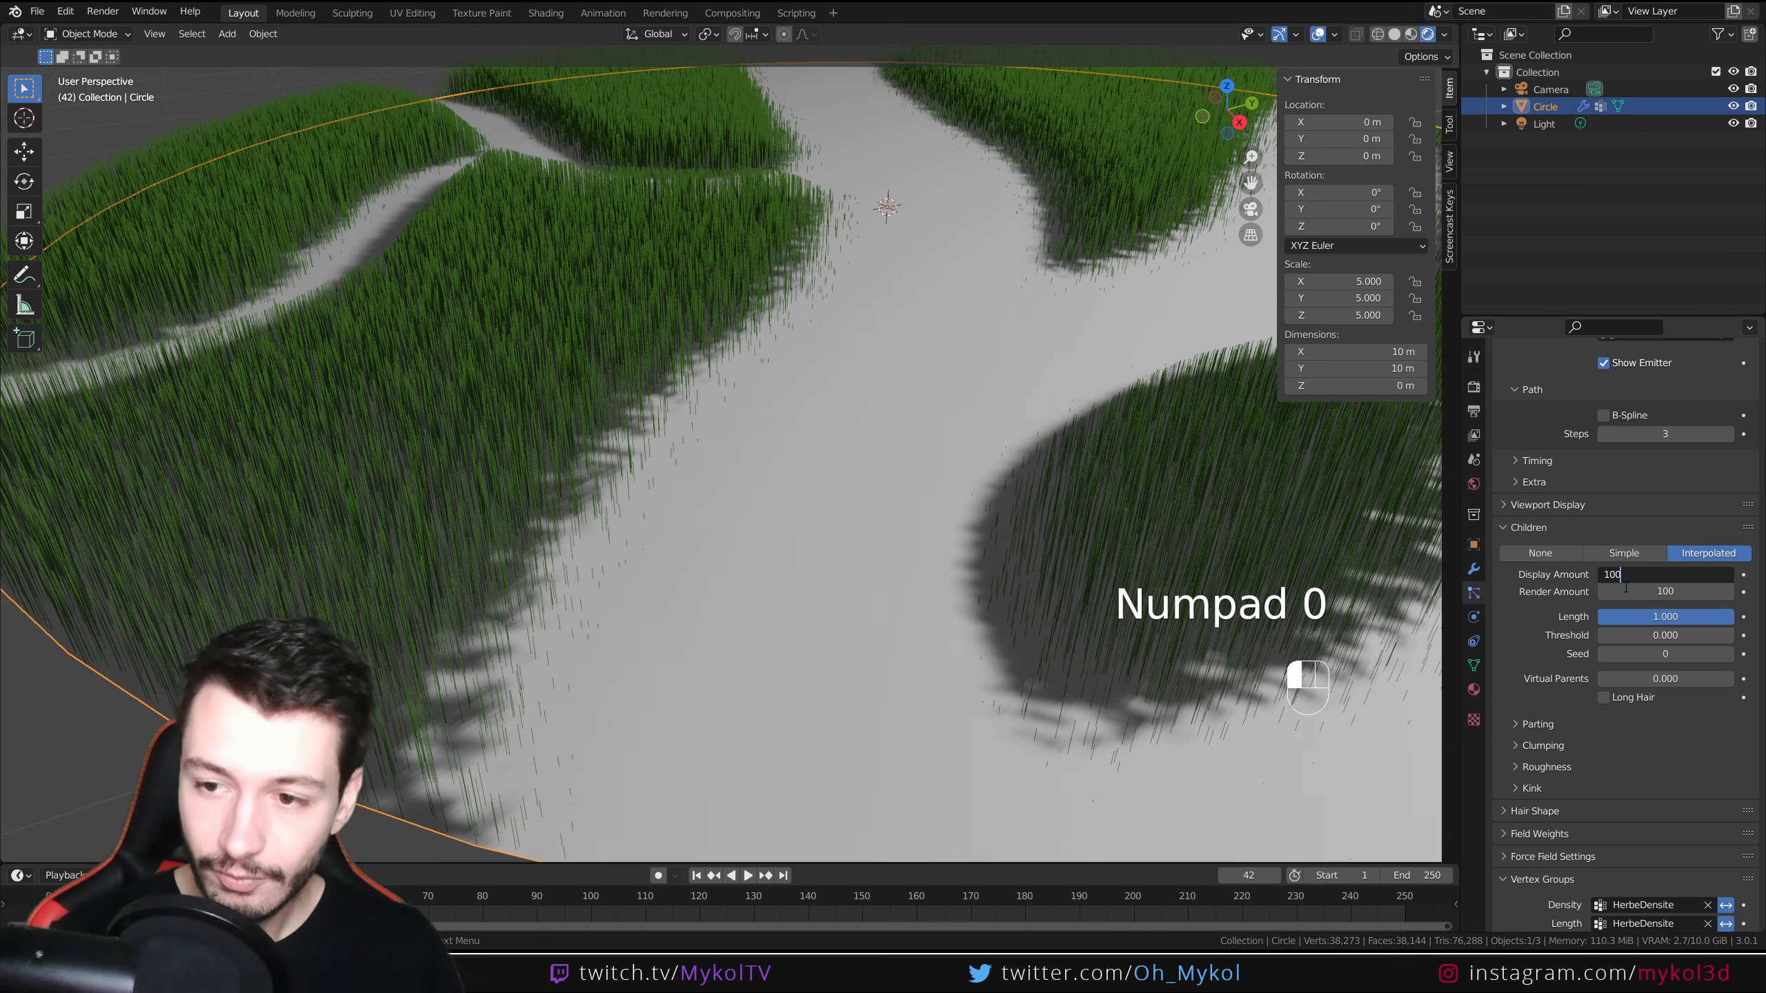
pyautogui.press('Return')
# Inspect the grass along the path edges up close in the viewport
pyautogui.scroll(-4, 798, 563)
pyautogui.moveTo(797, 563)
pyautogui.mouseDown(button='middle')
pyautogui.moveTo(720, 540)
pyautogui.moveTo(767, 597)
pyautogui.moveTo(800, 551)
pyautogui.mouseUp(button='middle')
pyautogui.scroll(3, 766, 597)
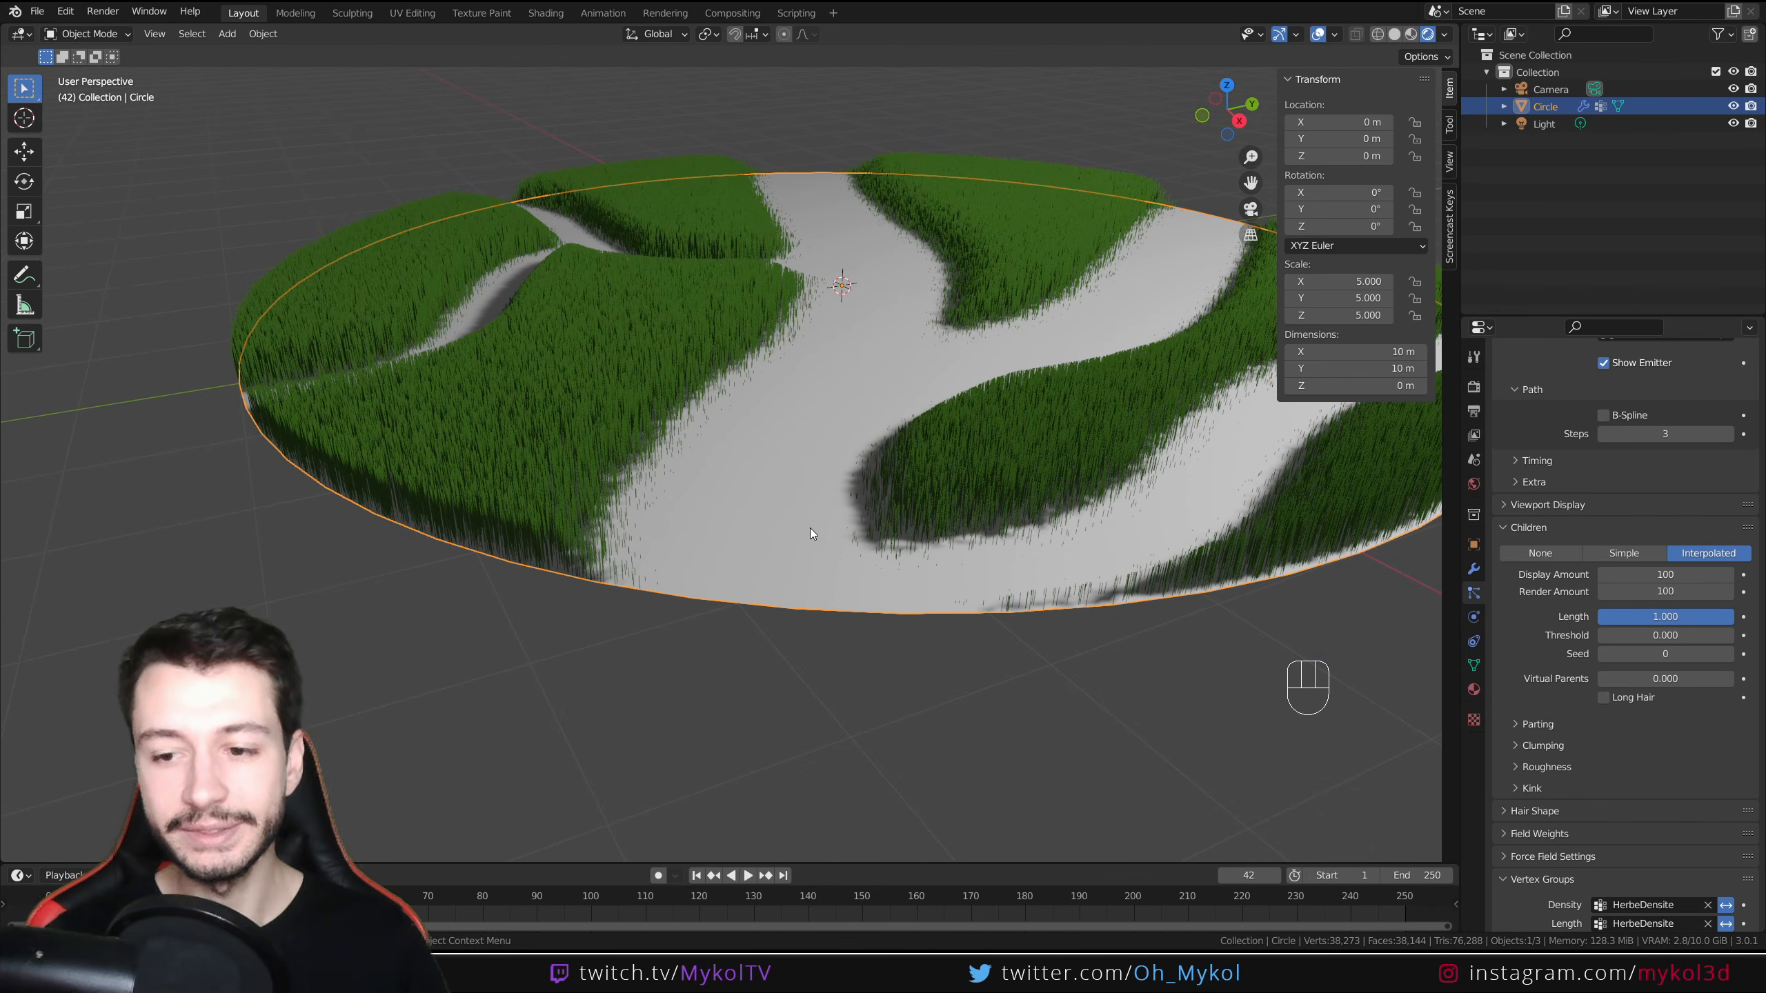
pyautogui.scroll(2, 671, 459)
pyautogui.keyDown('shift'); pyautogui.moveTo(668, 416); pyautogui.dragTo(888, 509, button='middle'); pyautogui.keyUp('shift')
pyautogui.moveTo(888, 509); pyautogui.dragTo(697, 529, button='middle')
pyautogui.scroll(4, 878, 522)
pyautogui.scroll(-4, 879, 522)
pyautogui.scroll(4, 1531, 700)
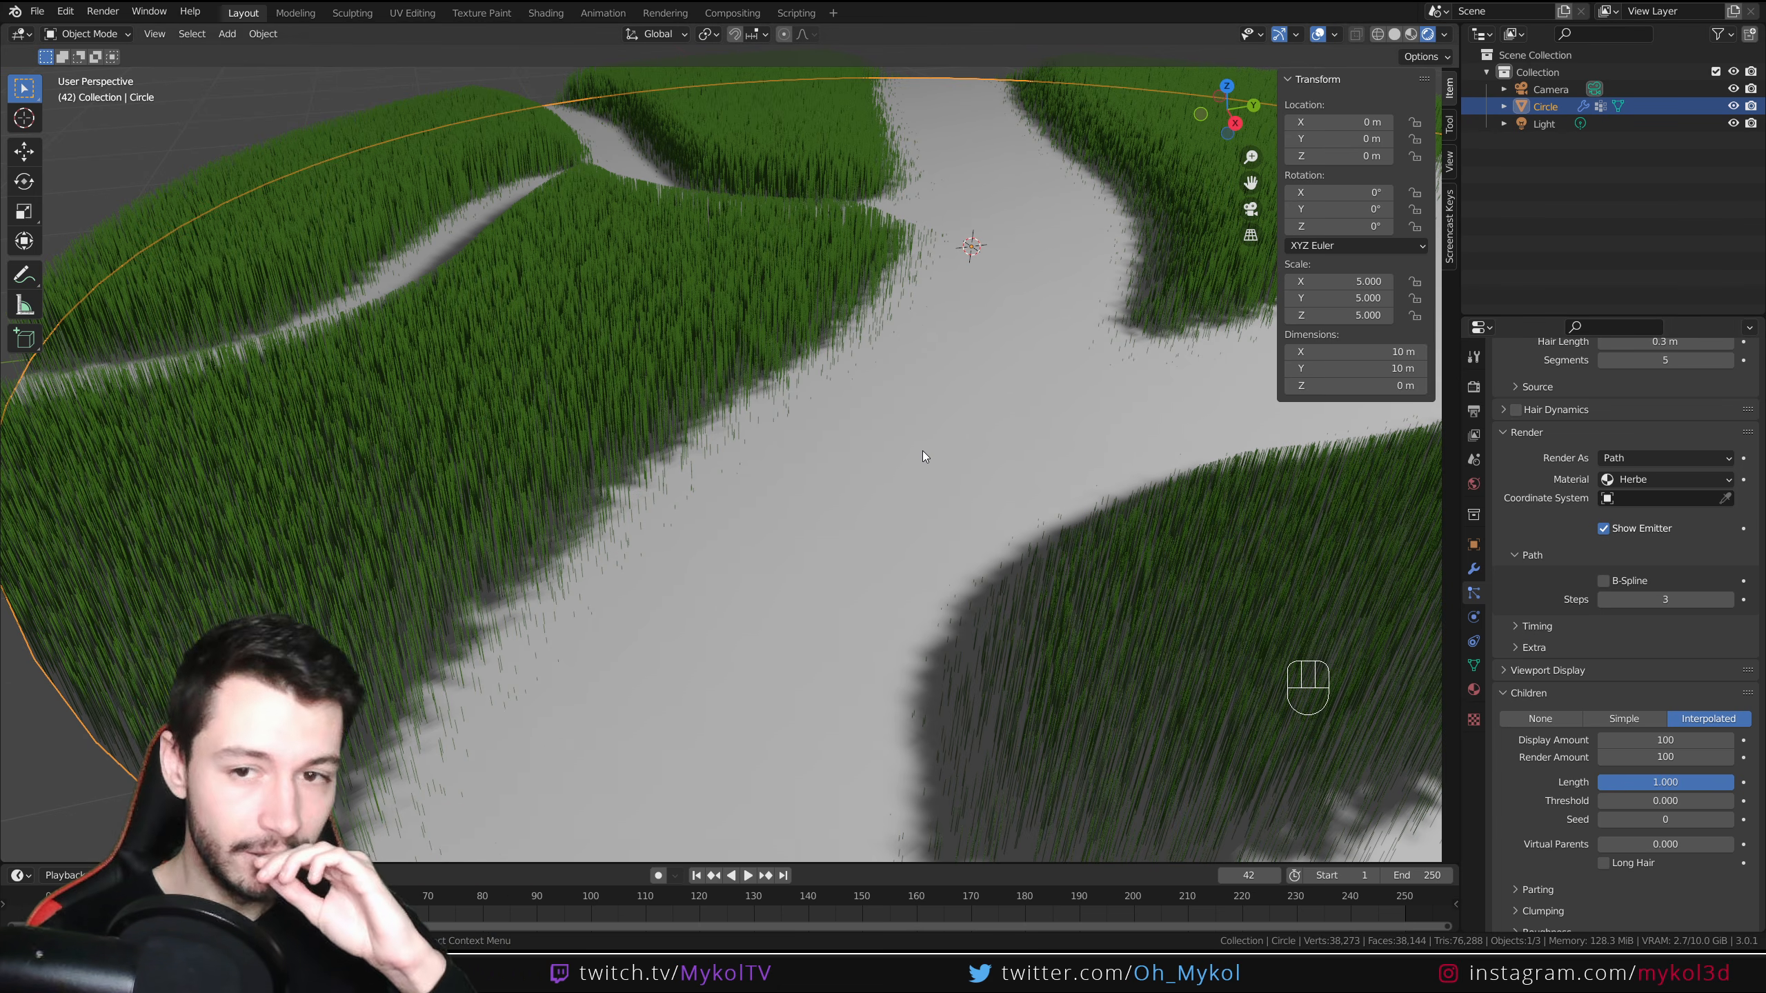
pyautogui.scroll(-3, 921, 449)
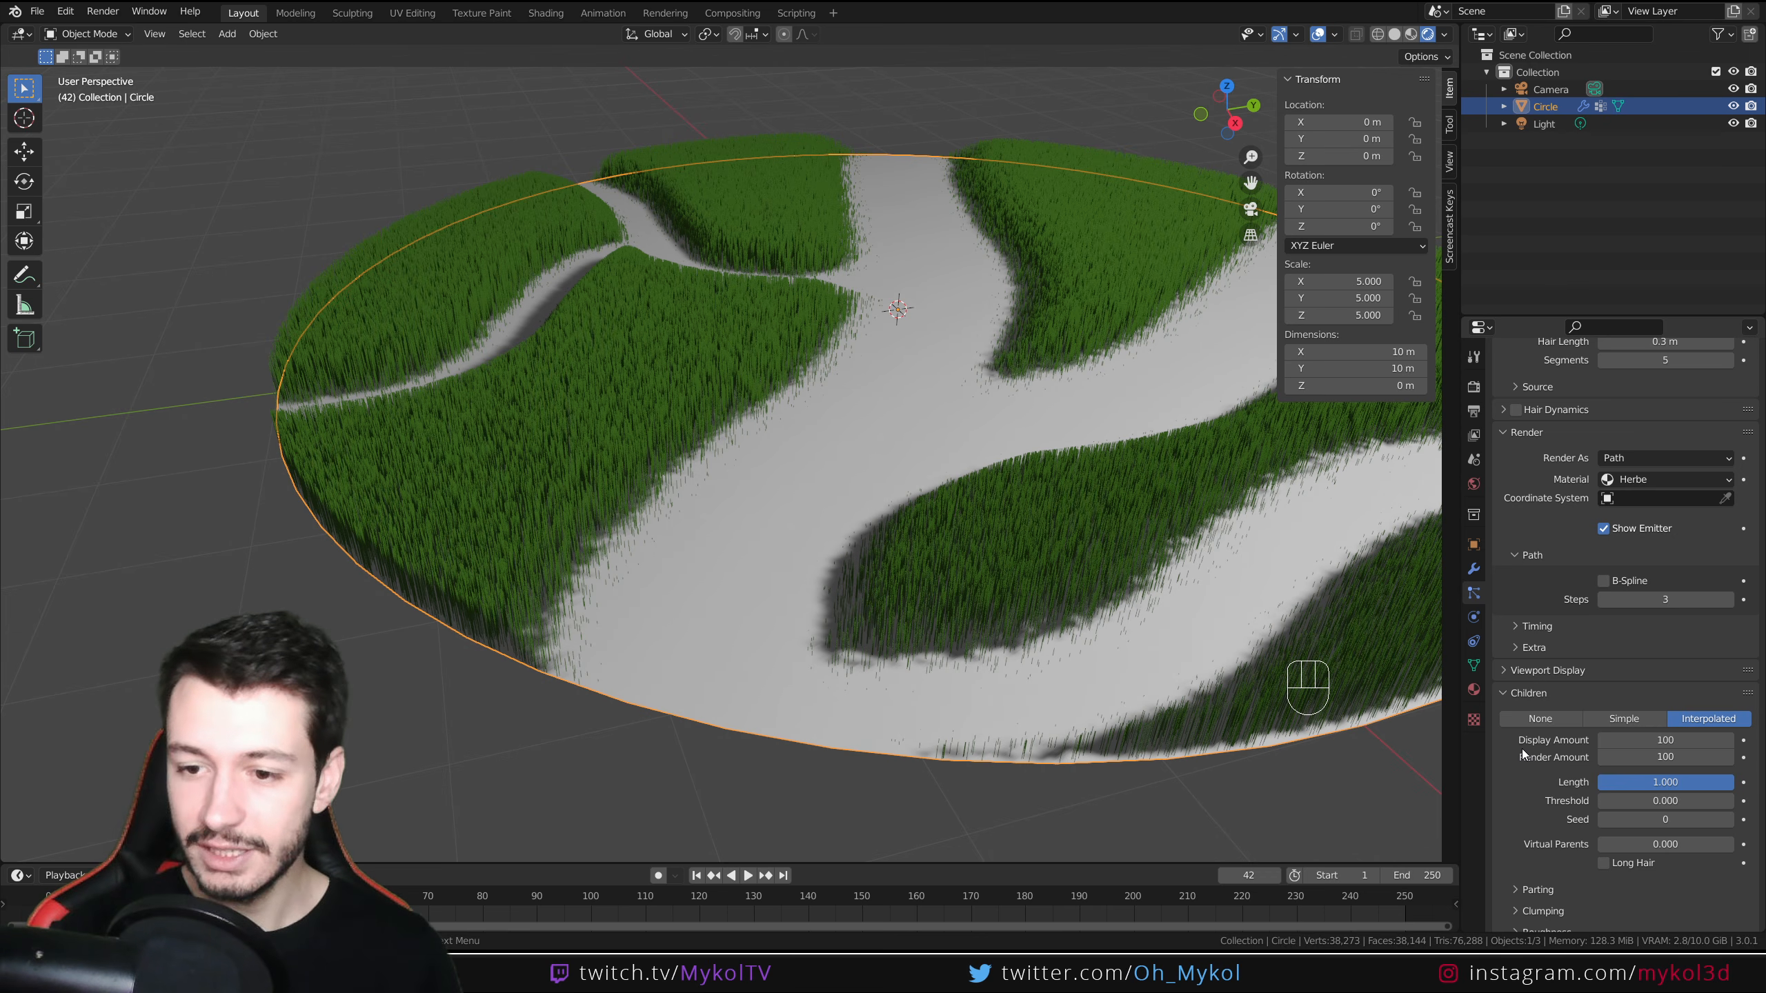
pyautogui.scroll(-3, 1522, 754)
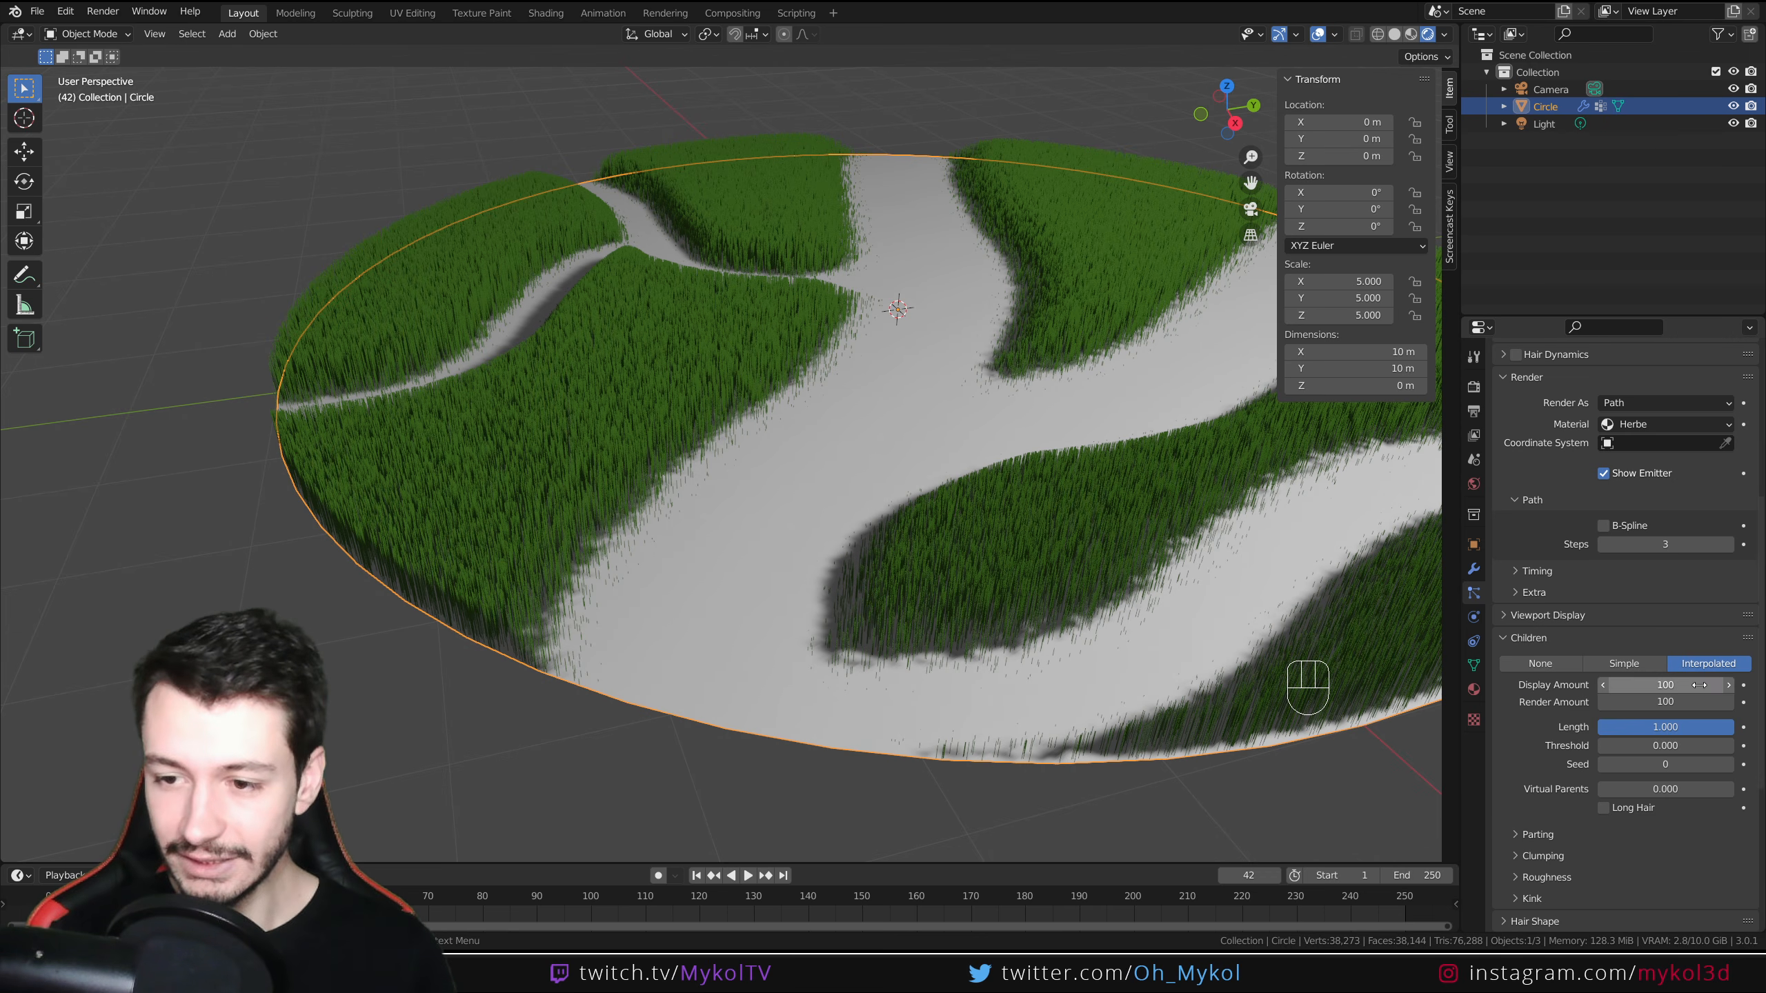
# Open the children Roughness settings and raise Uniform roughness to about 0.049
pyautogui.click(1519, 795)
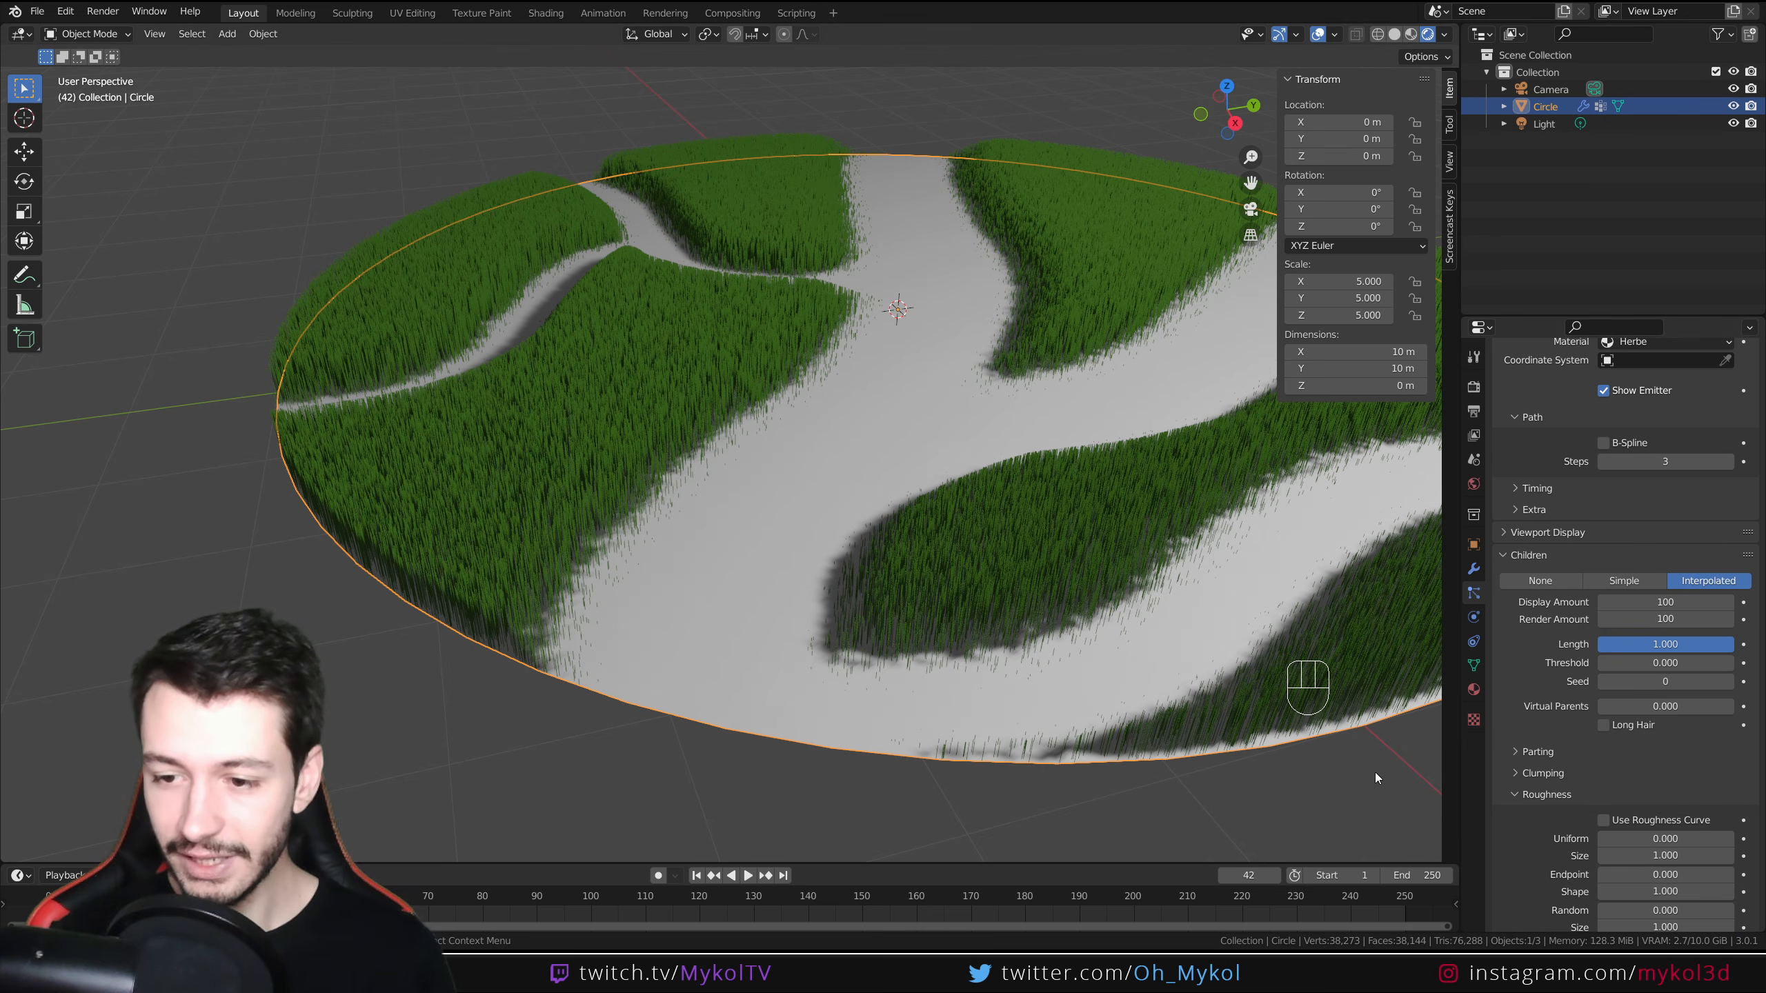
pyautogui.scroll(5, 688, 581)
pyautogui.moveTo(944, 744); pyautogui.dragTo(935, 688, button='middle')
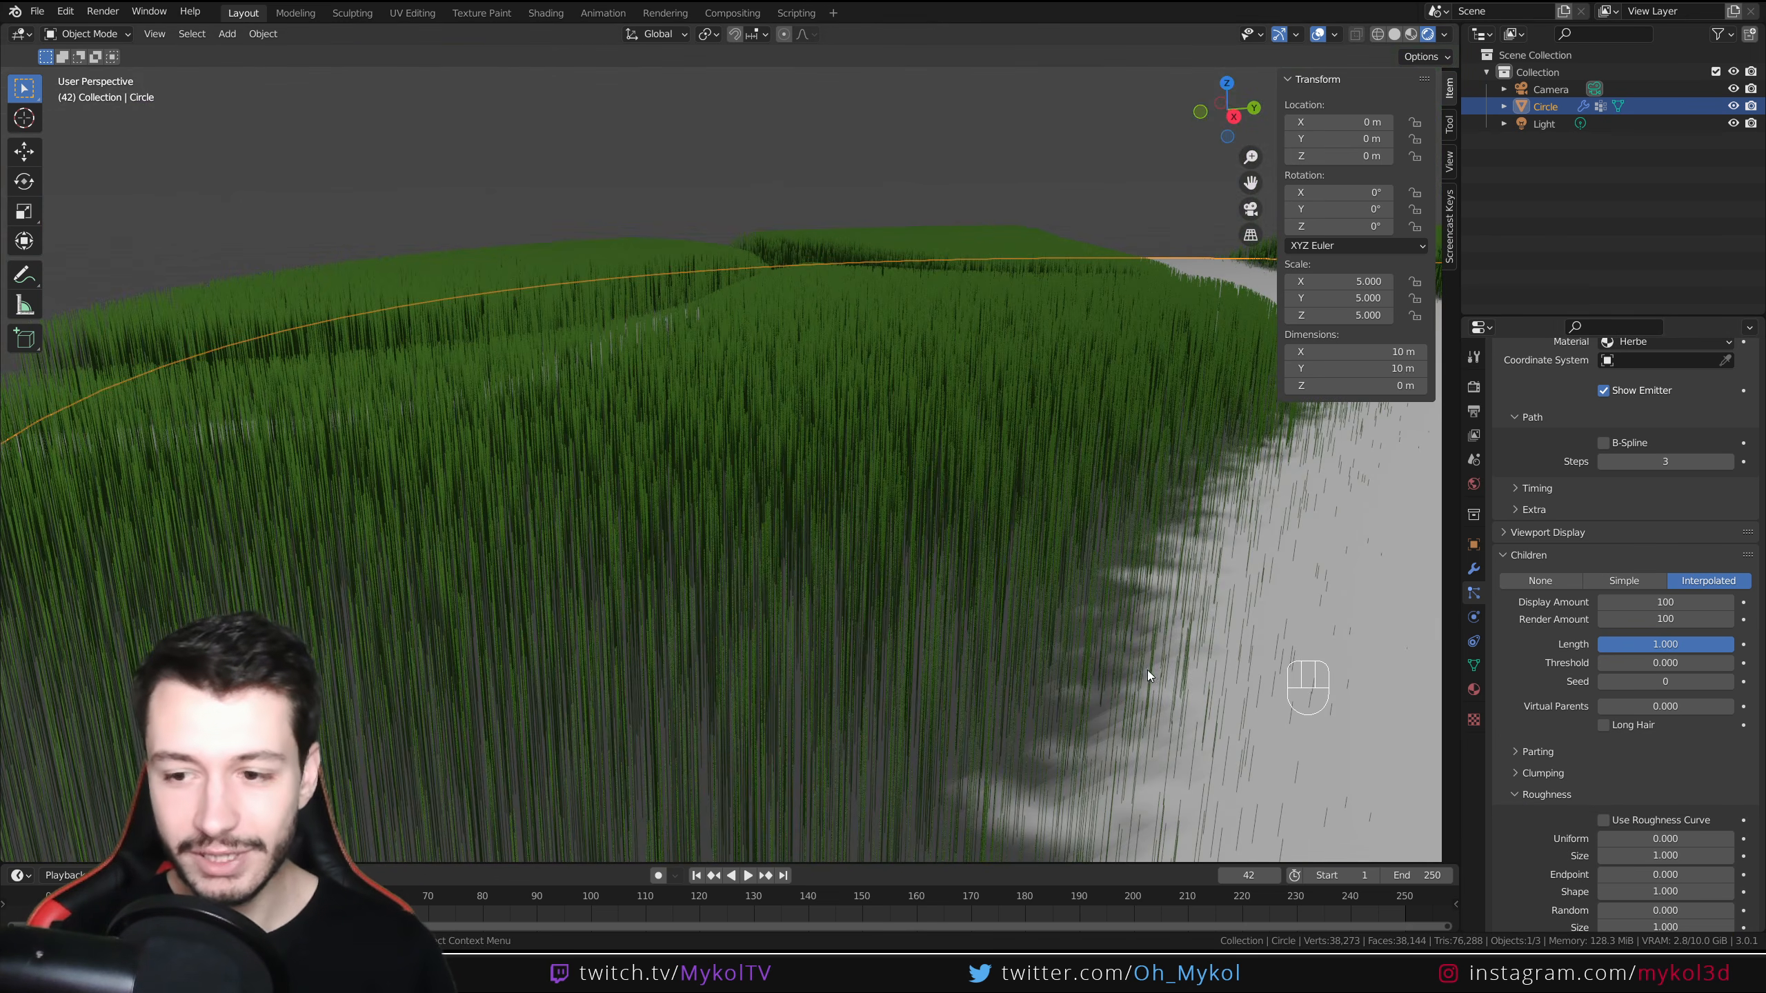
pyautogui.moveTo(1665, 839); pyautogui.dragTo(1683, 839)
pyautogui.moveTo(1099, 694); pyautogui.dragTo(1073, 721, button='middle')
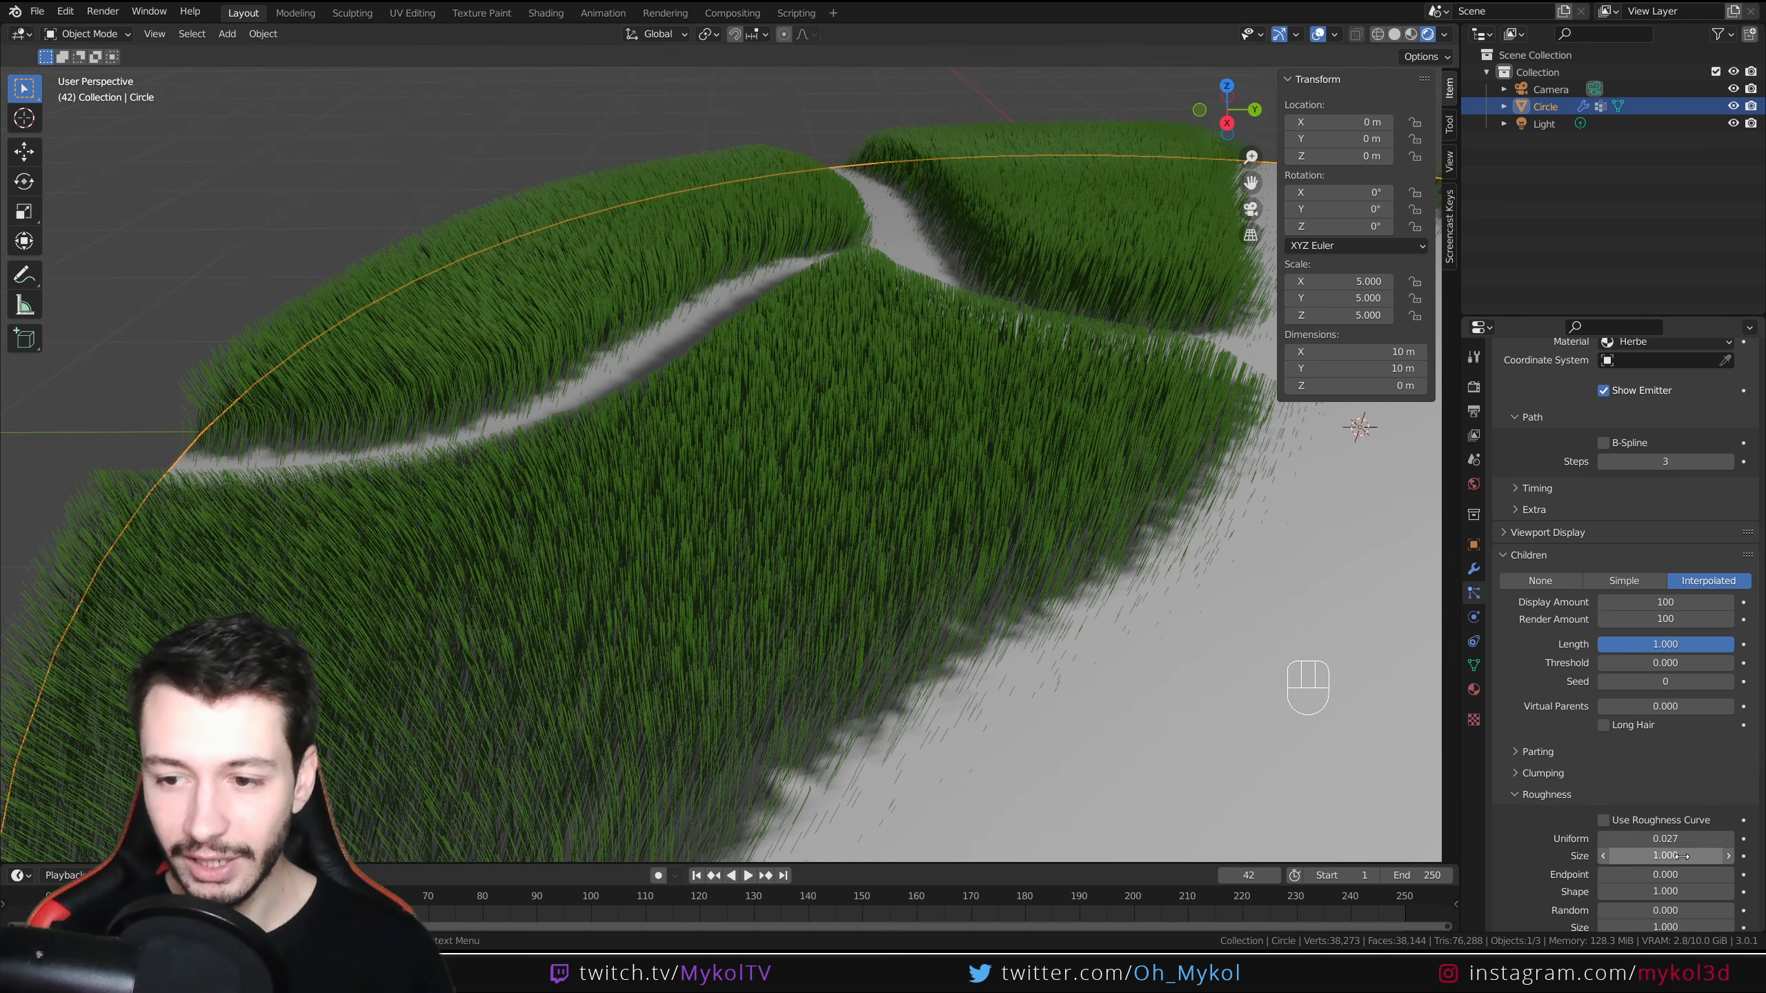
pyautogui.moveTo(1665, 839); pyautogui.dragTo(1679, 839)
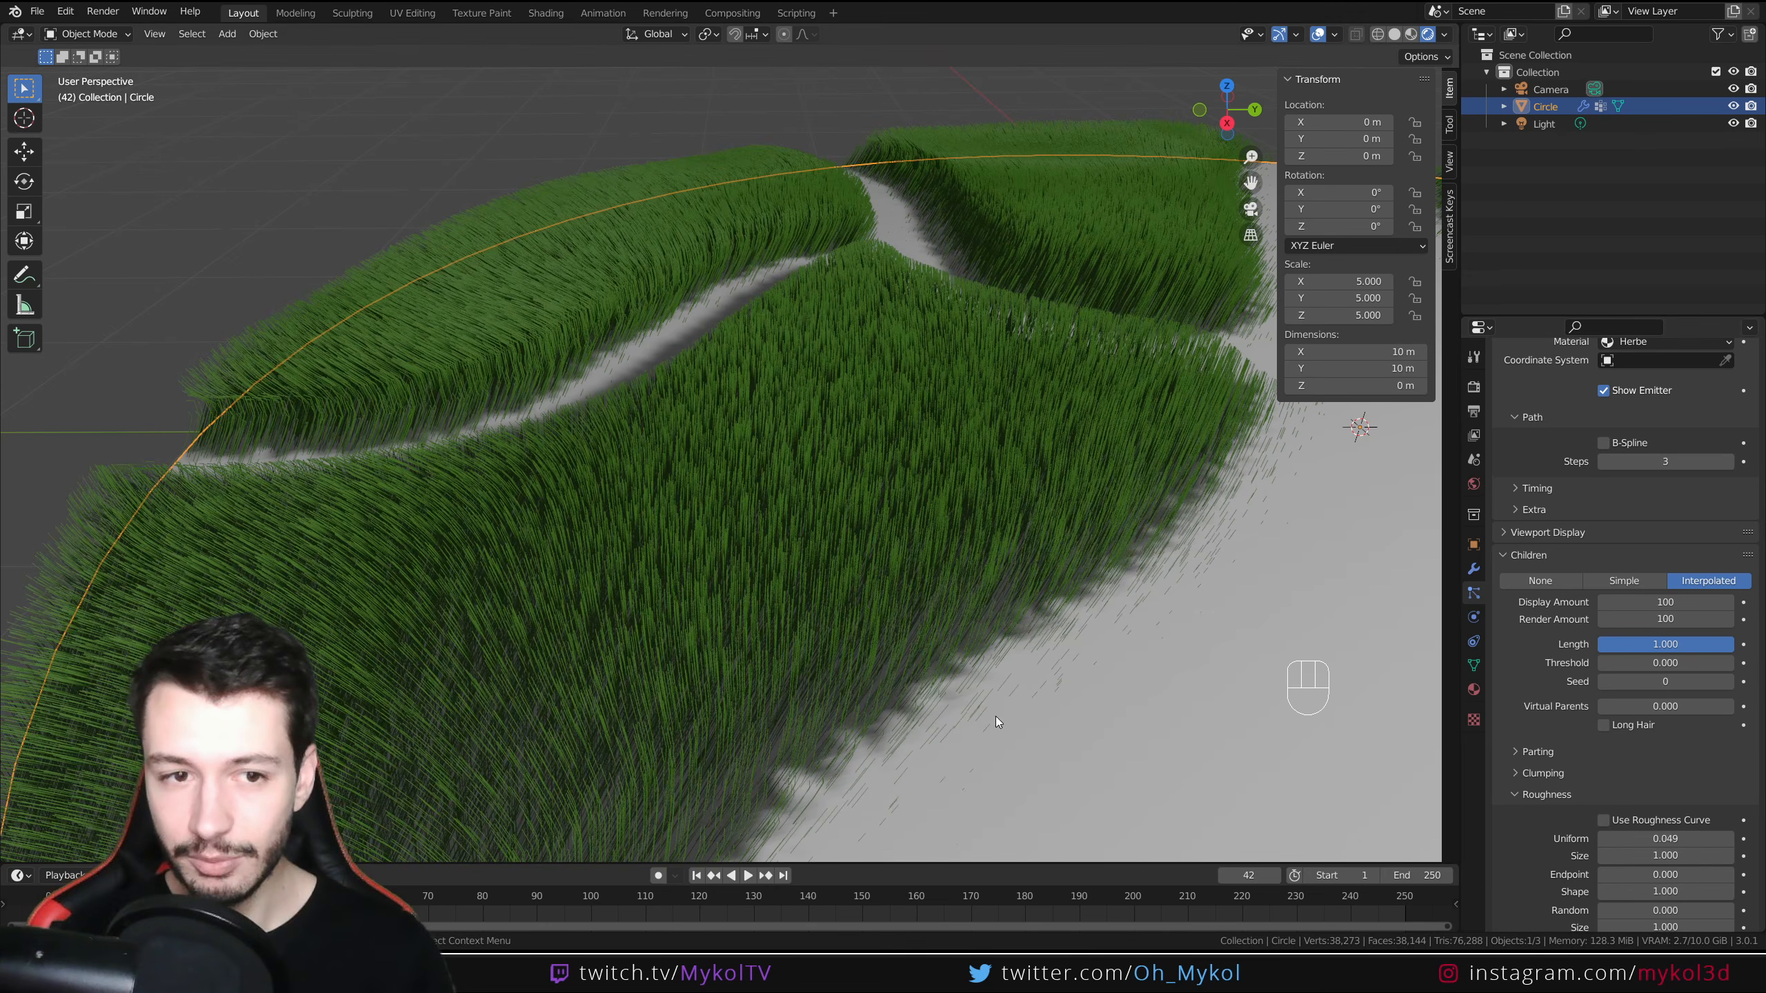
# Open Viewport Display and set the Strand Steps to 6
pyautogui.keyDown('shift'); pyautogui.moveTo(996, 717); pyautogui.dragTo(738, 584, button='middle'); pyautogui.keyUp('shift')
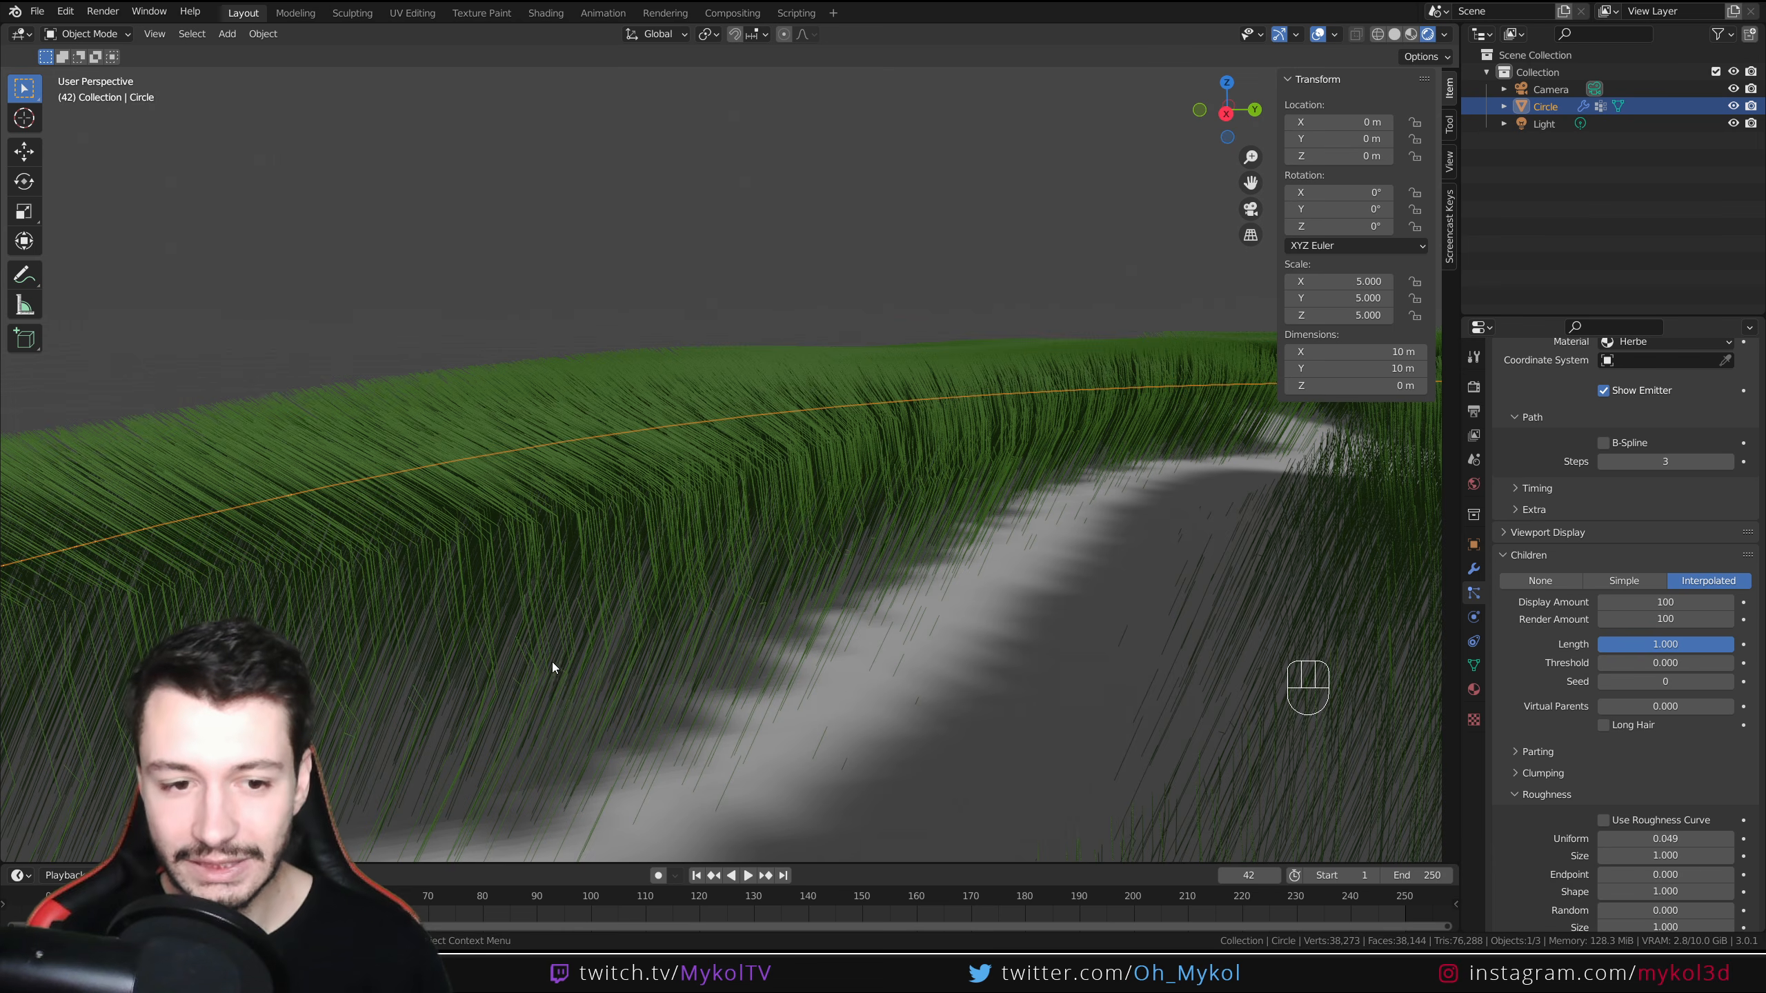
pyautogui.scroll(5, 1542, 806)
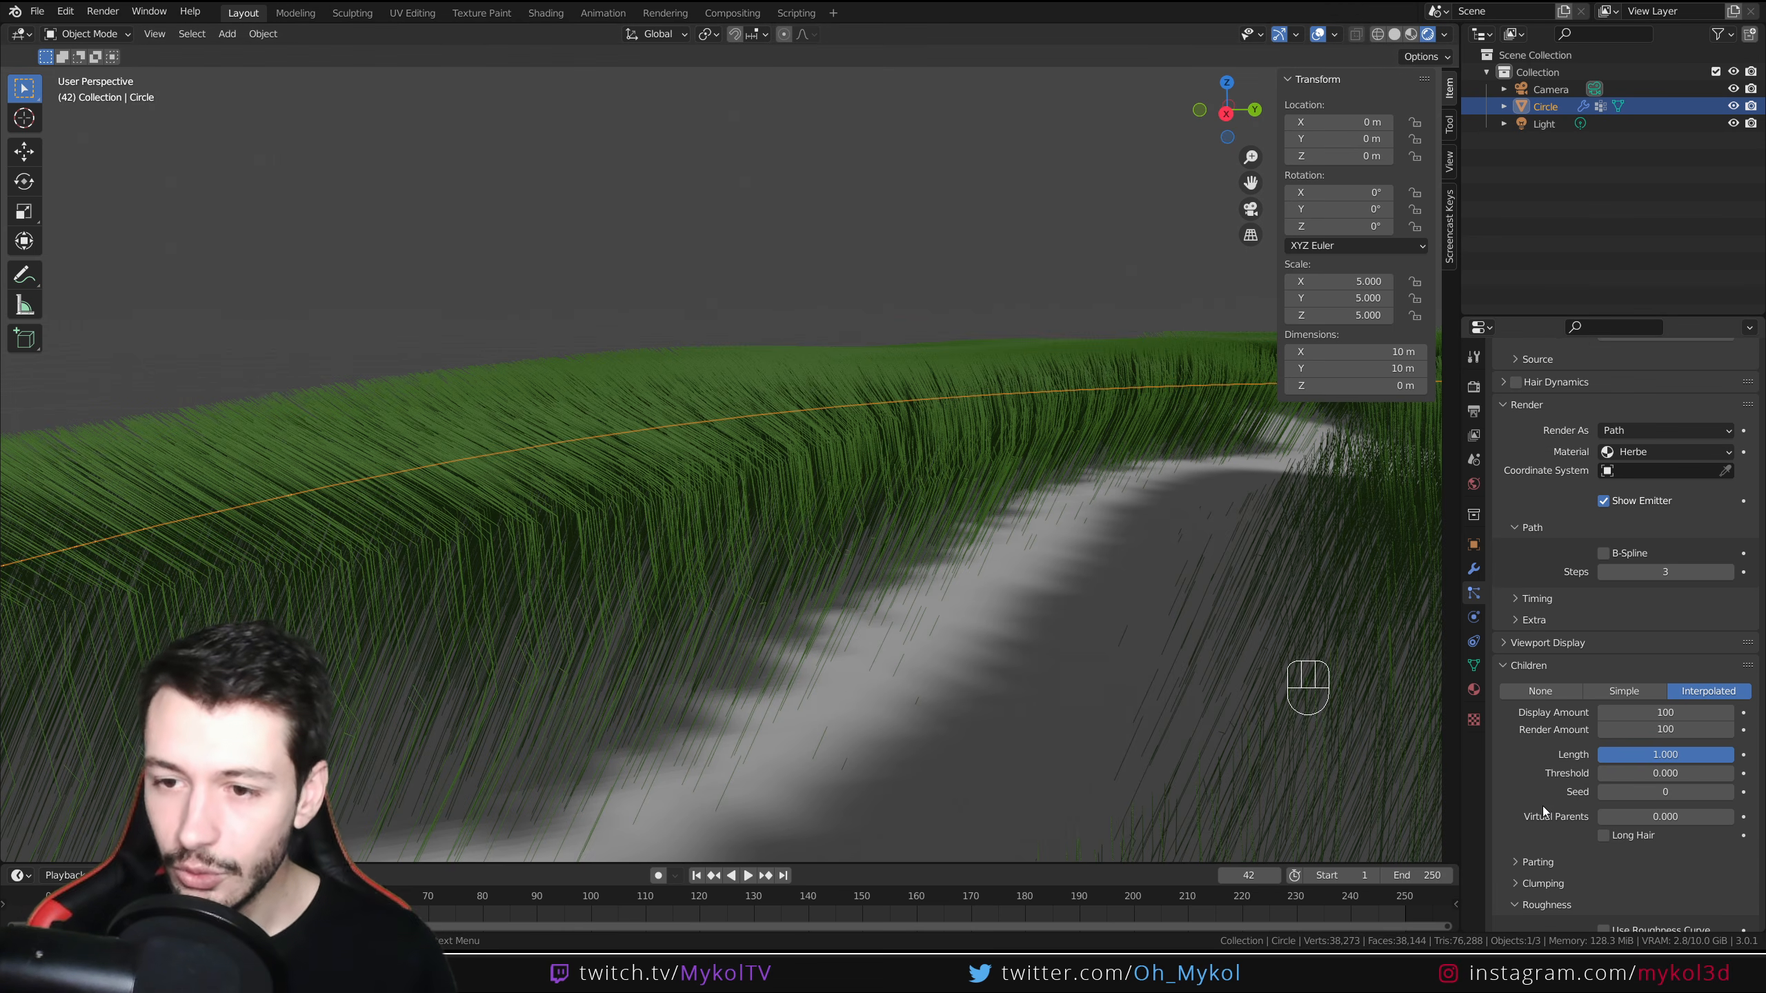
pyautogui.click(1519, 671)
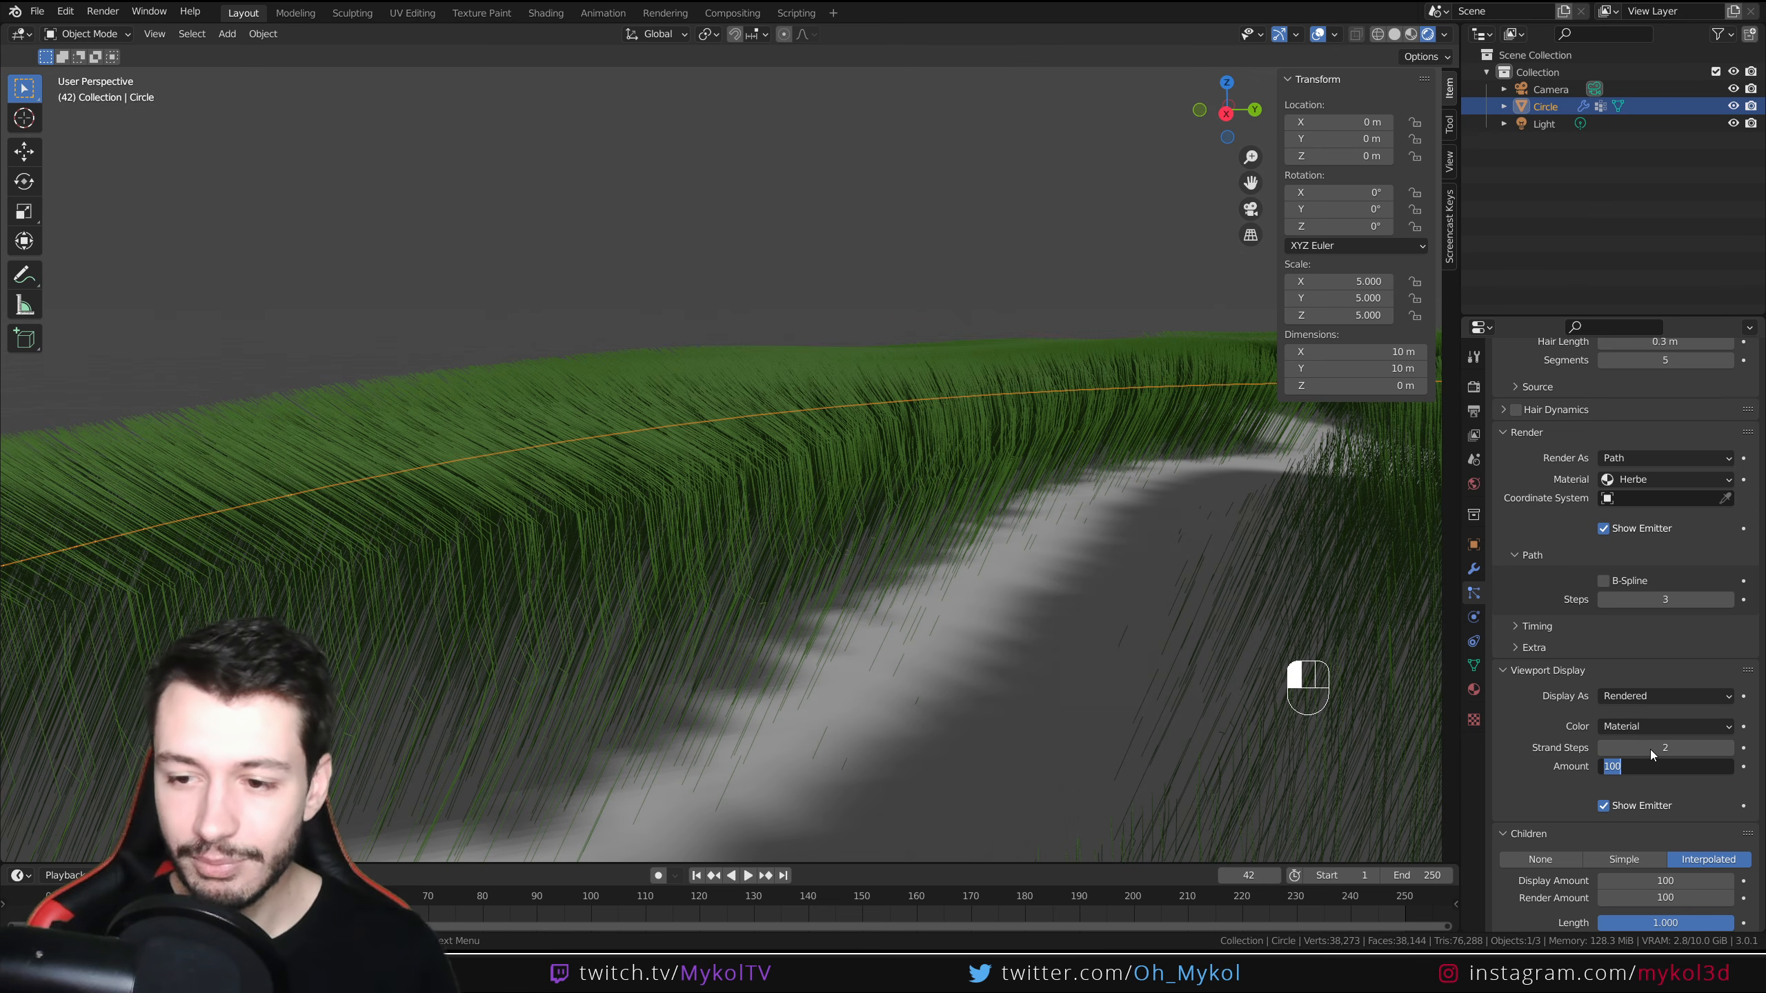
pyautogui.click(1651, 748)
pyautogui.write('6')
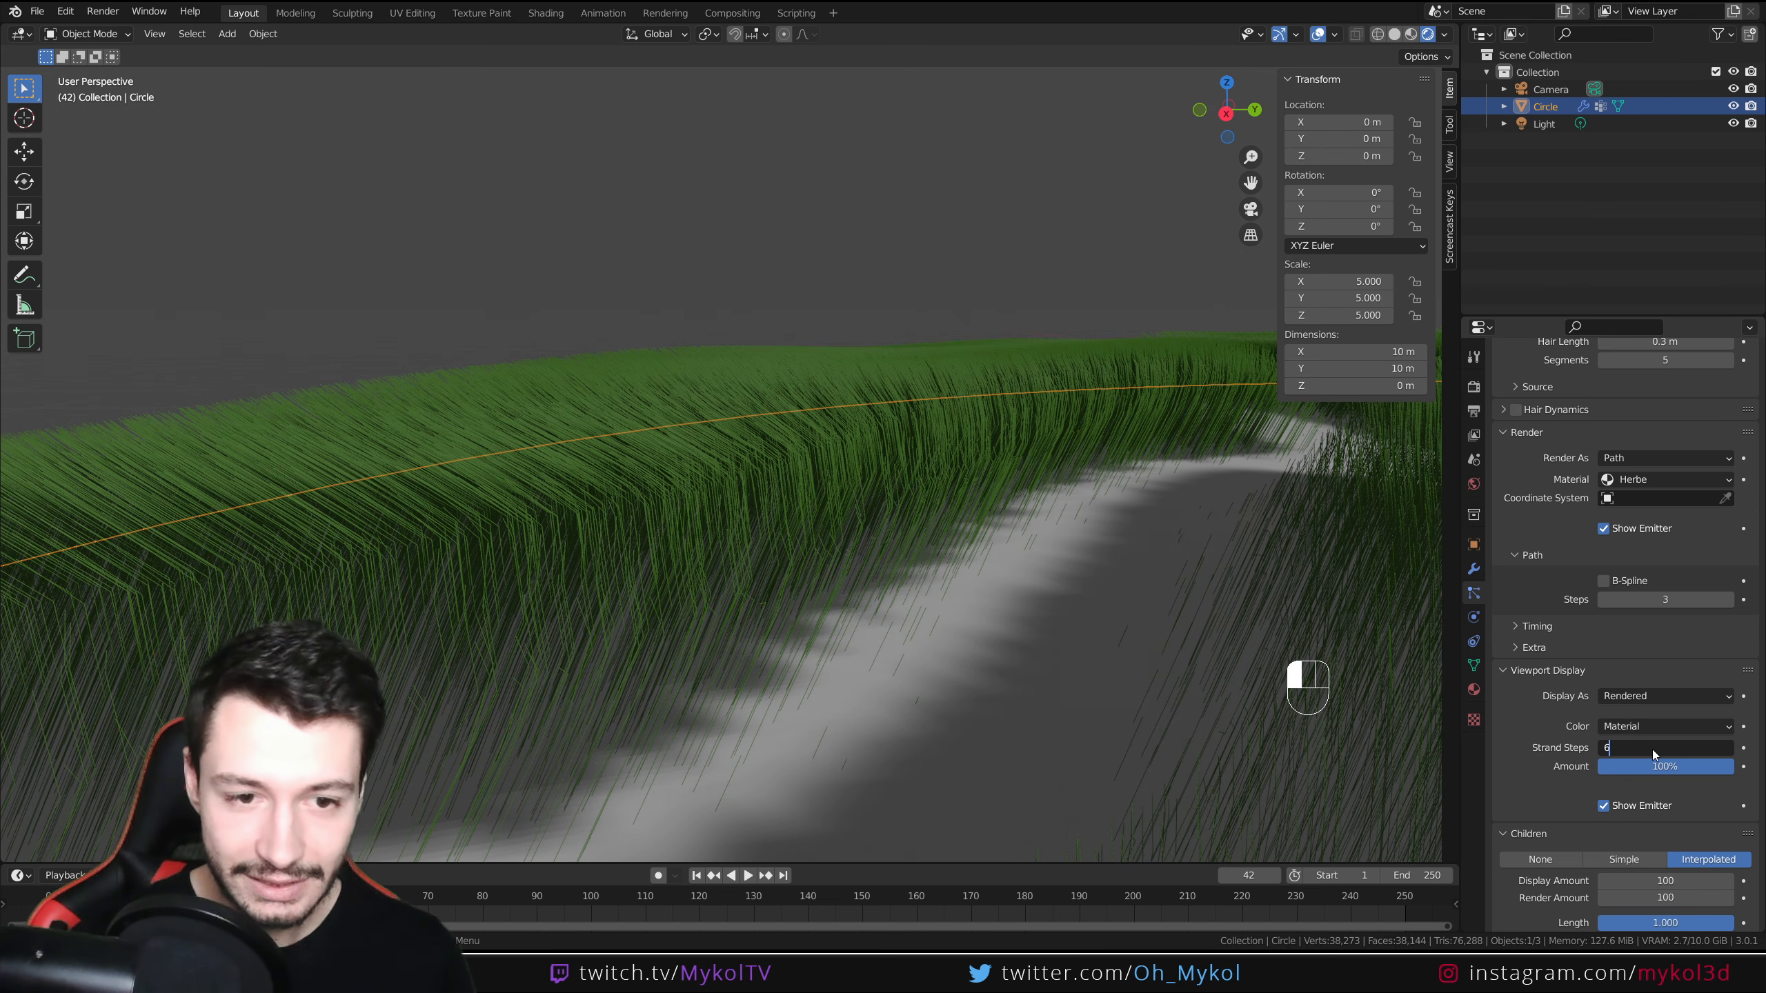
pyautogui.click(704, 692)
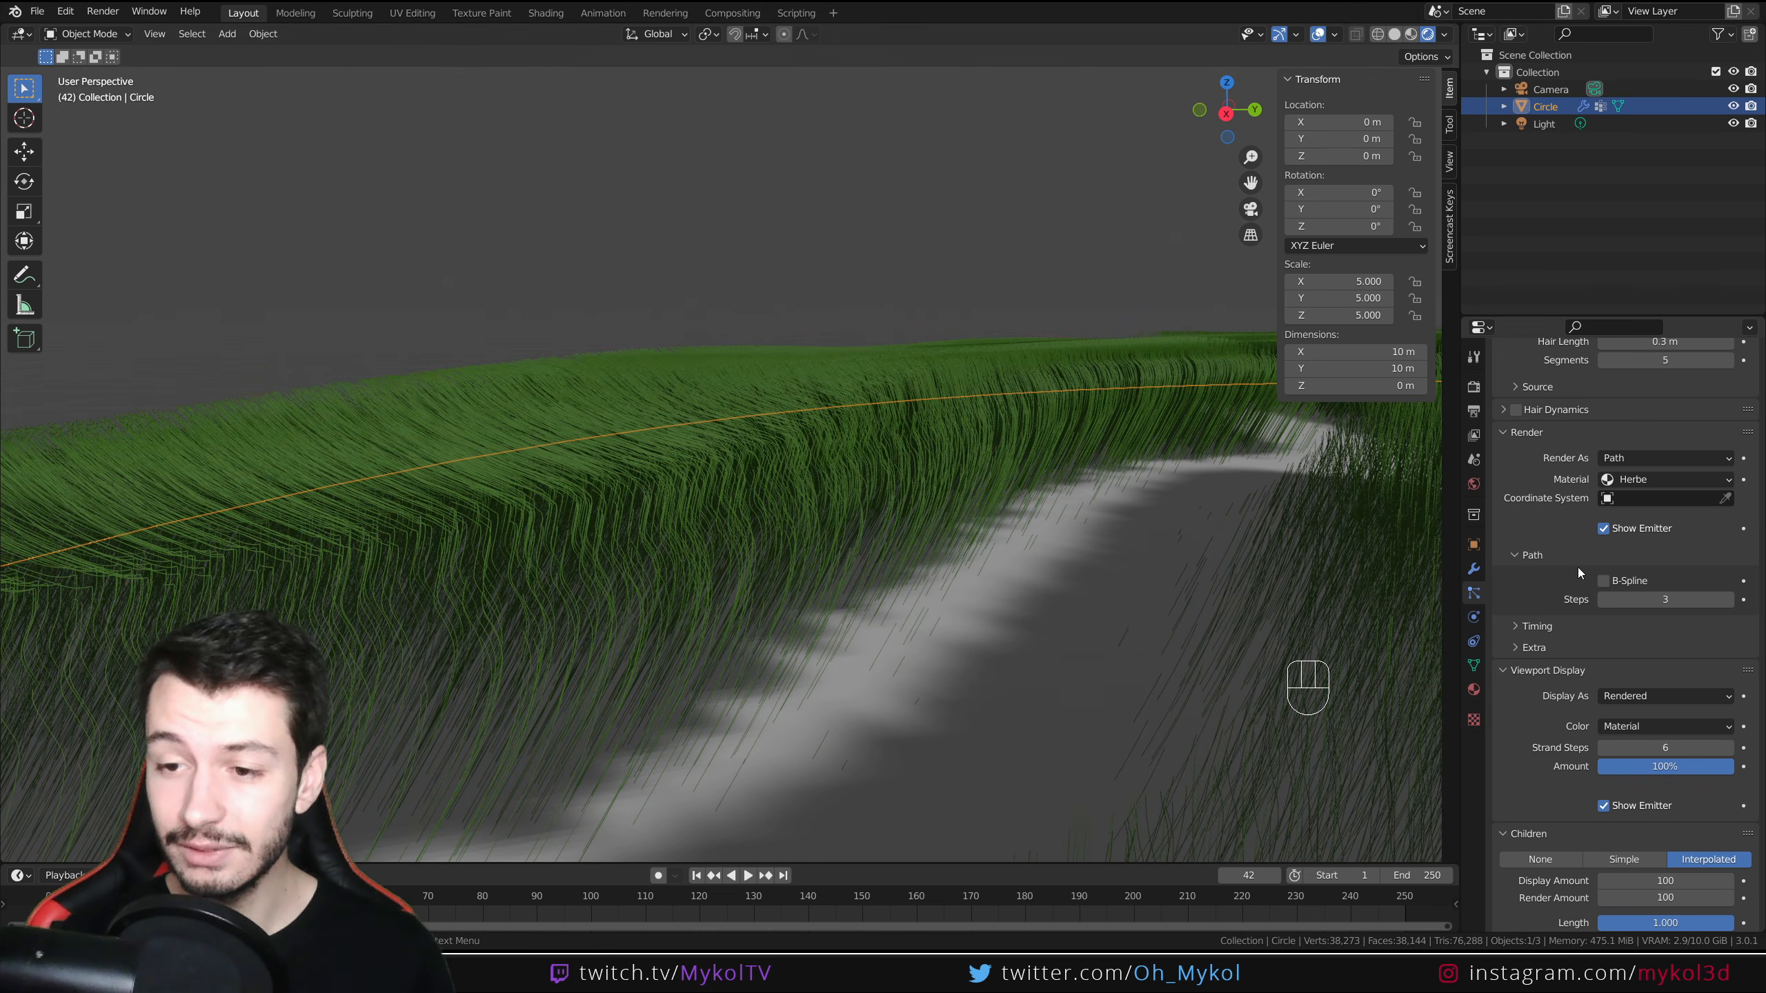
# Set the render Path Steps to 6
pyautogui.doubleClick(1687, 599)
pyautogui.write('6')
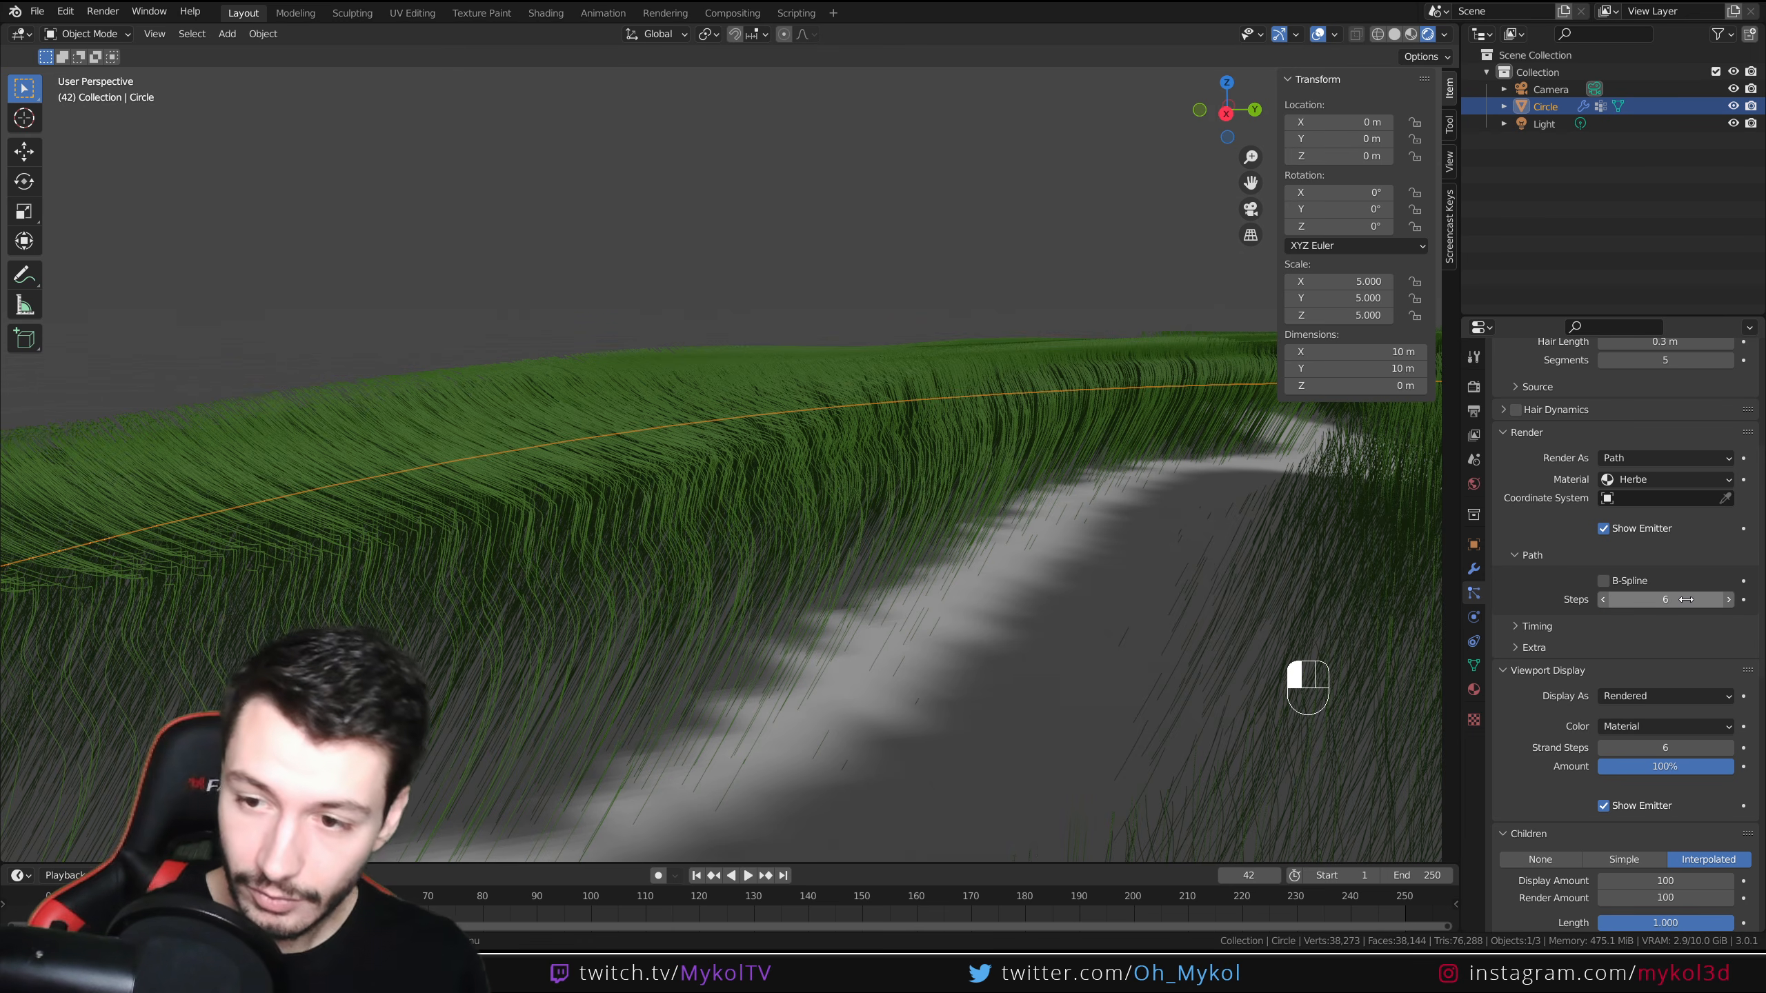
pyautogui.press('Return')
pyautogui.moveTo(856, 501); pyautogui.dragTo(828, 649, button='middle')
pyautogui.scroll(-6, 831, 660)
pyautogui.scroll(3, 830, 643)
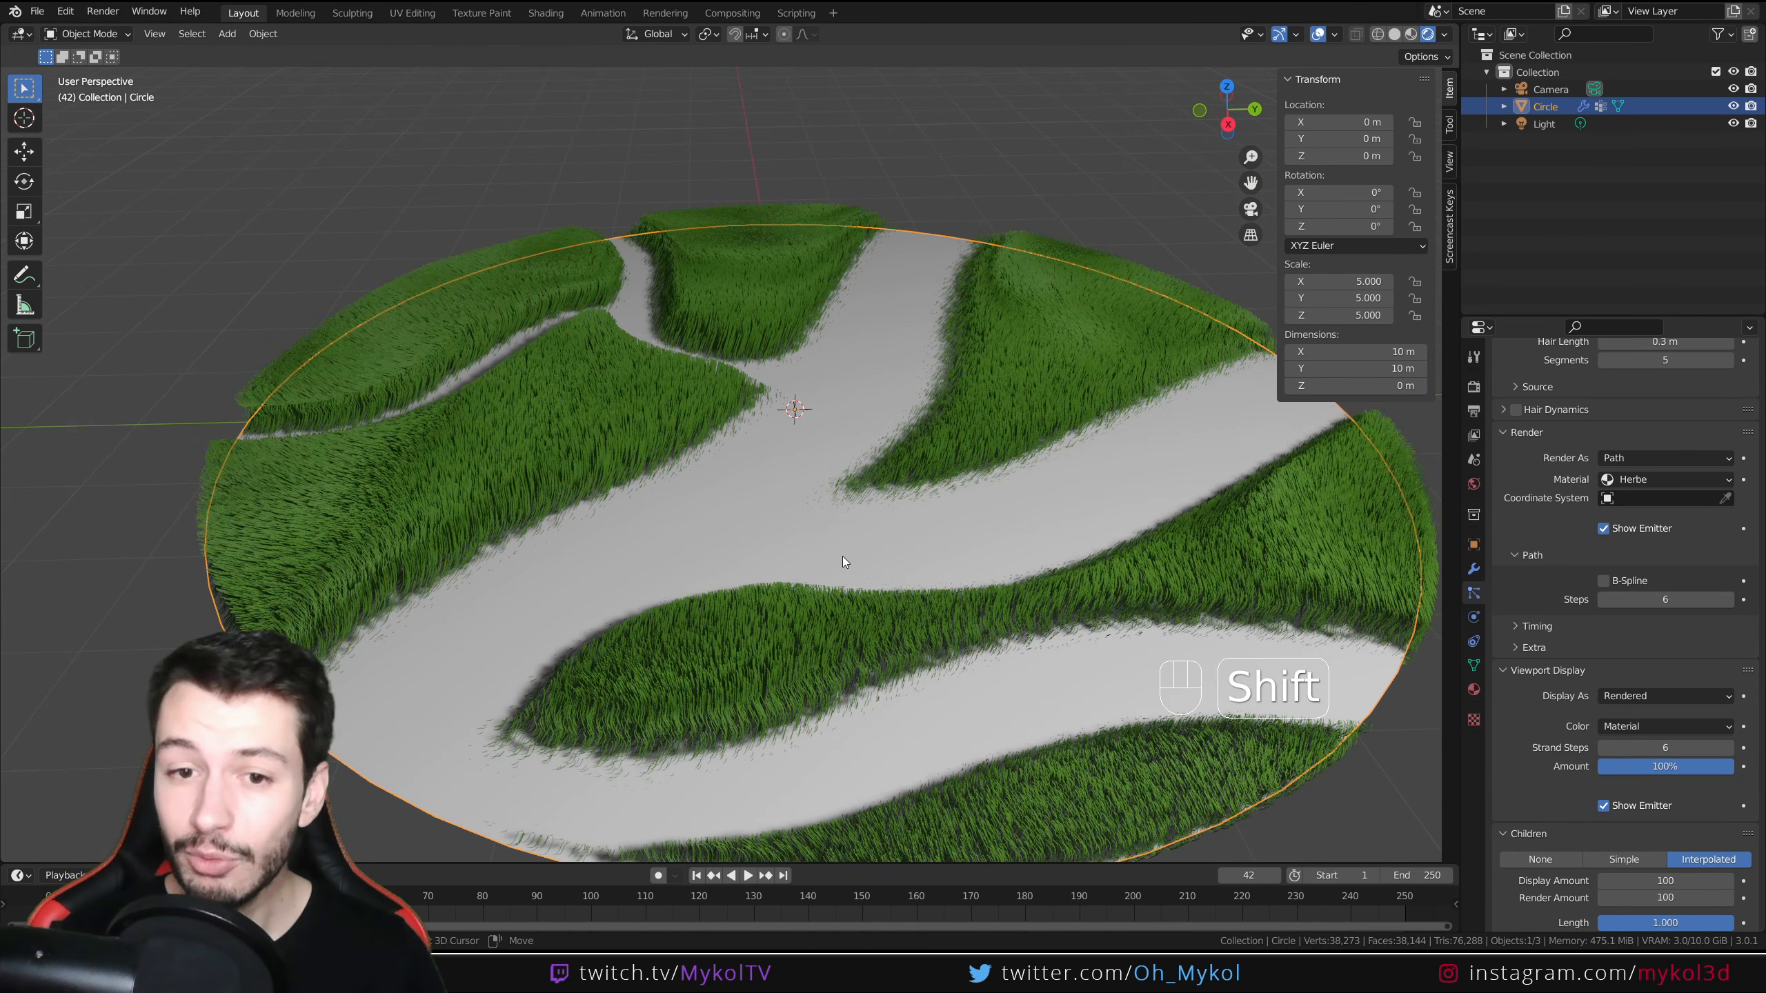
# Set the children Display Amount to 0
pyautogui.keyDown('shift'); pyautogui.moveTo(841, 557); pyautogui.dragTo(787, 582, button='middle'); pyautogui.keyUp('shift')
pyautogui.scroll(-3, 787, 582)
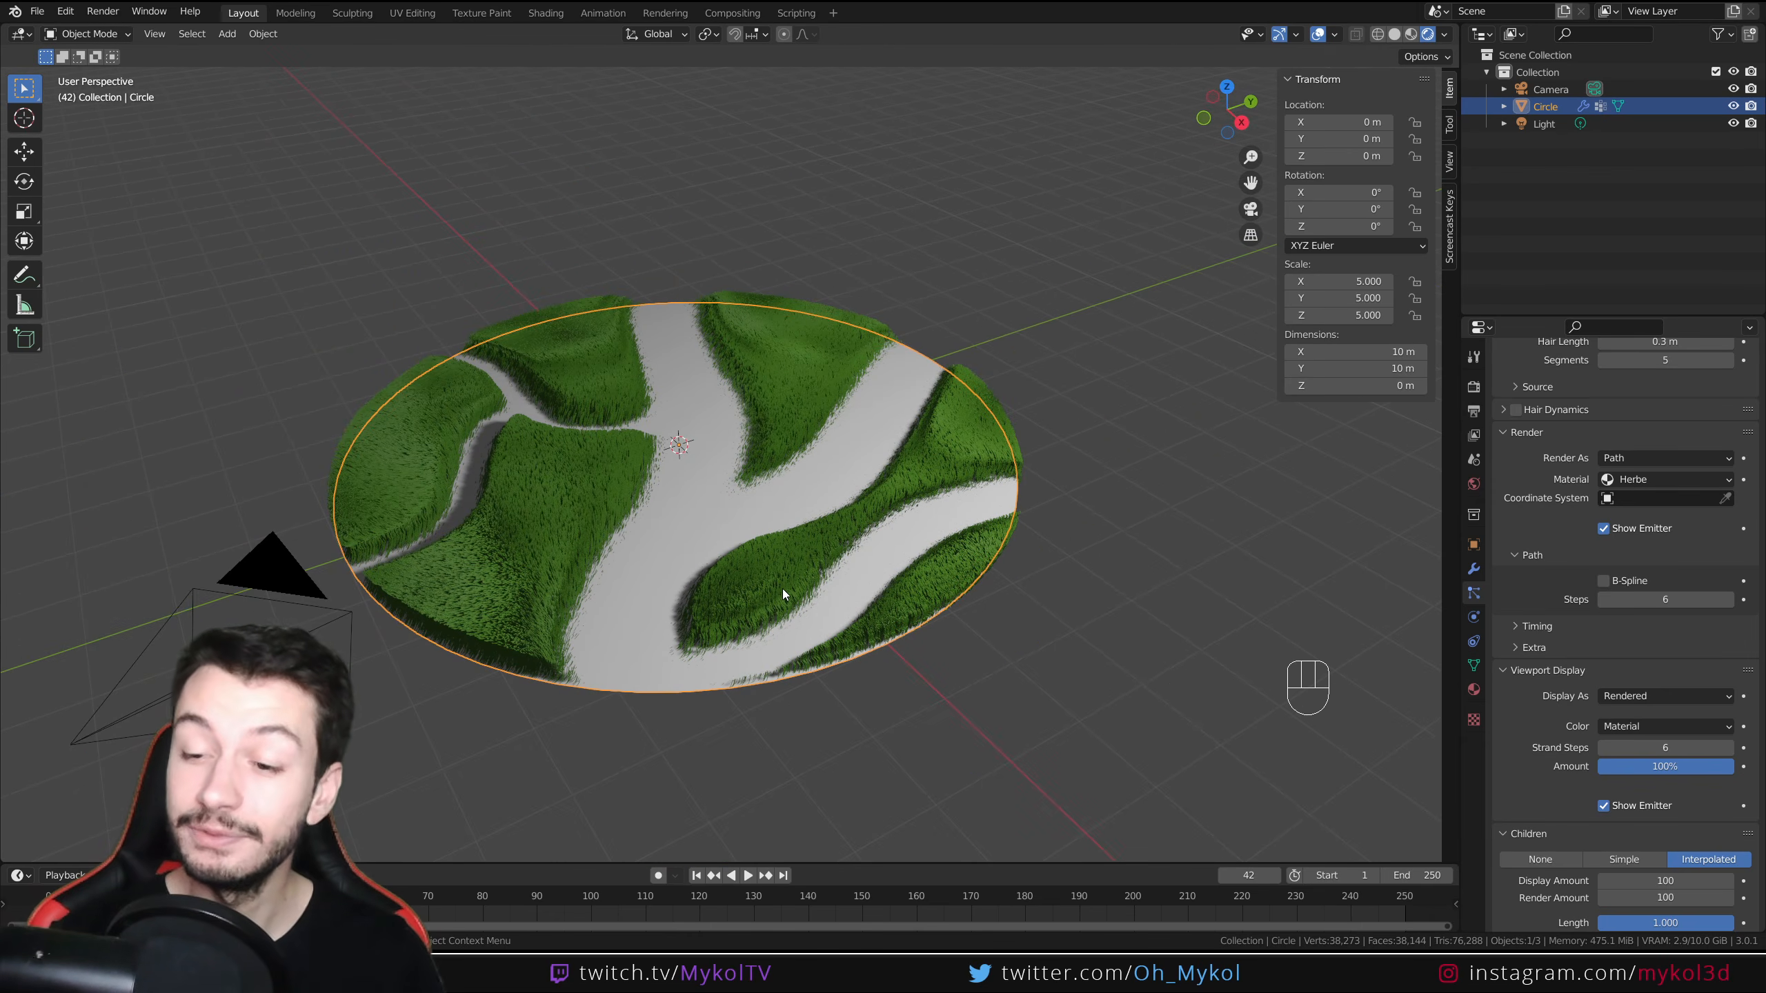
pyautogui.moveTo(775, 588); pyautogui.dragTo(742, 565, button='middle')
pyautogui.scroll(2, 742, 565)
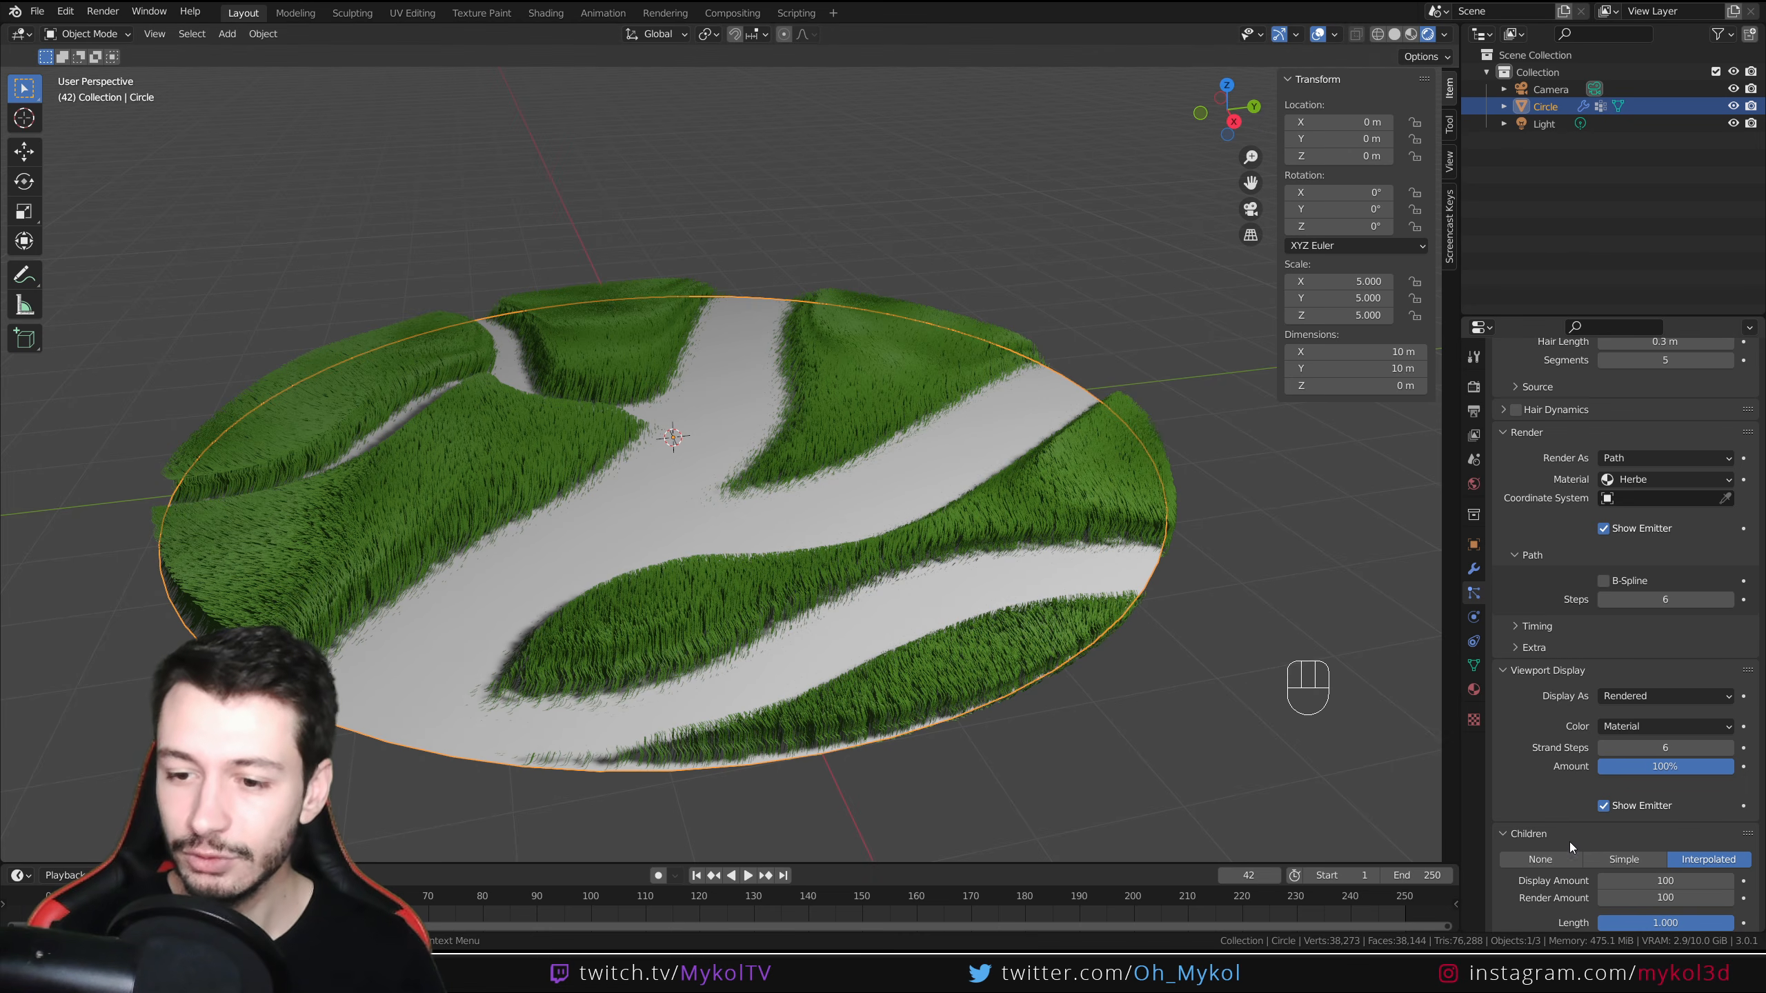
pyautogui.click(1653, 880)
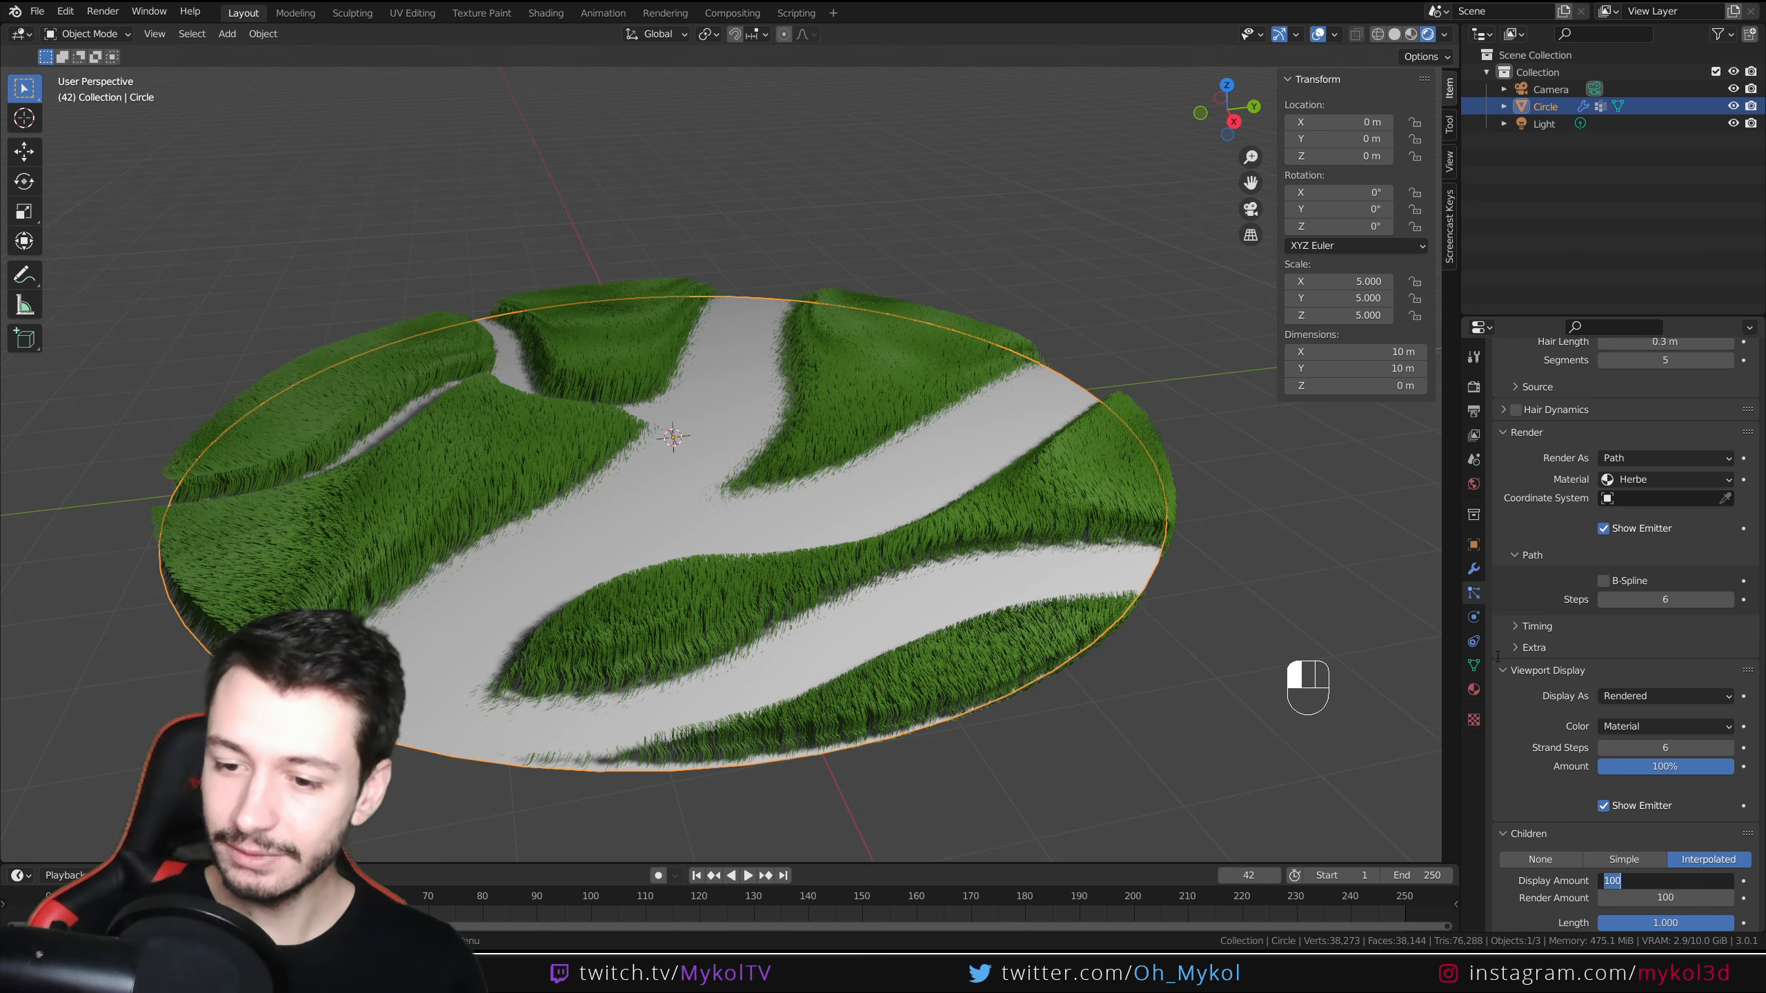
pyautogui.write('0')
pyautogui.press('Return')
# Enable Hair Dynamics on the grass particle system
pyautogui.moveTo(731, 533); pyautogui.dragTo(762, 575, button='middle')
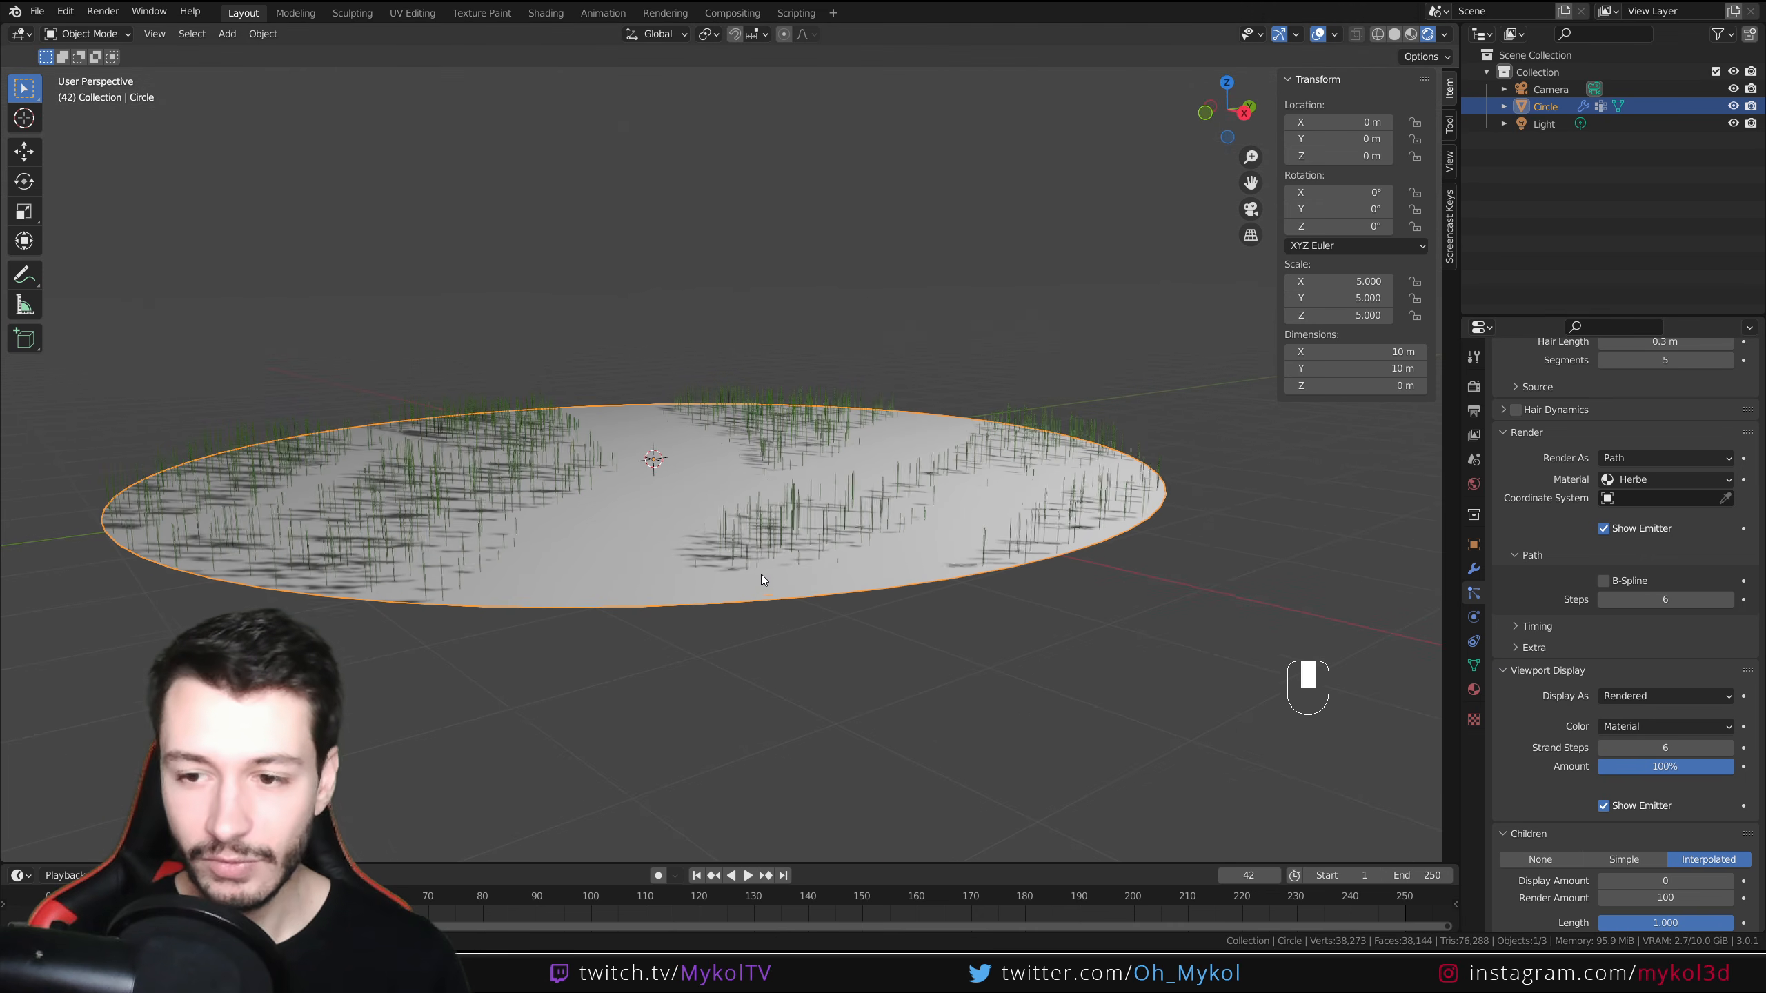
pyautogui.scroll(3, 1523, 751)
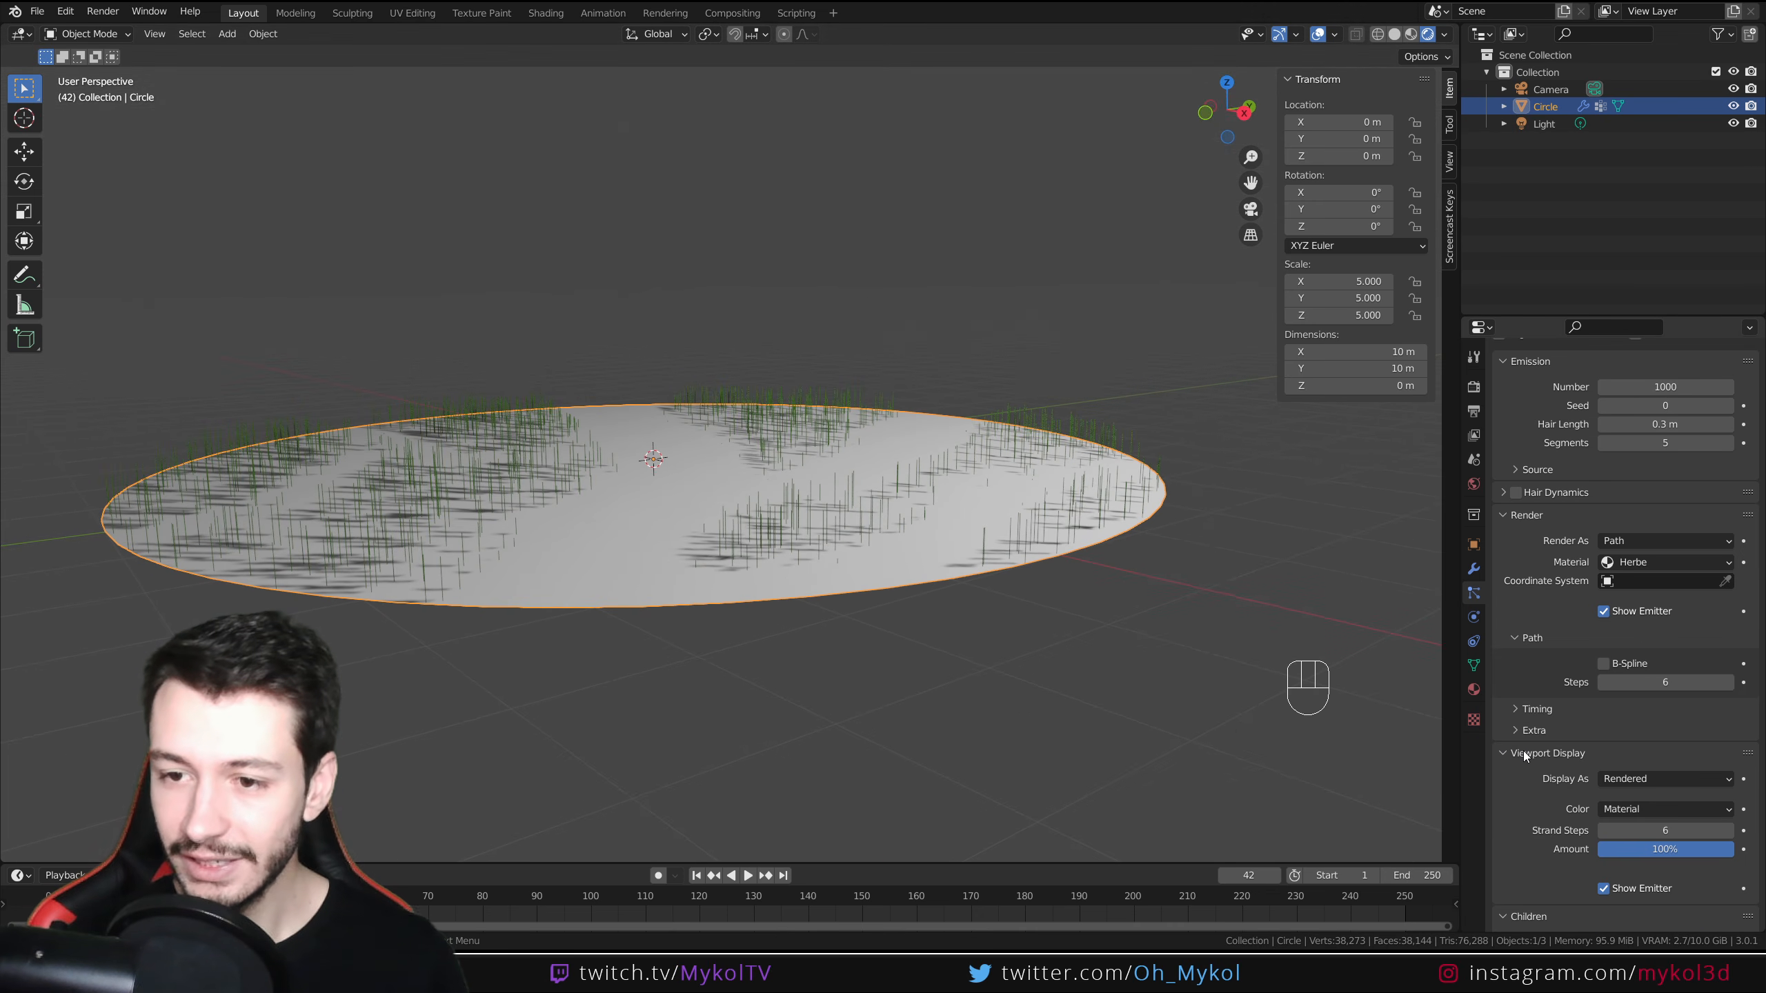
pyautogui.click(1515, 492)
pyautogui.moveTo(676, 632); pyautogui.dragTo(675, 545, button='middle')
pyautogui.scroll(-3, 675, 546)
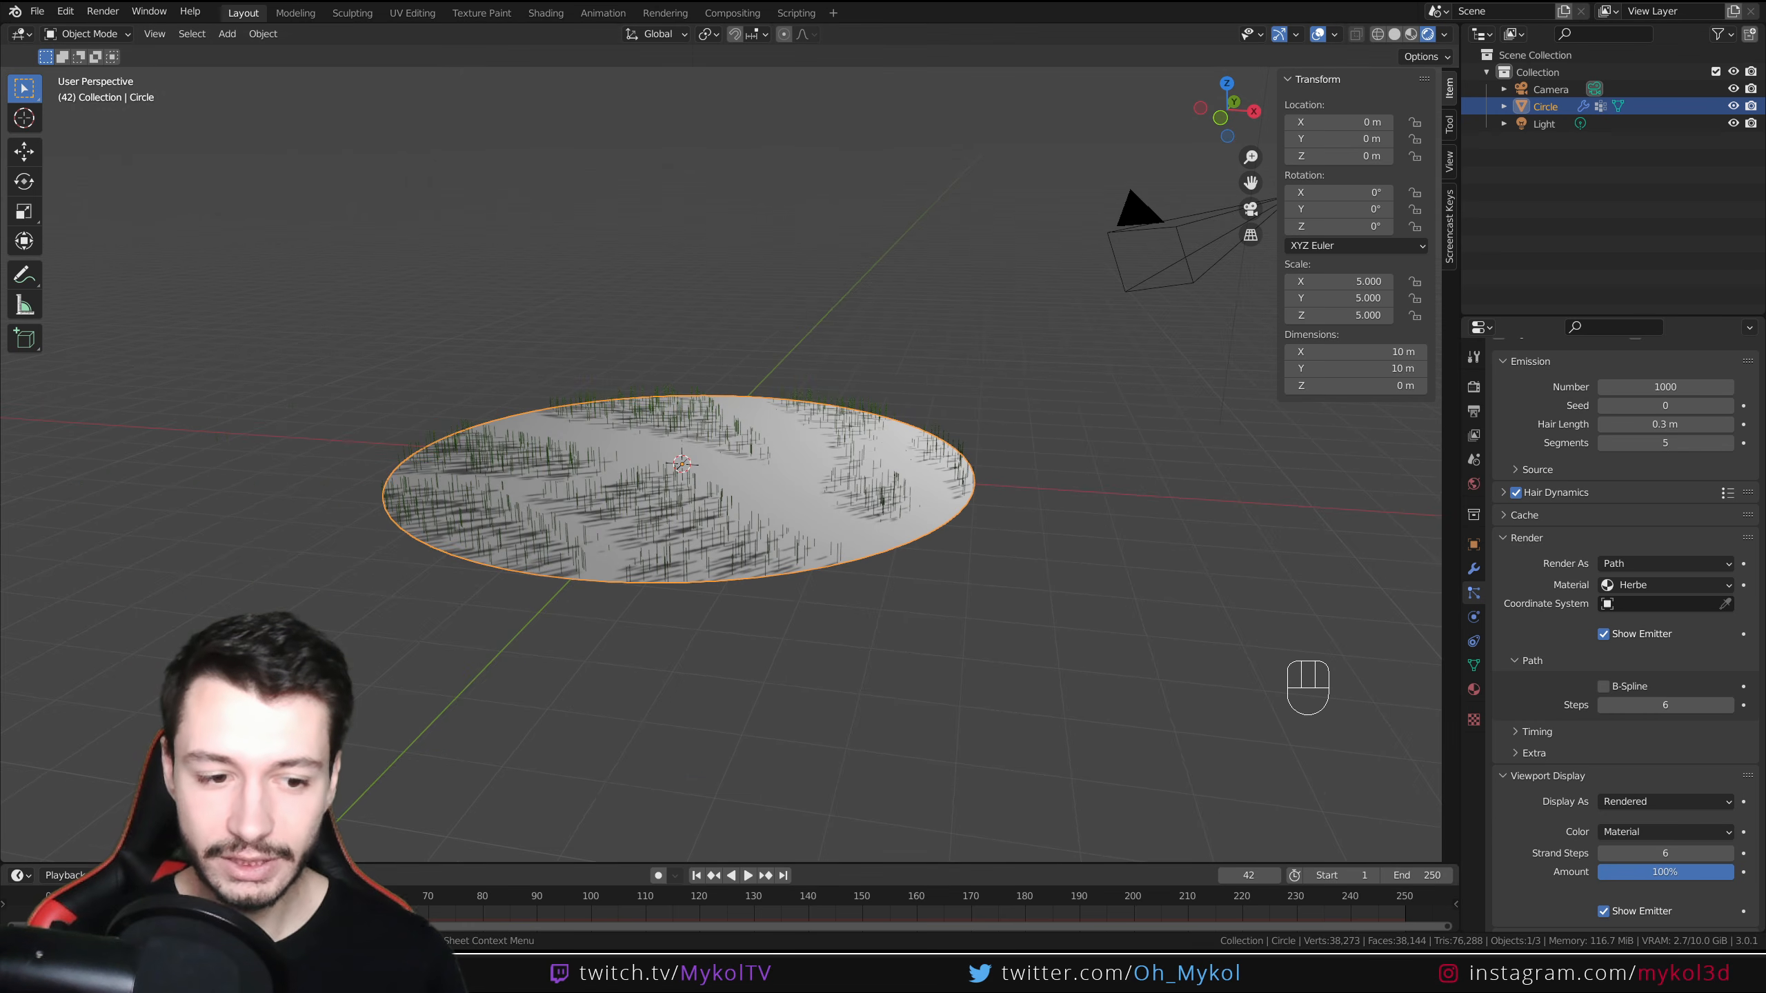
# Add a mesh circle and move it along X to about -6.7 m, beside the grass disc
pyautogui.press('Escape')
pyautogui.hotkey('shift', 'a')
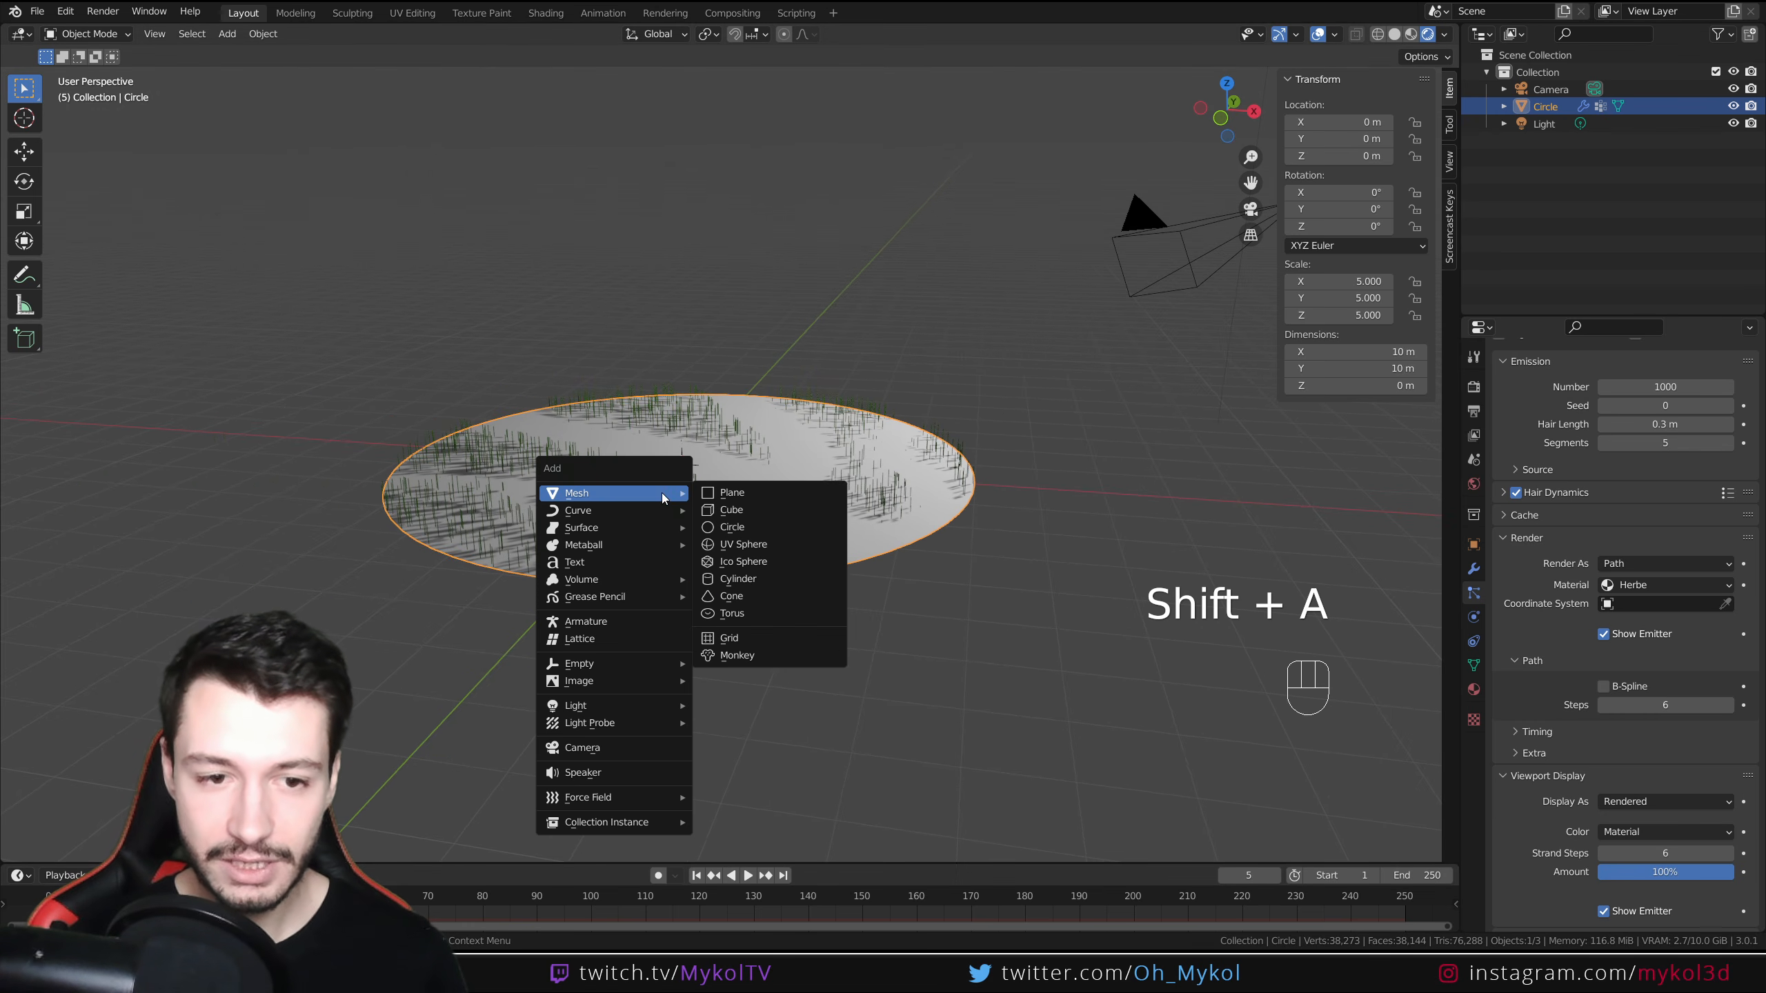
pyautogui.moveTo(641, 497)
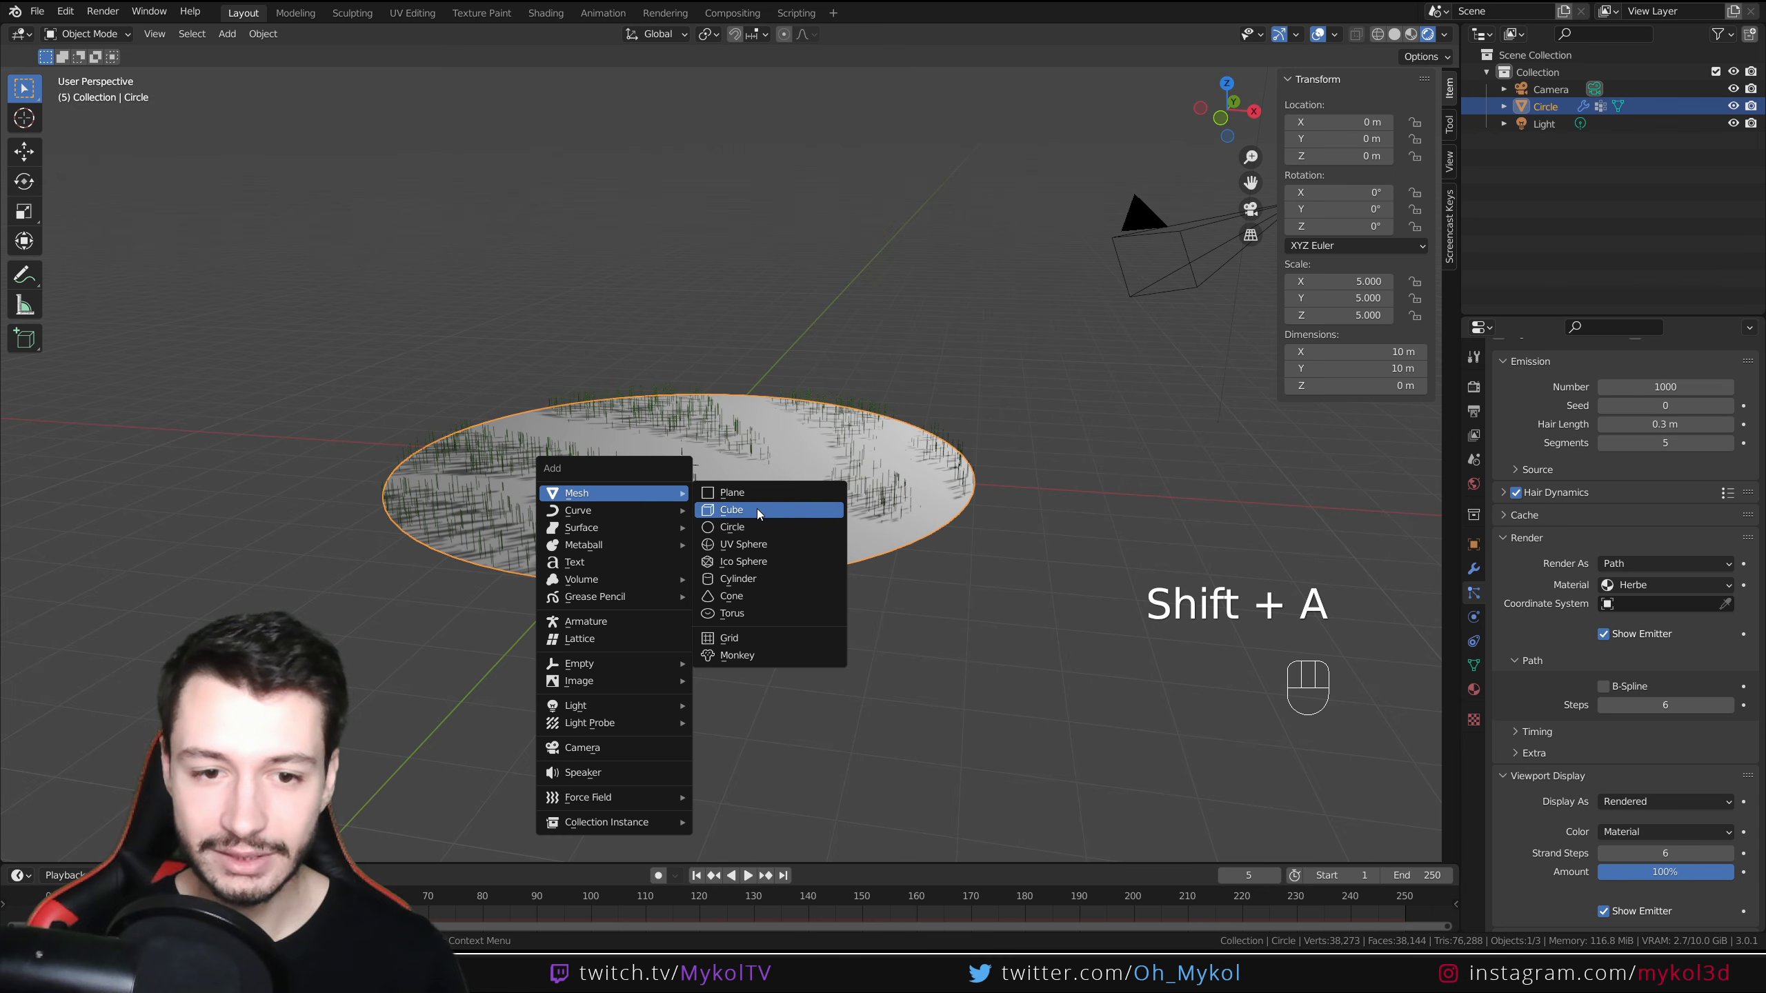
pyautogui.click(755, 527)
pyautogui.moveTo(703, 559); pyautogui.dragTo(699, 575, button='middle')
pyautogui.press('g')
pyautogui.press('x')
pyautogui.click(358, 555)
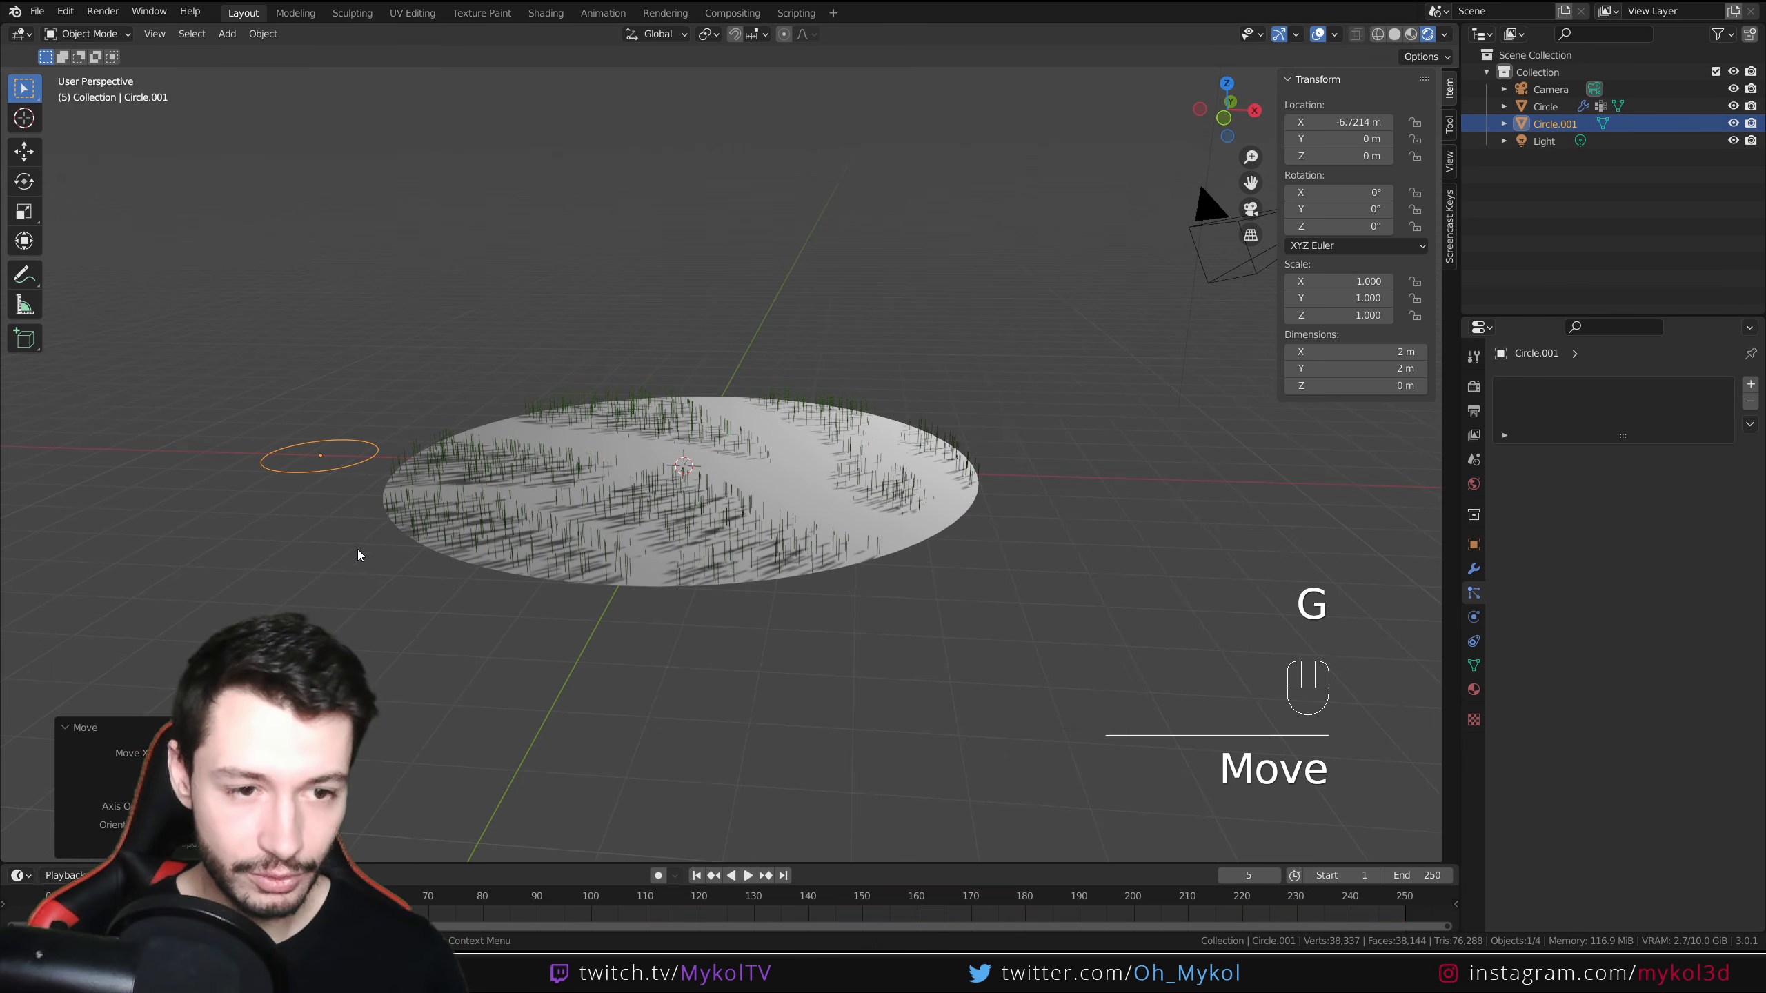
# Rotate the new circle 90° around the Y axis
pyautogui.press('r')
pyautogui.press('x')
pyautogui.press('Escape')
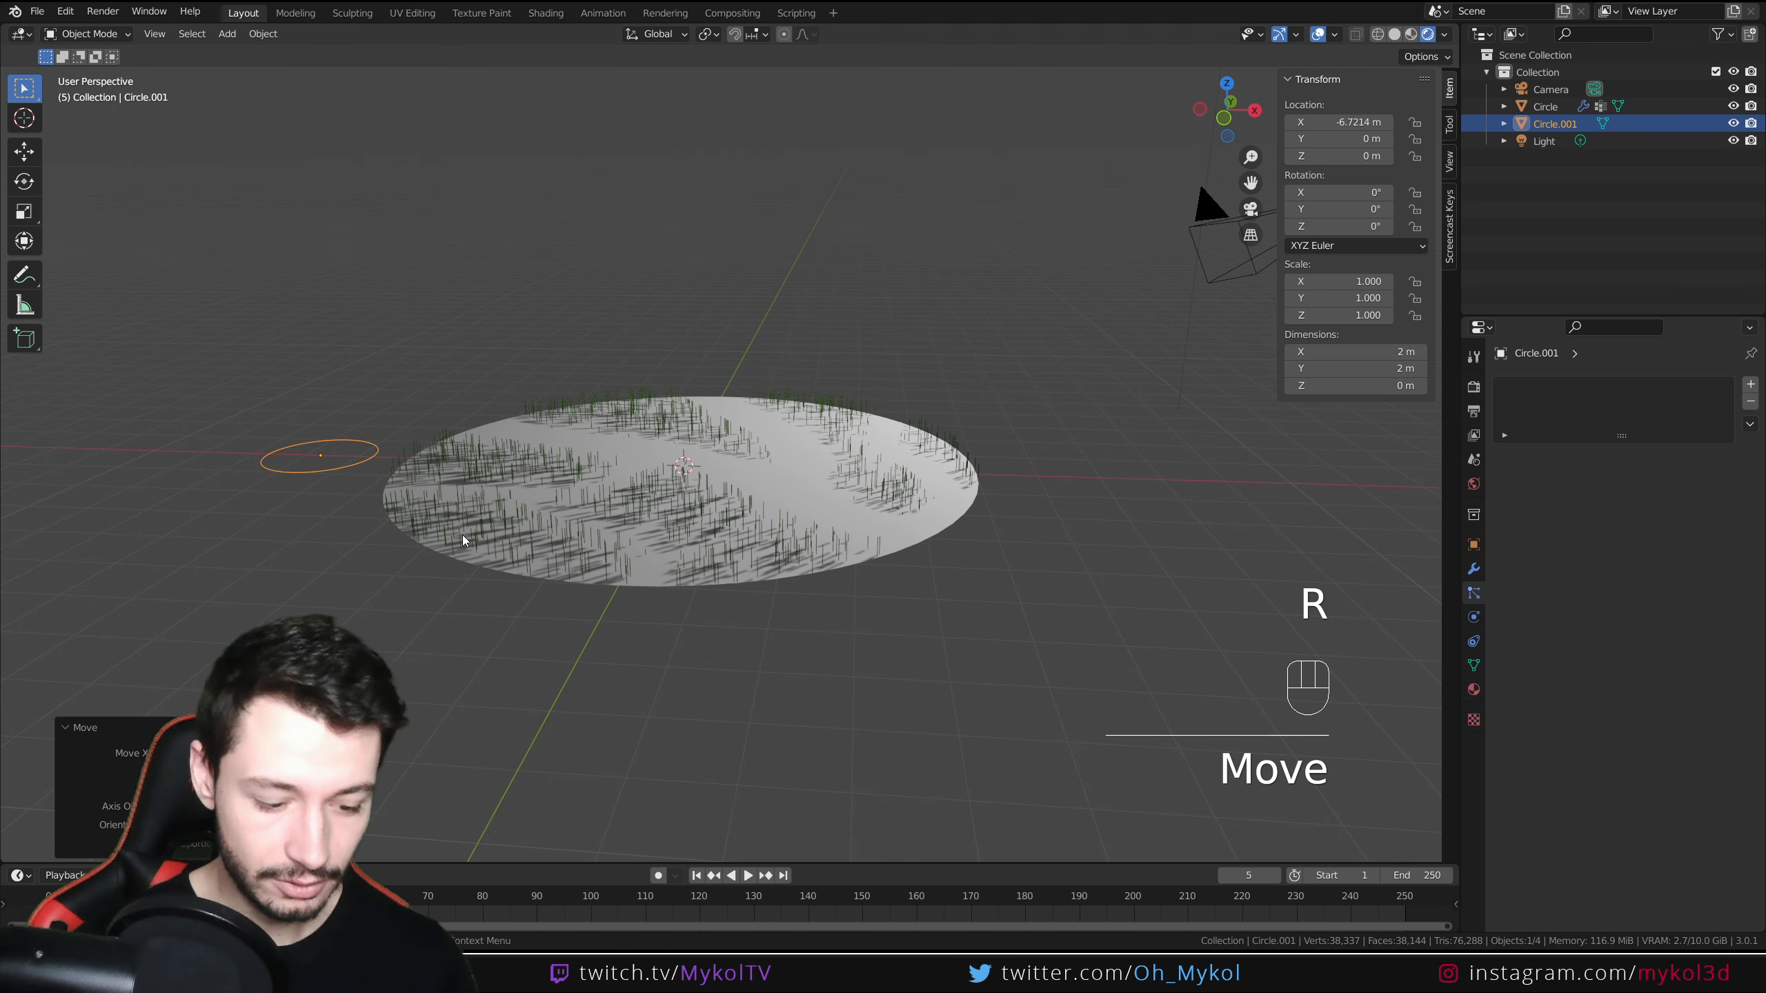
pyautogui.write('ry90')
pyautogui.press('Return')
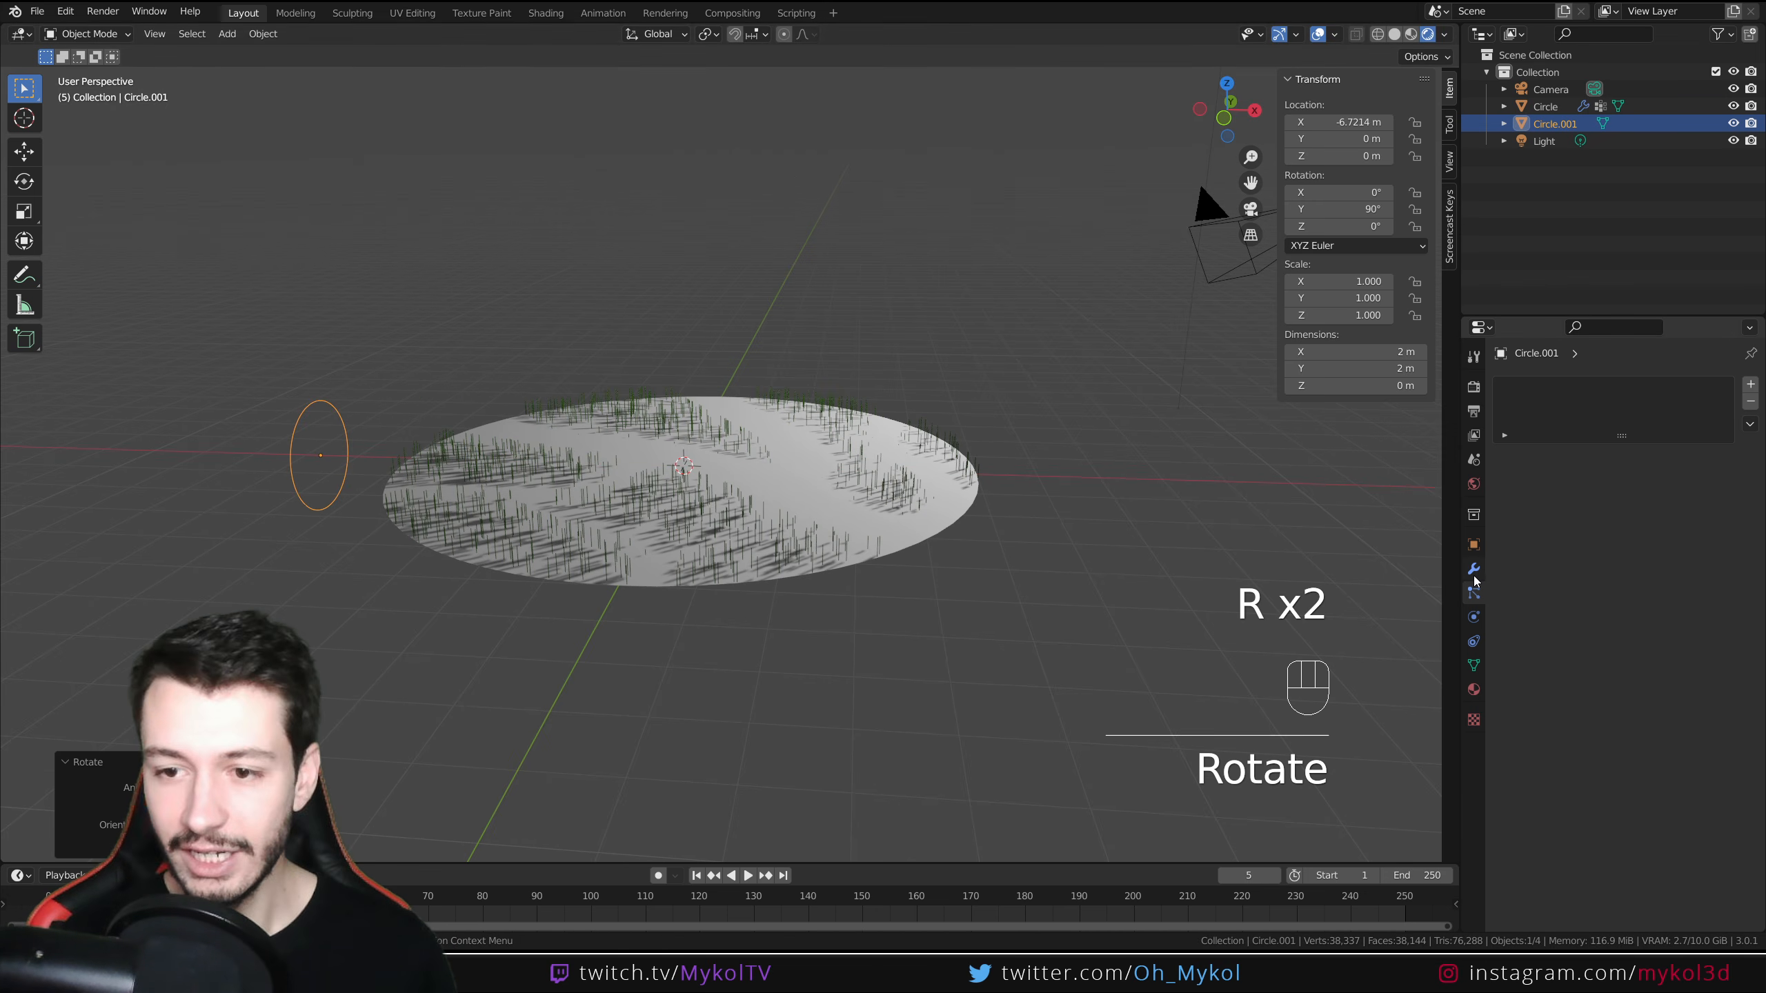
# Play the animation to preview the hair dynamics, then return to frame 0
pyautogui.scroll(5, 733, 524)
pyautogui.press('space')
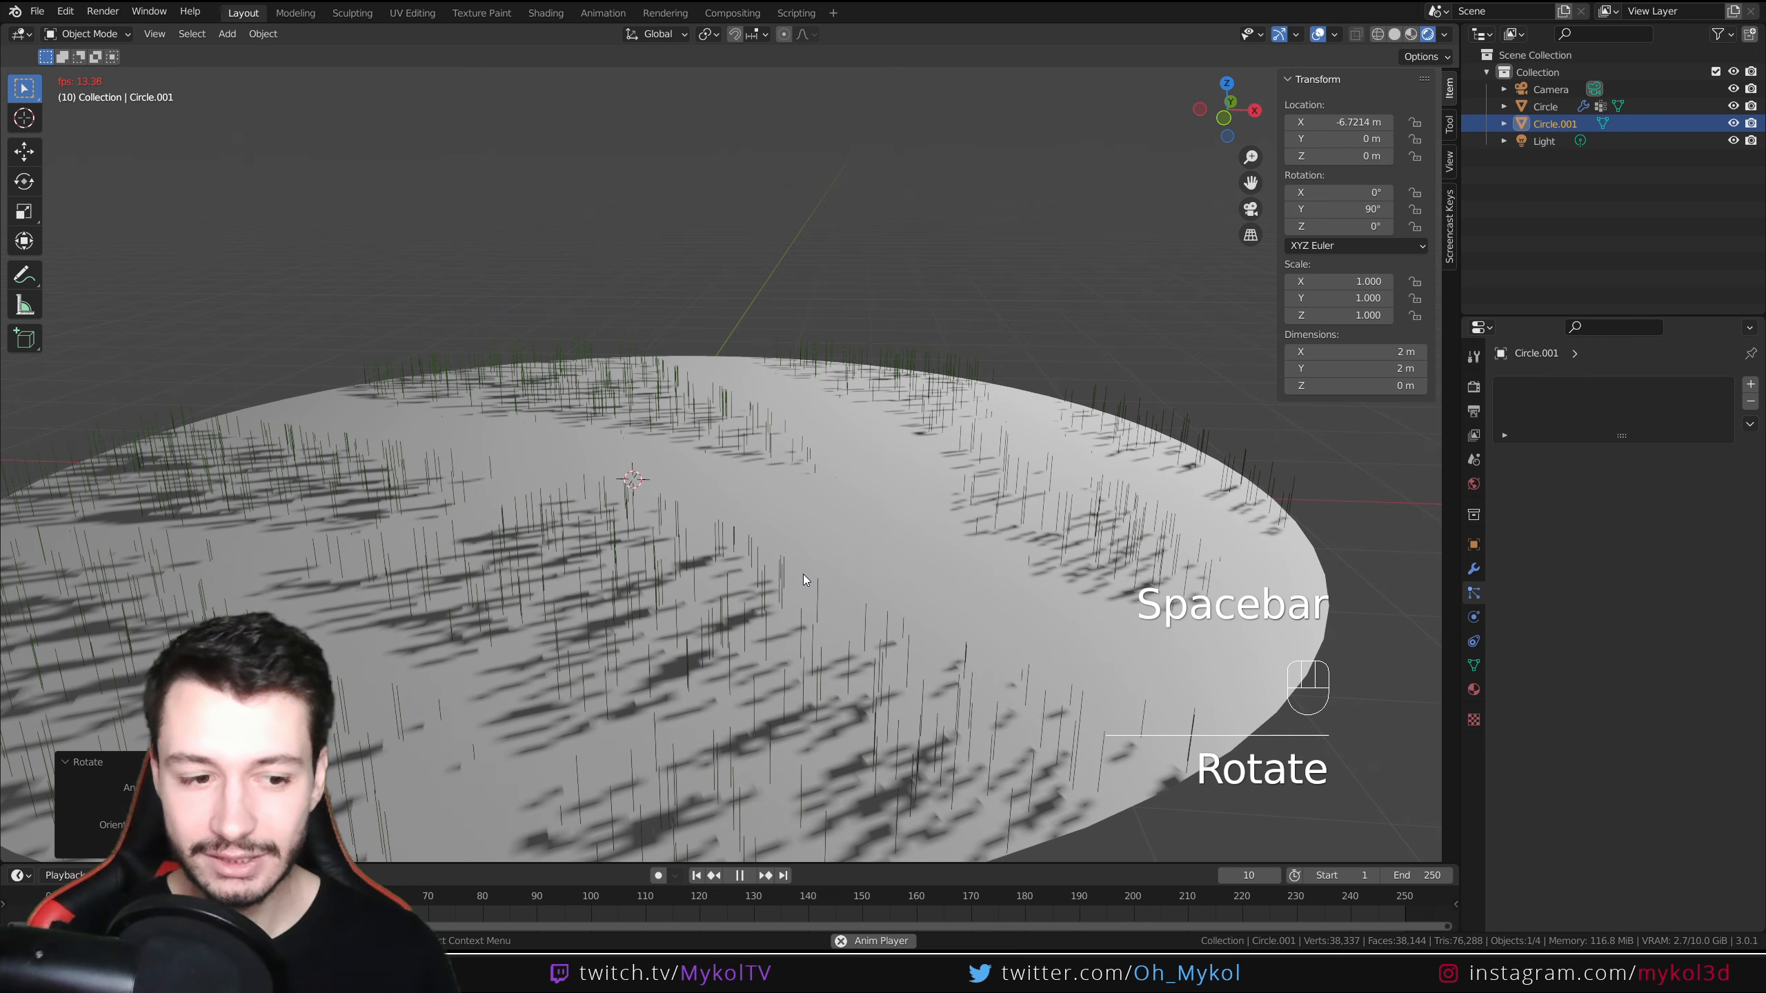
pyautogui.scroll(-4, 803, 574)
pyautogui.press('space')
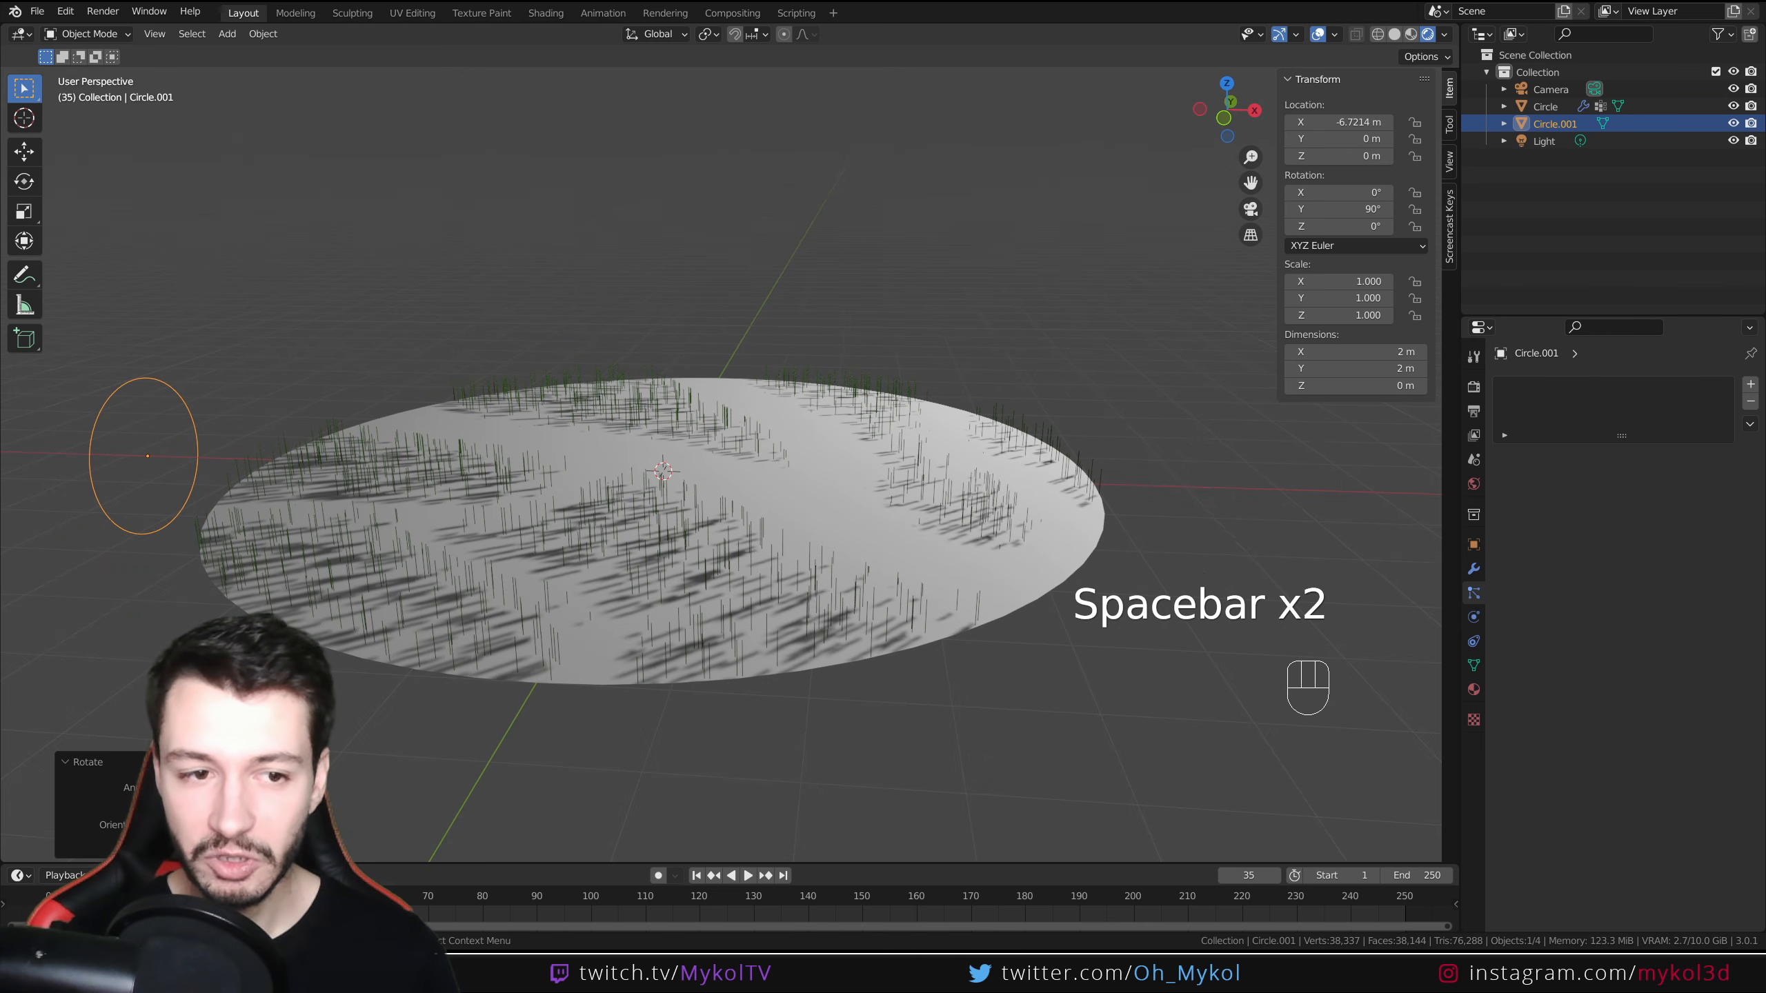
pyautogui.moveTo(238, 896); pyautogui.dragTo(48, 896)
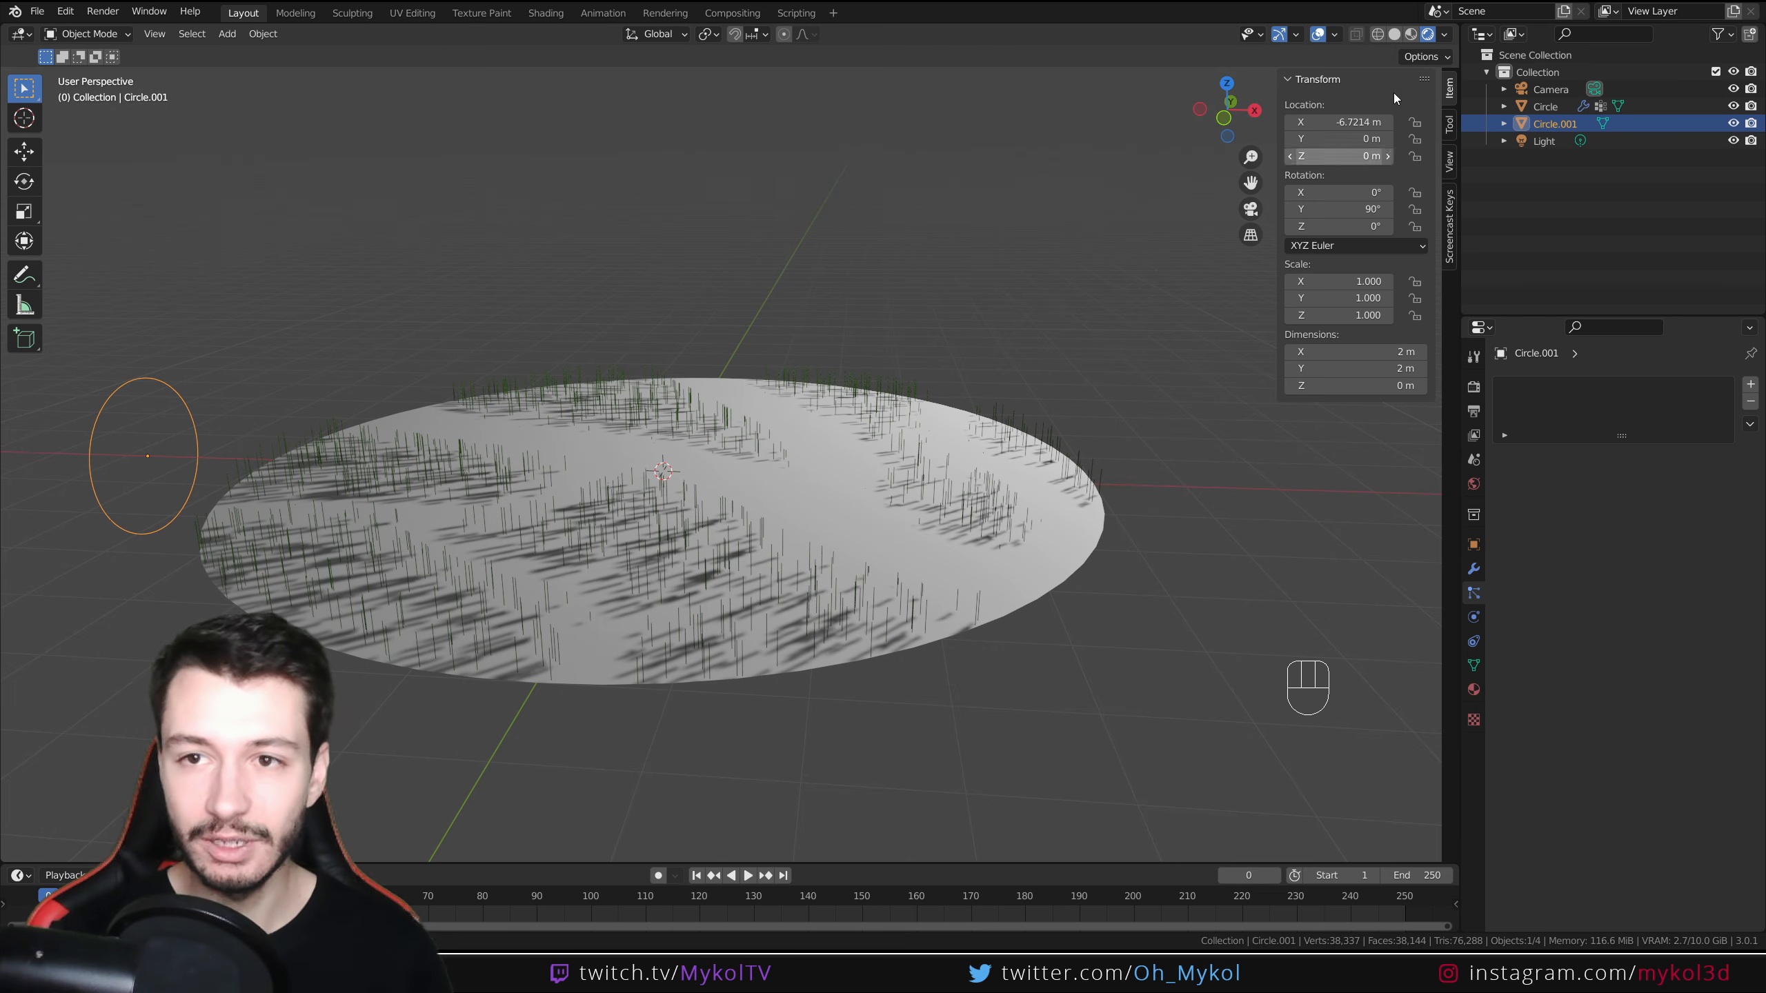
# Switch to solid shading and give the new circle a Wind force field
pyautogui.click(1392, 36)
pyautogui.keyDown('shift'); pyautogui.moveTo(720, 464); pyautogui.dragTo(763, 479, button='middle'); pyautogui.keyUp('shift')
pyautogui.moveTo(763, 478); pyautogui.dragTo(765, 455, button='middle')
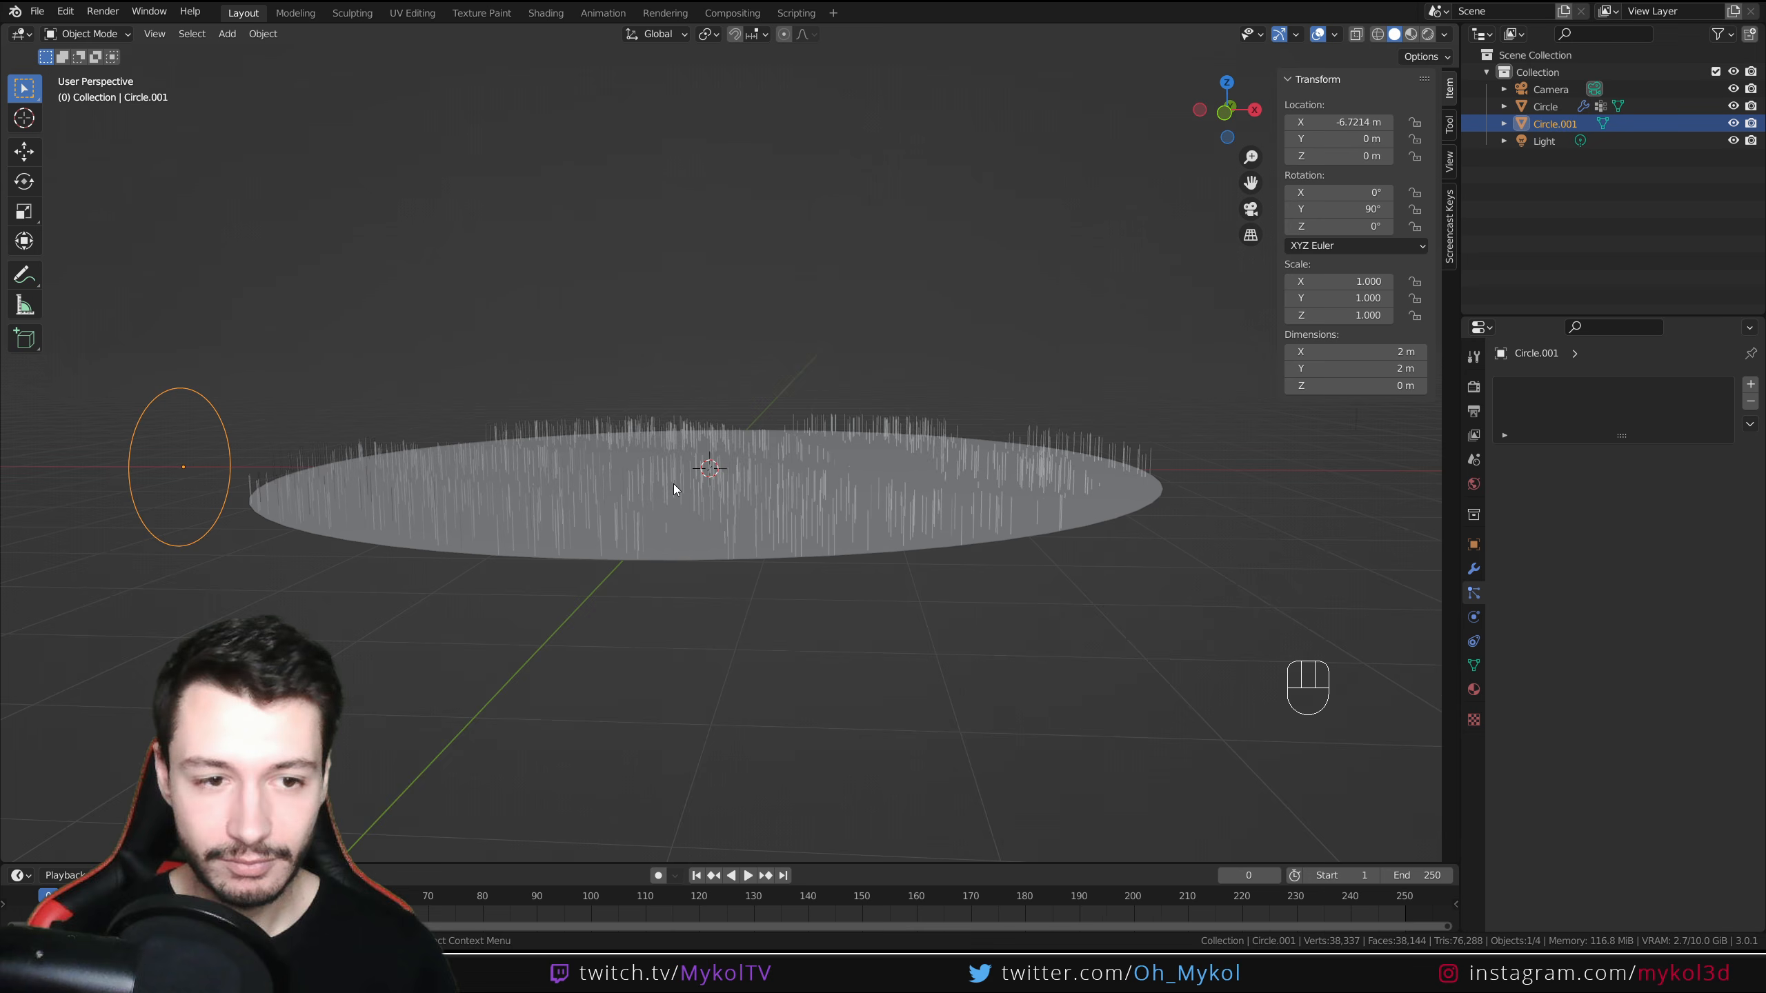
pyautogui.keyDown('shift'); pyautogui.moveTo(431, 521); pyautogui.dragTo(458, 521, button='middle'); pyautogui.keyUp('shift')
pyautogui.moveTo(458, 521); pyautogui.dragTo(458, 518, button='middle')
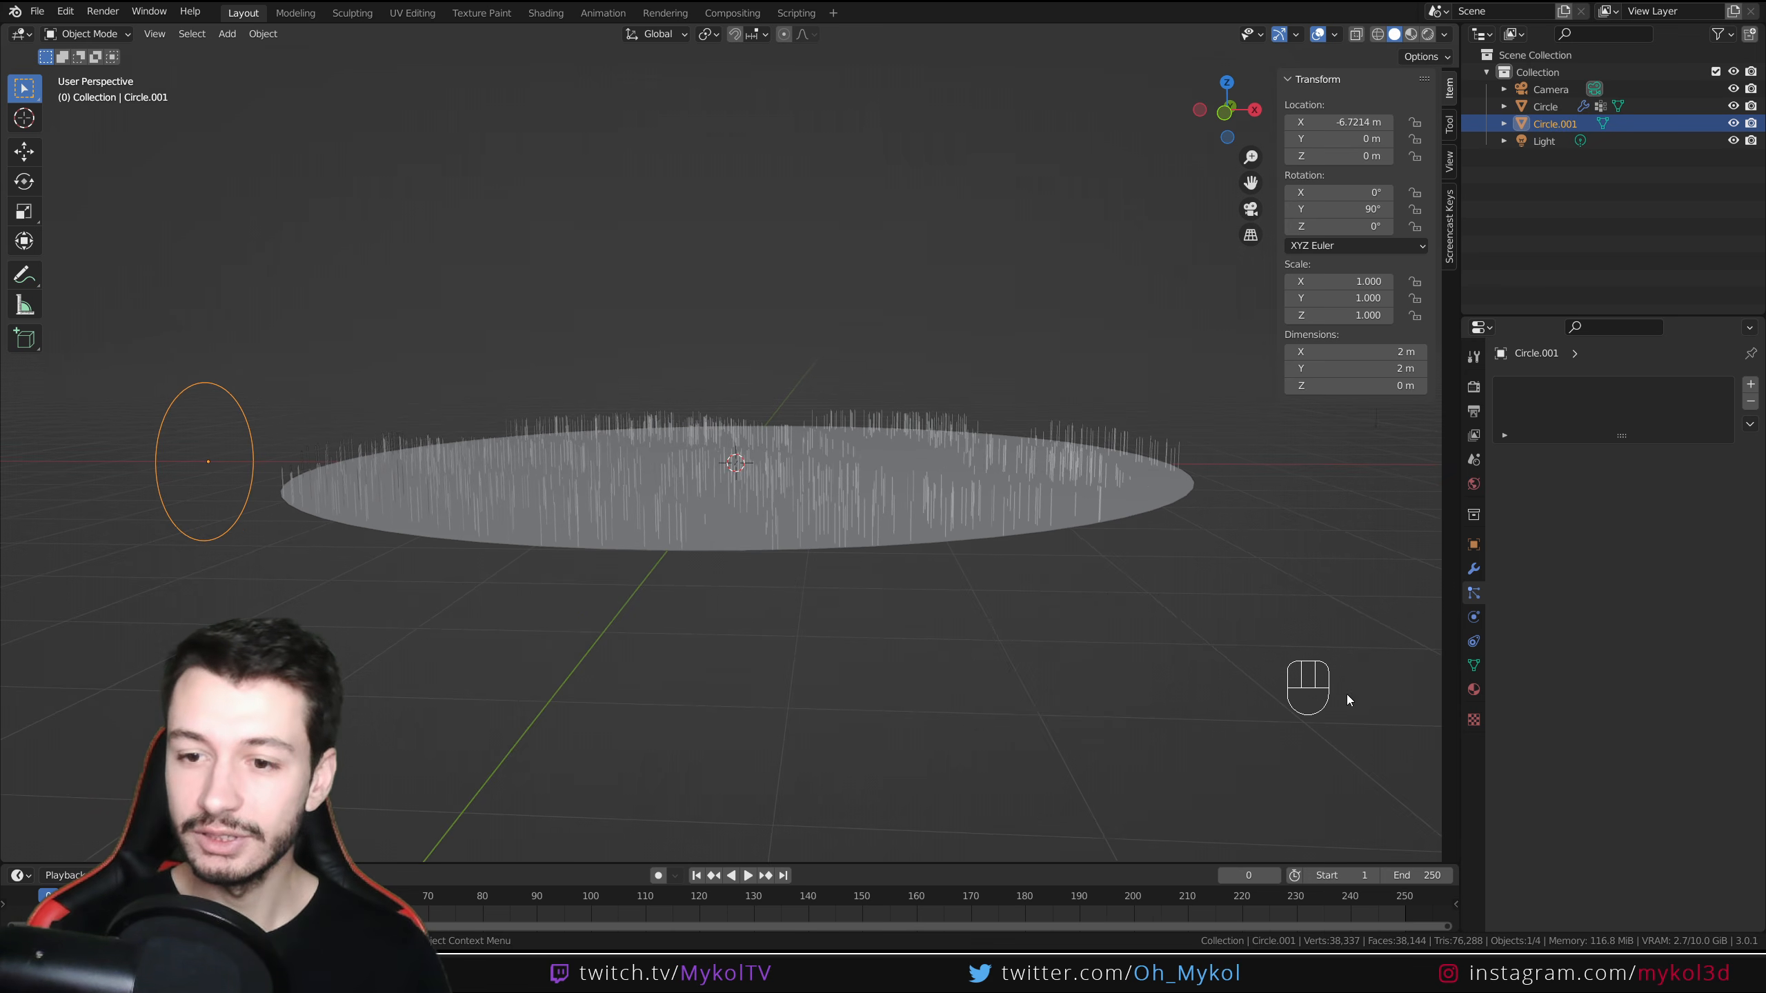
pyautogui.click(1473, 642)
pyautogui.click(1473, 617)
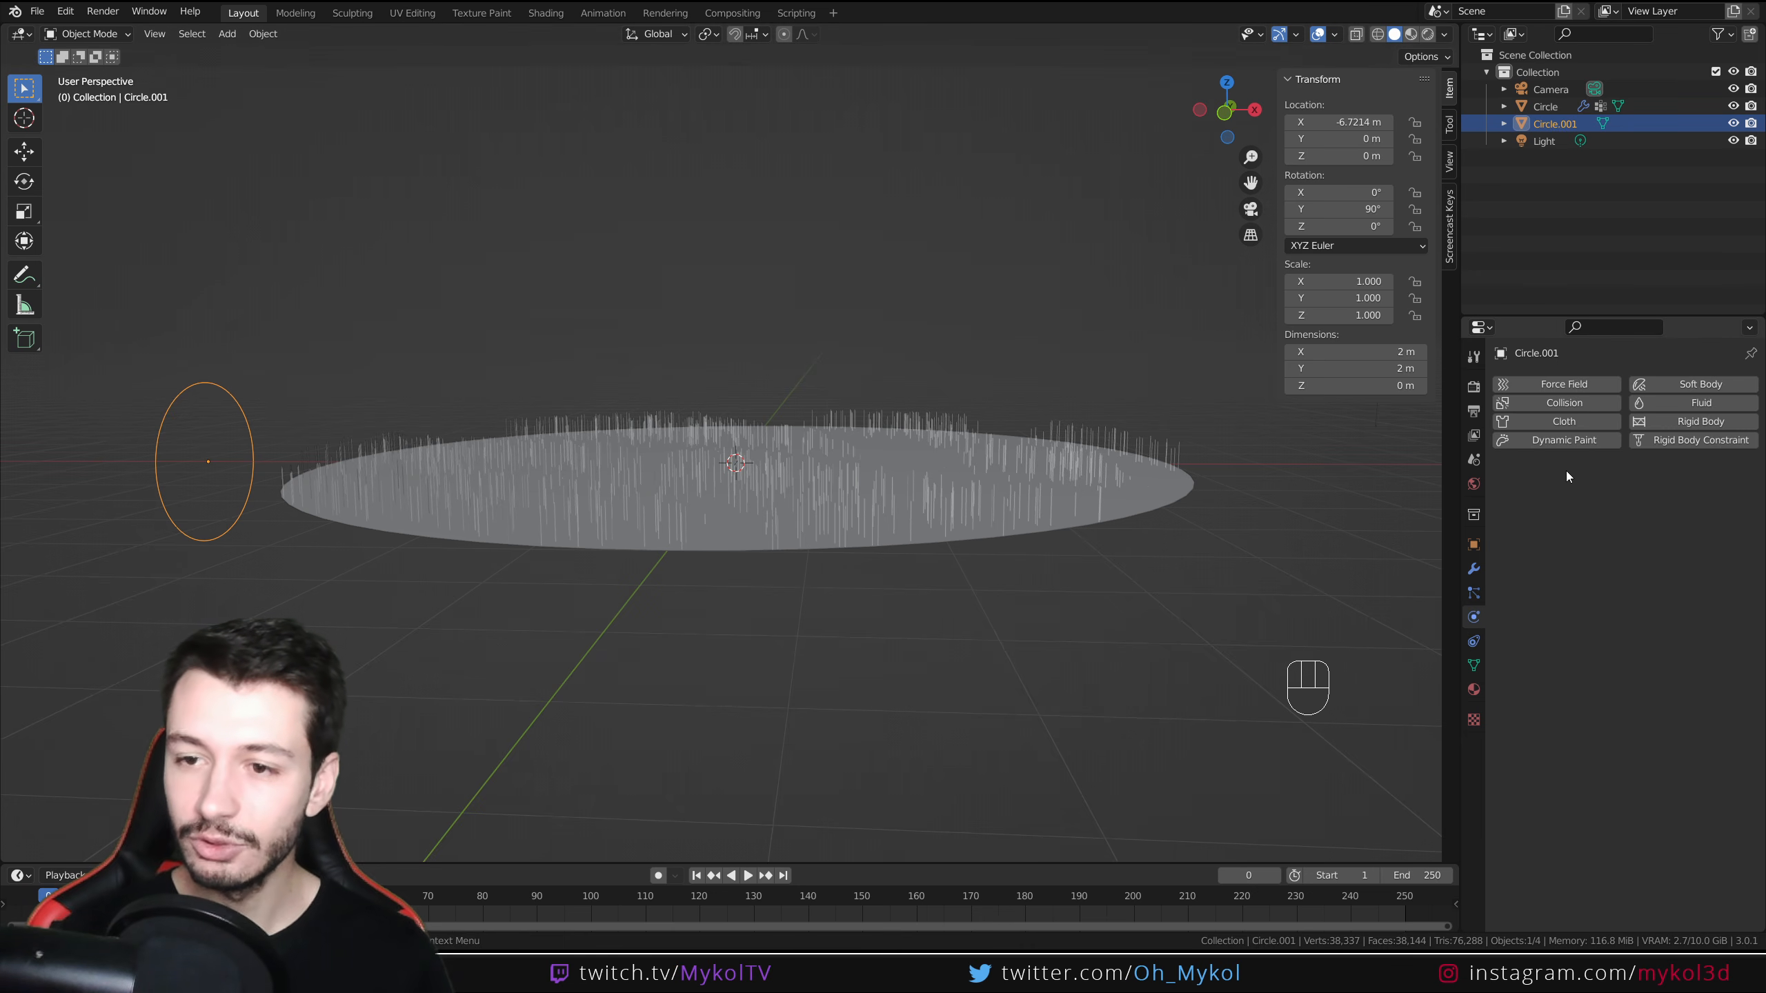
pyautogui.click(1554, 384)
pyautogui.click(1643, 496)
pyautogui.click(1635, 551)
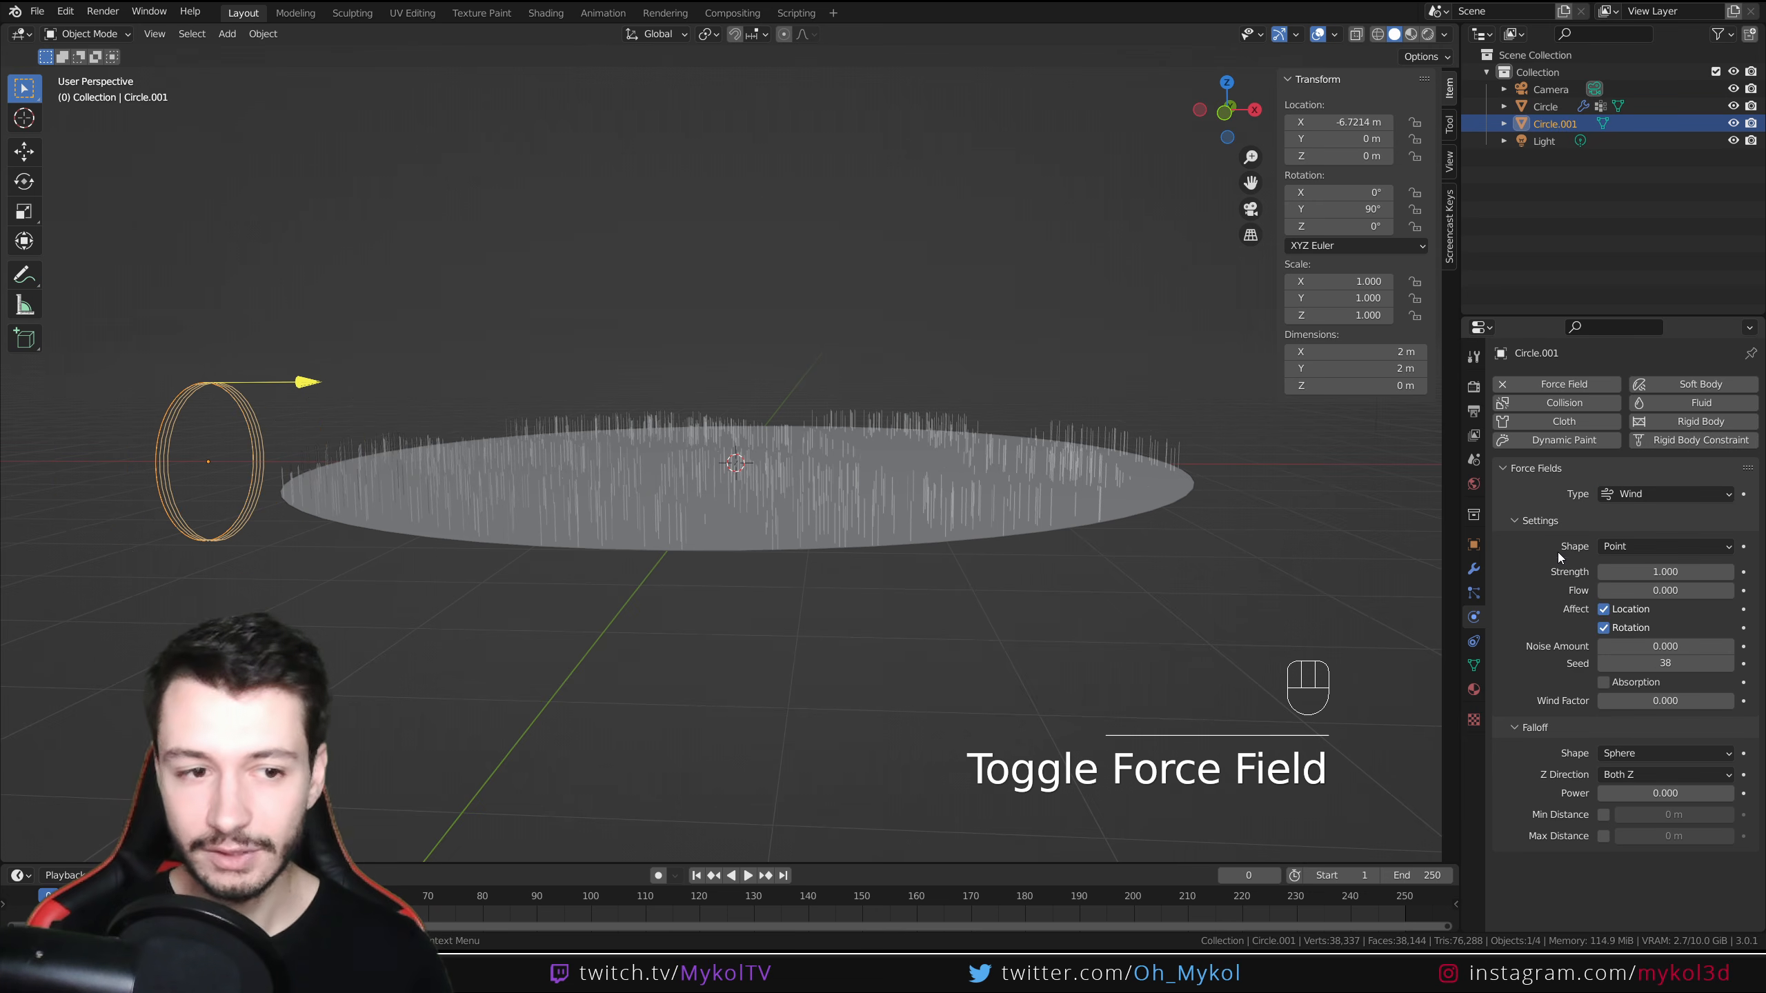
# Play the animation to watch the wind bend the grass strands
pyautogui.press('space')
pyautogui.scroll(3, 653, 577)
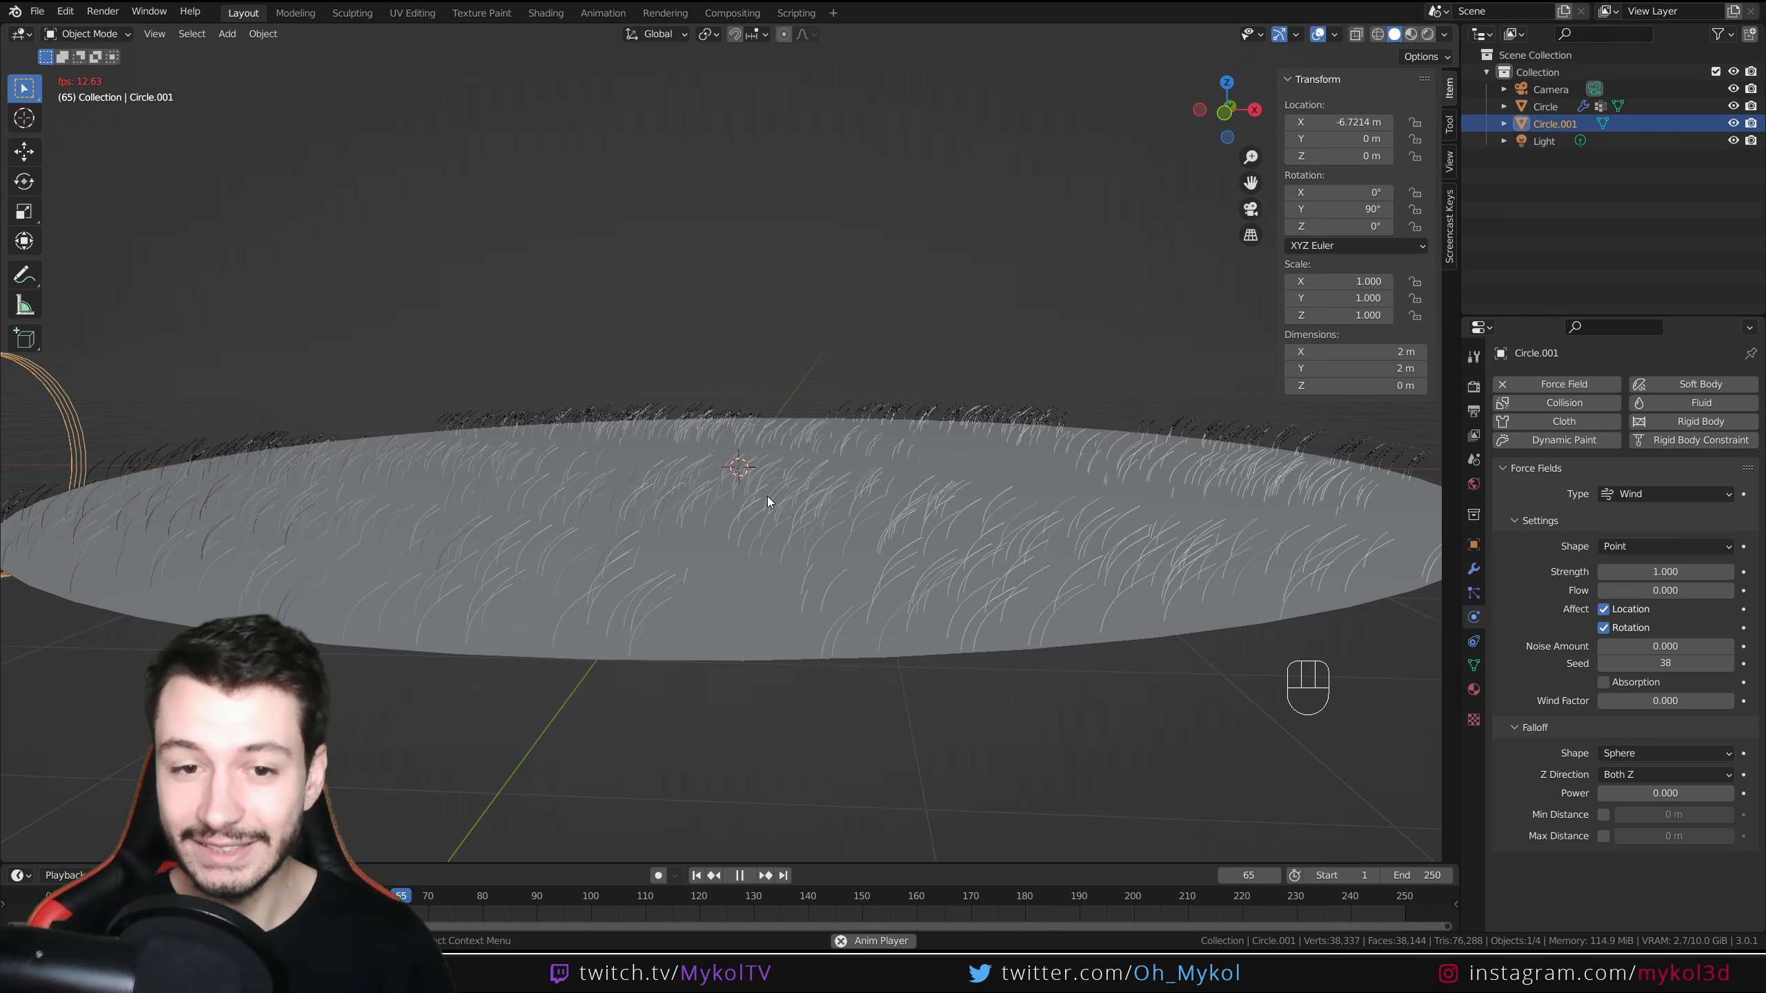
pyautogui.press('space')
pyautogui.moveTo(767, 497); pyautogui.dragTo(890, 578, button='middle')
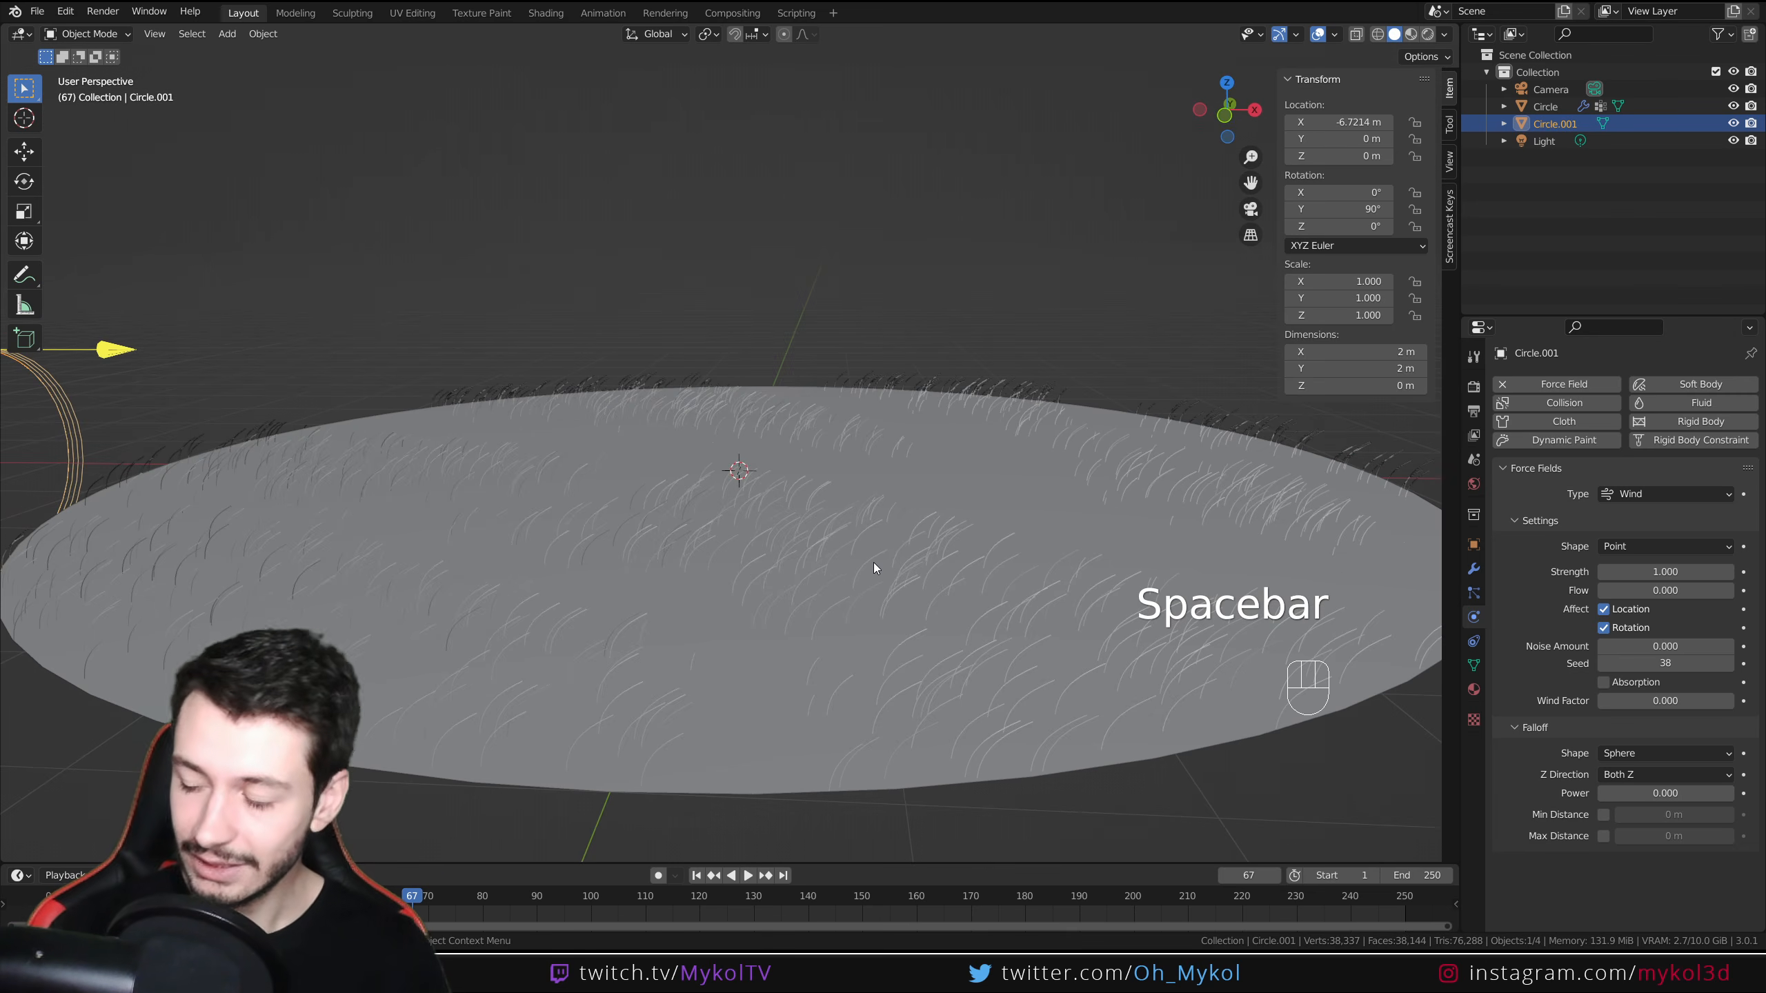
pyautogui.scroll(-2, 872, 566)
pyautogui.scroll(-2, 869, 575)
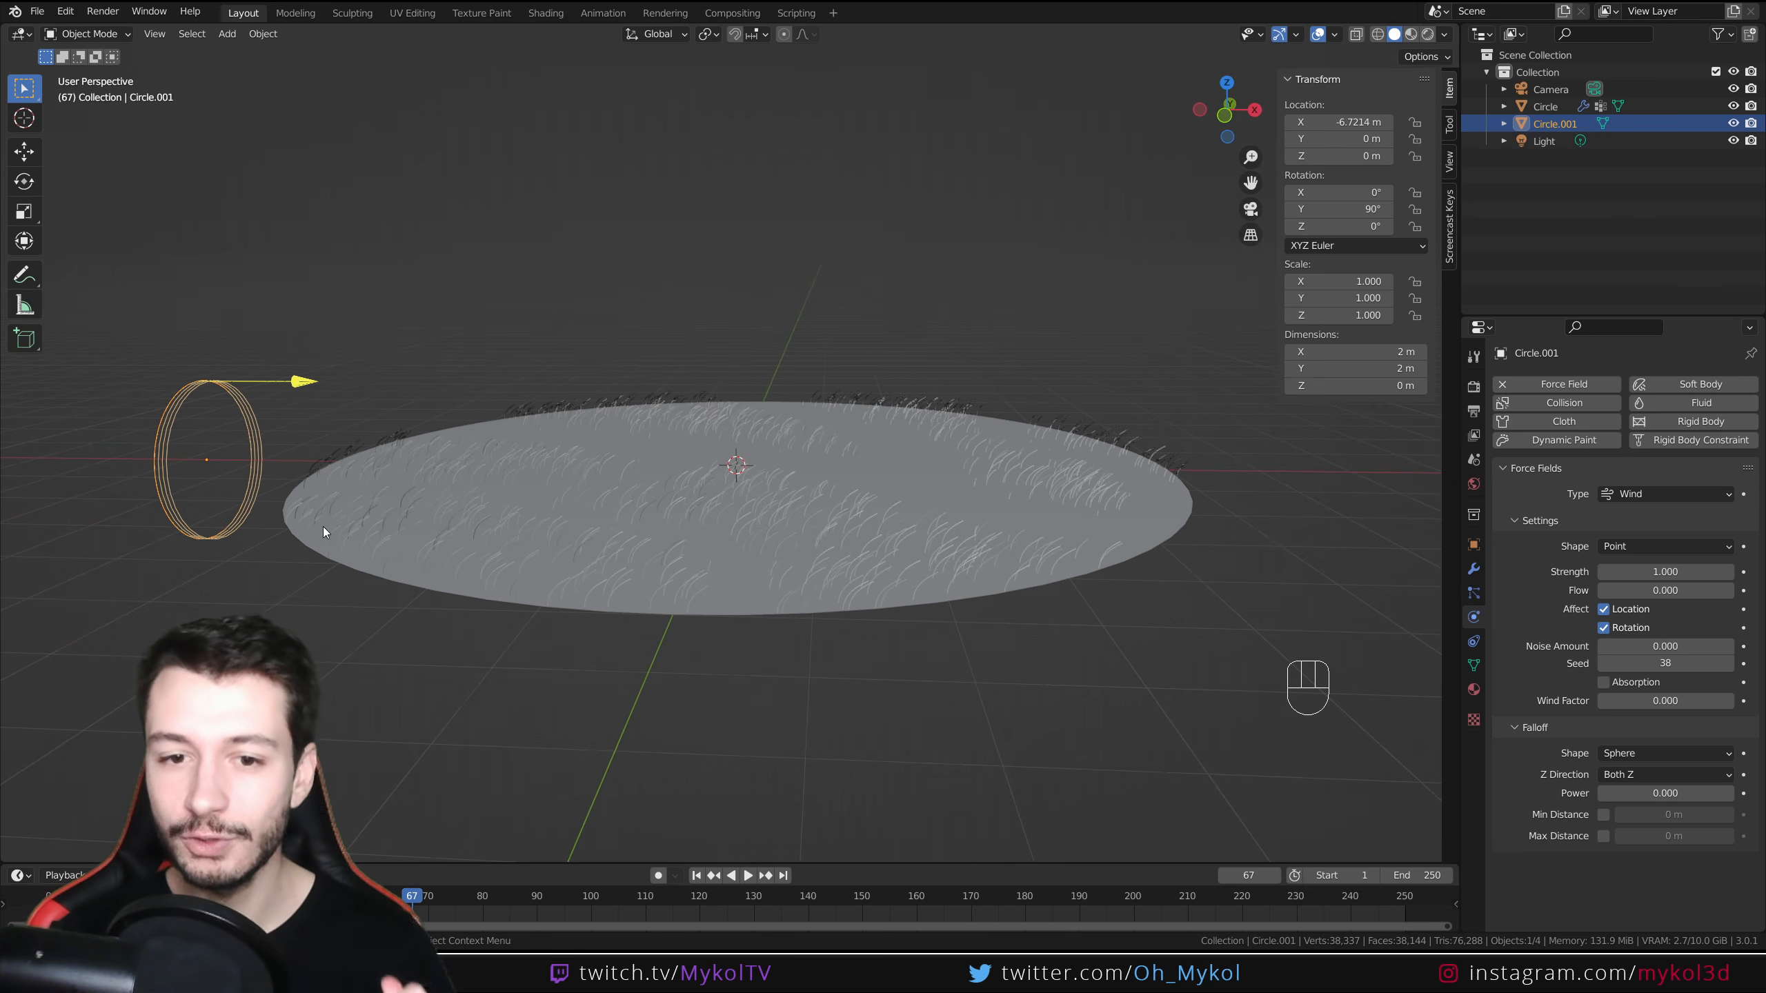
pyautogui.moveTo(323, 527); pyautogui.dragTo(521, 543, button='middle')
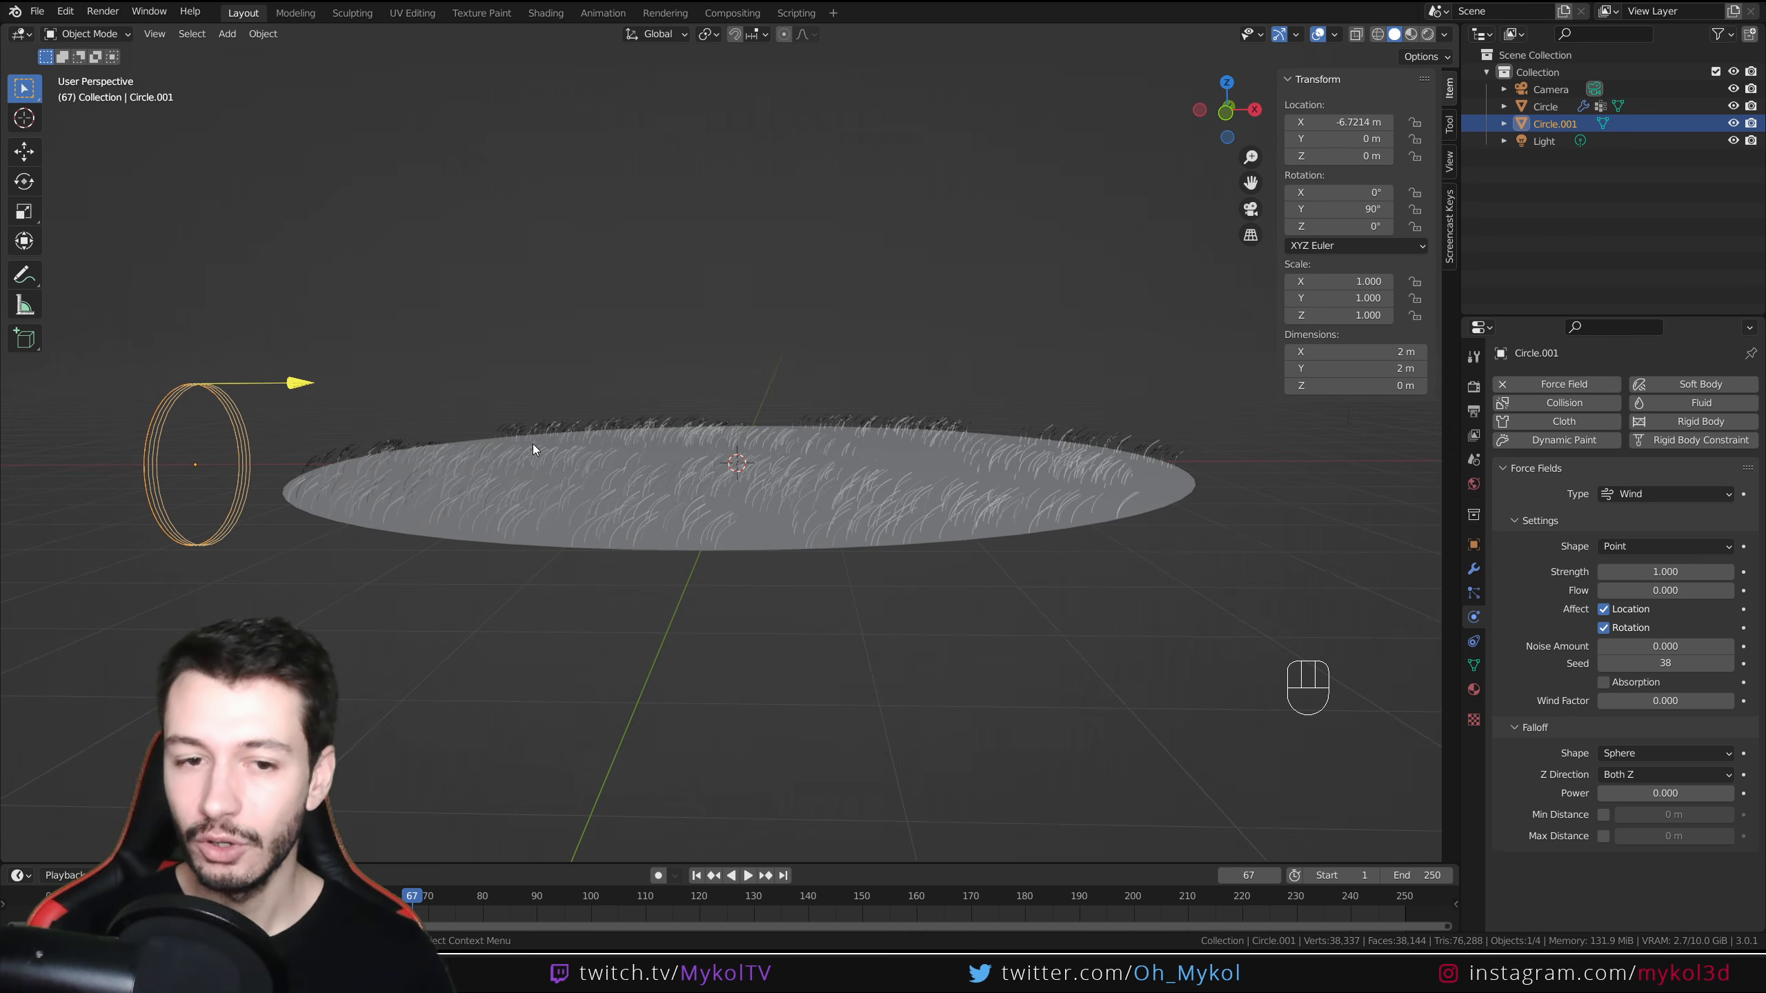
# Select the grass disc and set the children Display Amount to 100
pyautogui.click(951, 496)
pyautogui.click(1474, 593)
pyautogui.scroll(-10, 1520, 781)
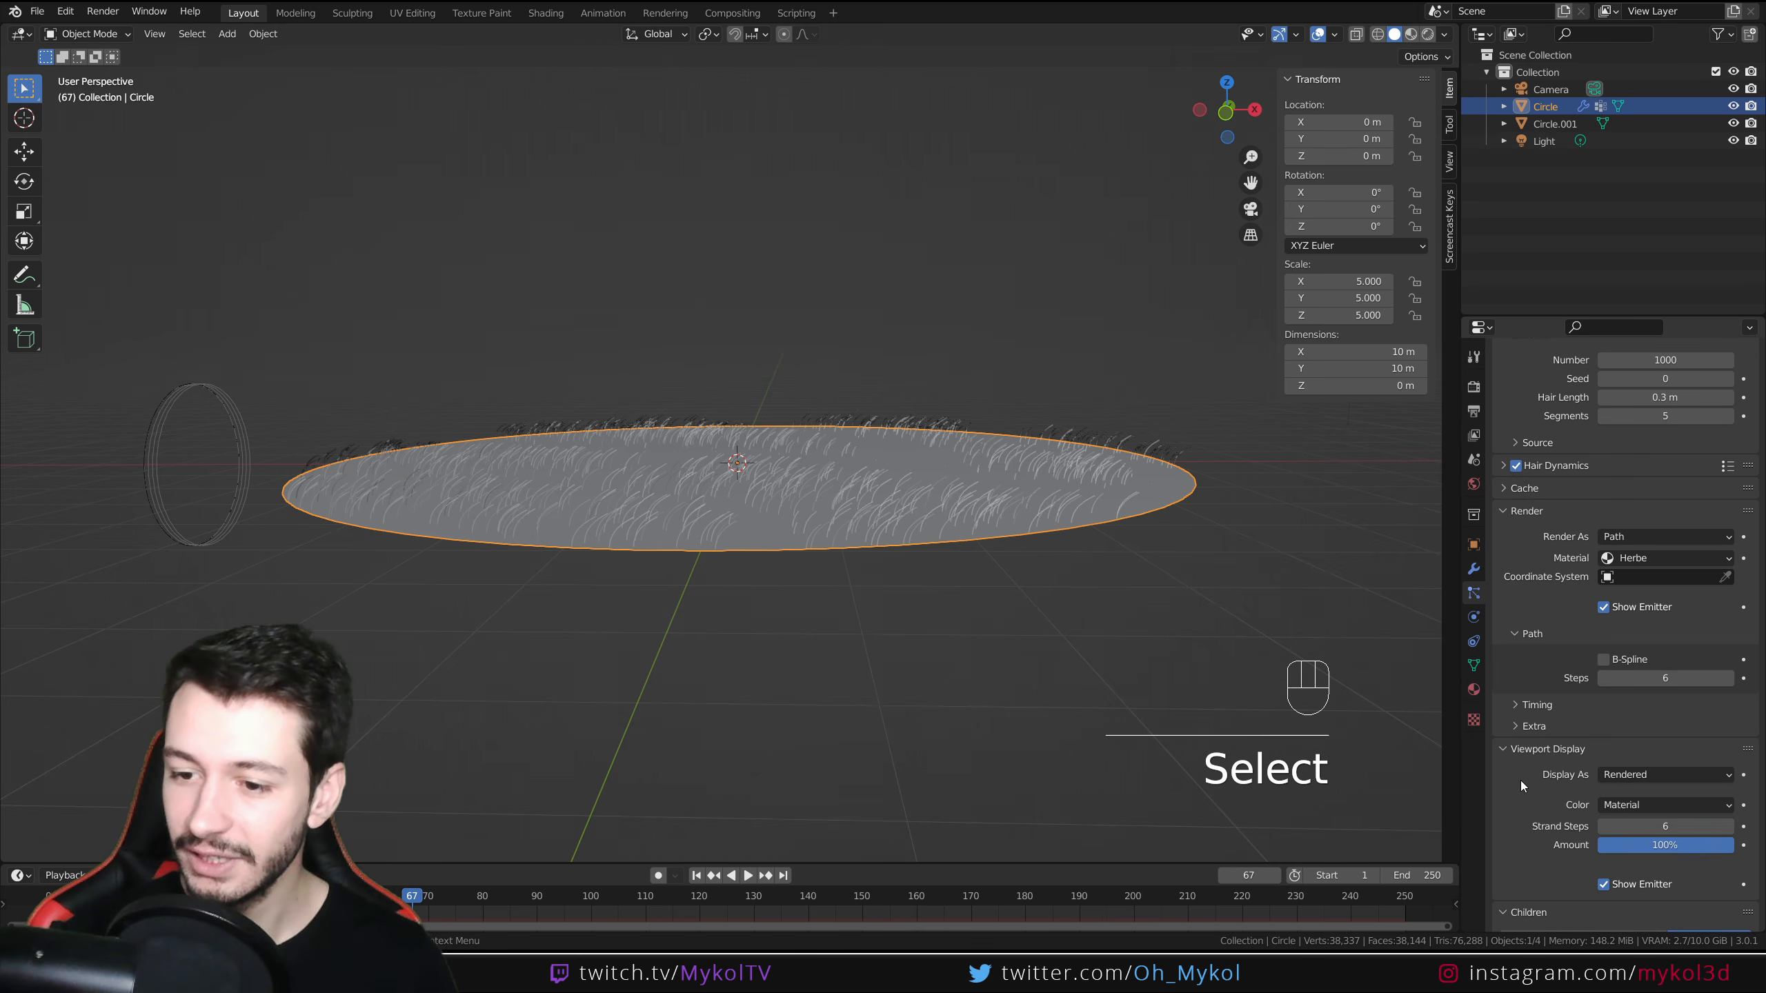
pyautogui.click(1677, 606)
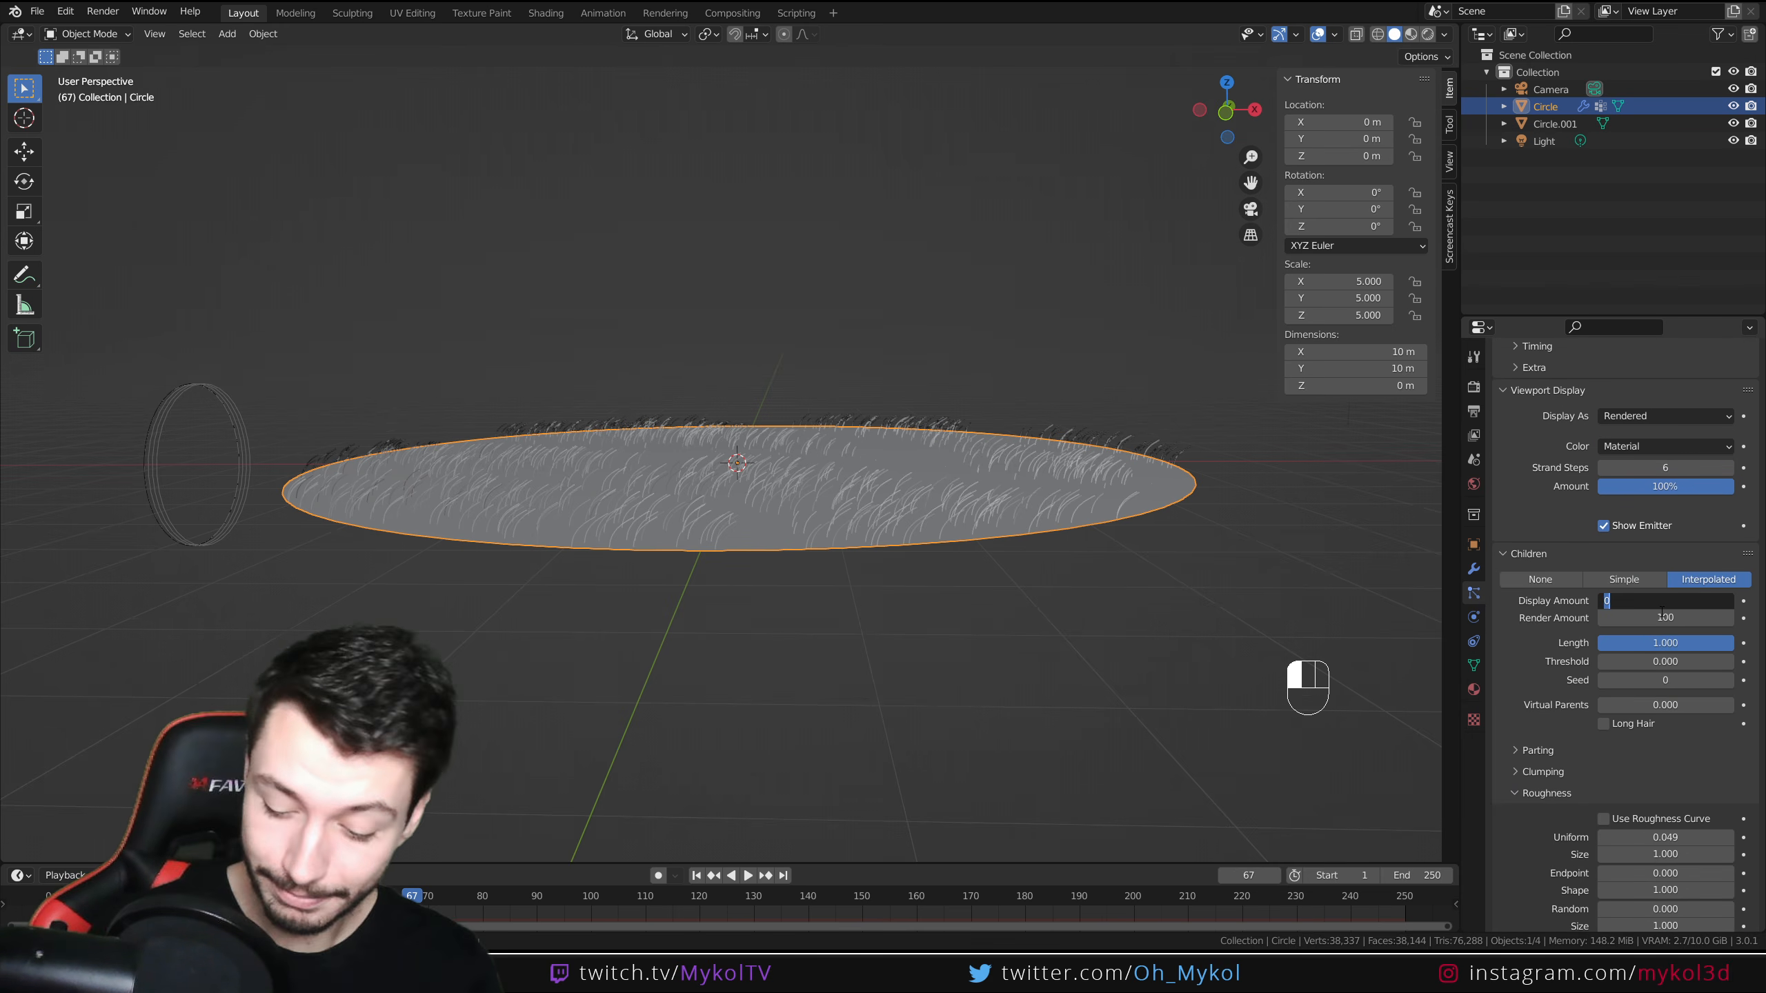
pyautogui.write('100')
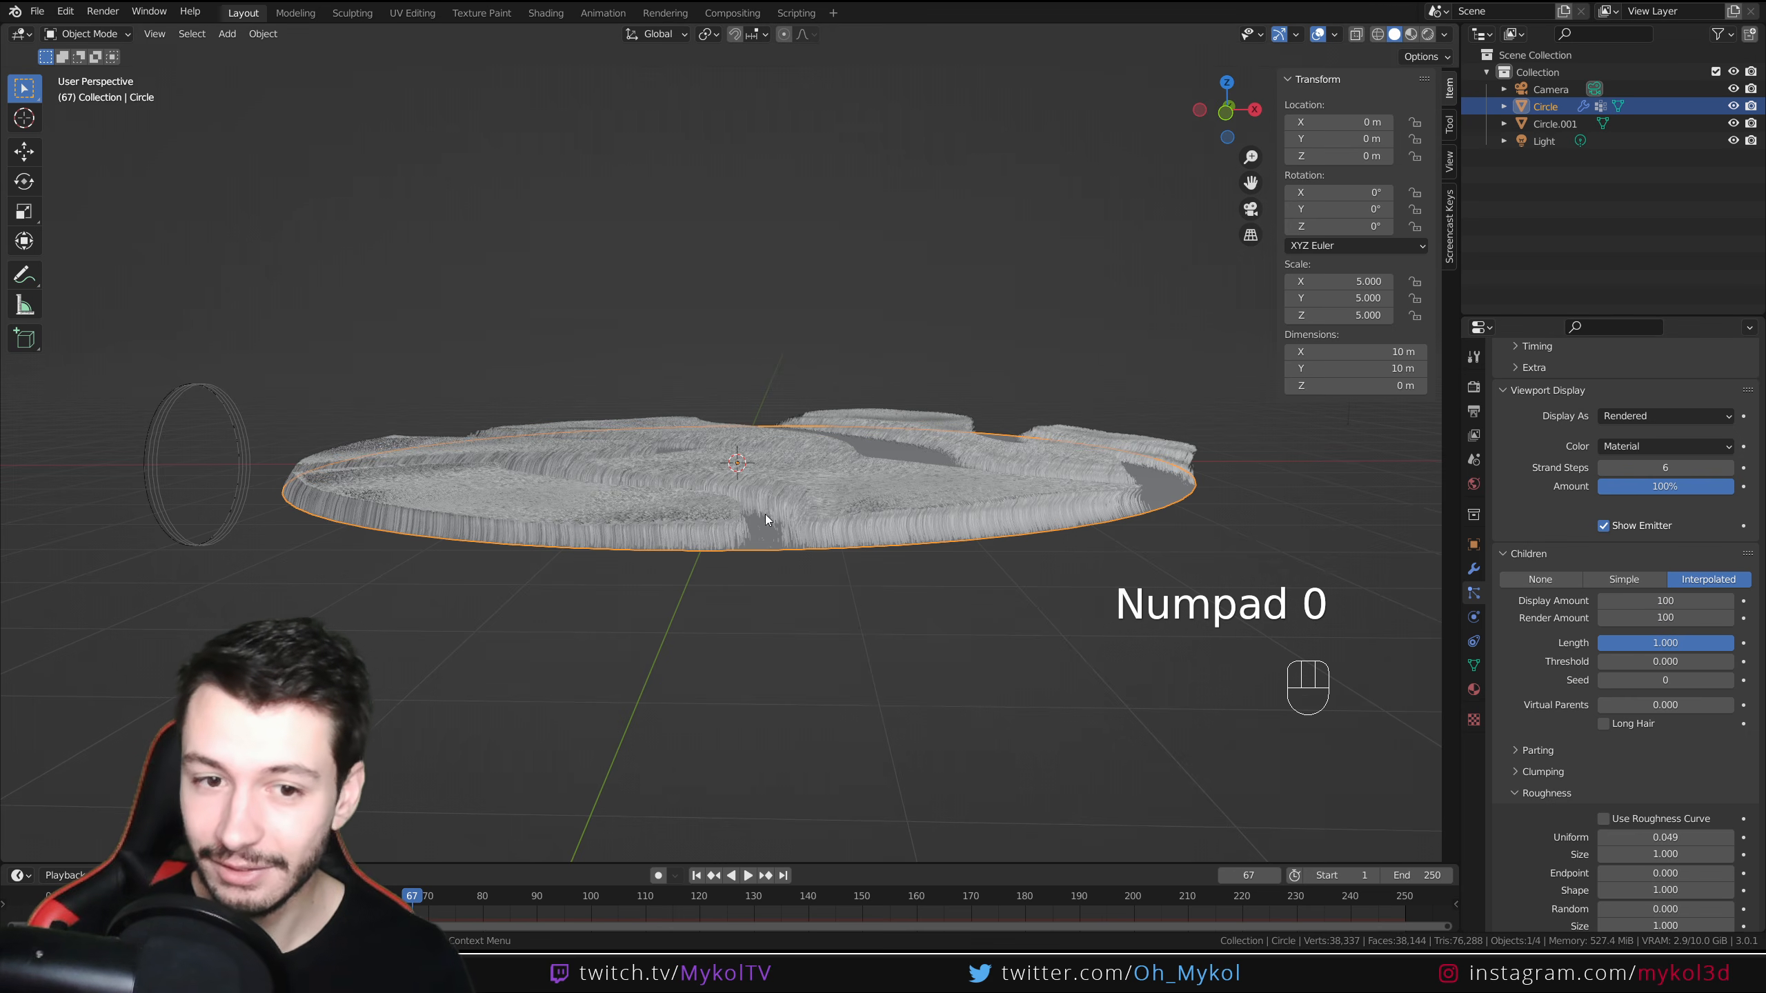
# Play the animation to preview the full grass moving in the wind
pyautogui.scroll(5, 764, 513)
pyautogui.scroll(-1, 776, 582)
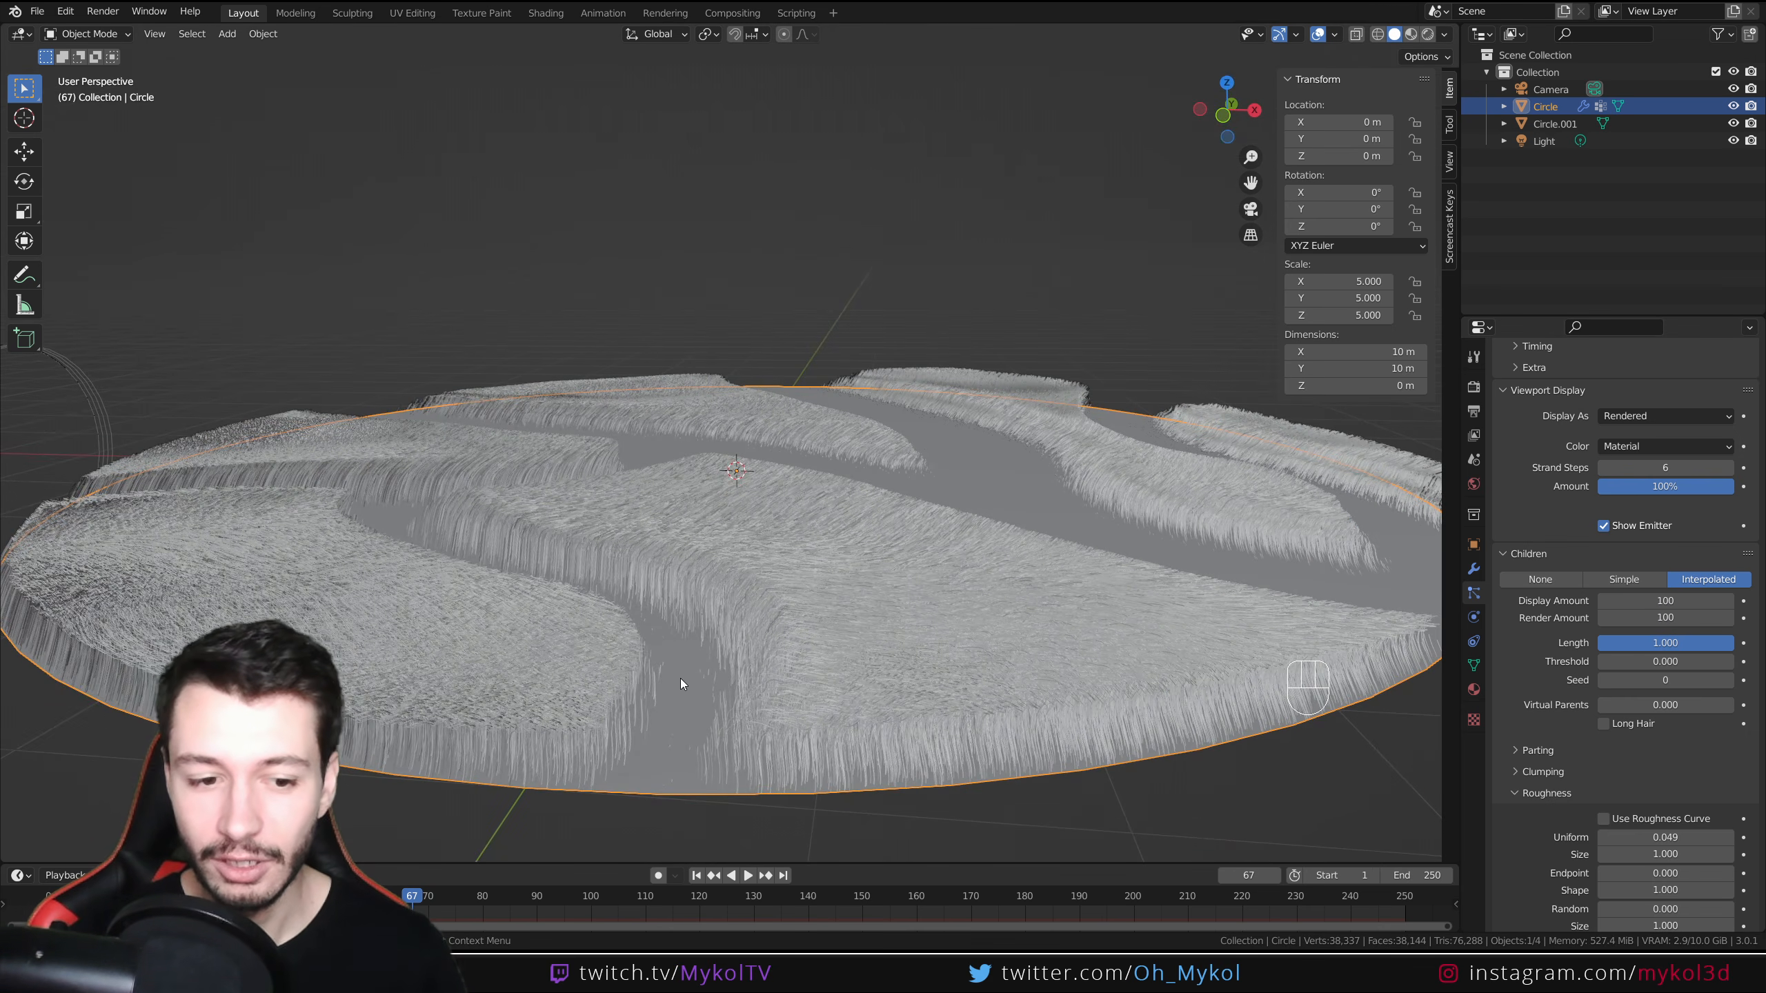
pyautogui.press('space')
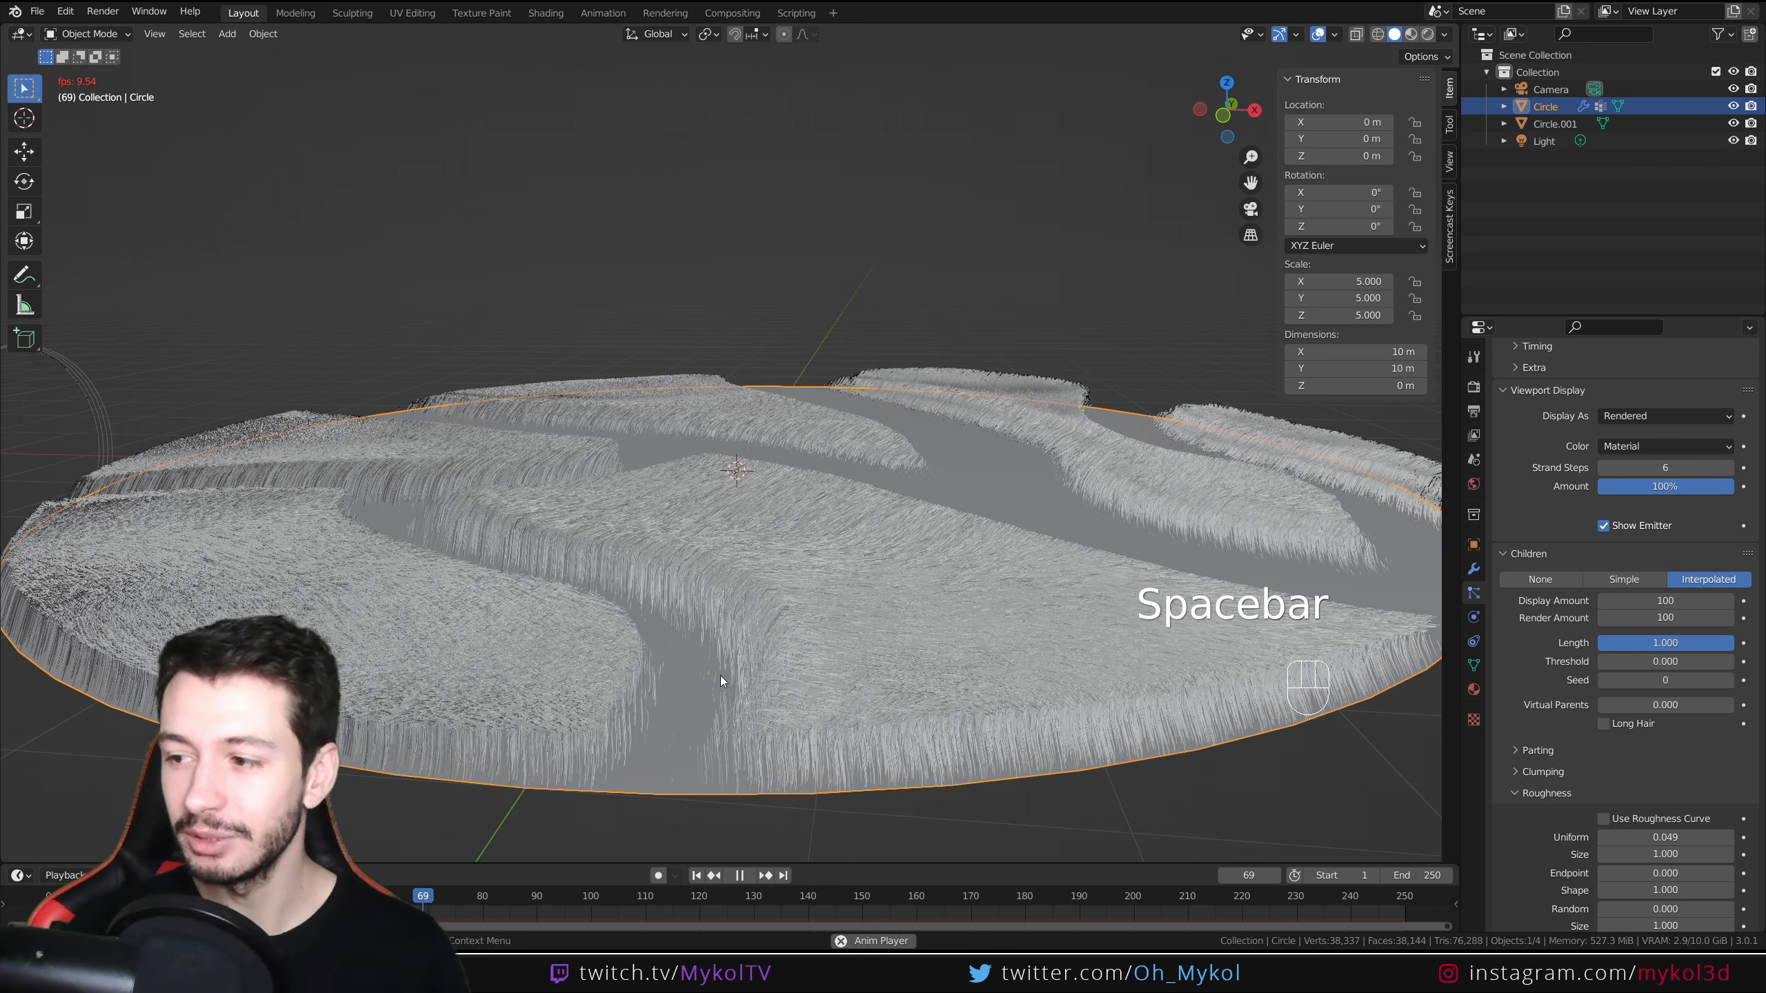
pyautogui.press('space')
pyautogui.moveTo(707, 646); pyautogui.dragTo(708, 673, button='middle')
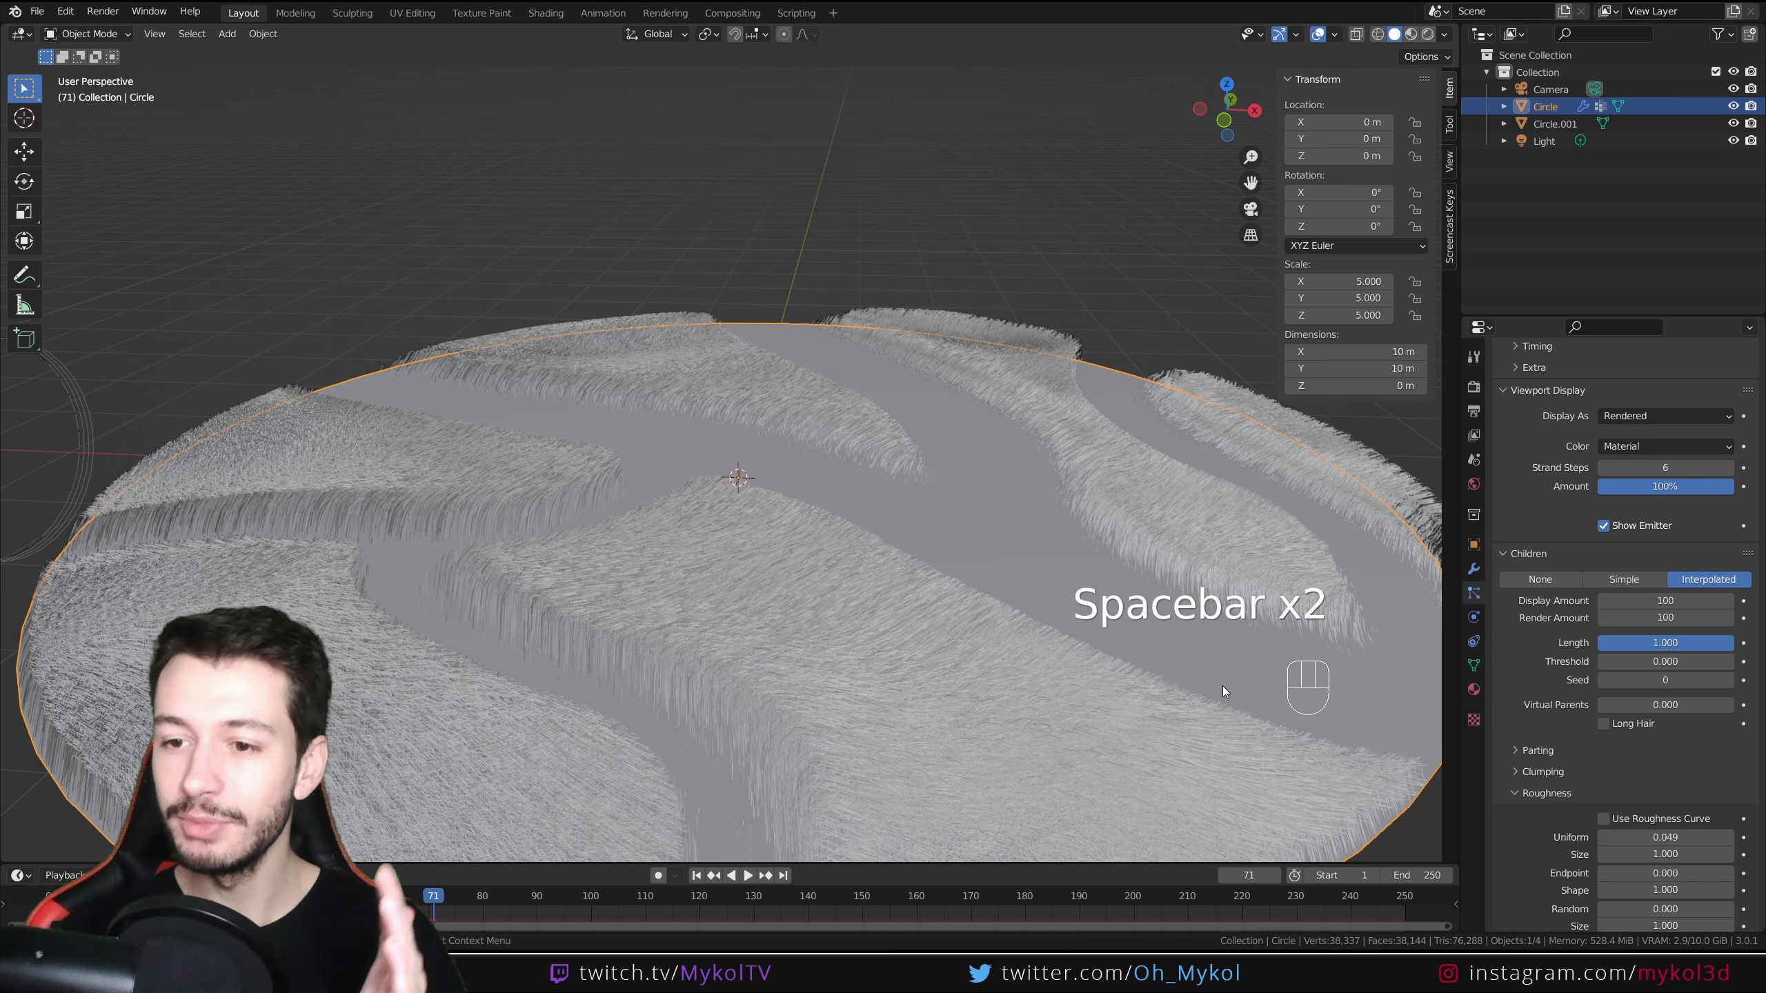
pyautogui.scroll(15, 1580, 662)
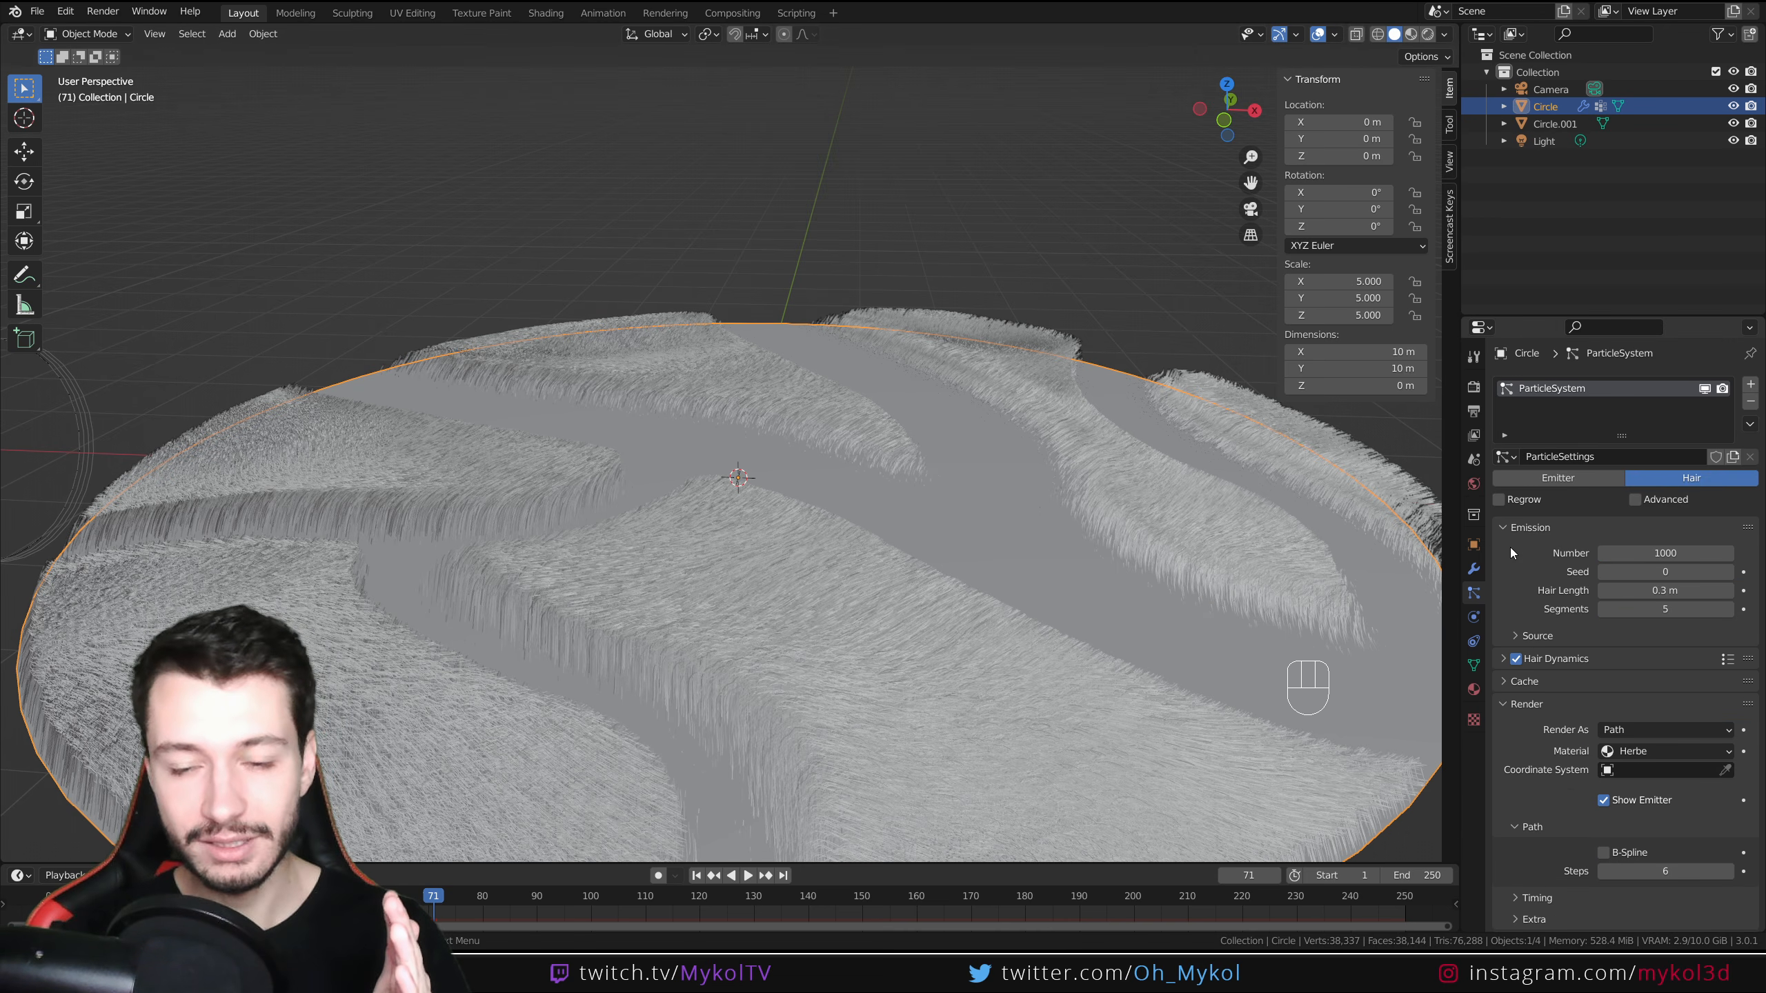
pyautogui.scroll(-15, 1556, 607)
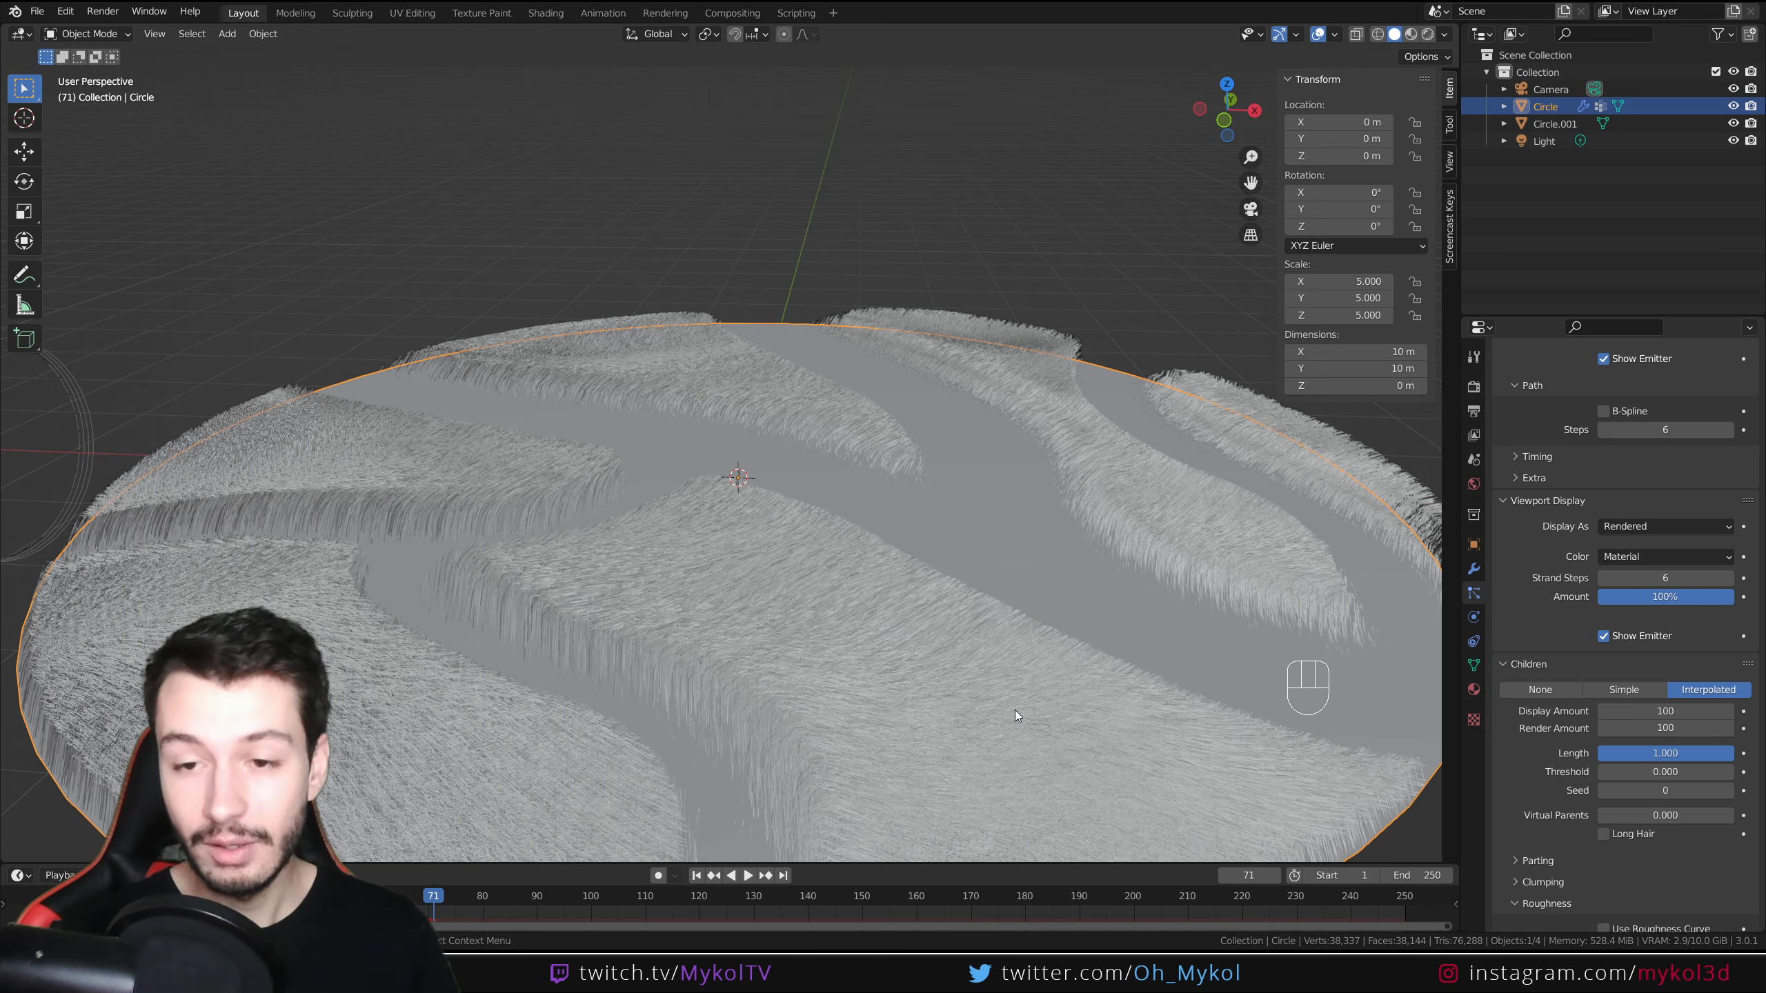
pyautogui.scroll(6, 1561, 627)
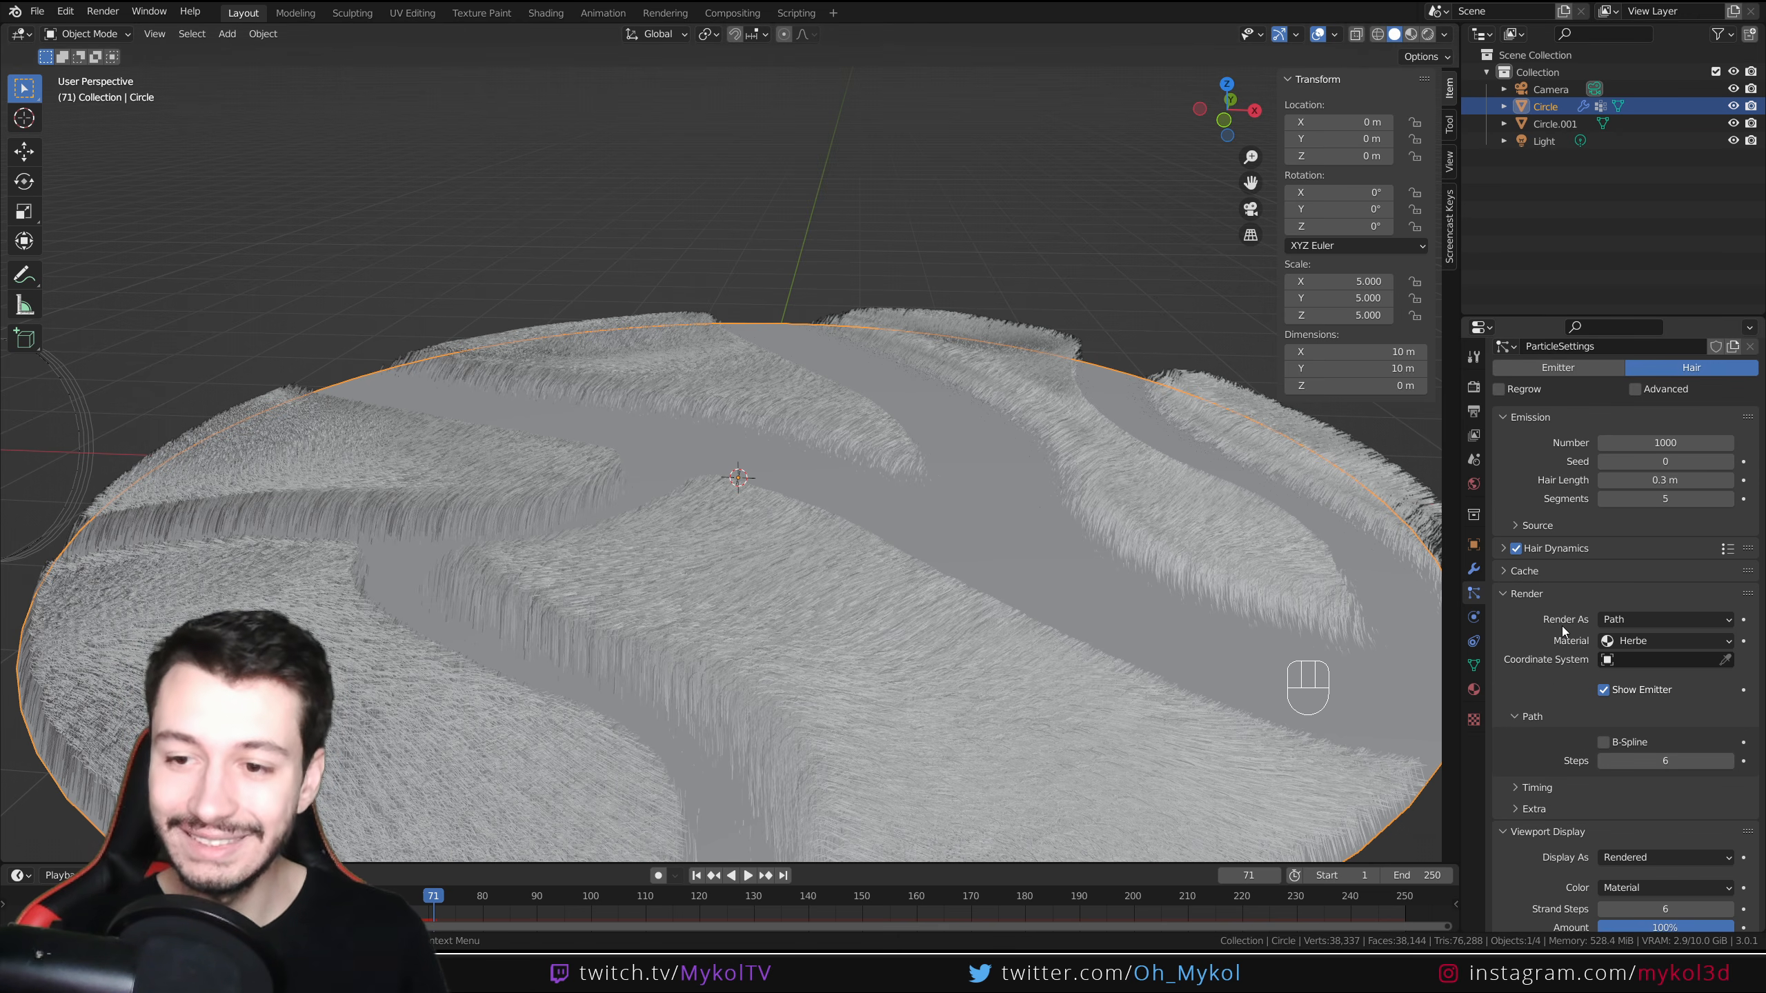
# Expand the Hair Dynamics settings and their Collisions subpanel to examine them
pyautogui.click(1497, 384)
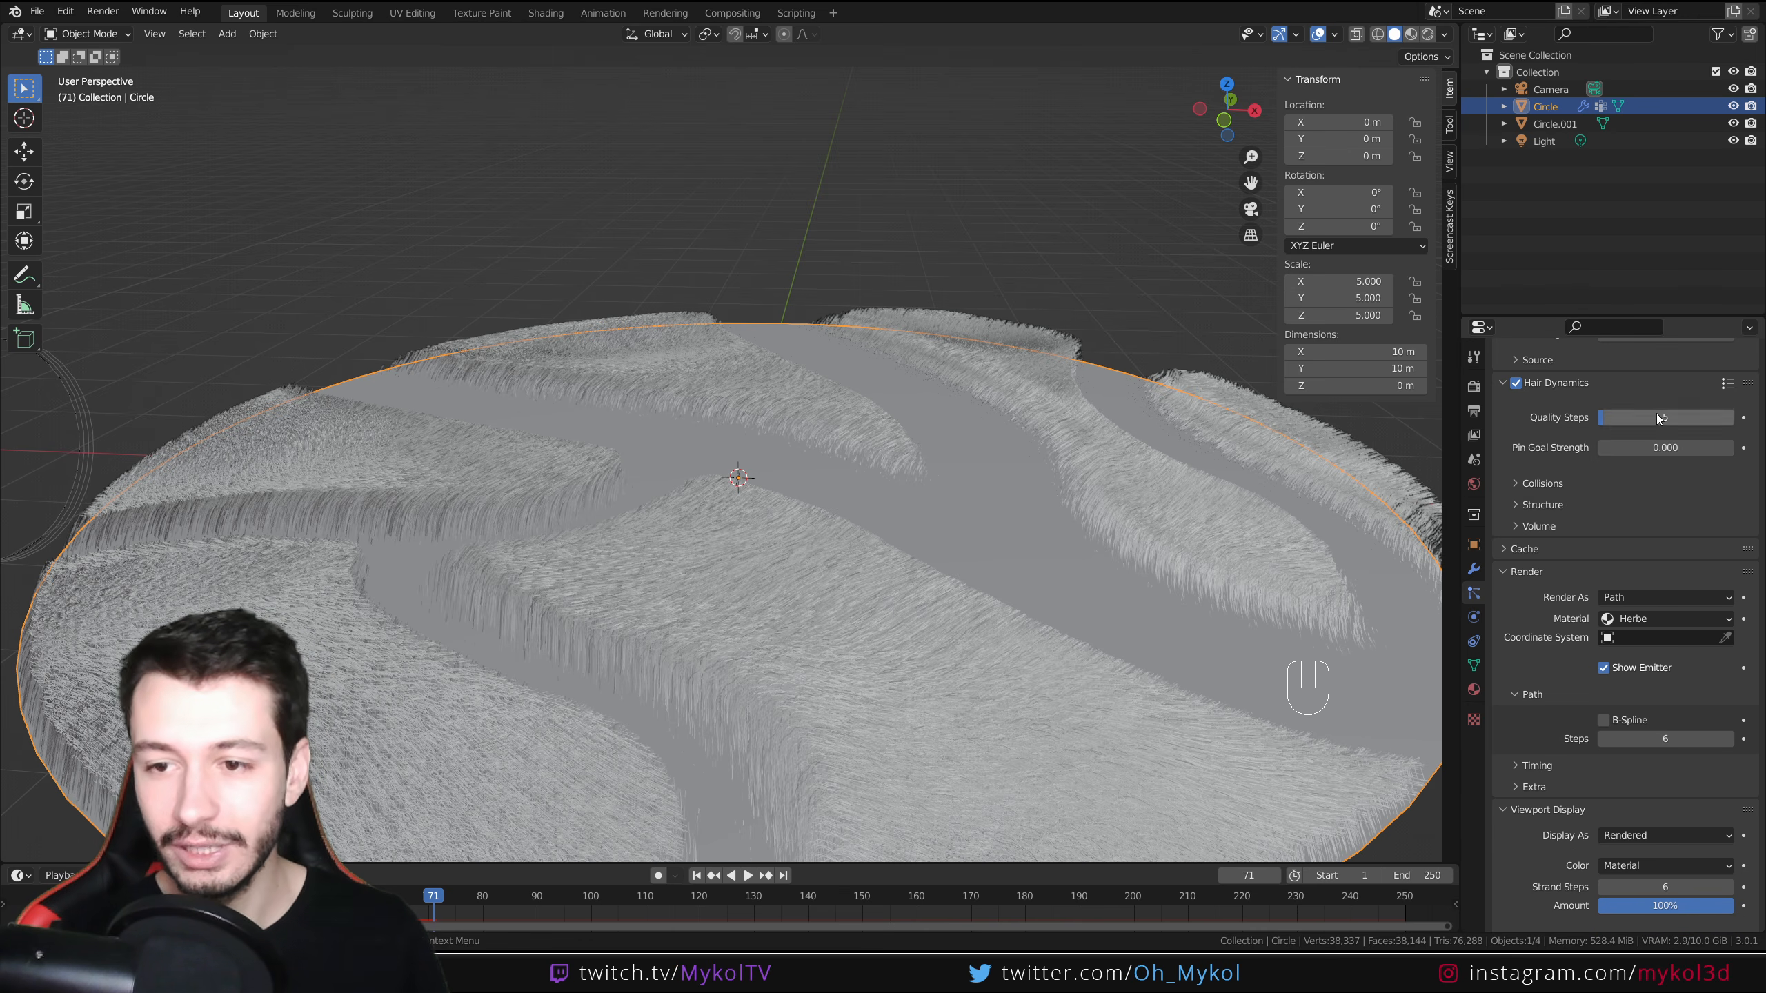
pyautogui.click(1528, 484)
pyautogui.click(1528, 485)
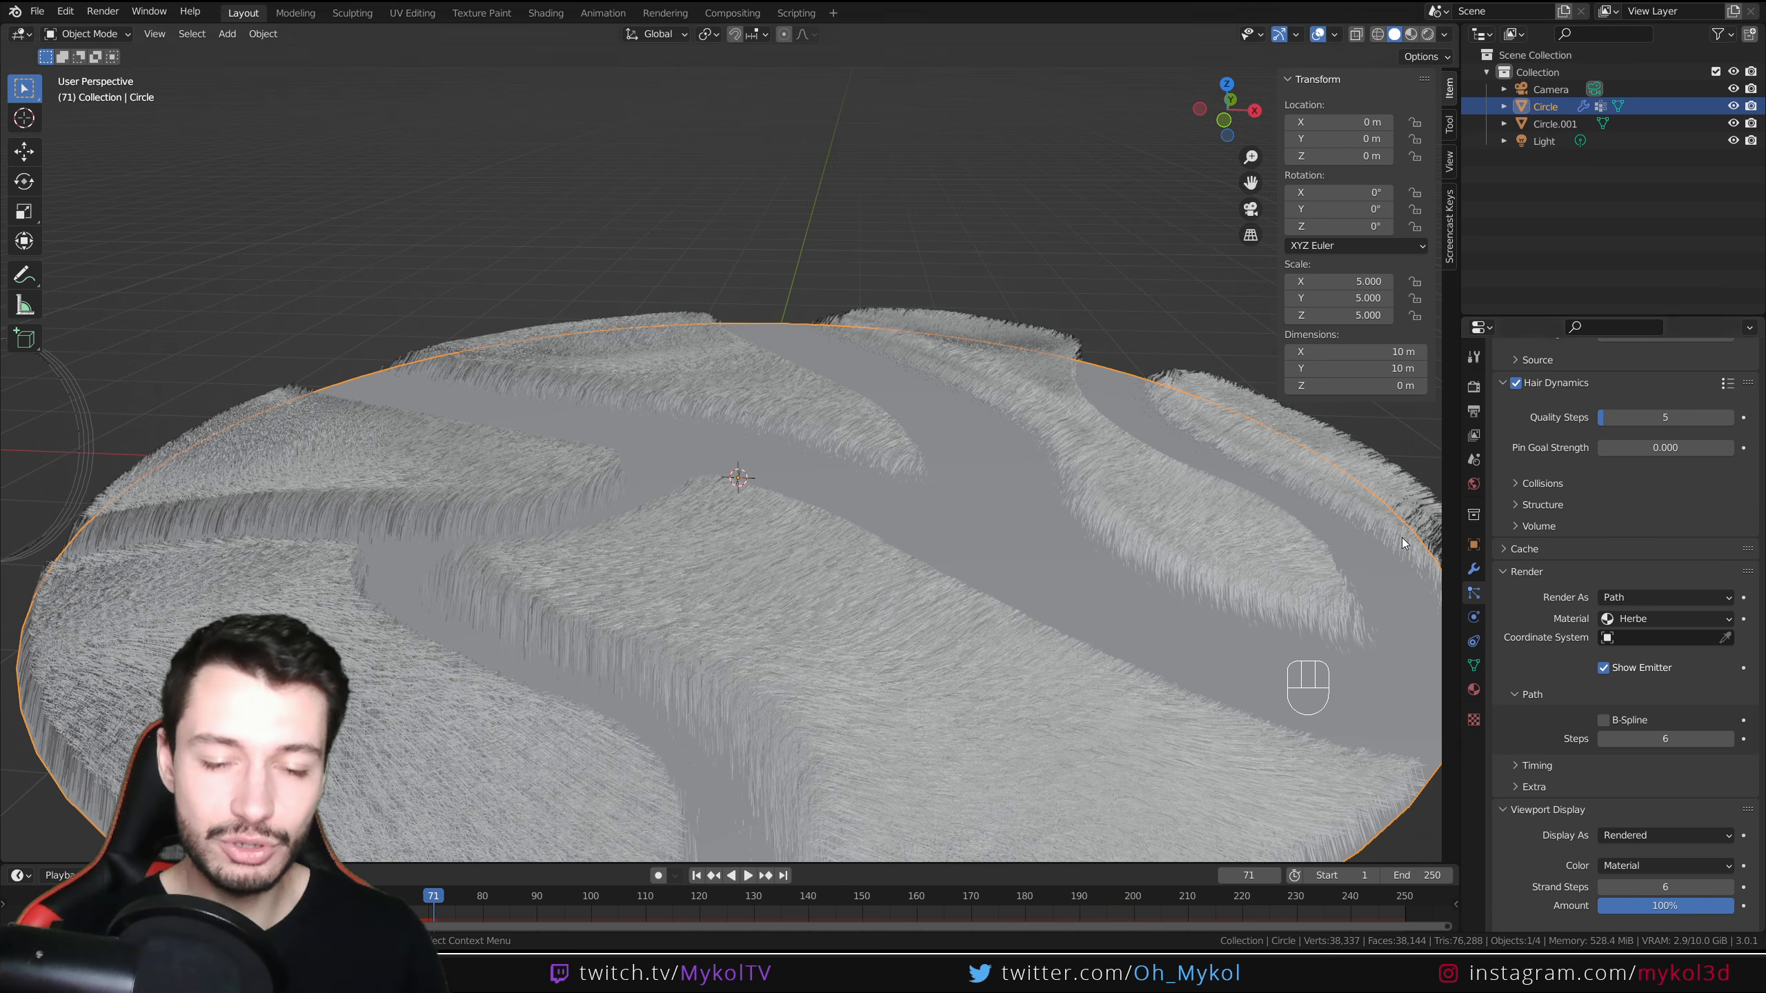
pyautogui.scroll(3, 894, 778)
pyautogui.scroll(-4, 894, 778)
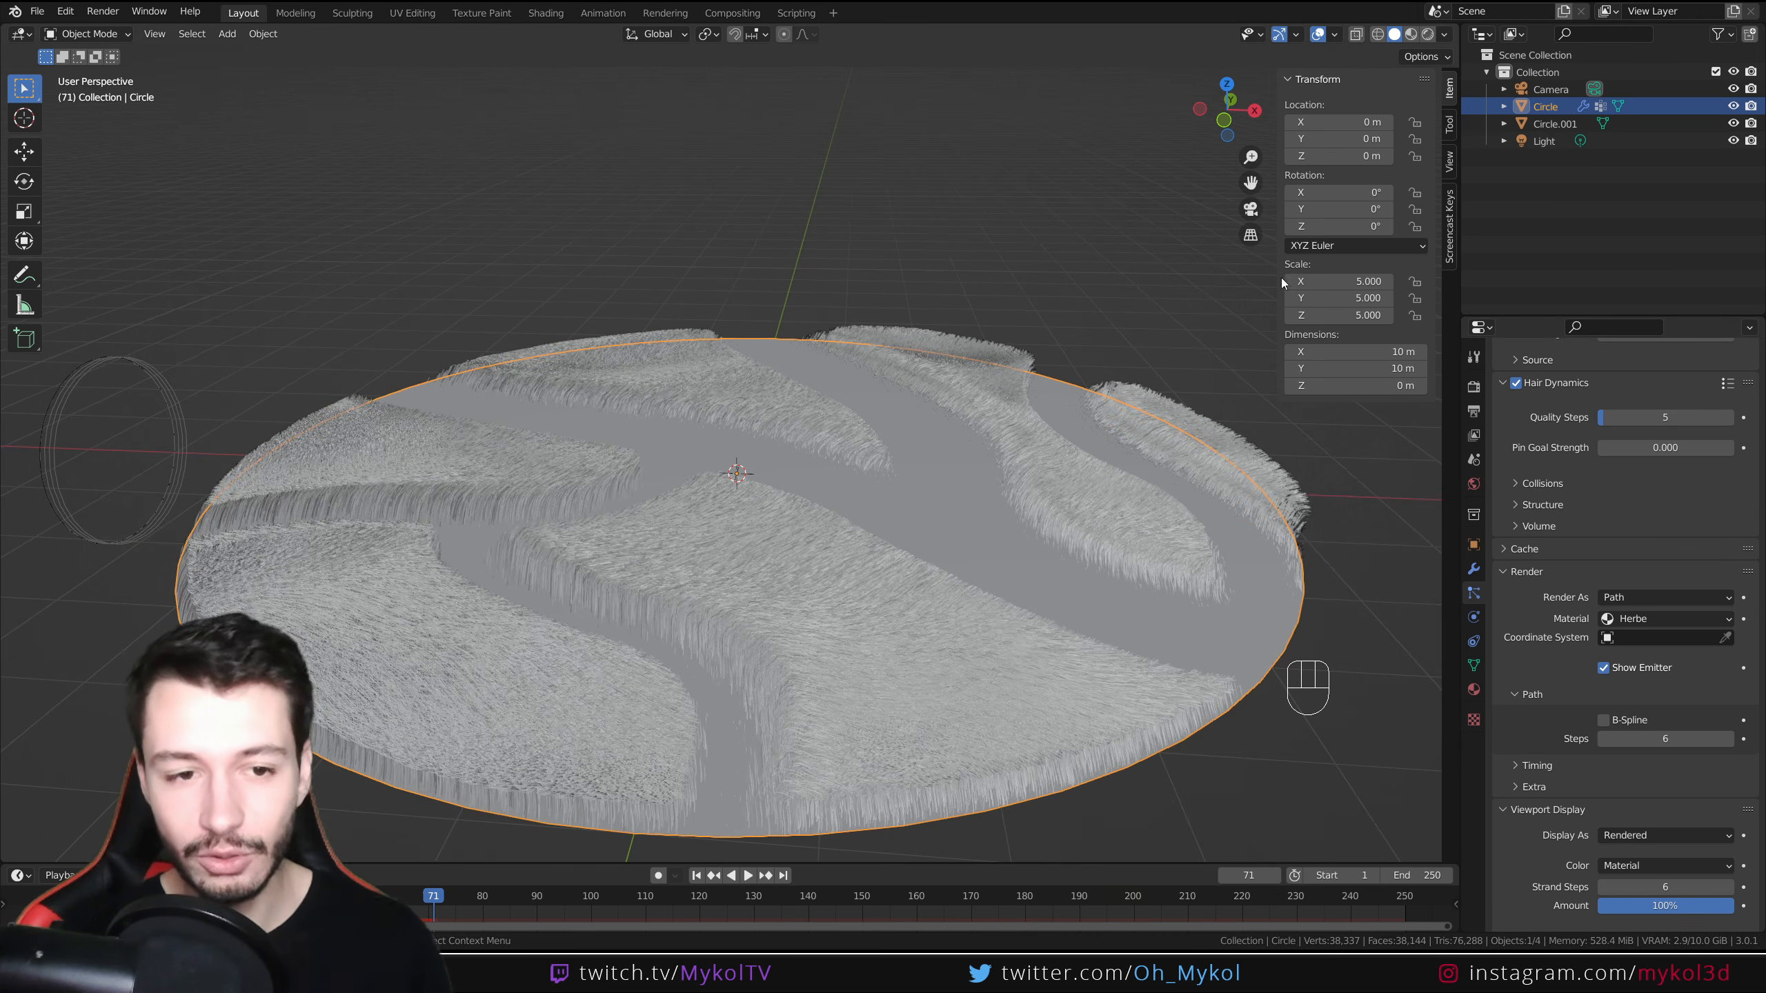
# Switch the viewport to rendered shading to view the grass
pyautogui.click(1427, 34)
pyautogui.moveTo(949, 465)
pyautogui.mouseDown(button='middle')
pyautogui.moveTo(794, 425)
pyautogui.moveTo(727, 466)
pyautogui.moveTo(700, 448)
pyautogui.mouseUp(button='middle')
pyautogui.scroll(2, 775, 456)
pyautogui.scroll(-2, 708, 460)
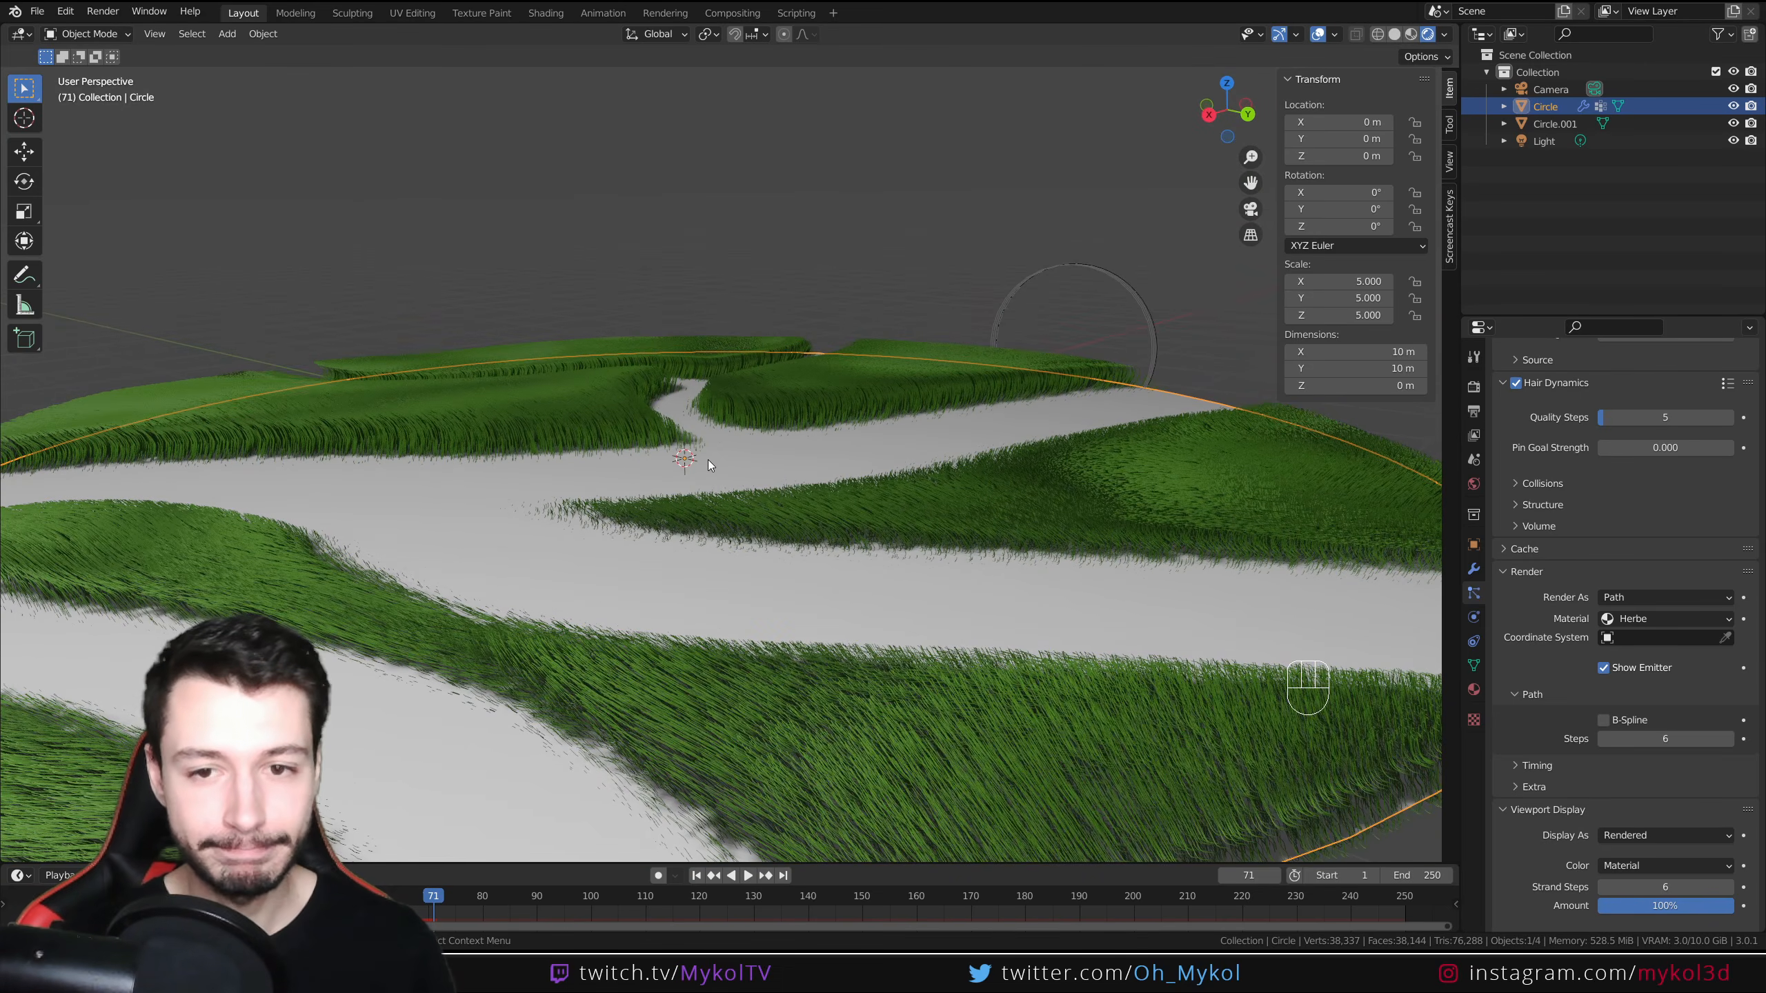
# Zoom and orbit the viewport to inspect the rendered grass up close
pyautogui.scroll(-2, 708, 460)
pyautogui.scroll(4, 699, 468)
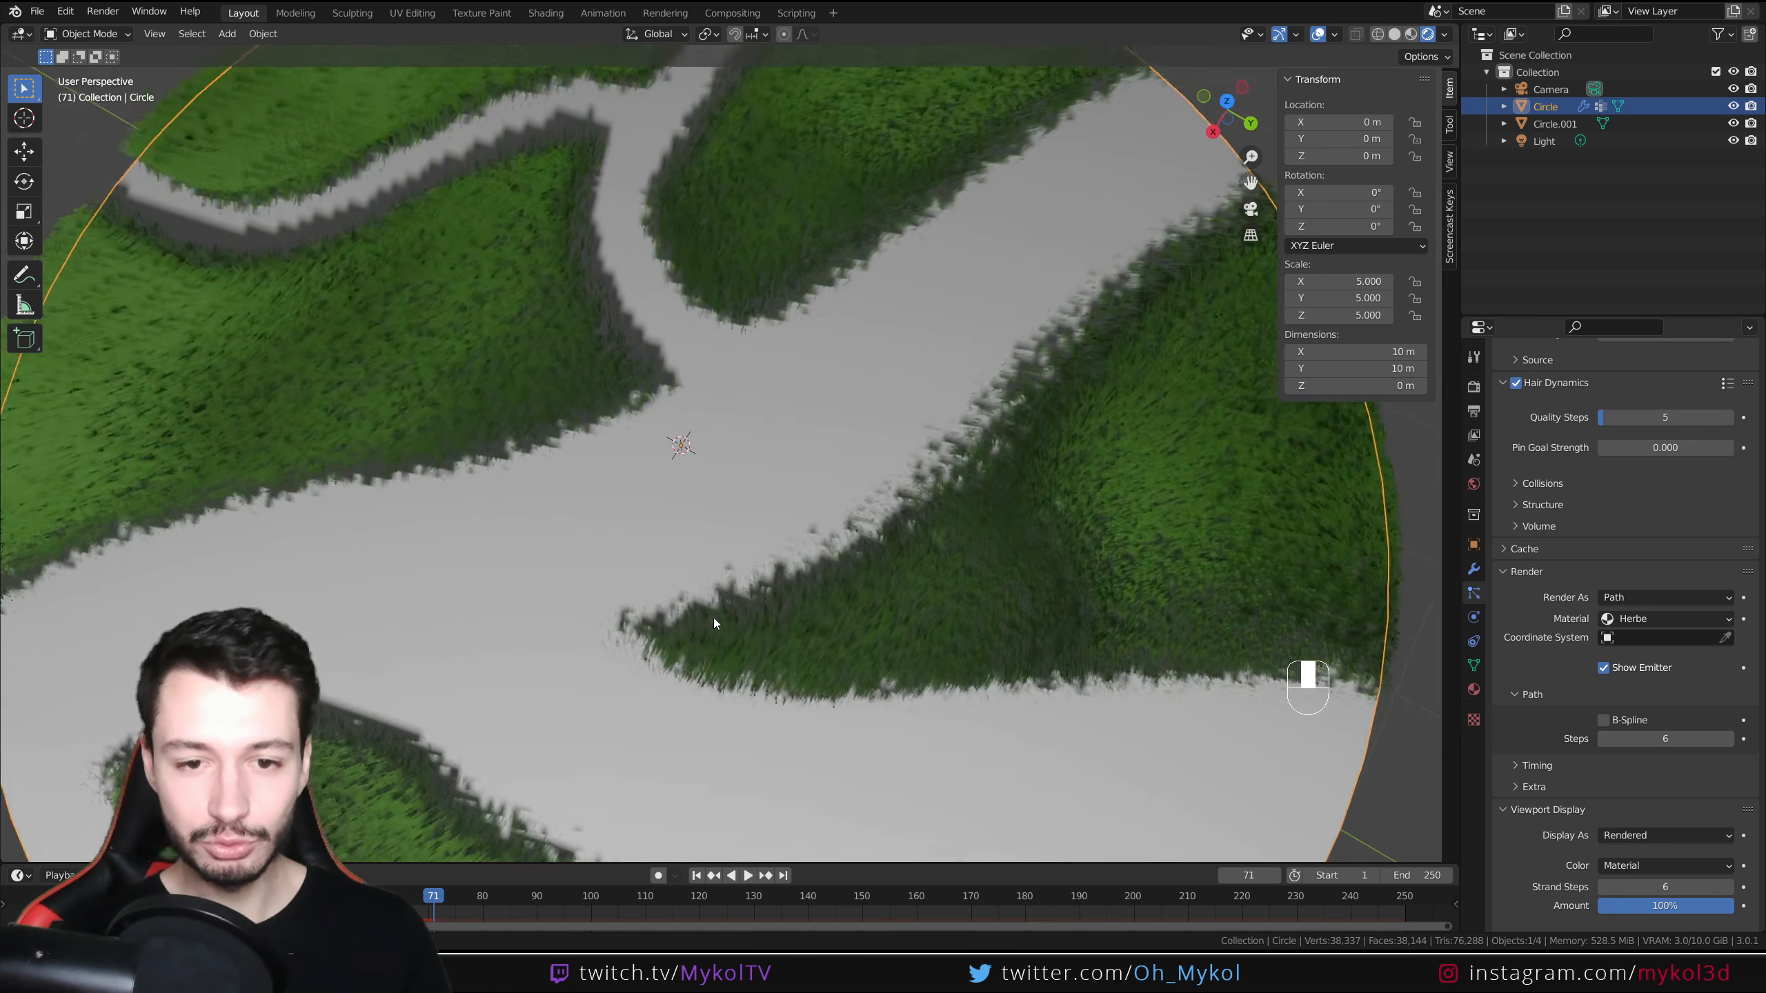
pyautogui.scroll(-3, 714, 505)
pyautogui.scroll(1, 703, 484)
pyautogui.moveTo(704, 484); pyautogui.dragTo(700, 483, button='middle')
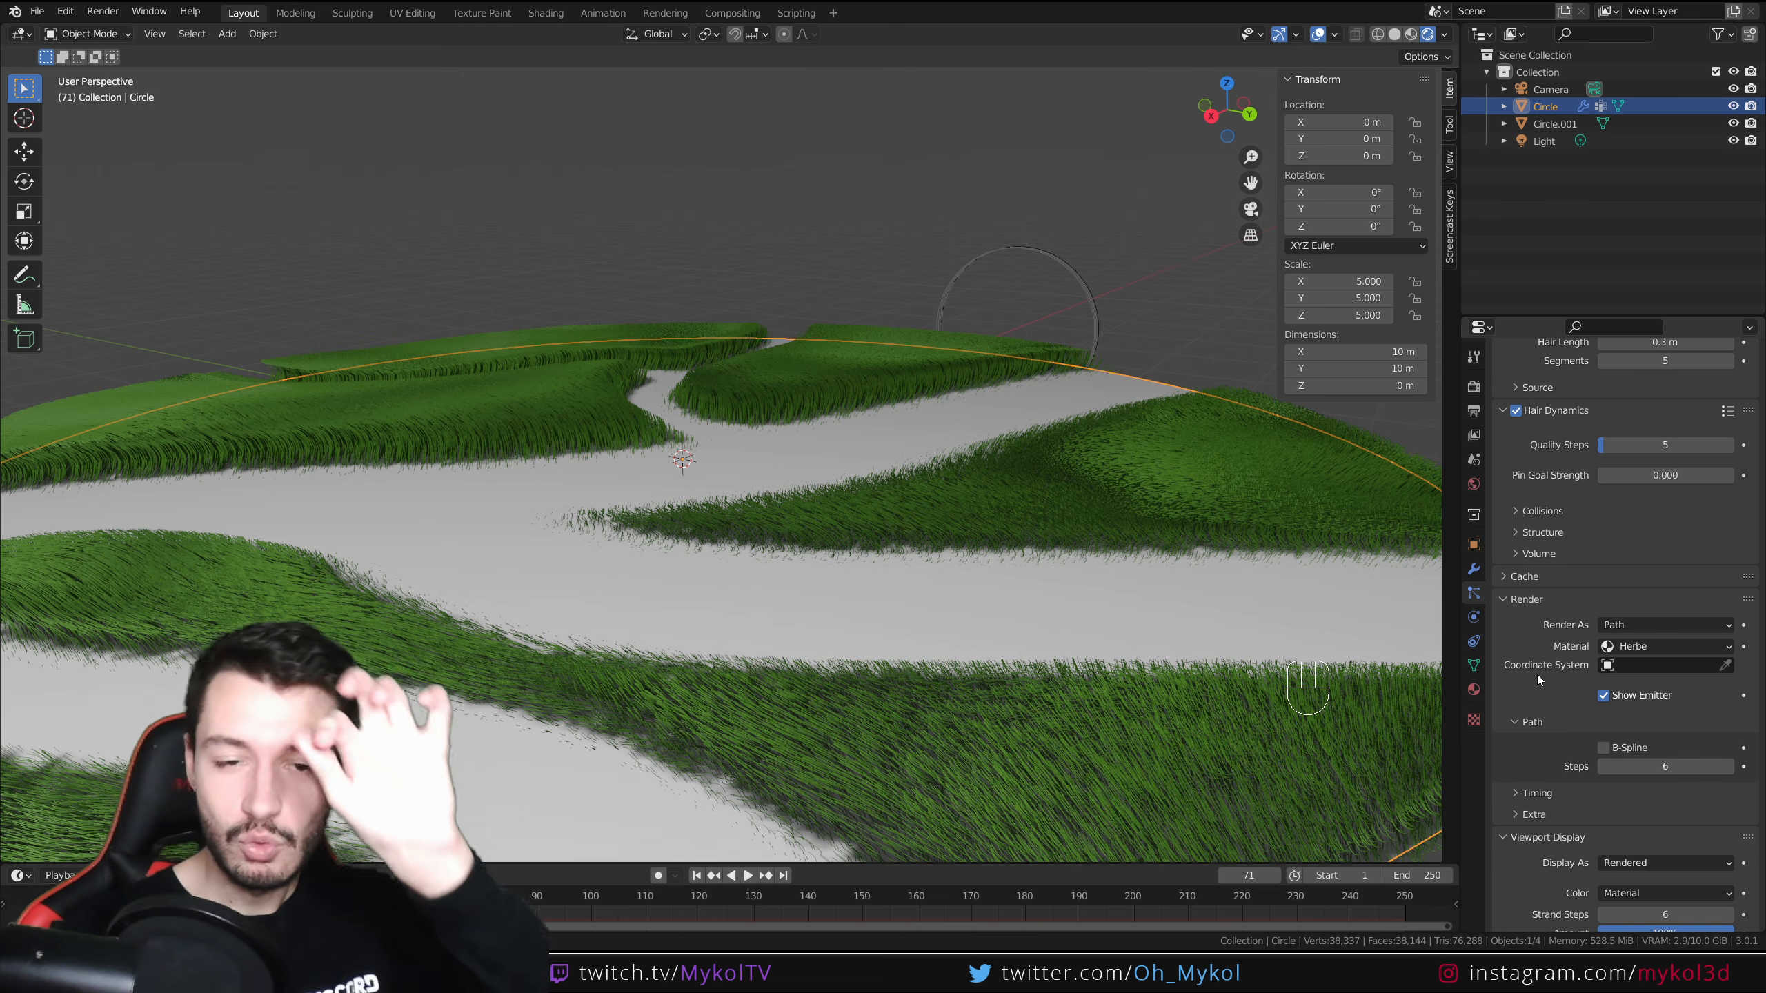
# Expand the children Kink subpanel and open the Kink Type list to examine its options
pyautogui.scroll(-10, 1528, 678)
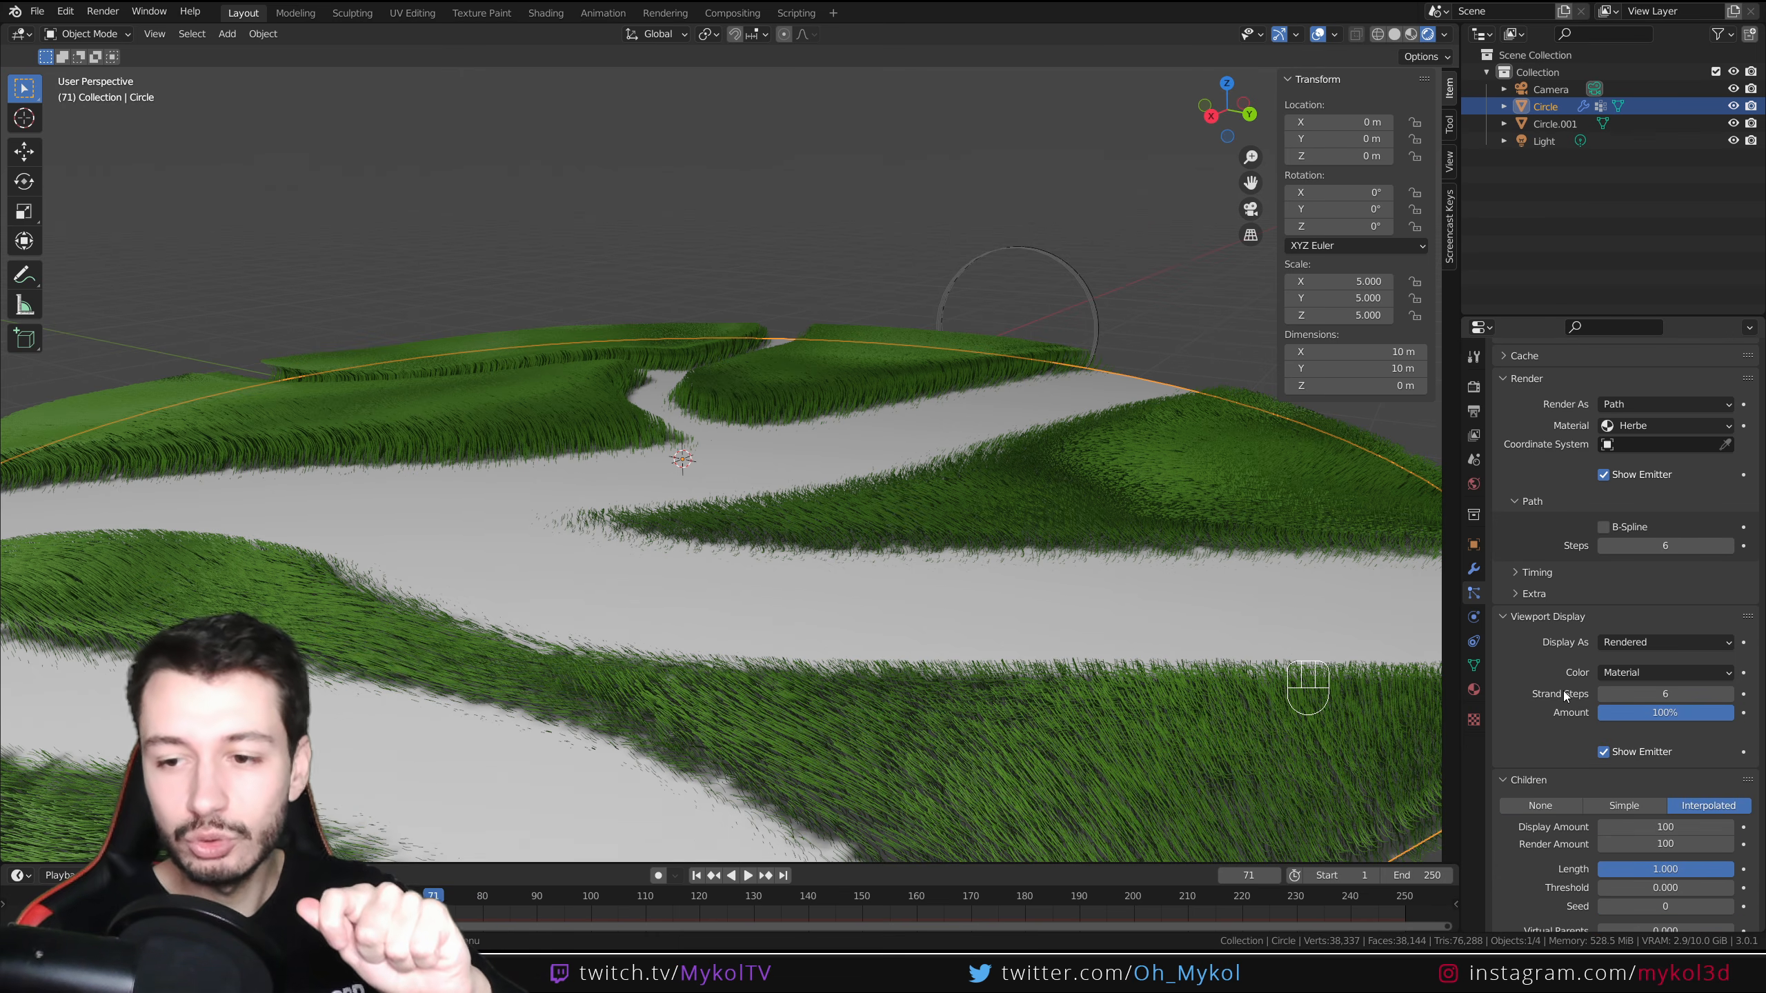
pyautogui.scroll(-3, 1499, 698)
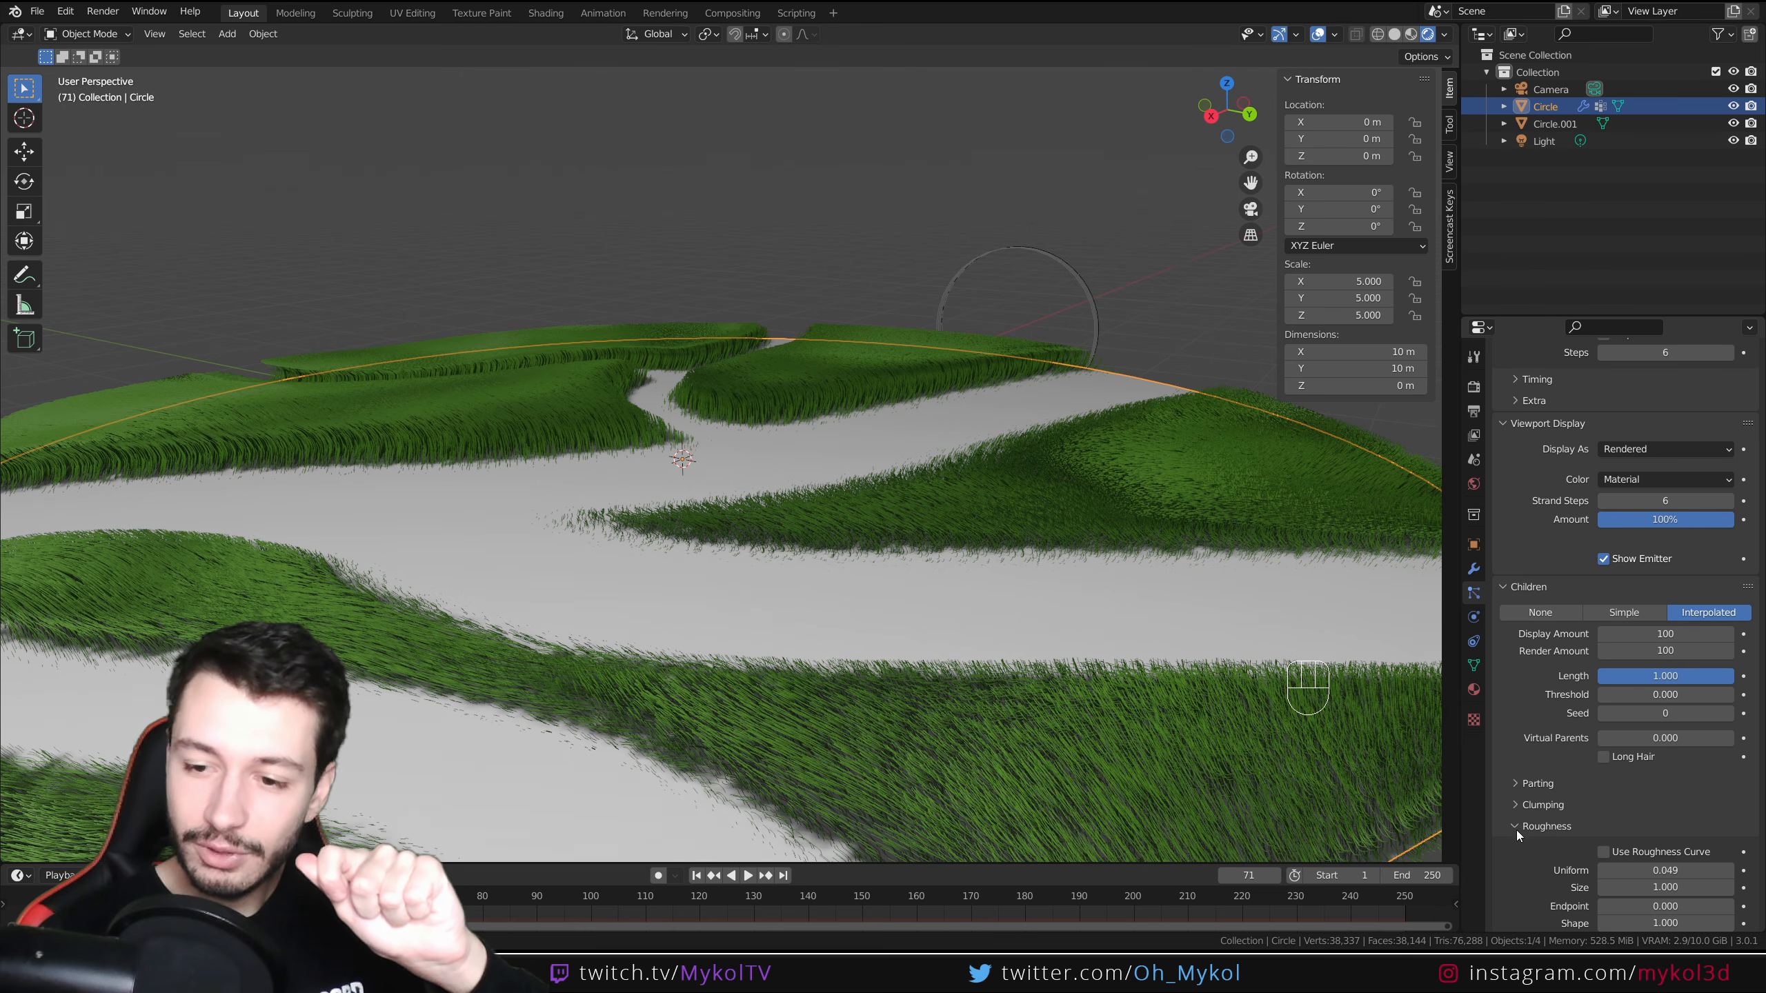
pyautogui.scroll(-4, 1529, 814)
pyautogui.scroll(-3, 1529, 751)
pyautogui.click(1532, 809)
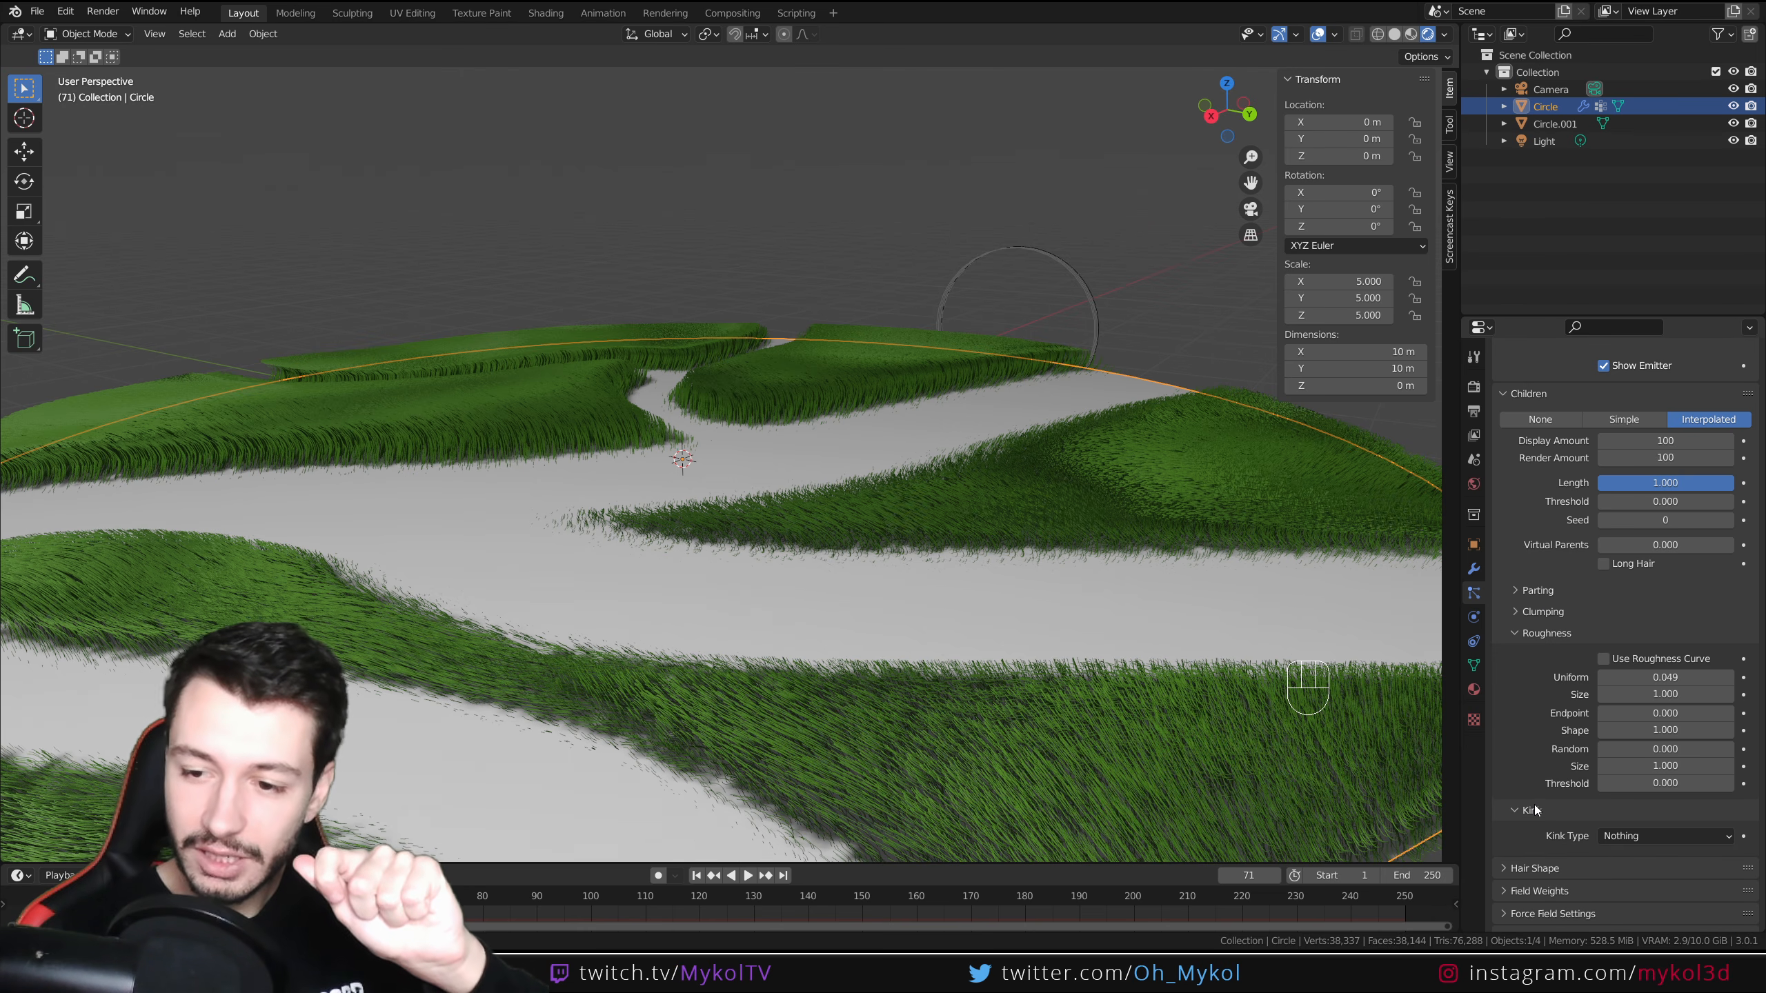
pyautogui.click(1622, 838)
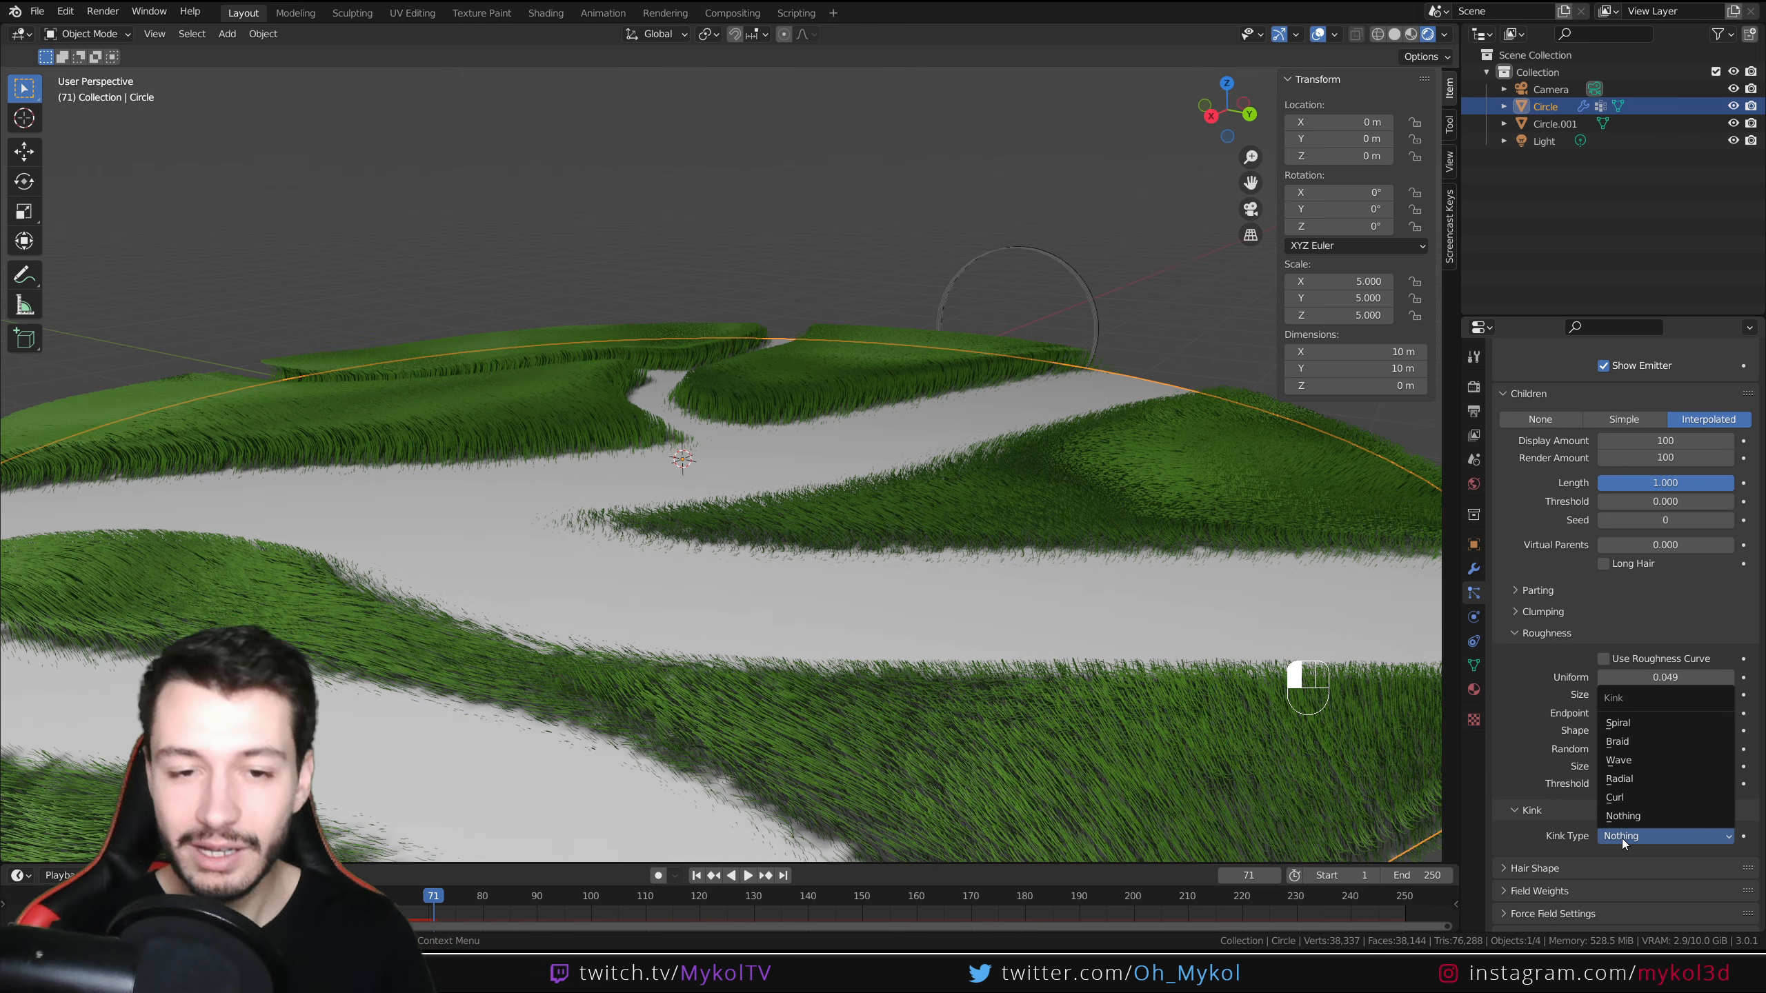
pyautogui.scroll(-4, 844, 649)
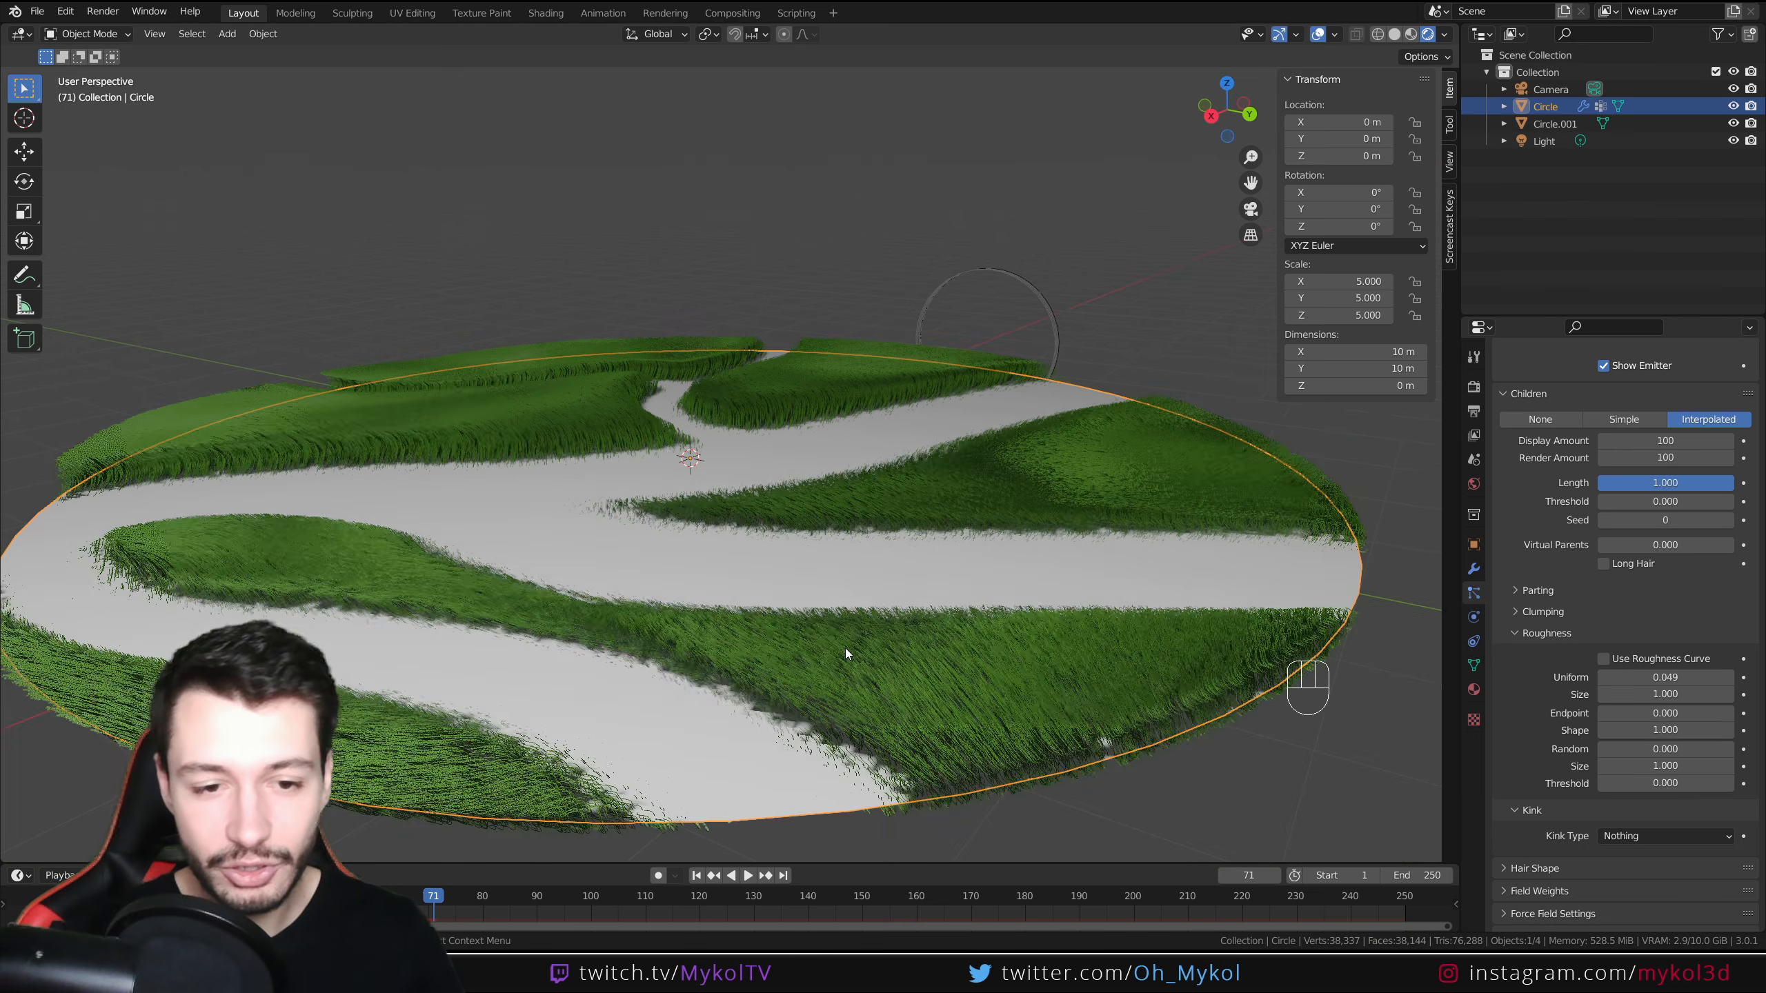
pyautogui.moveTo(727, 545); pyautogui.dragTo(689, 570, button='middle')
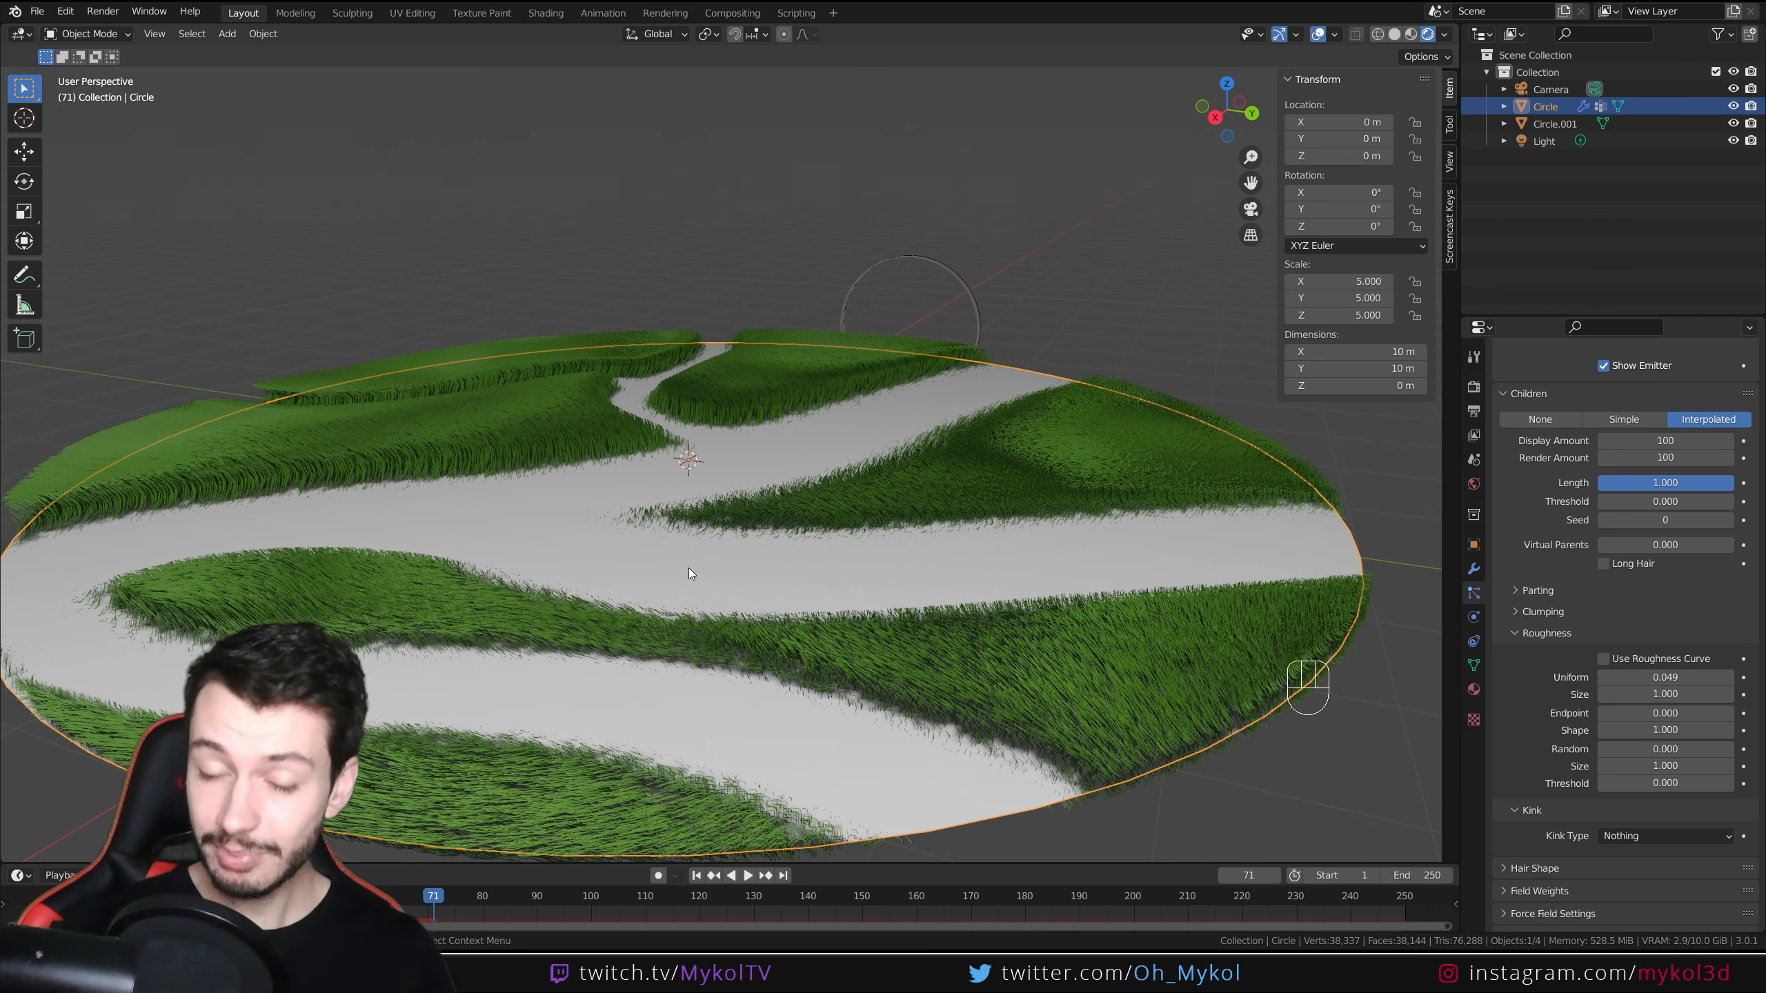